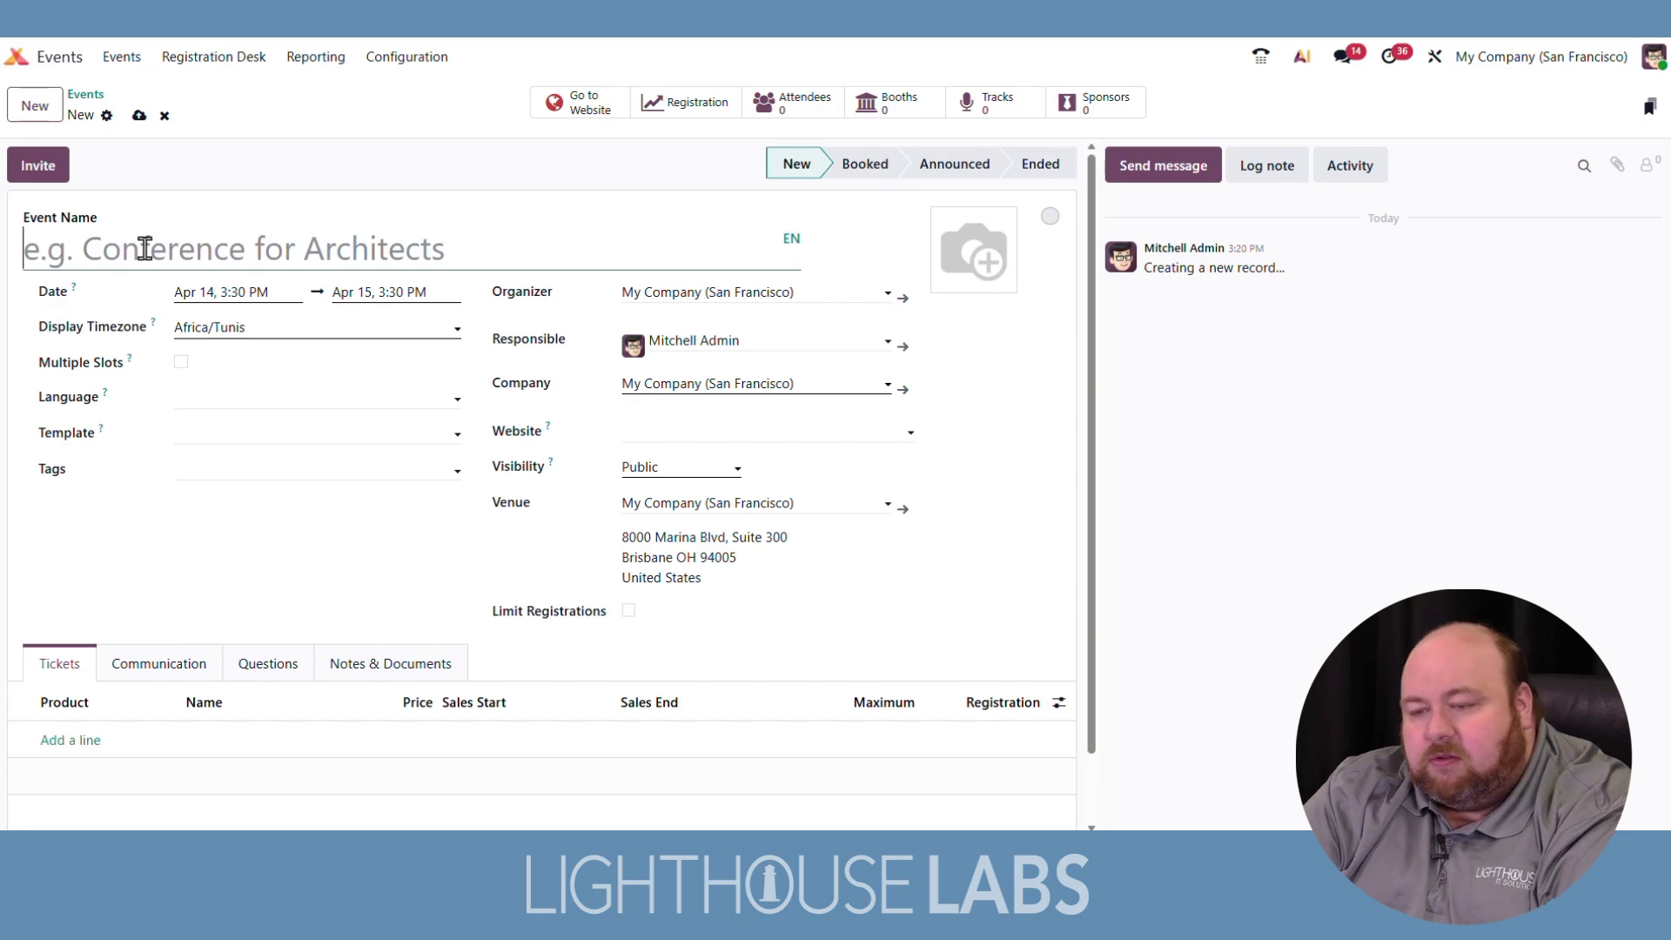
Step: Name the new event "Annual Sales Conference 2026" and save the record
type("nnual ")
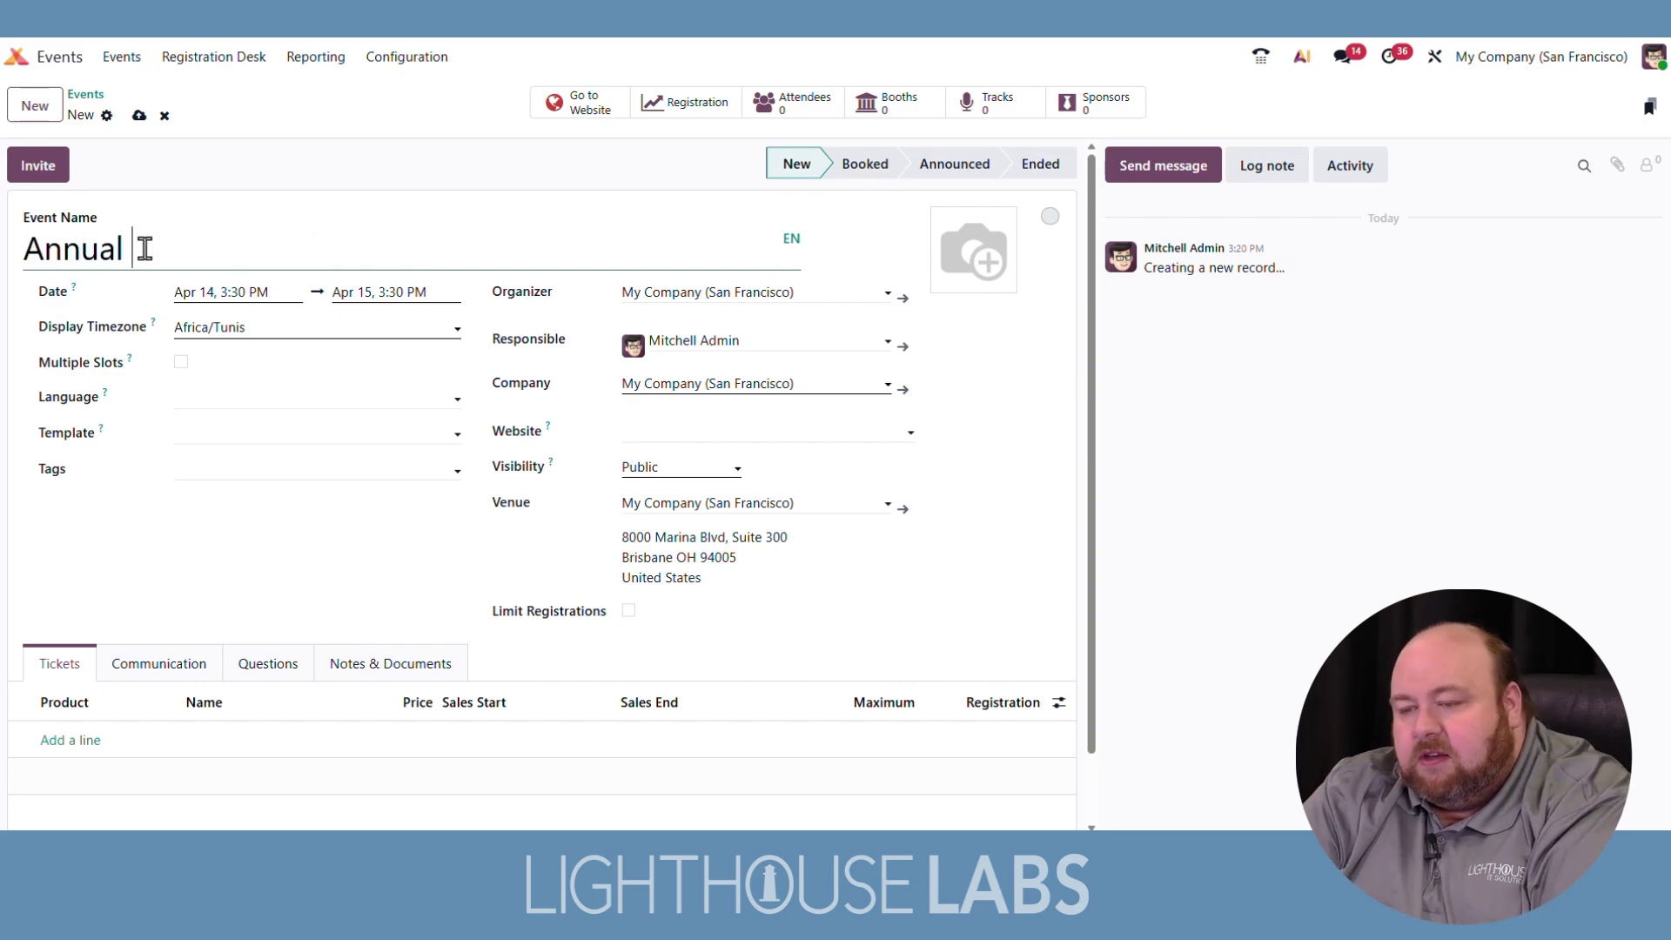
type("Sales ")
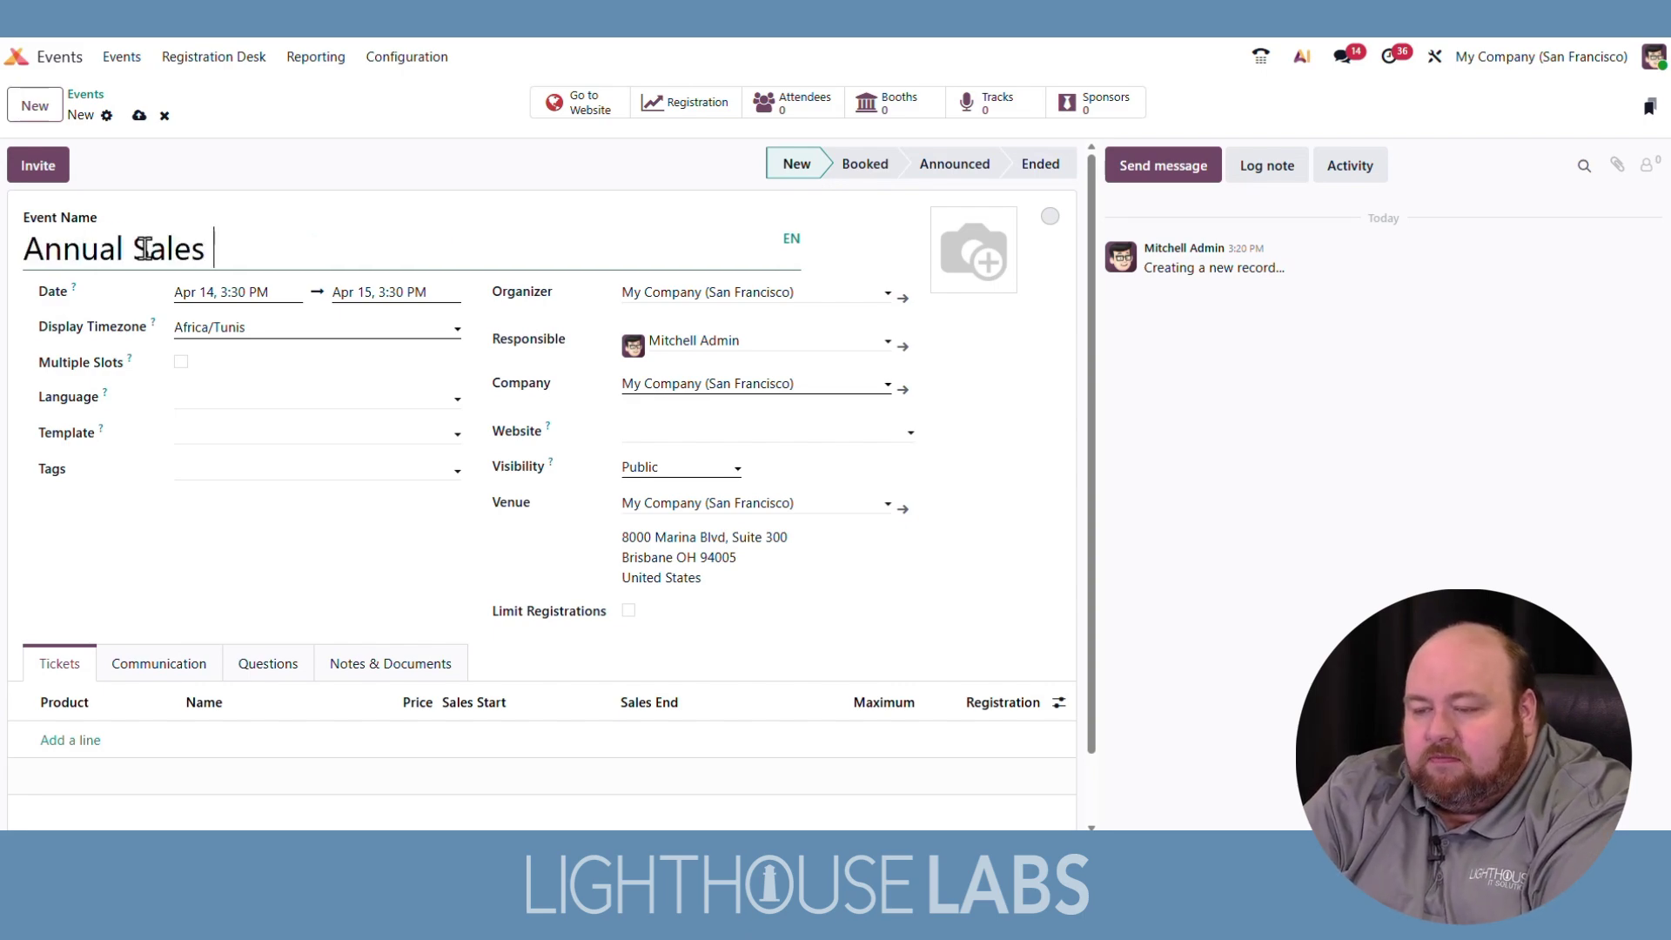
type("Conference ")
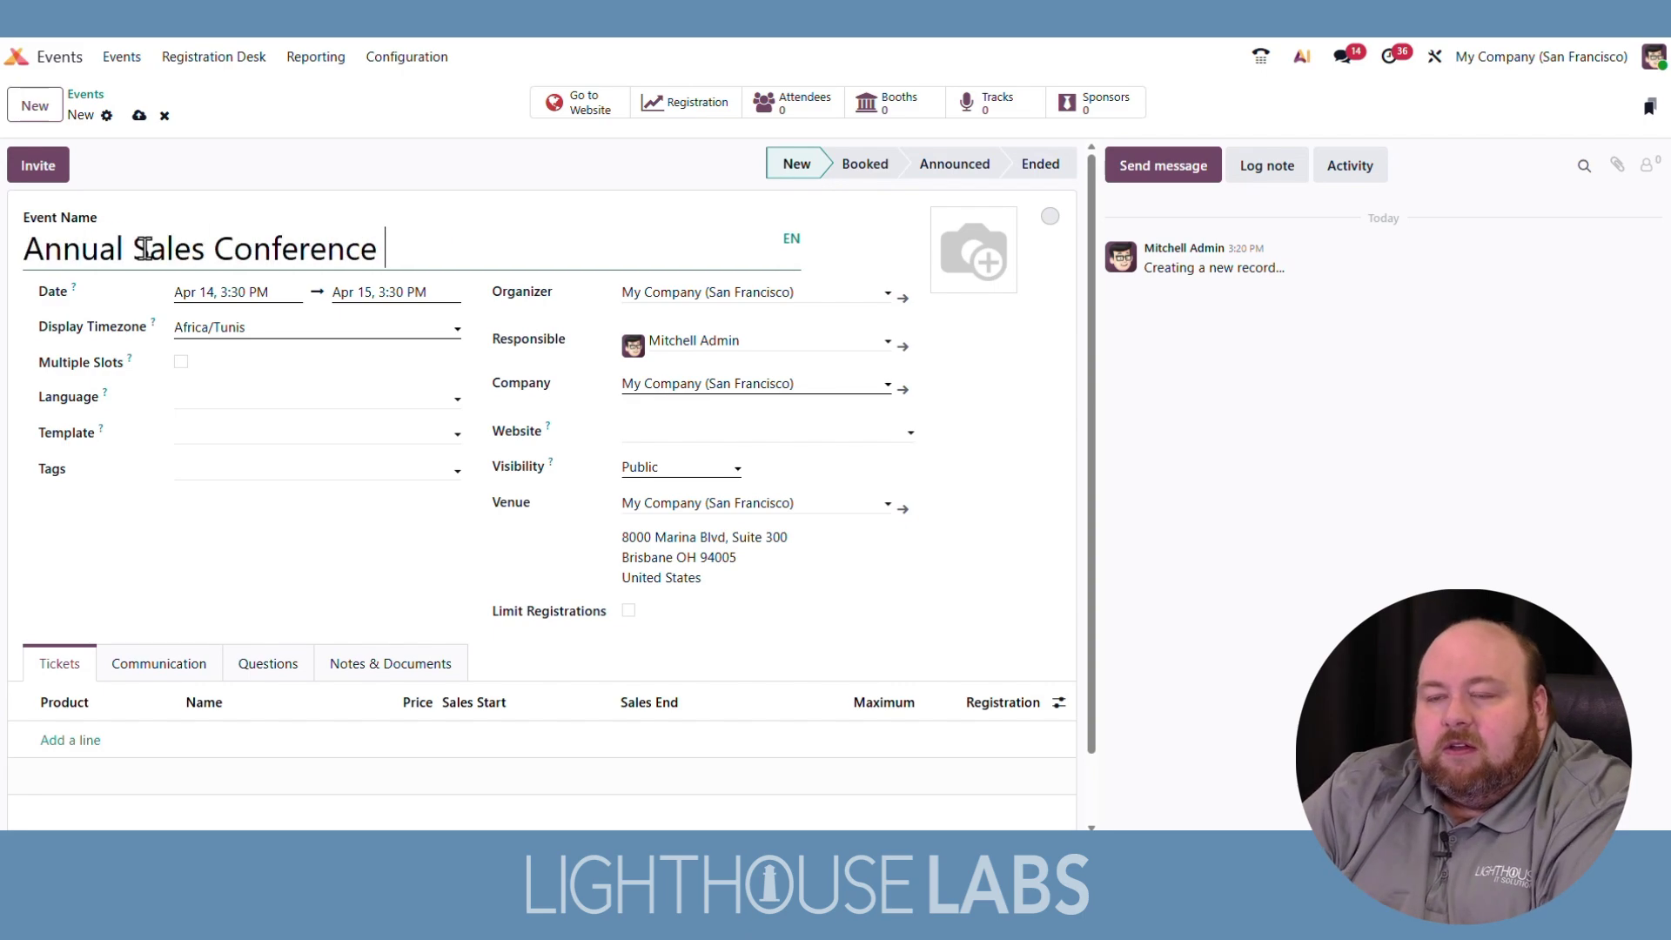
type("2026")
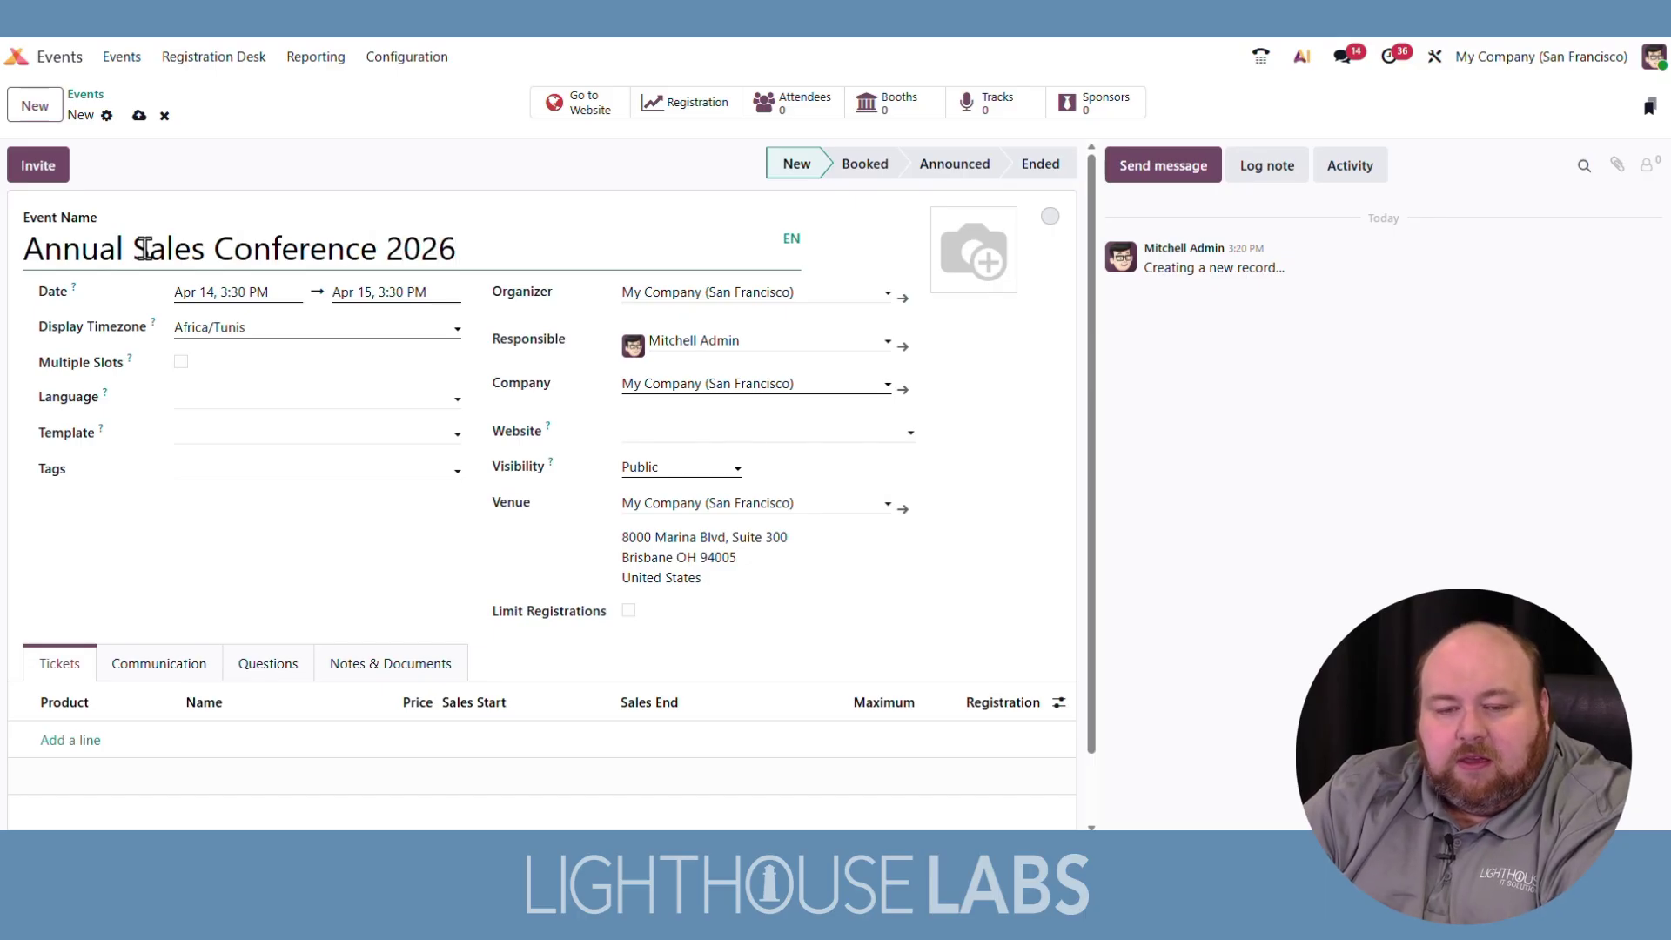
left_click(139, 115)
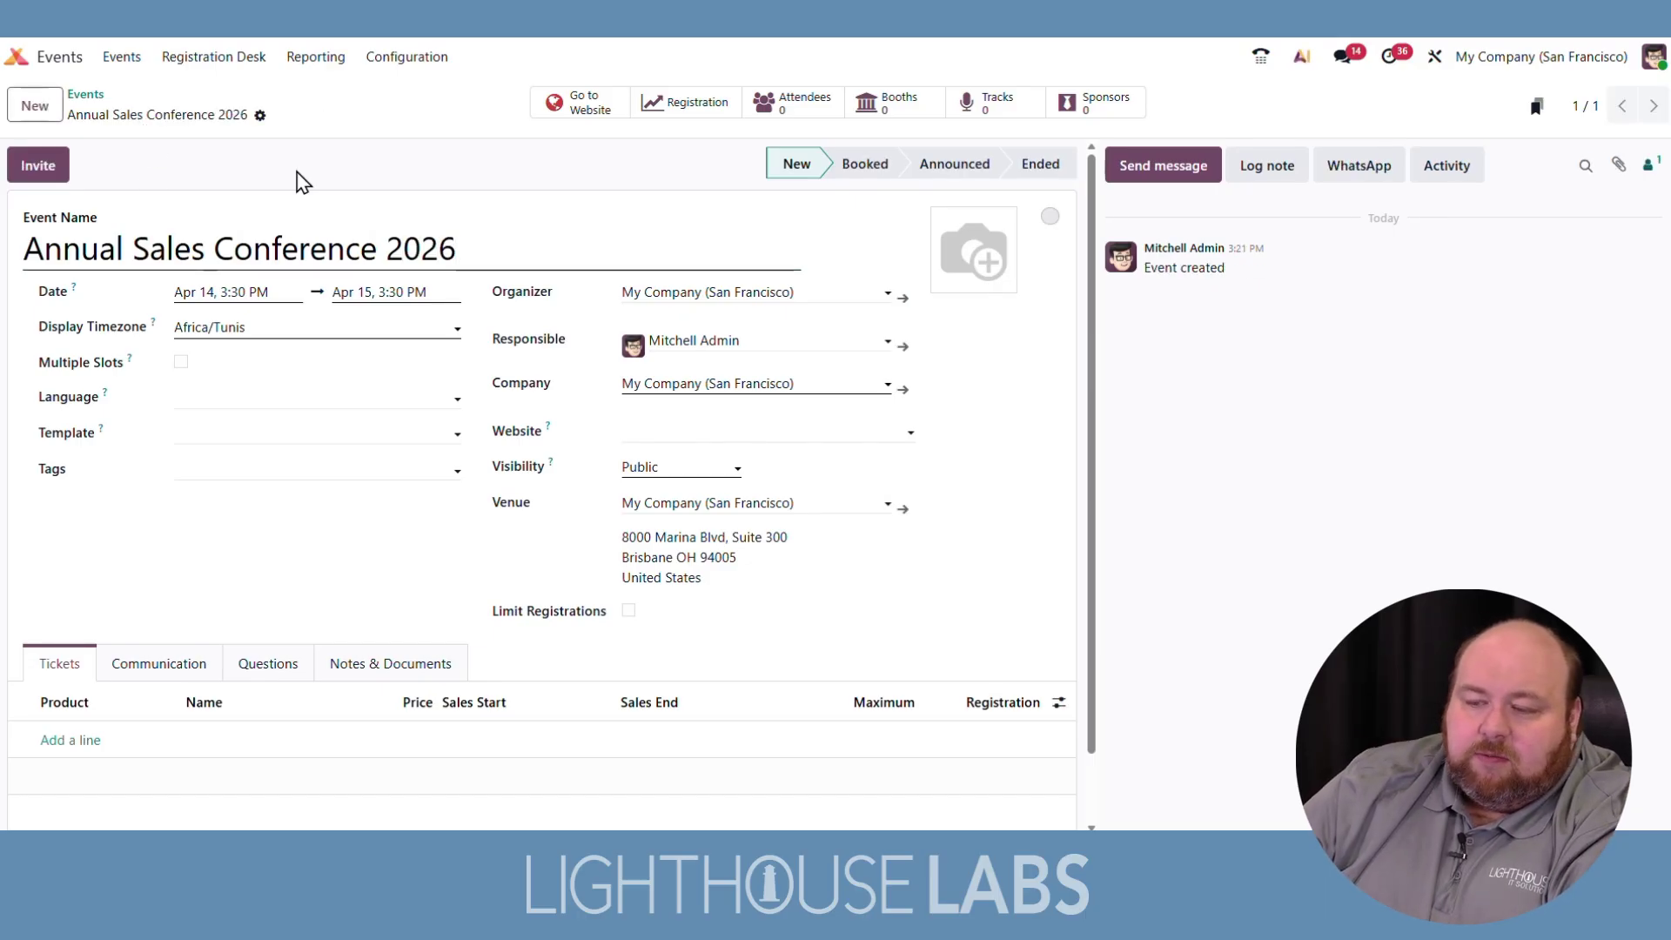
Step: Schedule the event for May 26, 2026, from 9:00am to 12:00pm
left_click(240, 300)
left_click(245, 338)
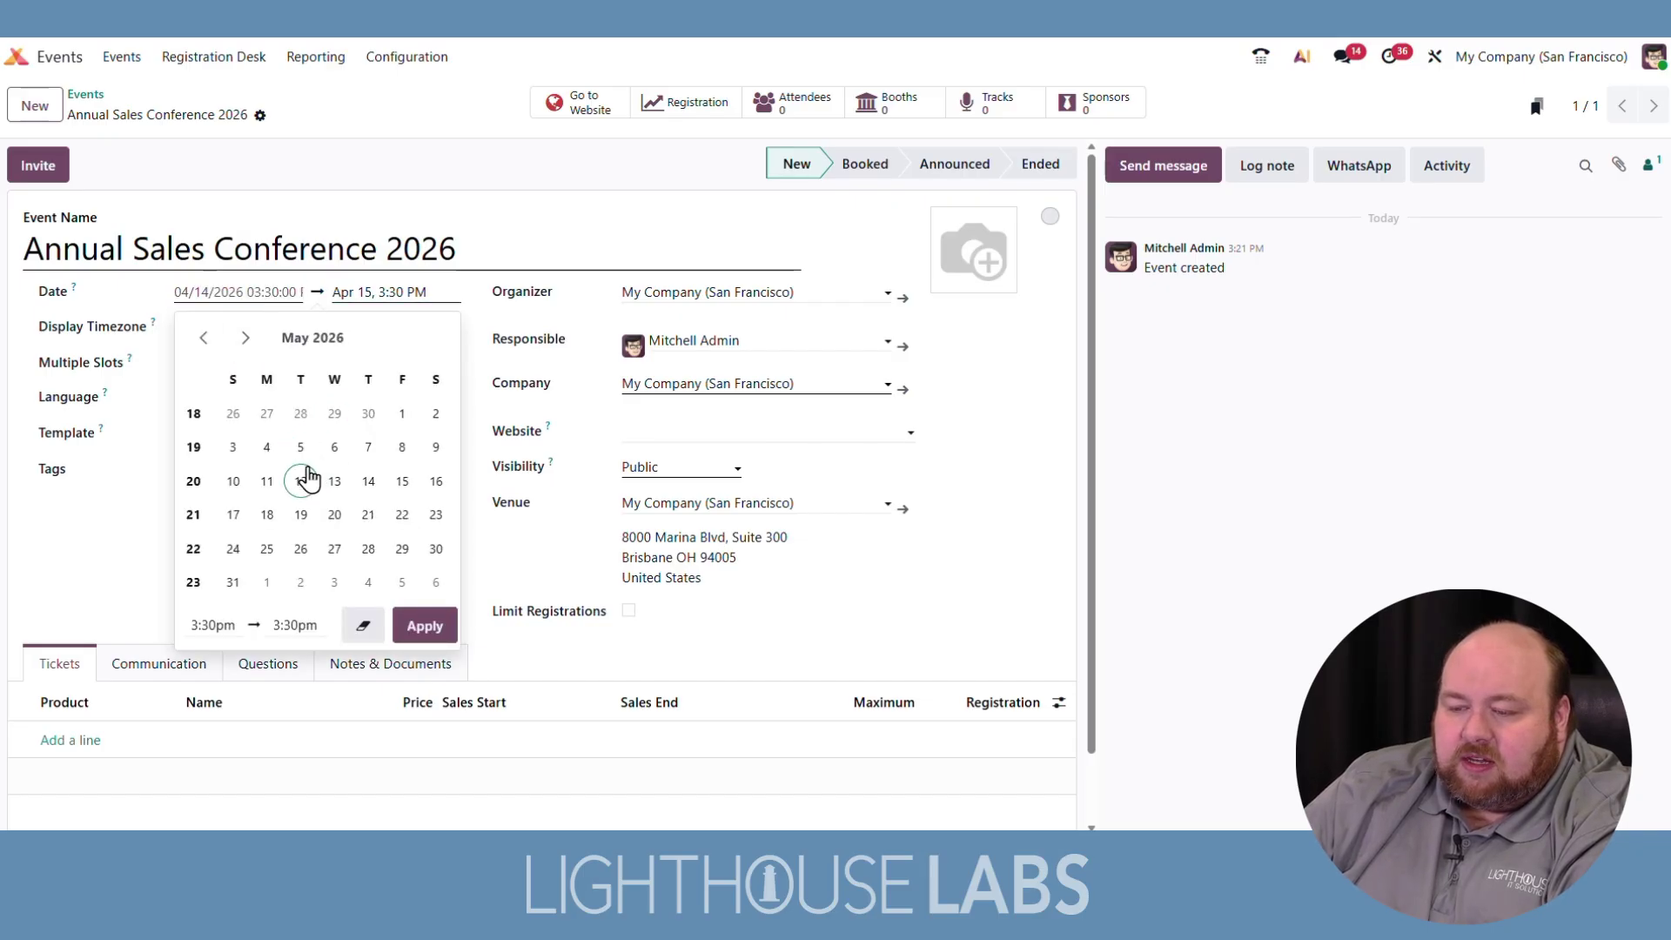
left_click(300, 548)
left_click(202, 626)
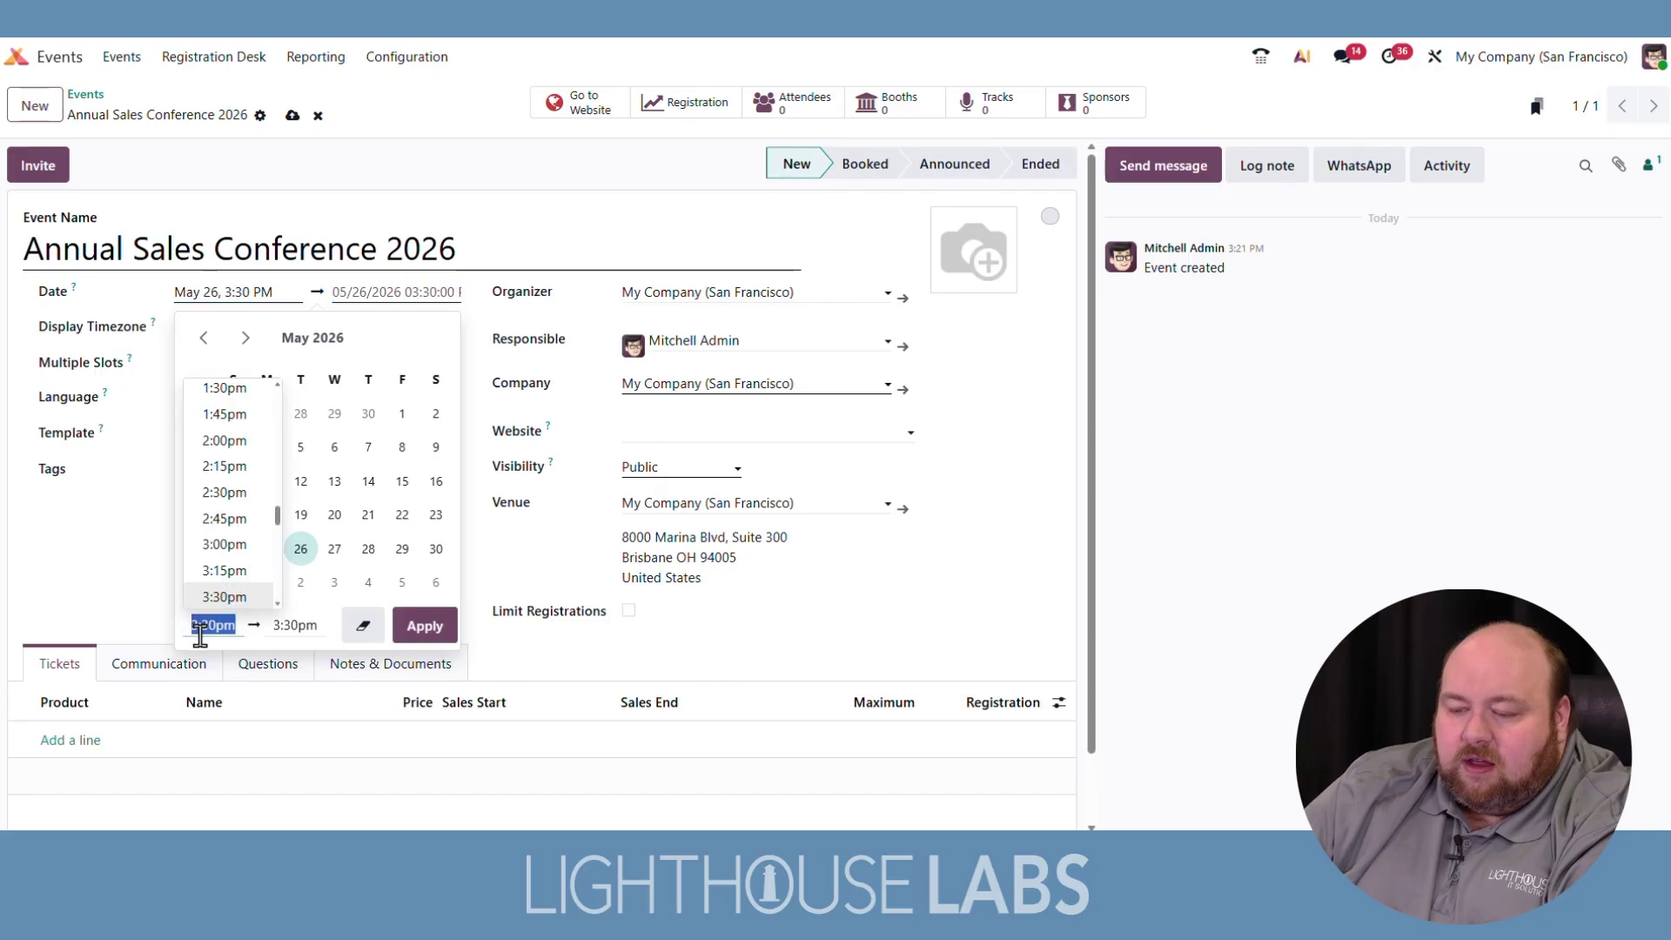
scroll(235, 531, "up", 8)
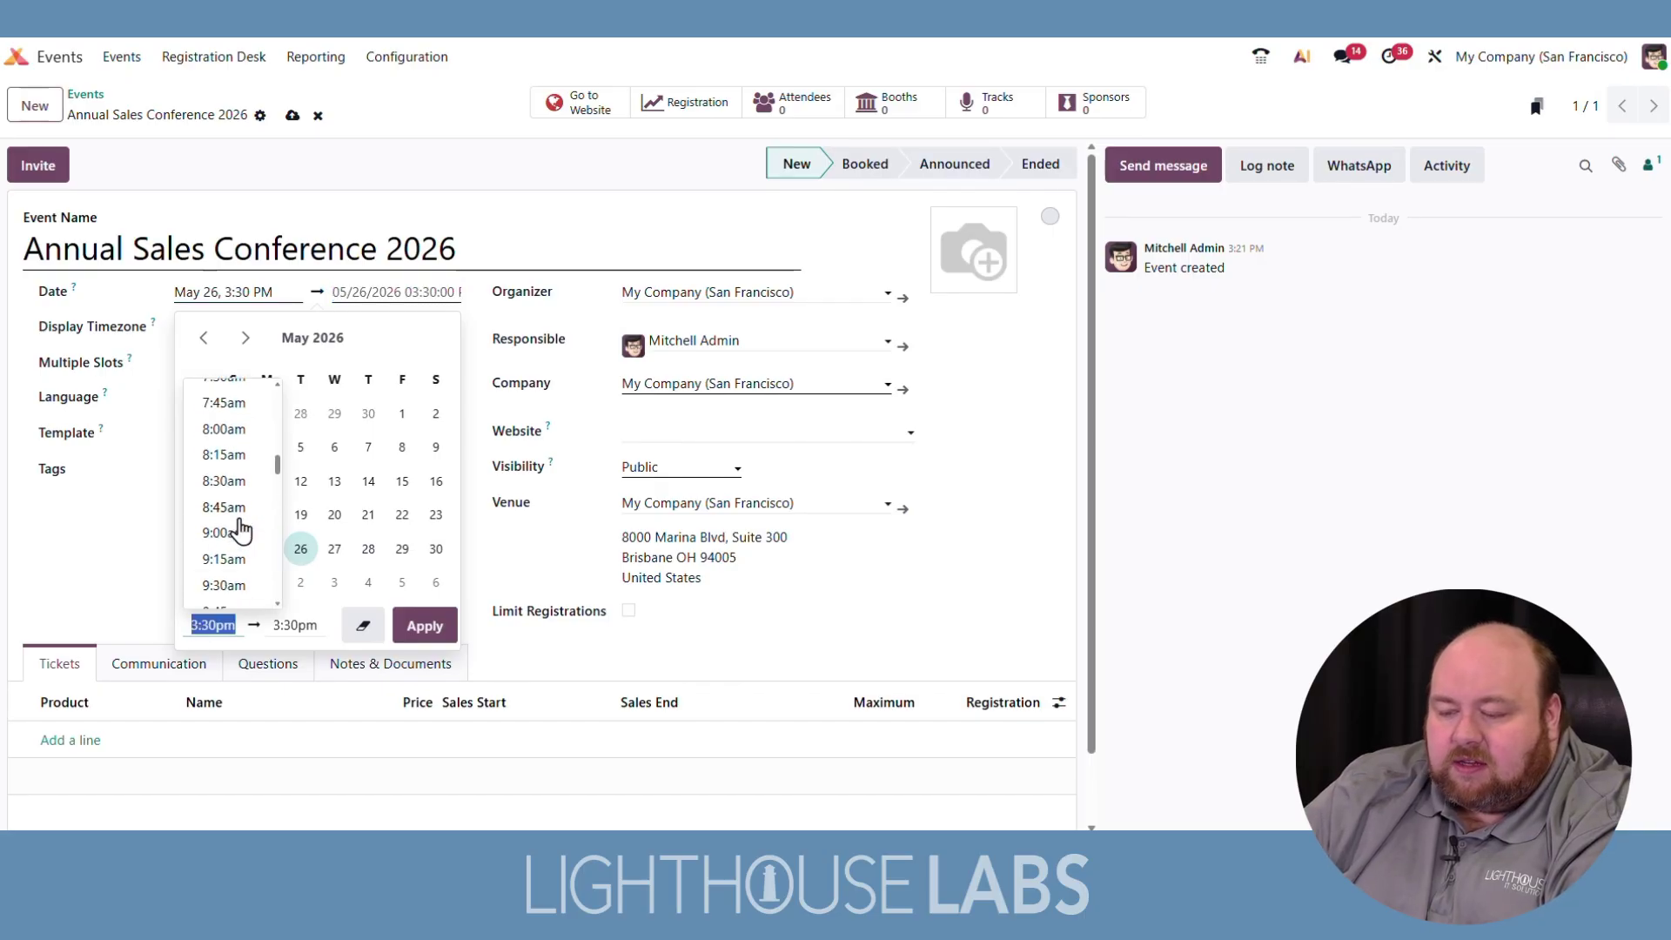
left_click(235, 533)
scroll(309, 527, "up", 2)
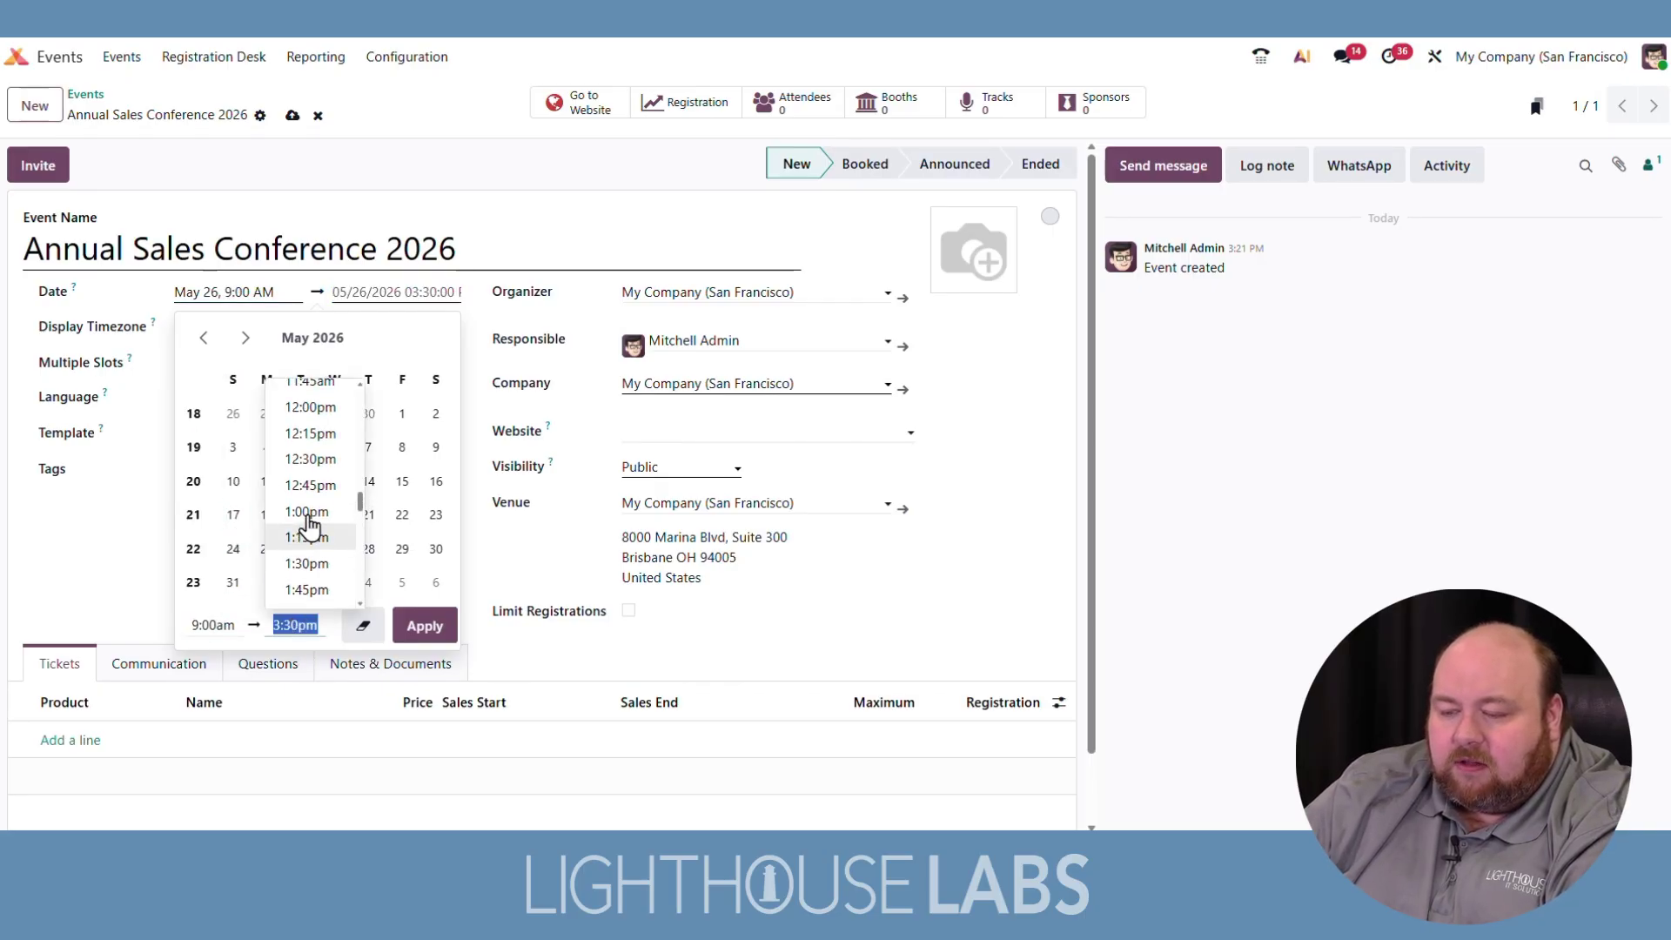
left_click(324, 398)
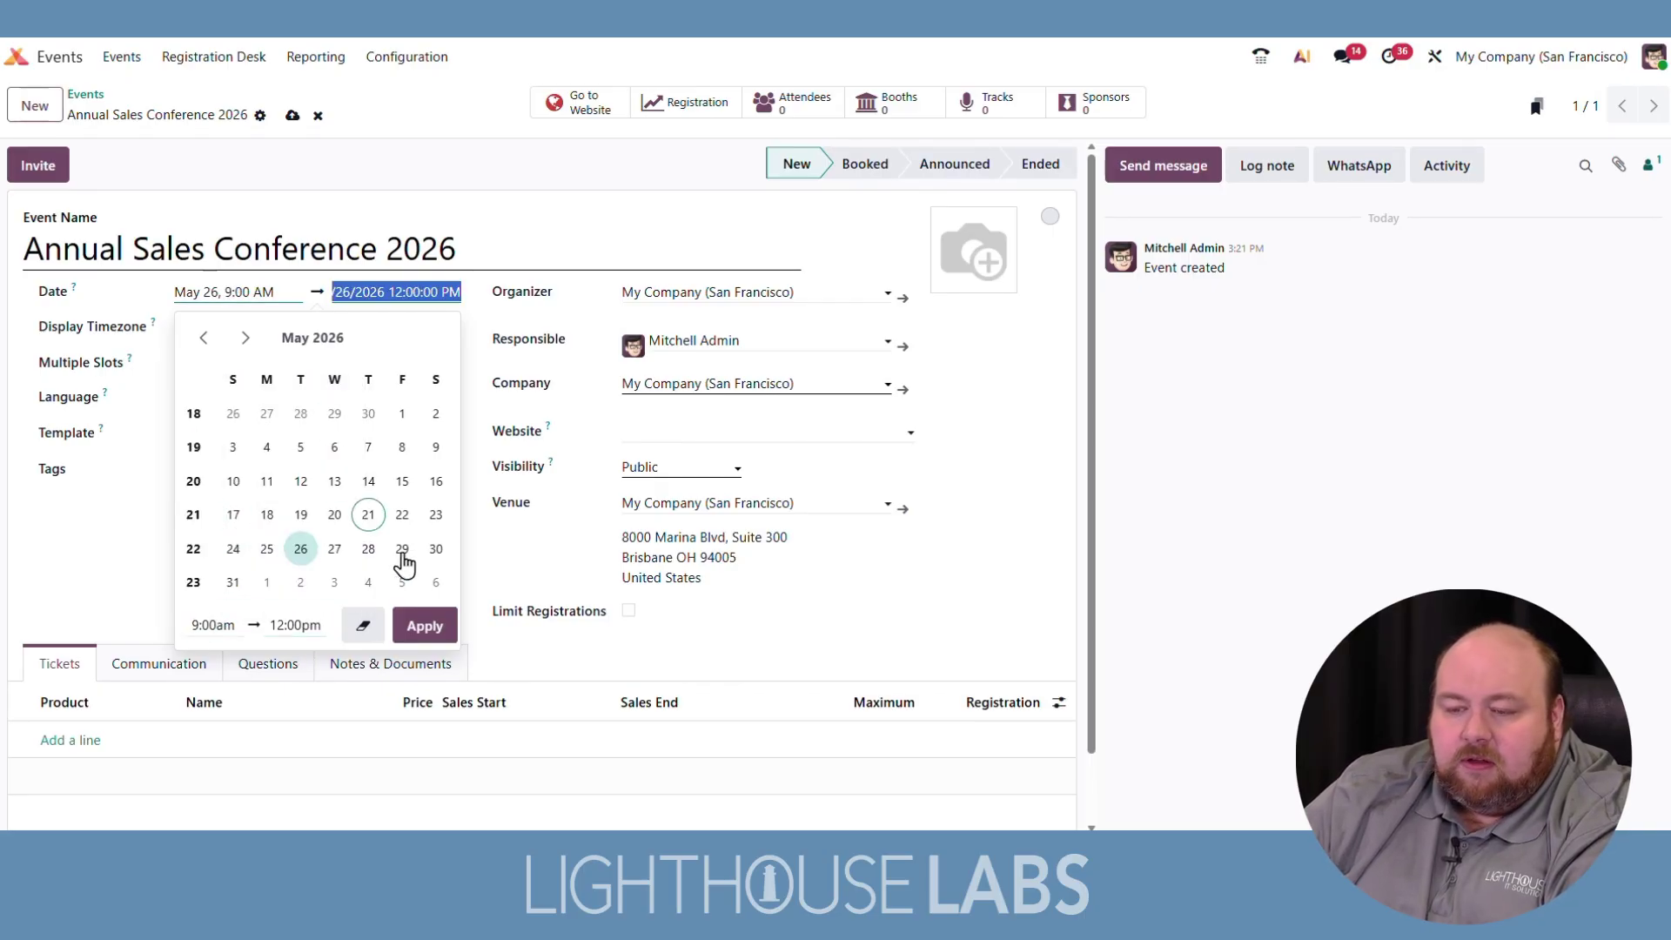
left_click(434, 637)
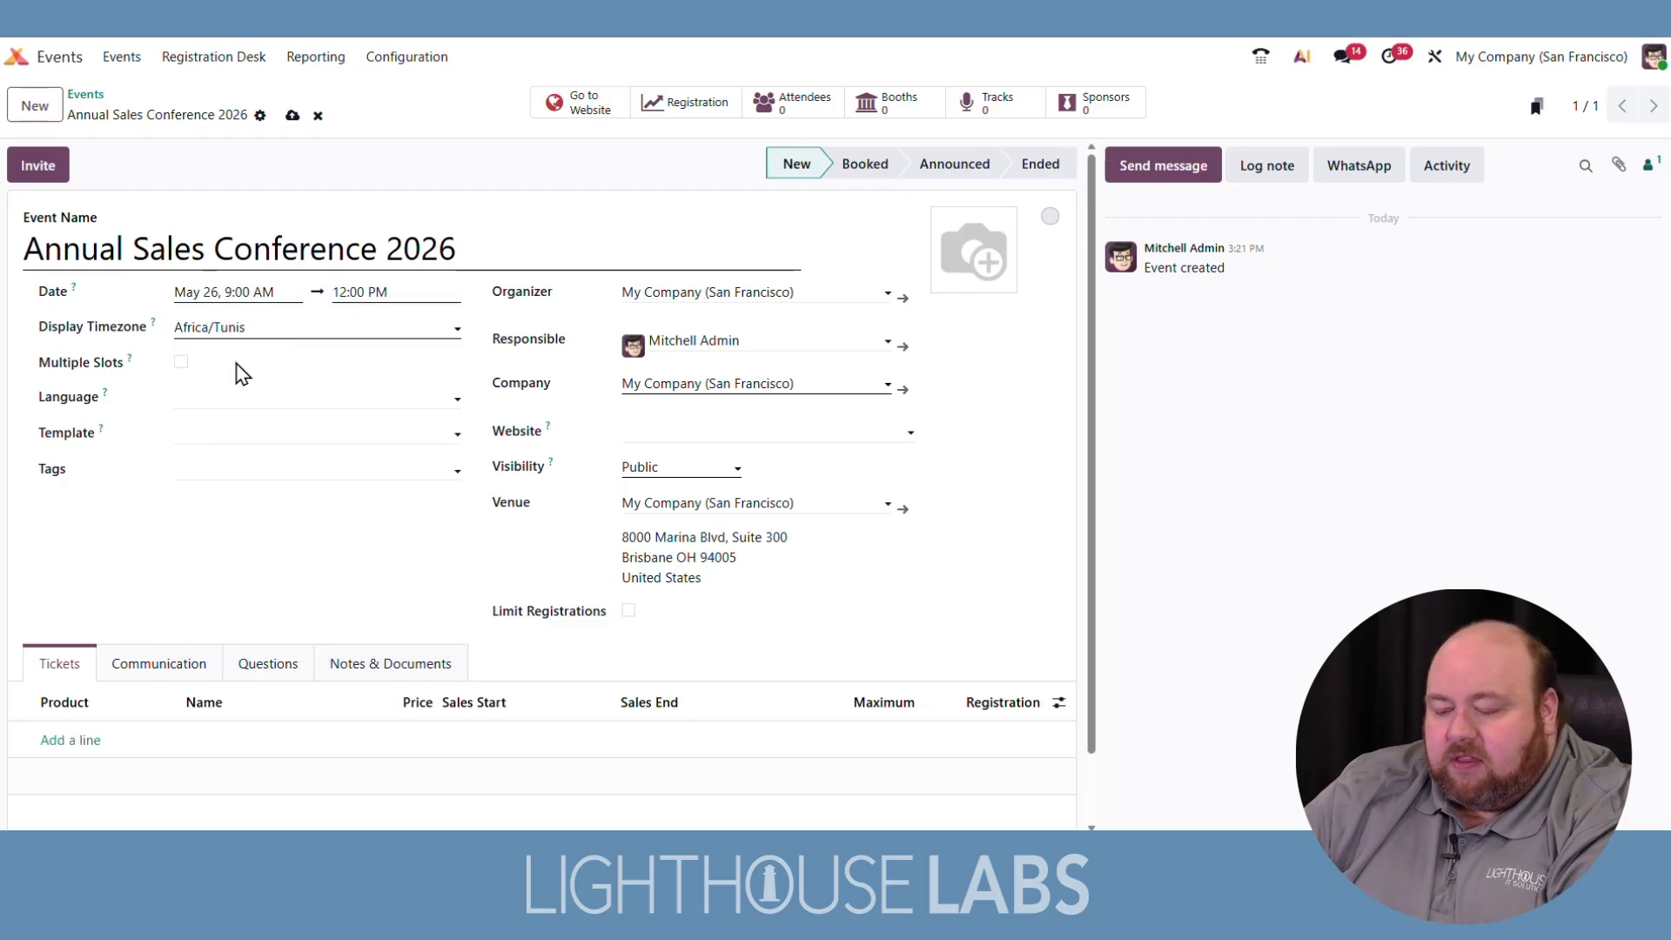
Step: Set the display timezone to America/Detroit and the language to English (US), and save the event
left_click(233, 329)
type("detr")
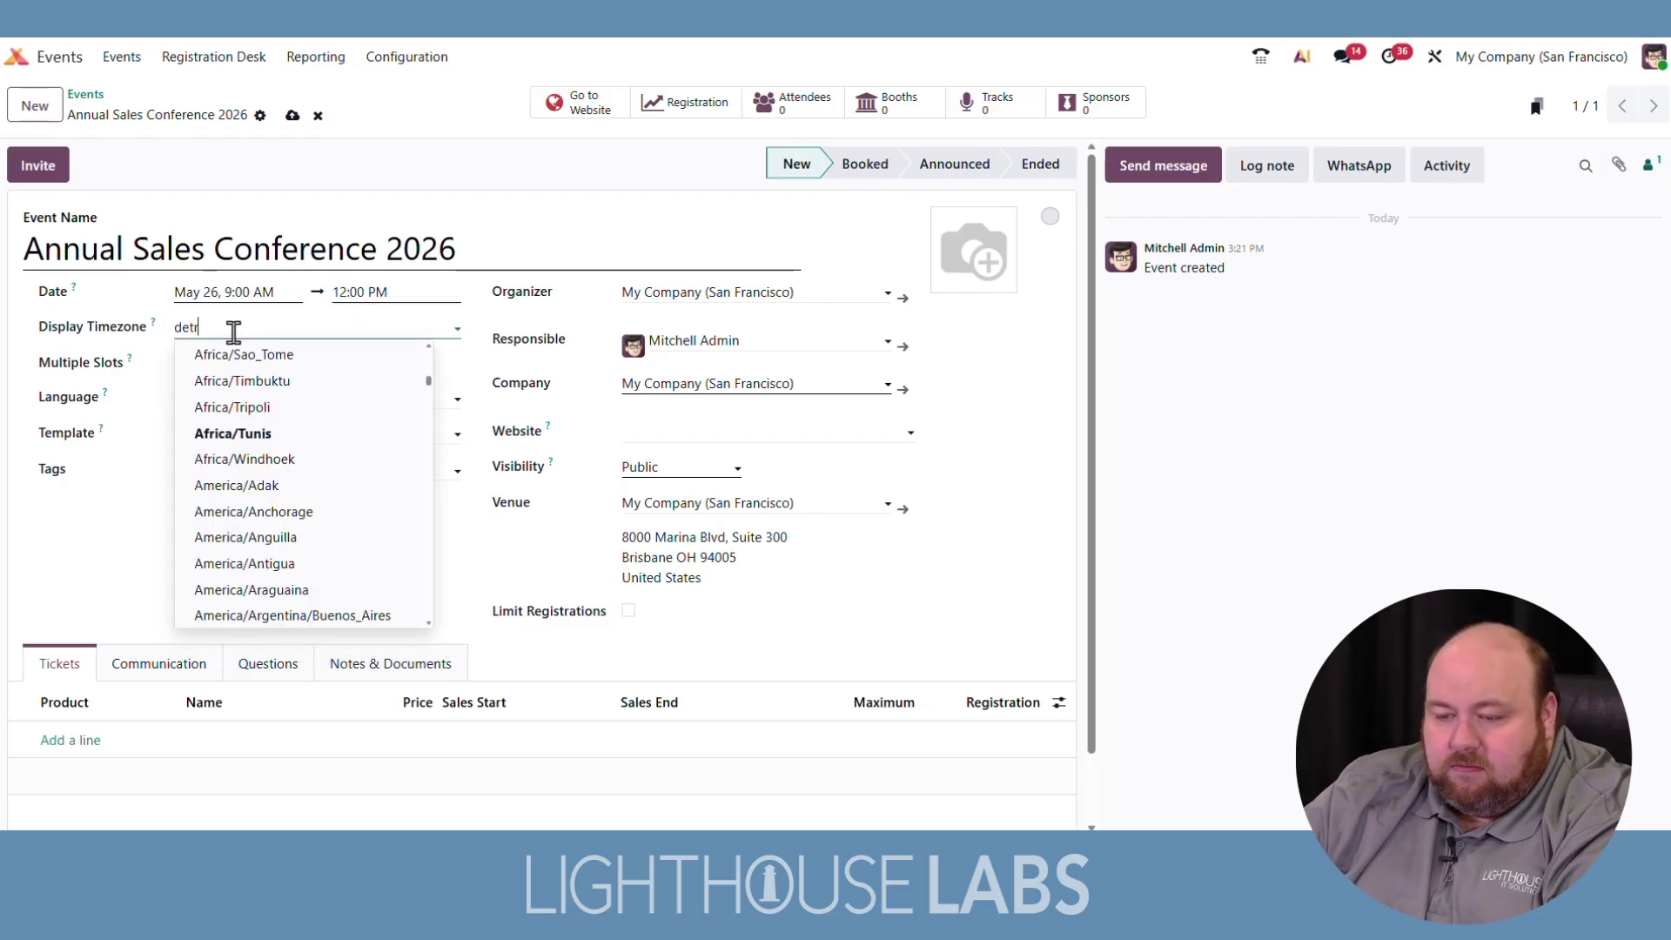
left_click(235, 362)
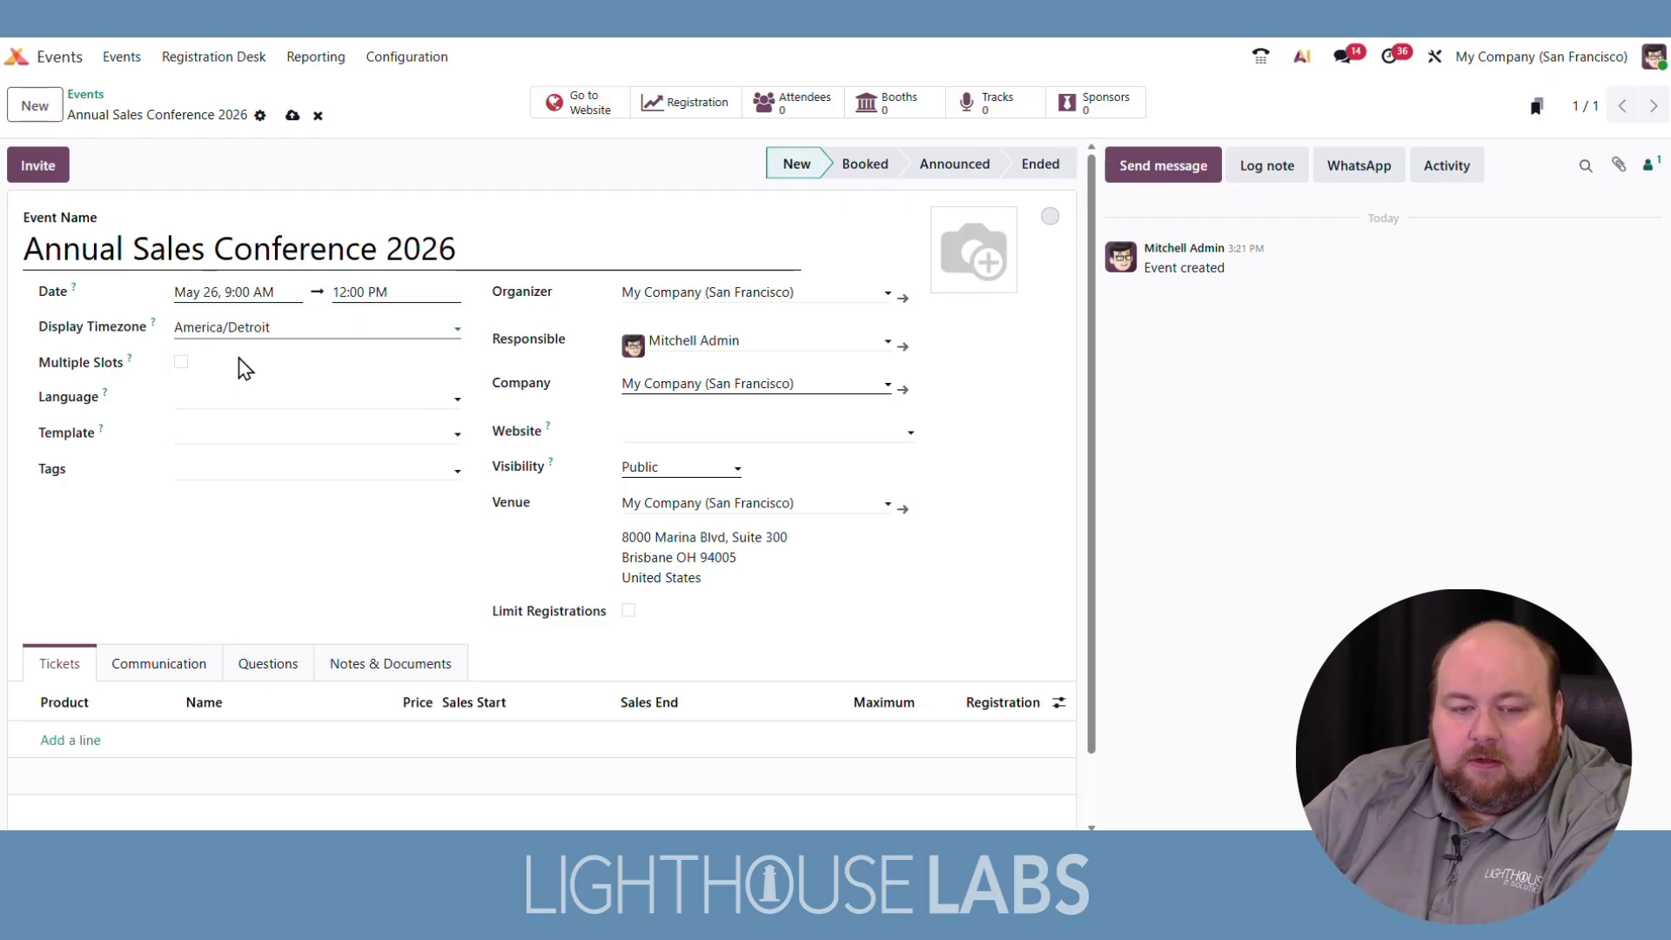
left_click(254, 393)
left_click(238, 429)
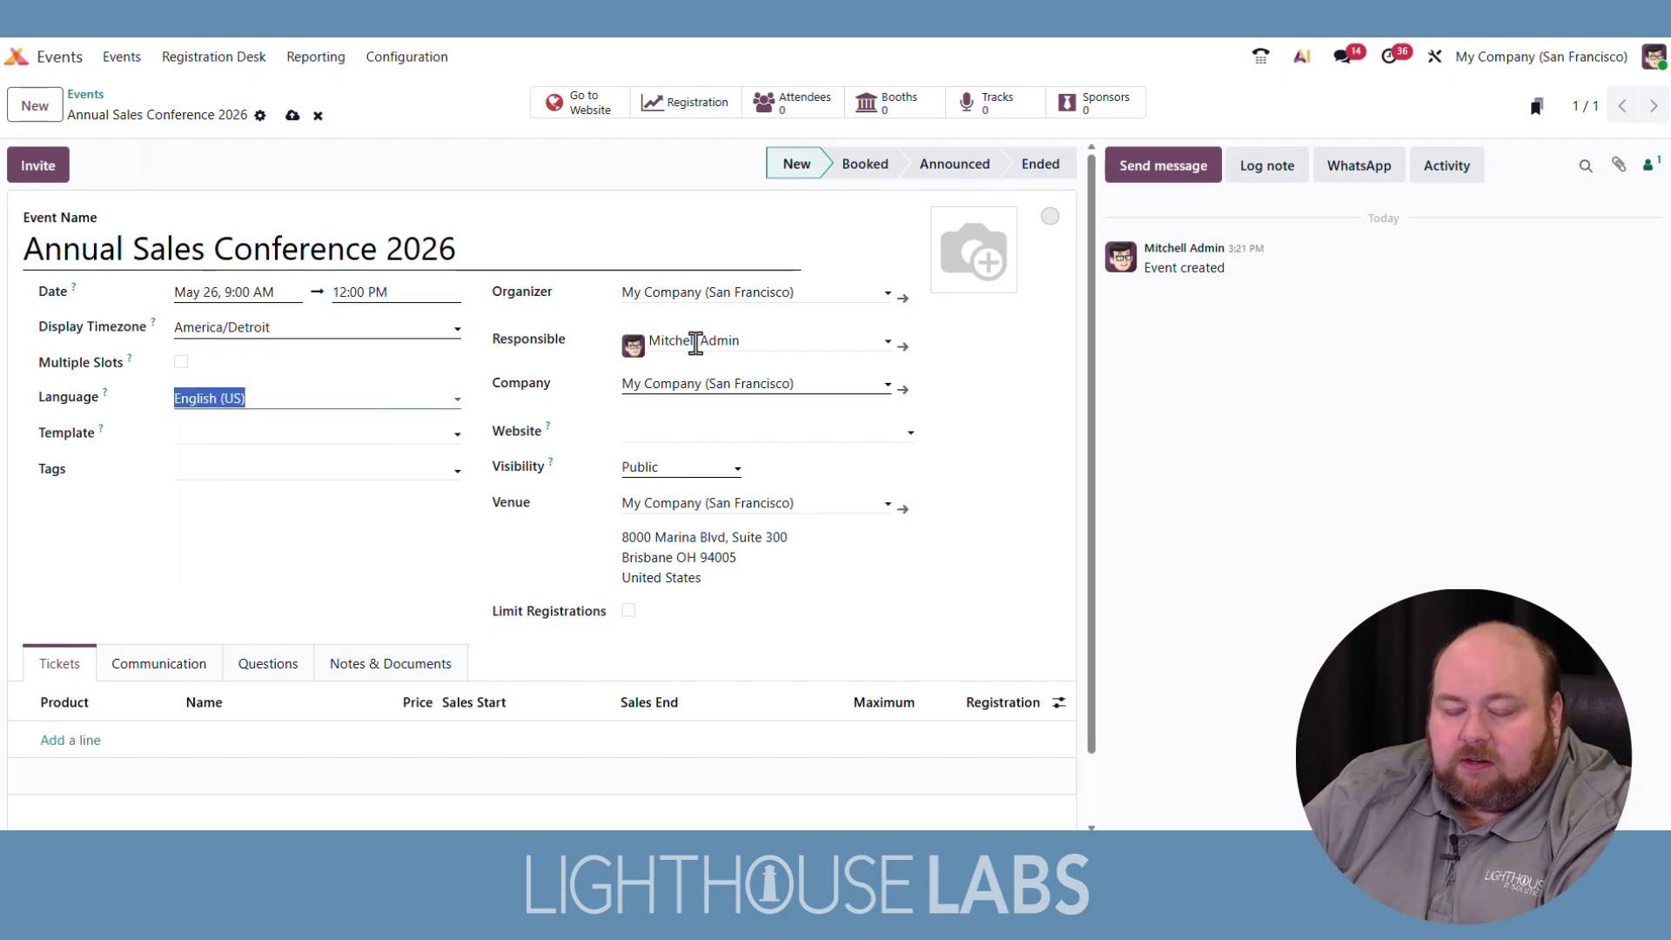
left_click(292, 116)
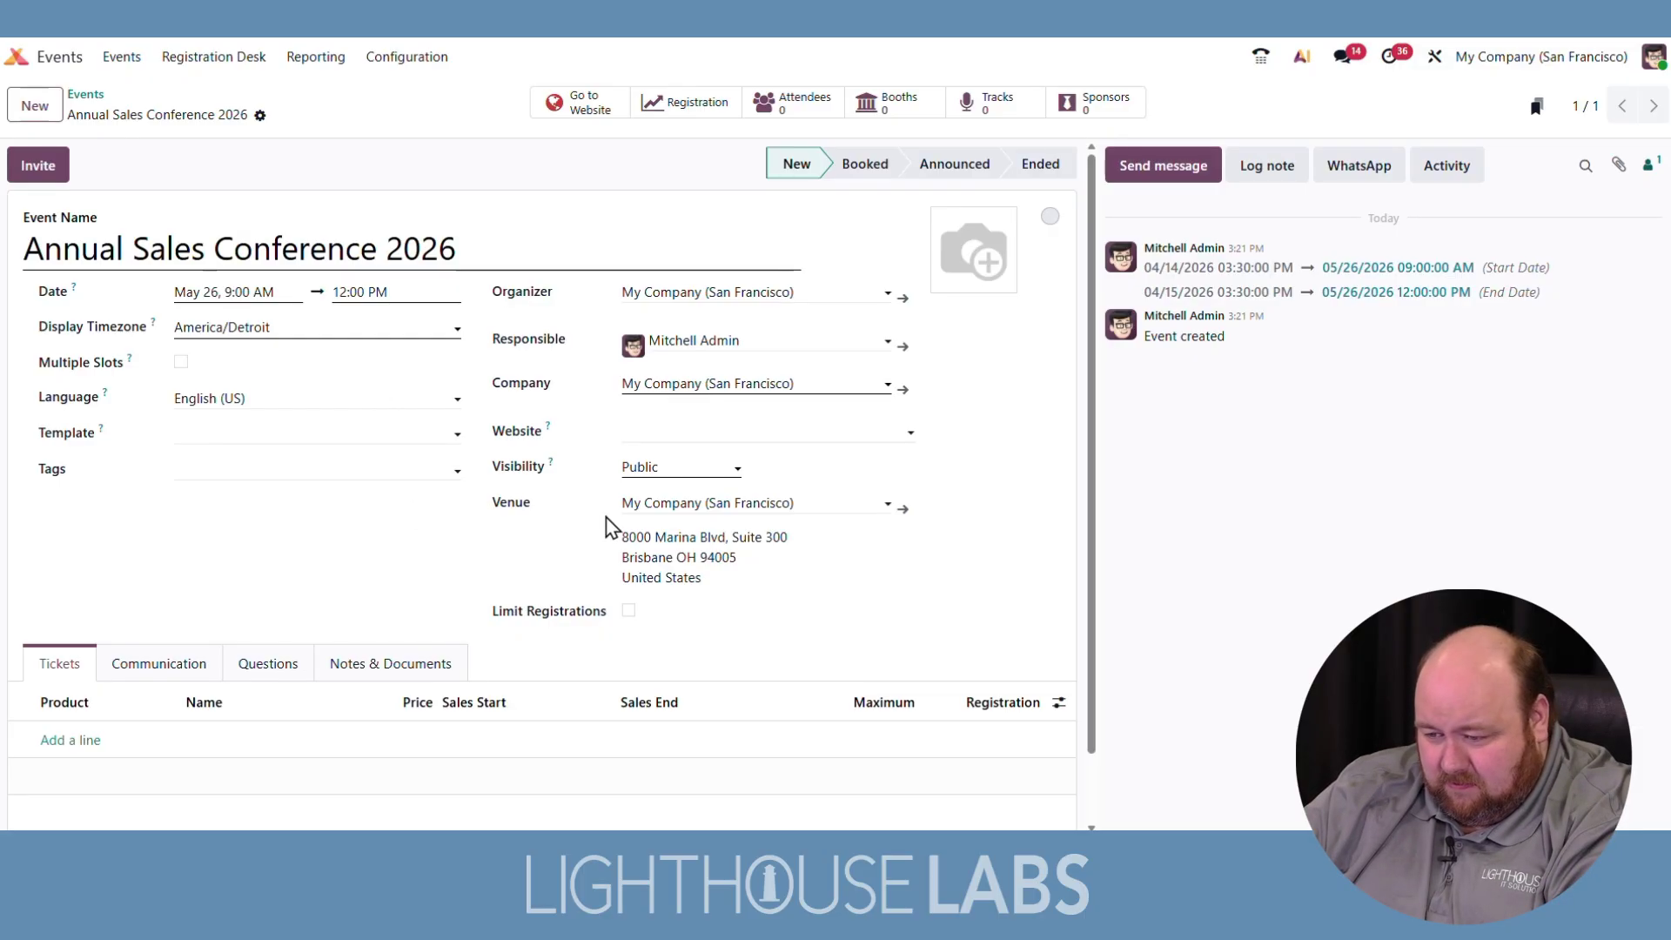
Step: Review the available choices for the event's venue and responsible person
left_click(665, 505)
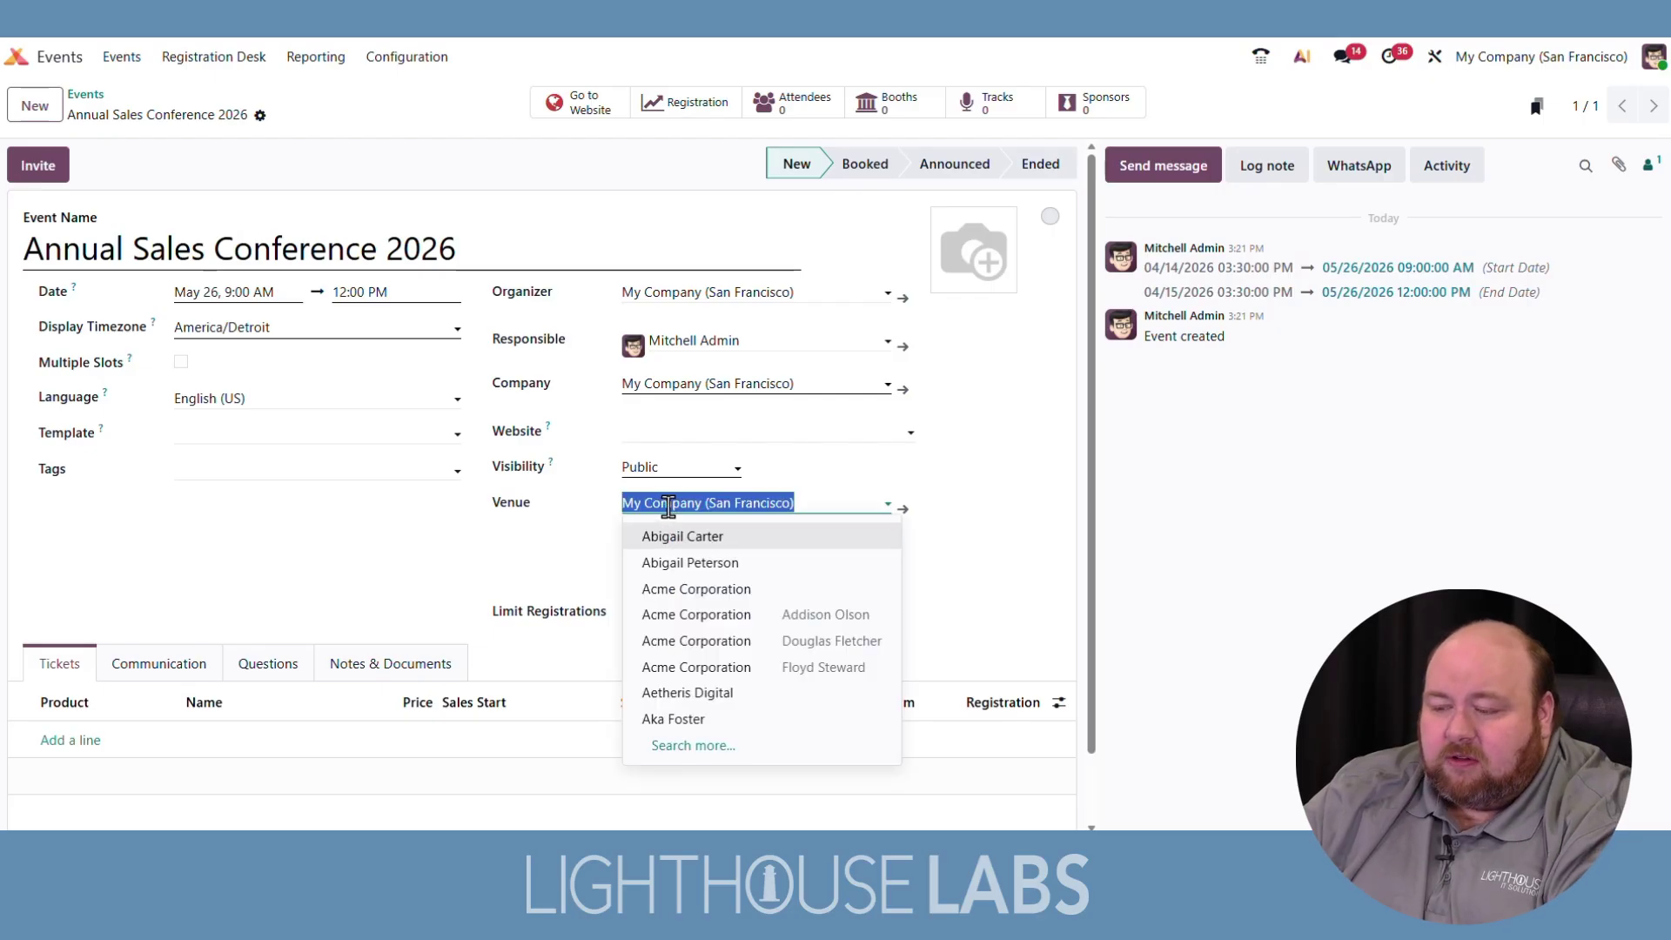
left_click(672, 505)
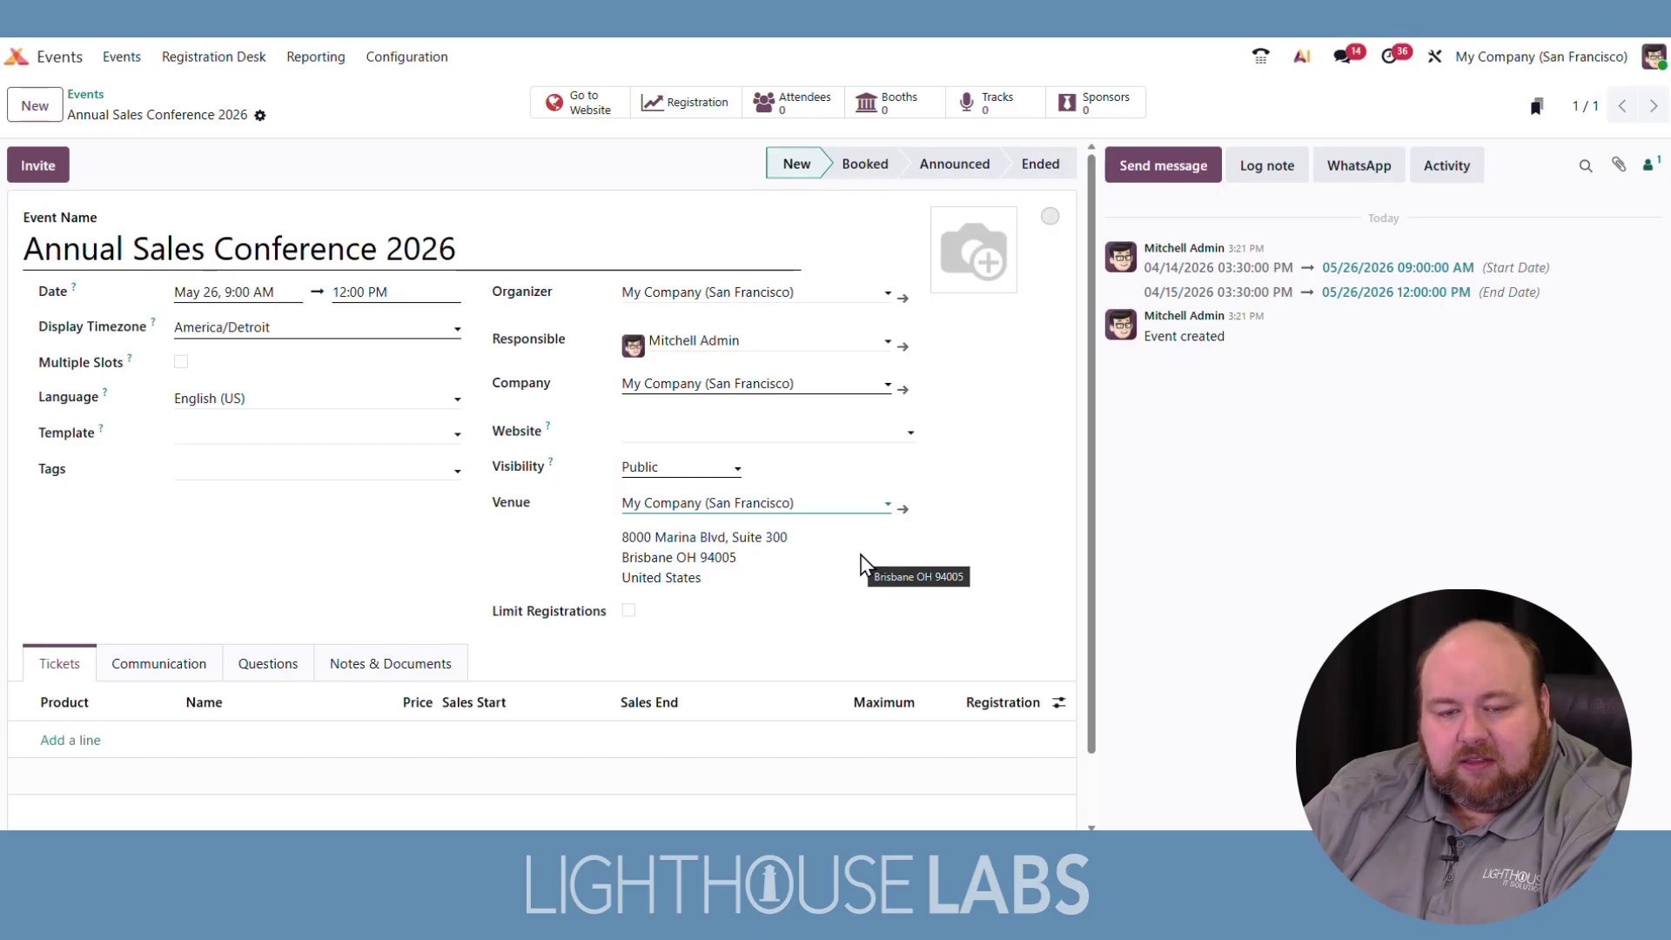
left_click(976, 571)
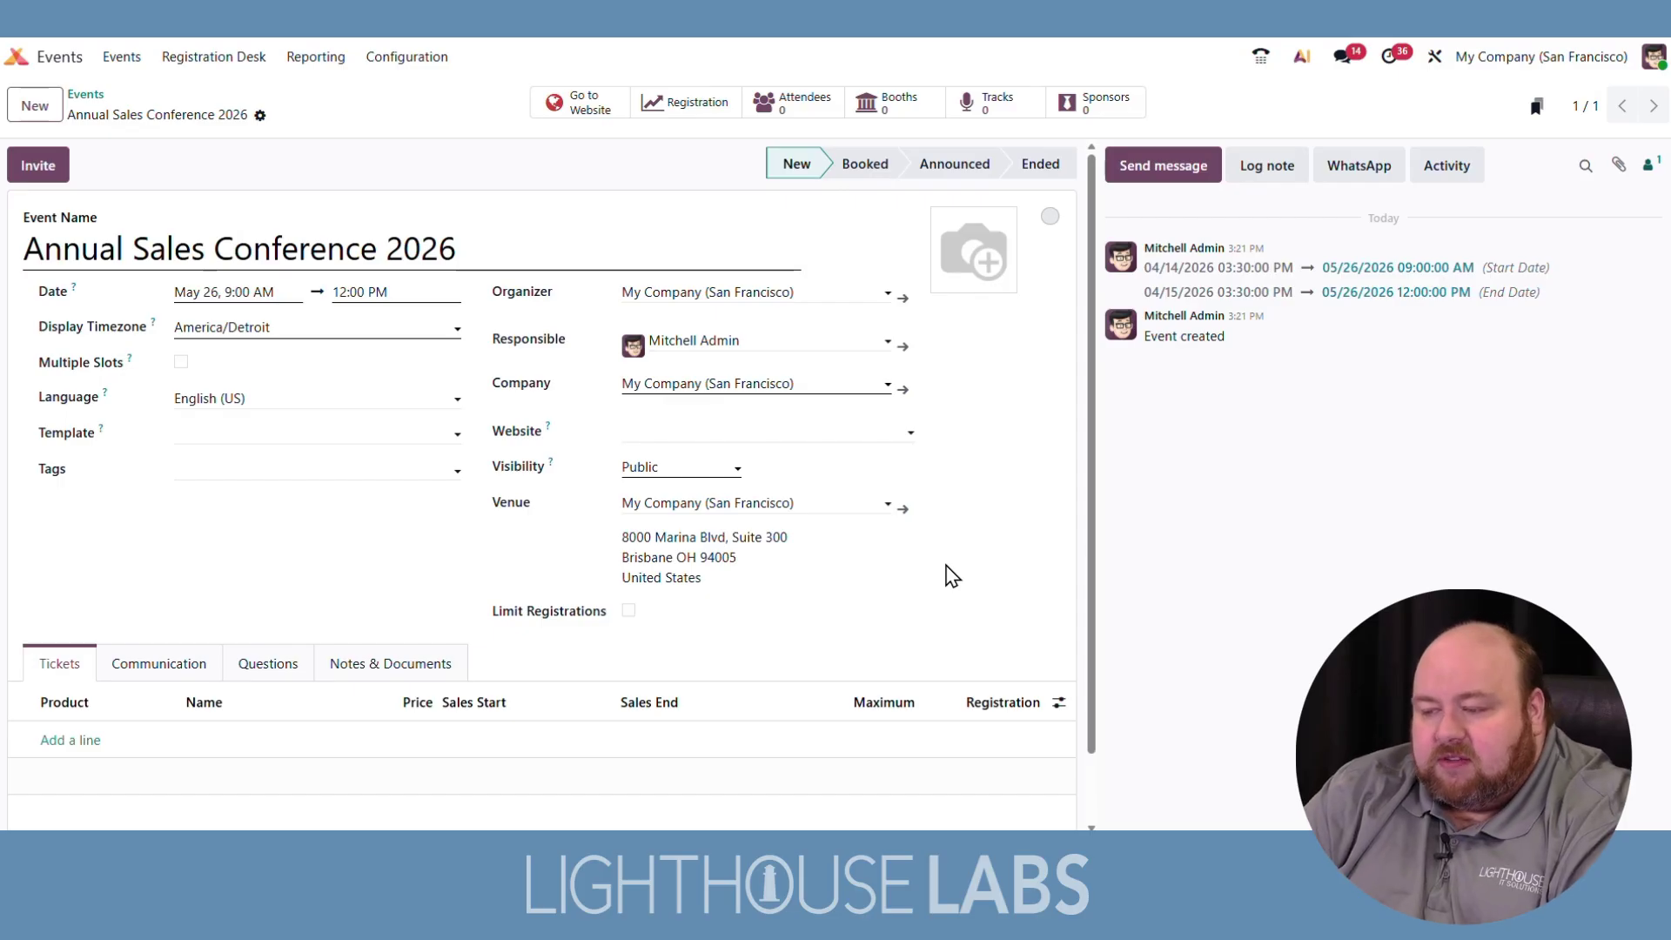
left_click(802, 341)
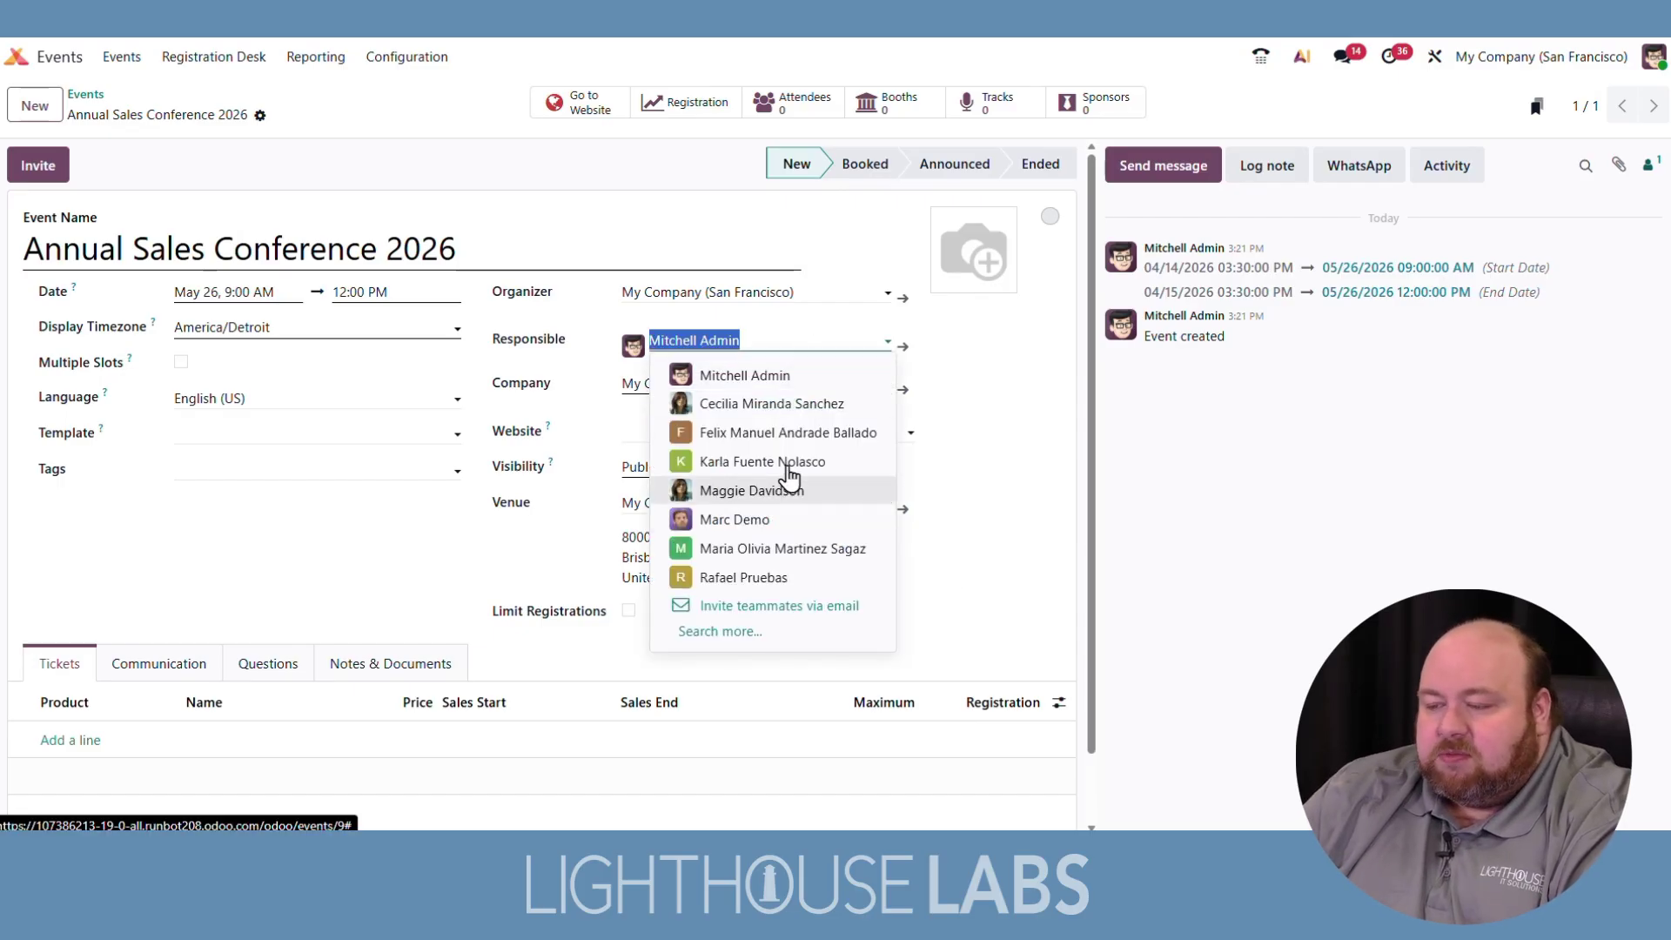
left_click(973, 344)
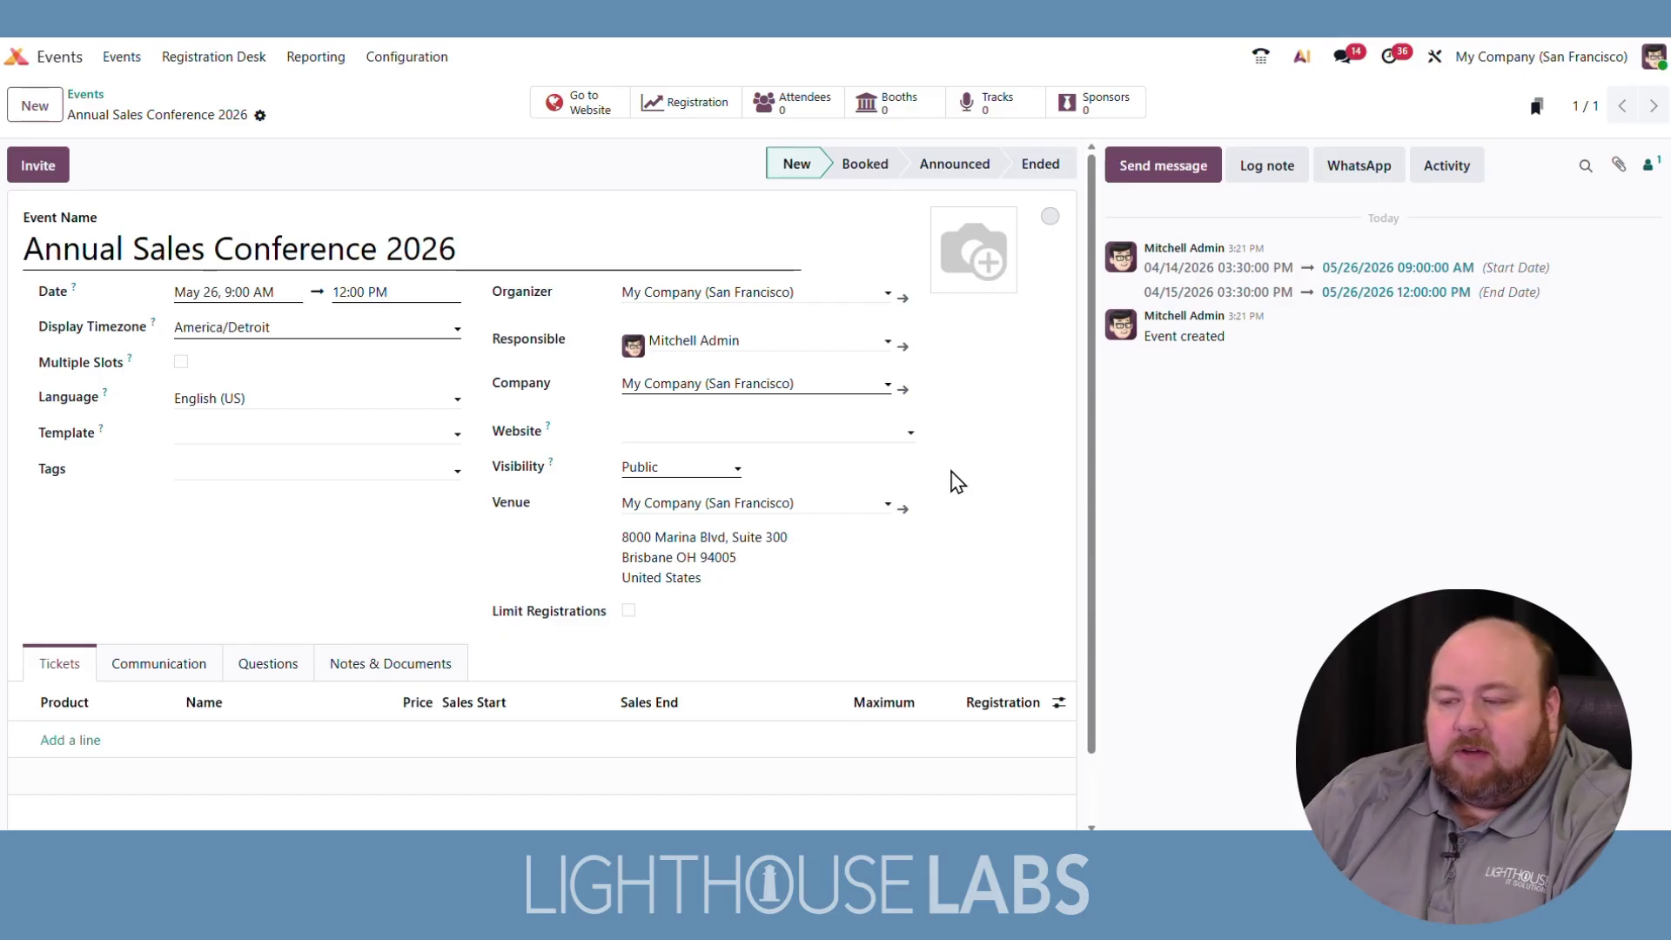
Step: Assign the event to the website "My Website"
left_click(865, 428)
left_click(709, 493)
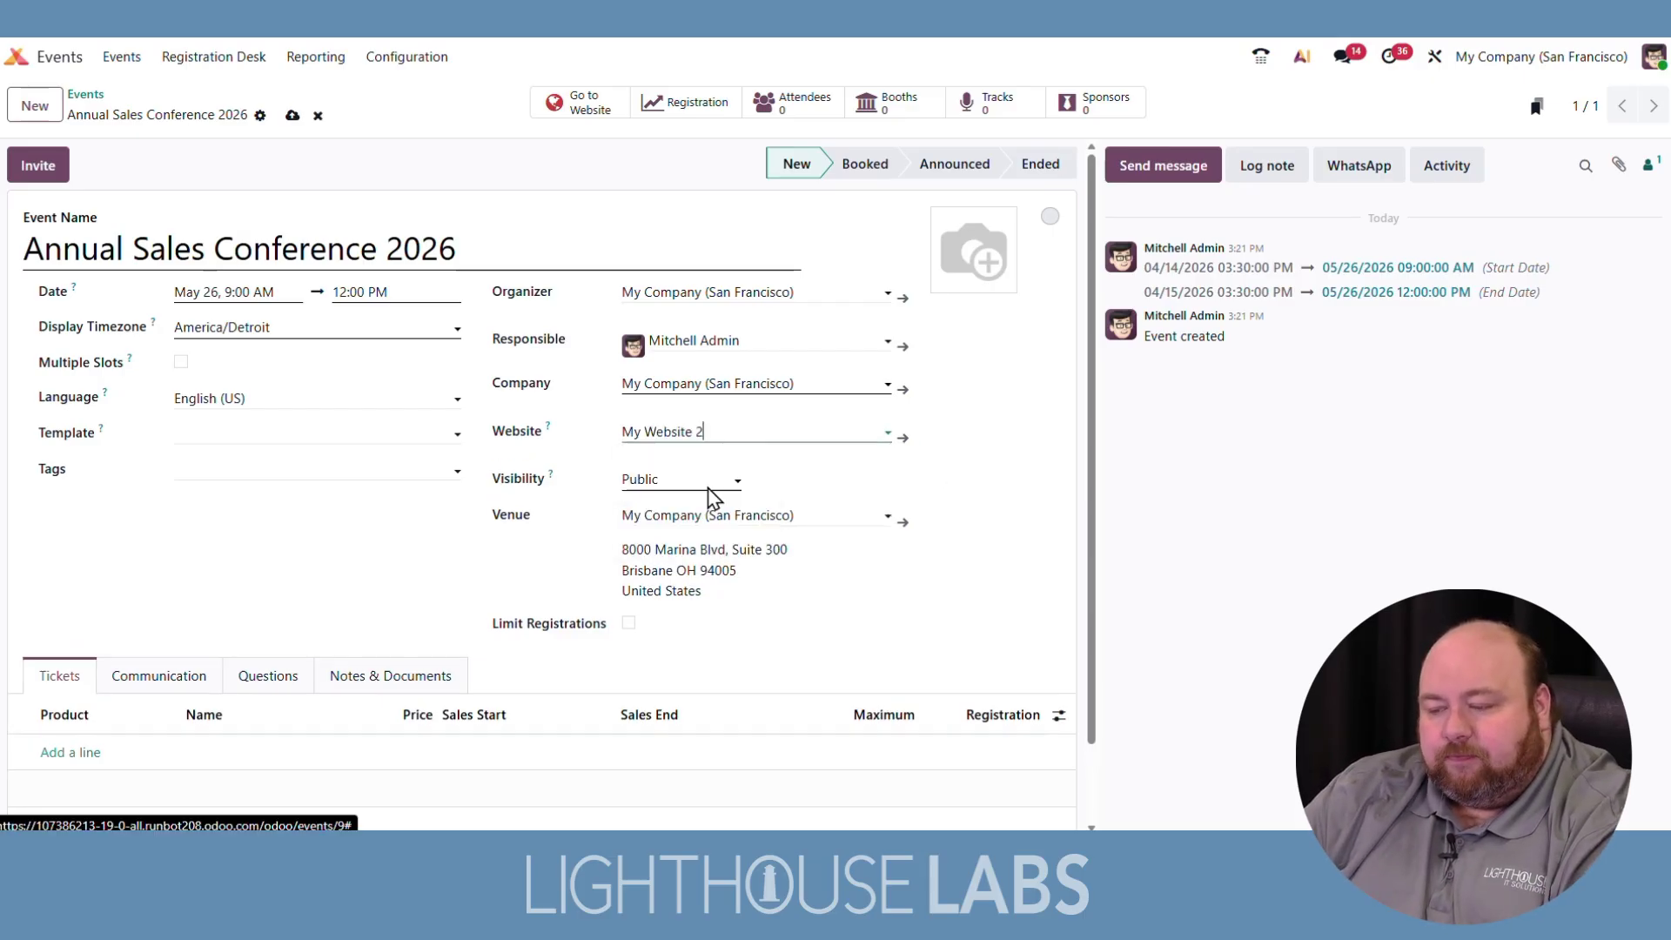
left_click(729, 436)
left_click(731, 464)
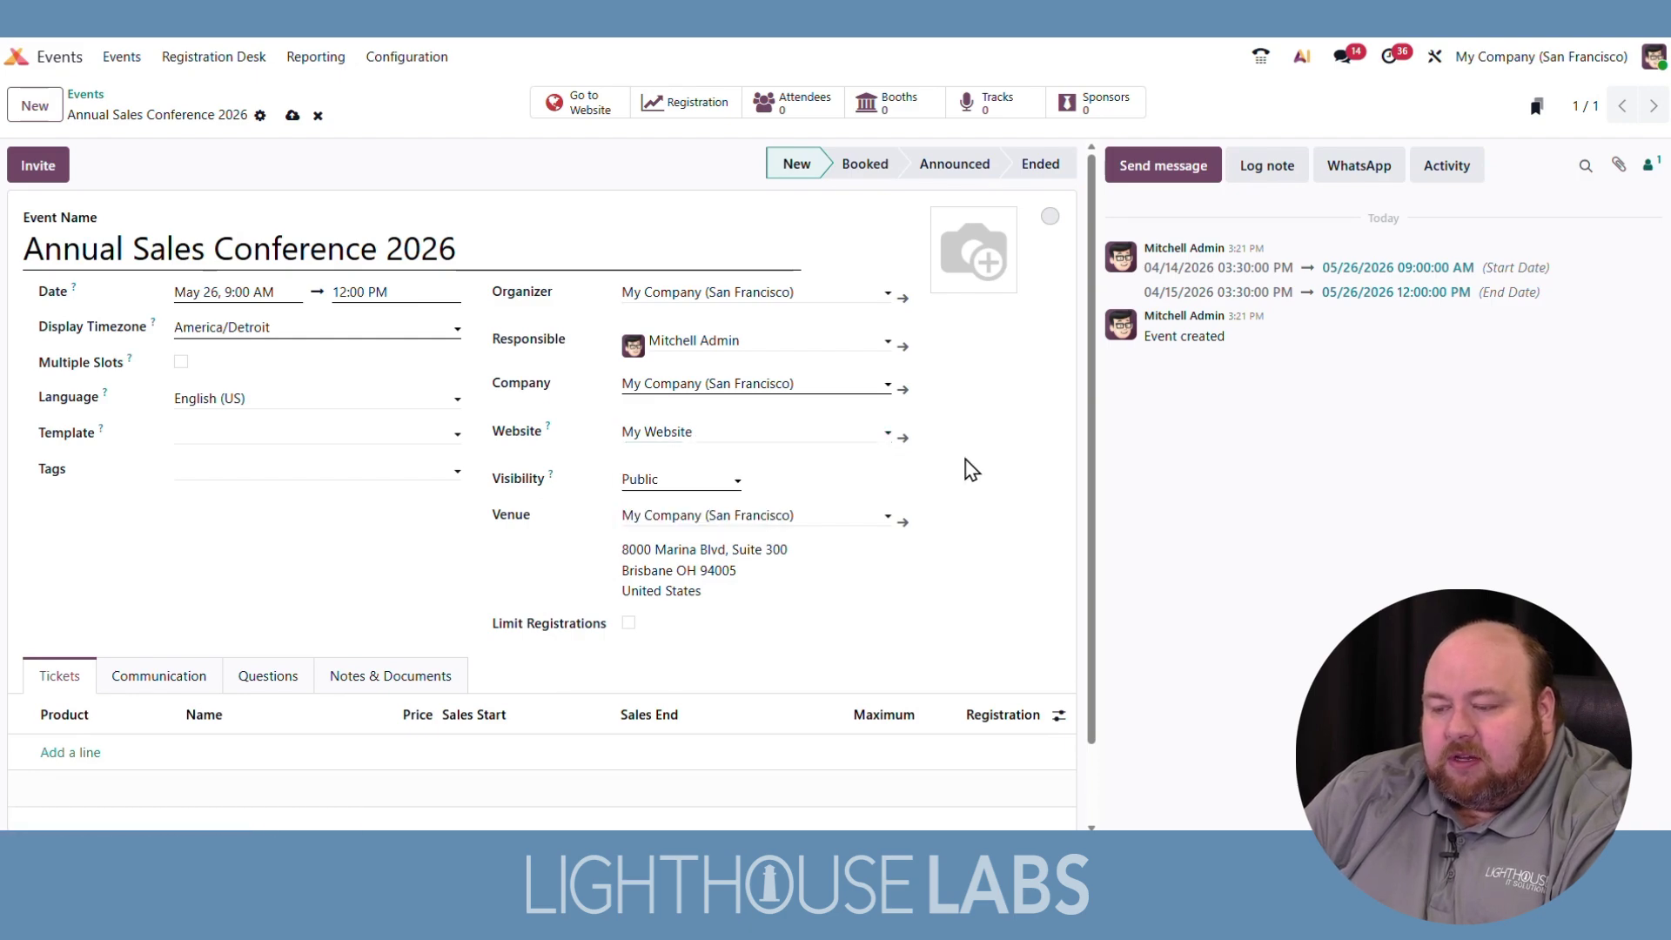
Step: Review the visibility options available for the event
left_click(703, 481)
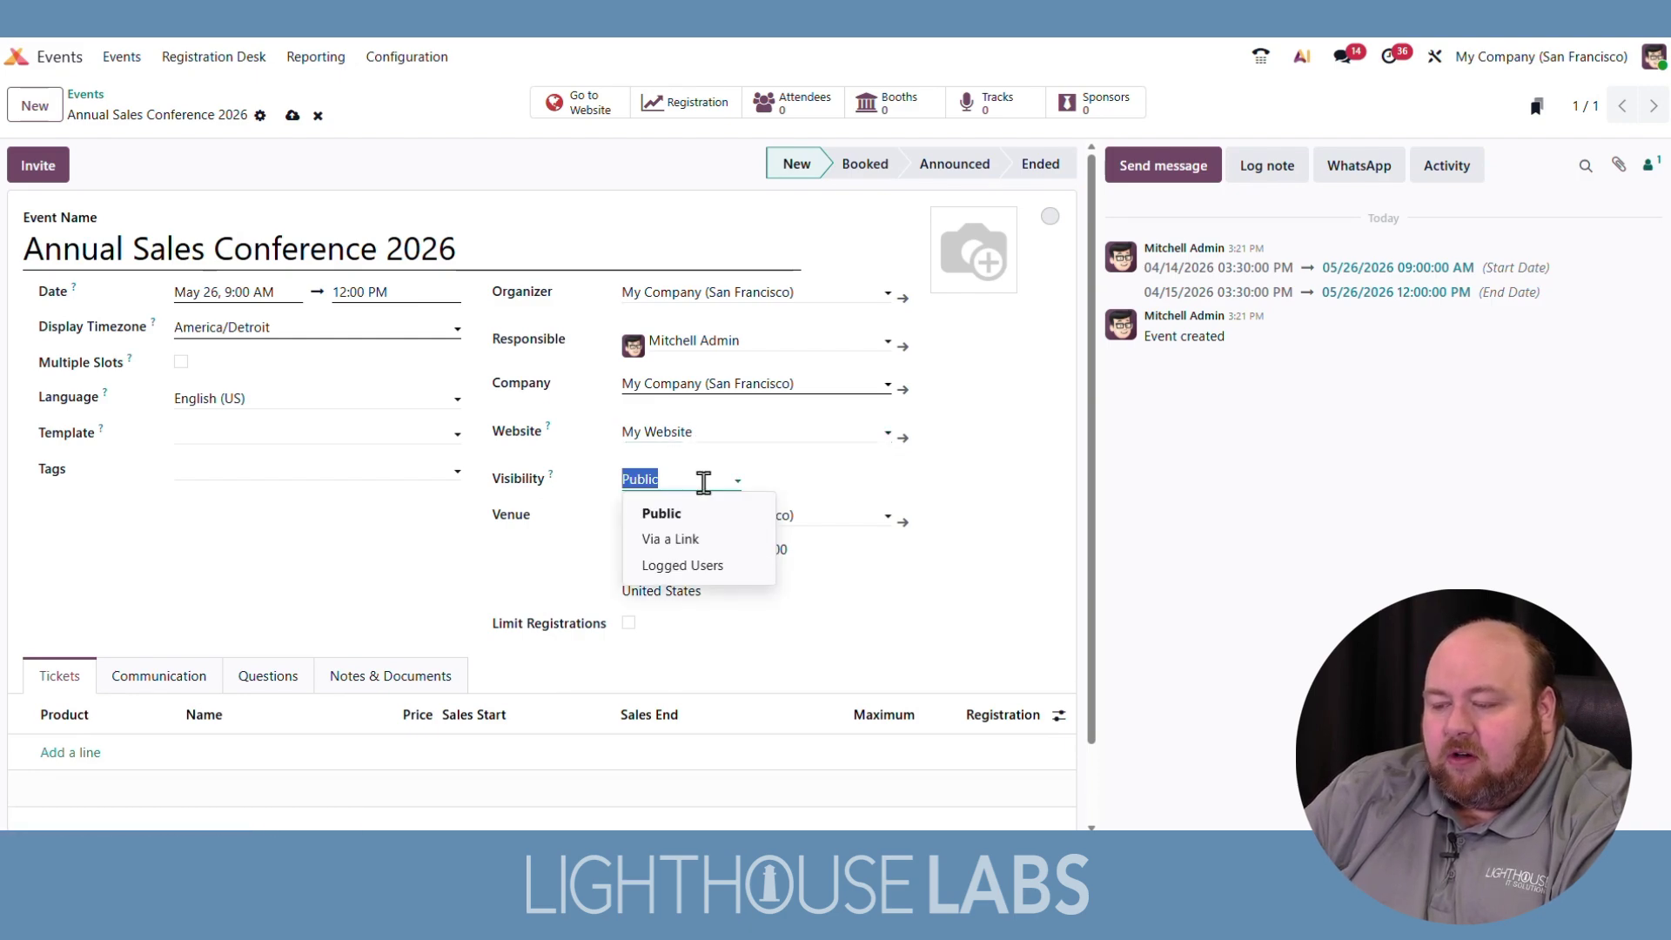
left_click(585, 487)
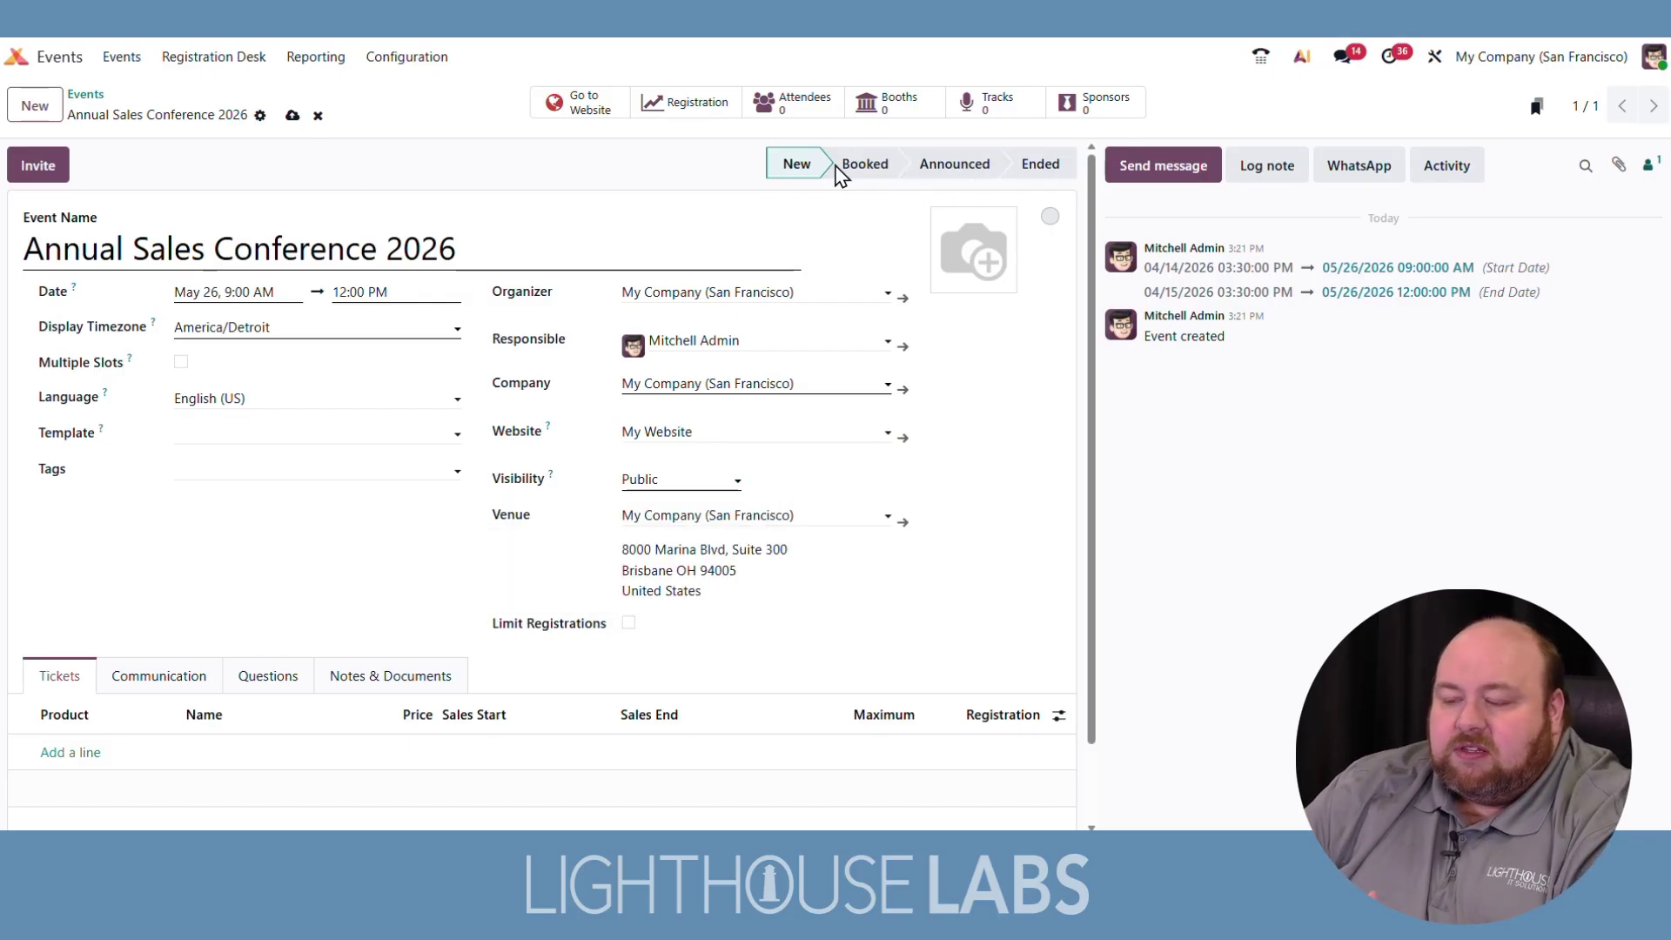
left_click(719, 484)
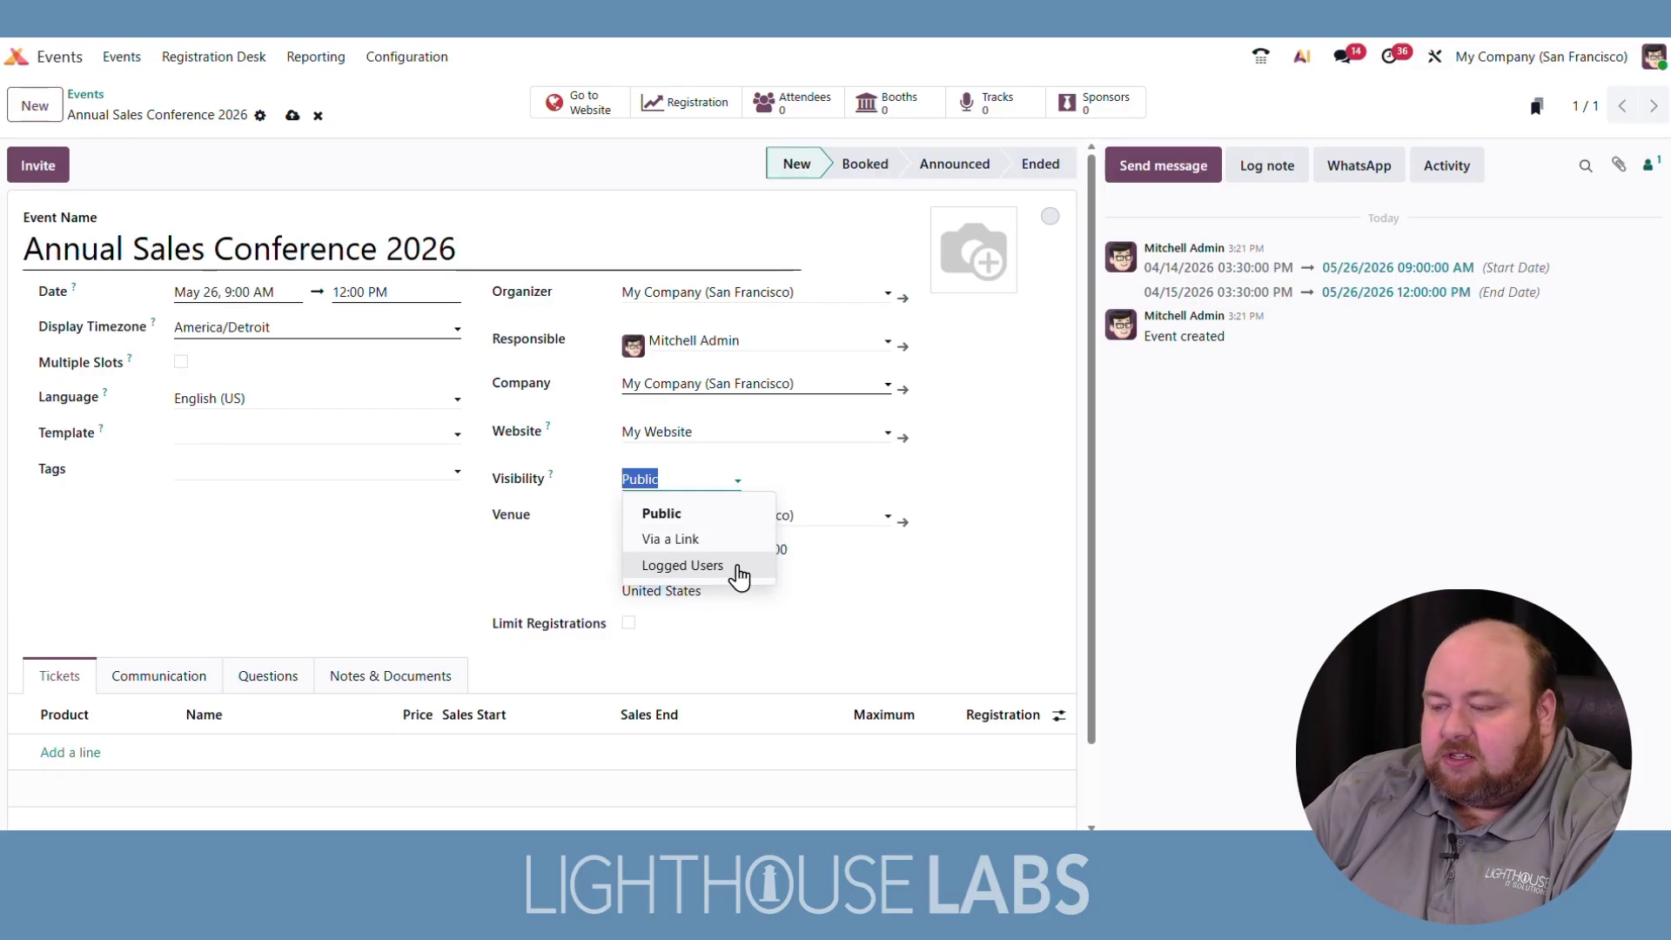
left_click(1034, 527)
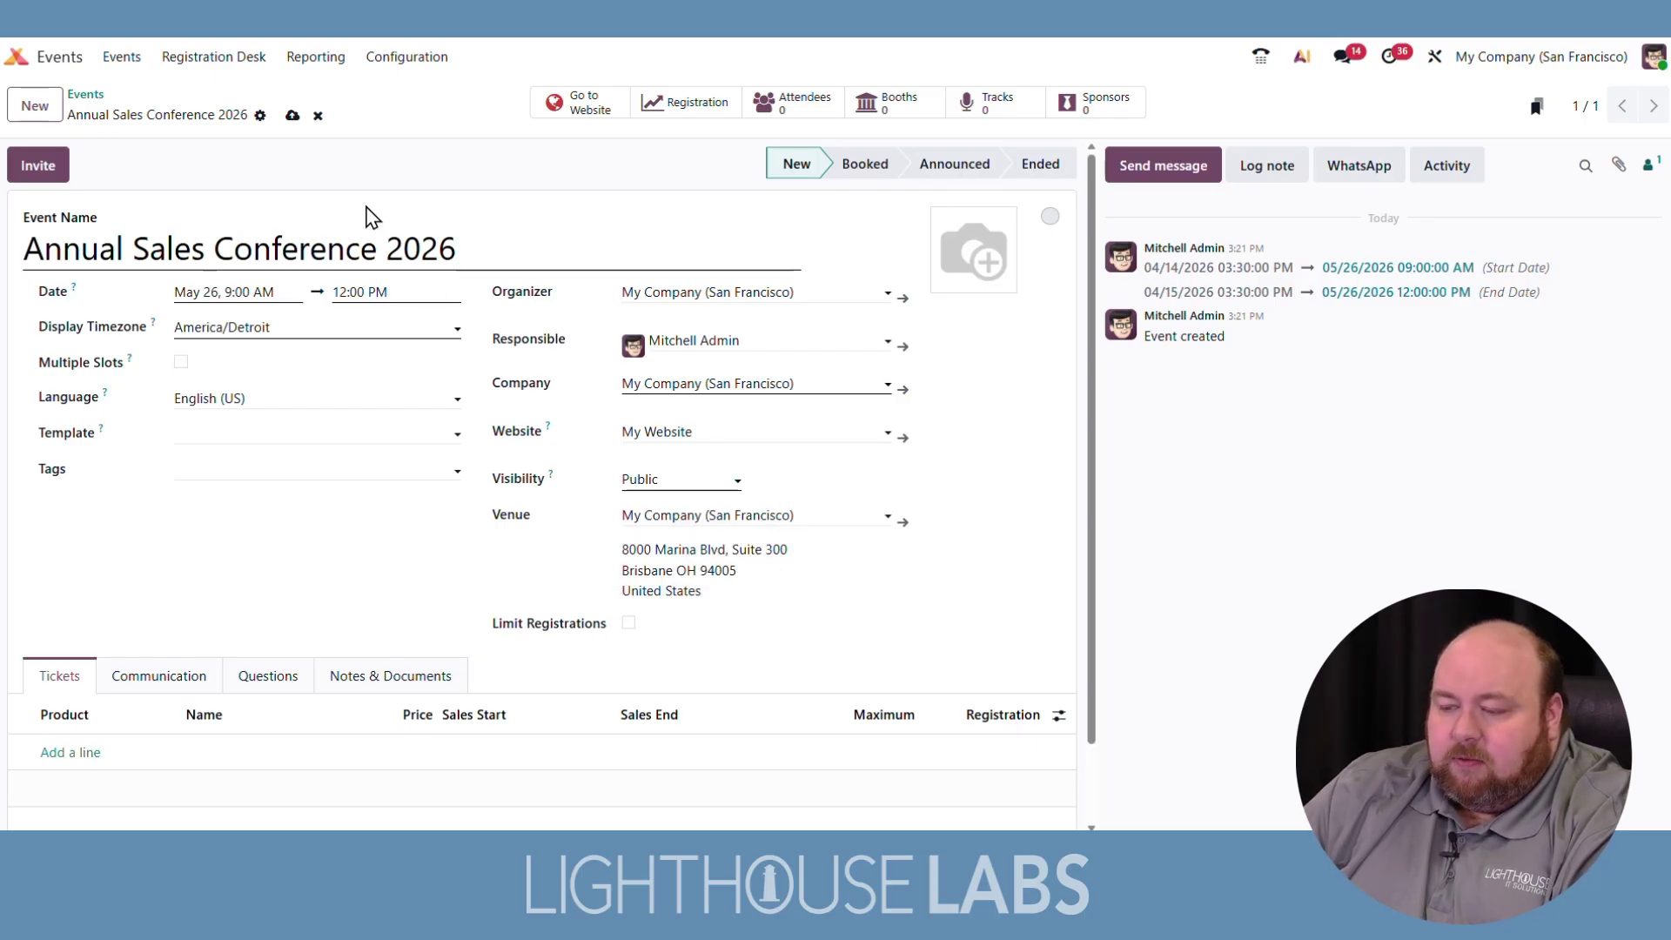
Step: Save the event and move it to the Announced stage
left_click(291, 117)
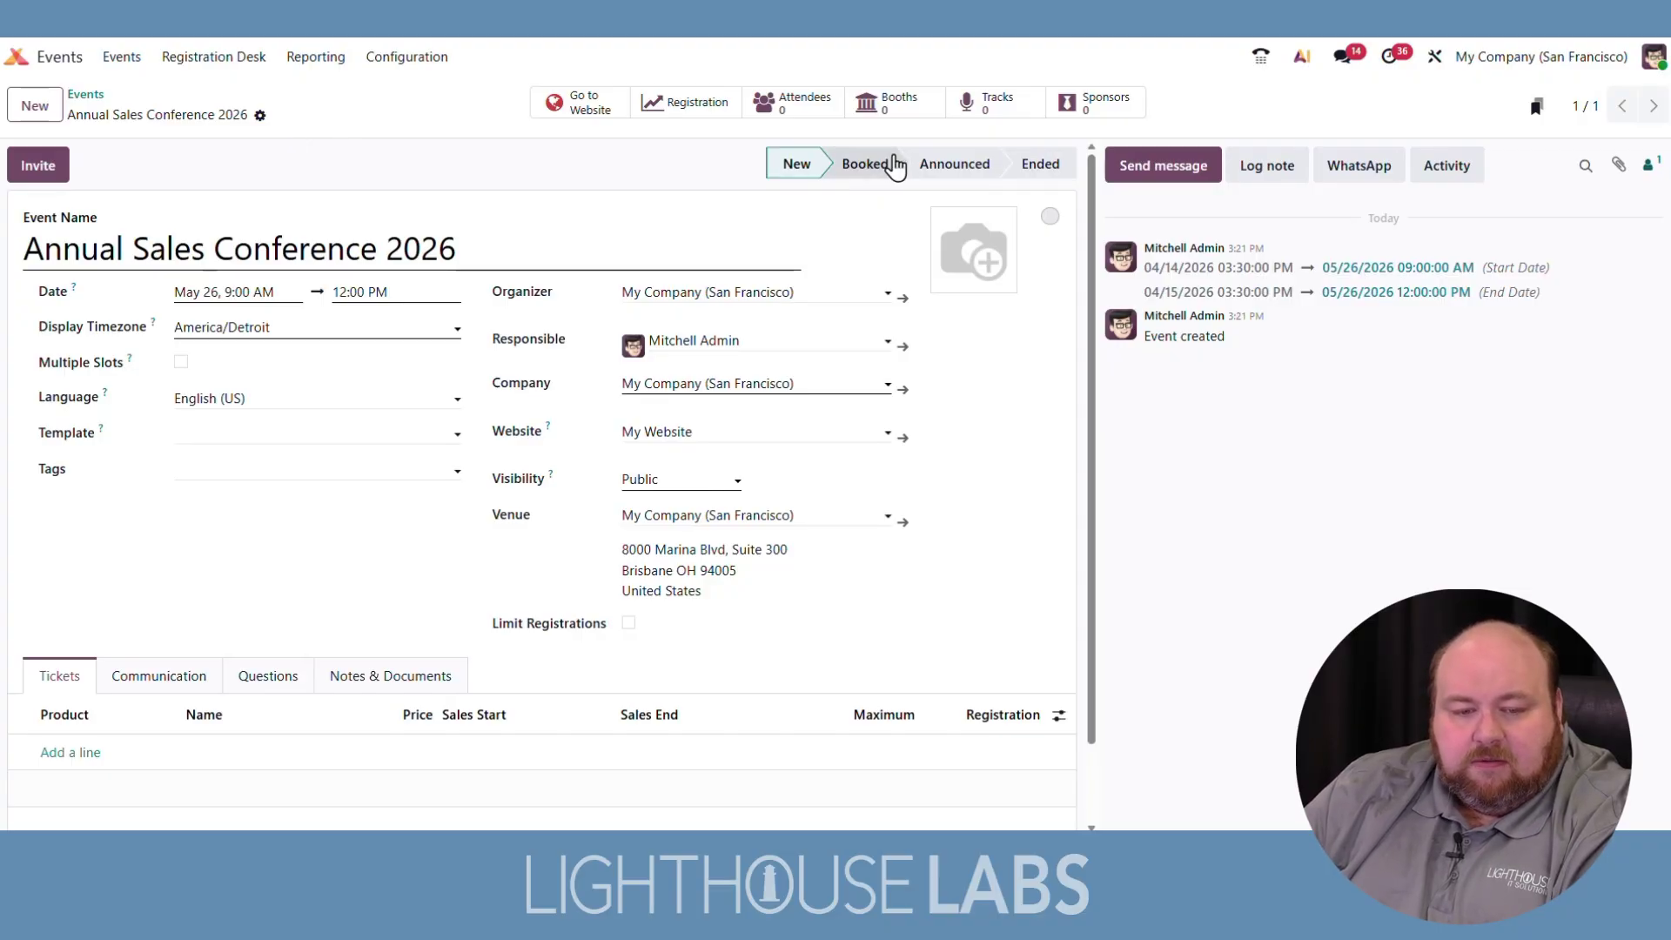
left_click(943, 174)
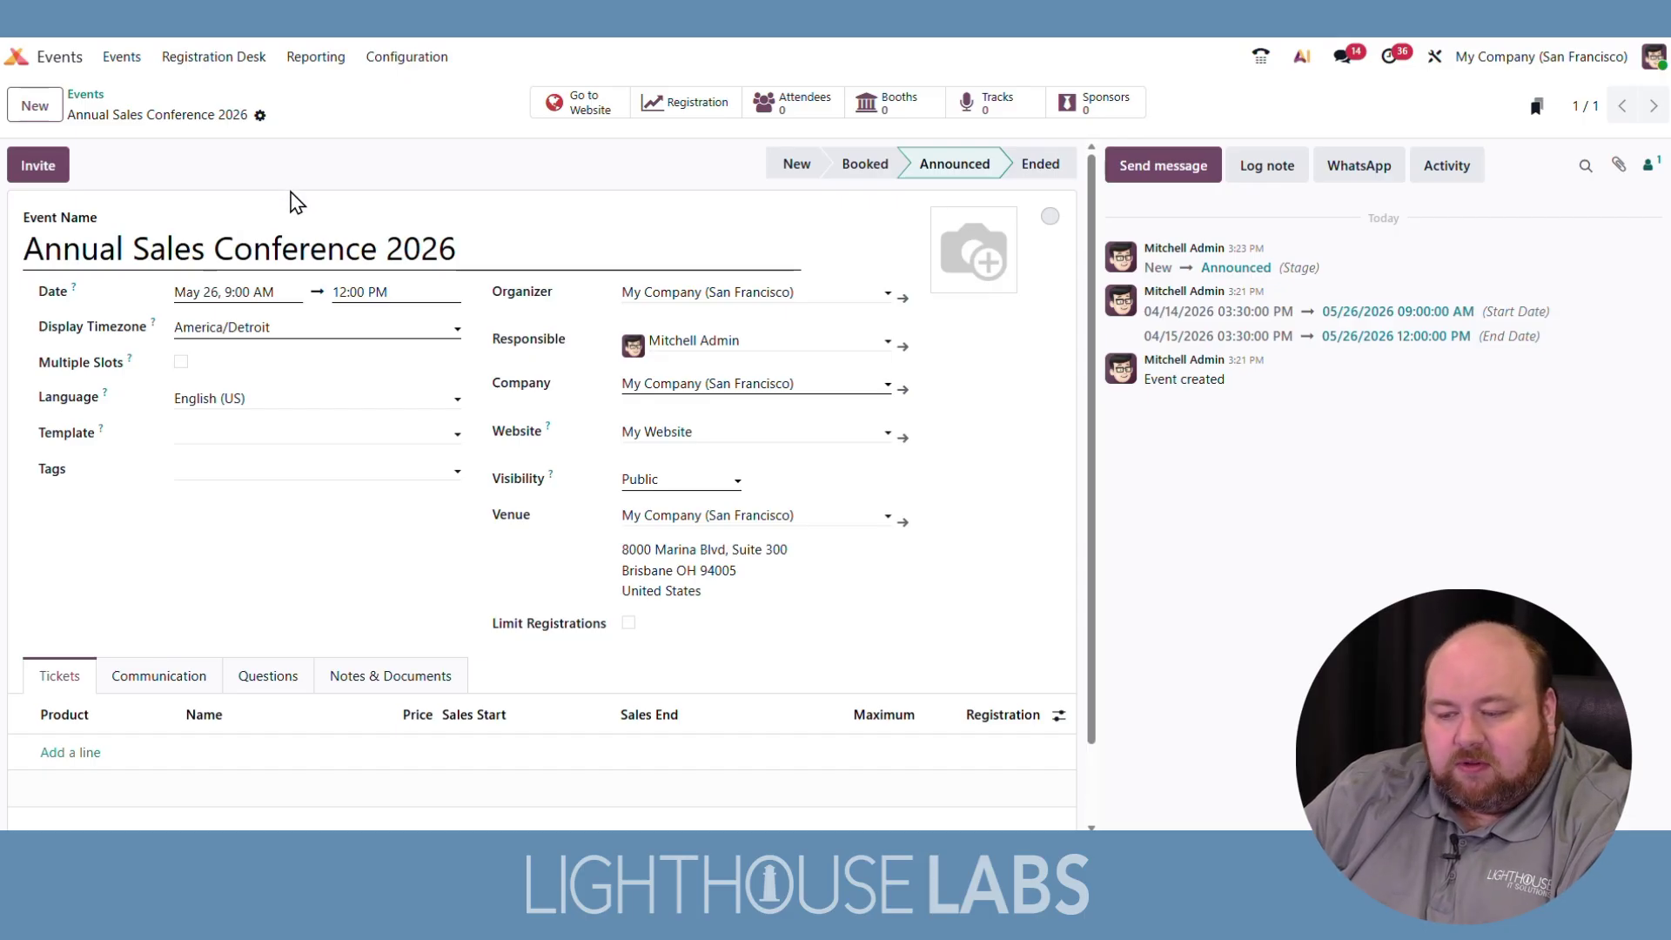
Step: Add a ticket line with a newly created product "Early Bird Pass" and price it at $199
left_click(84, 752)
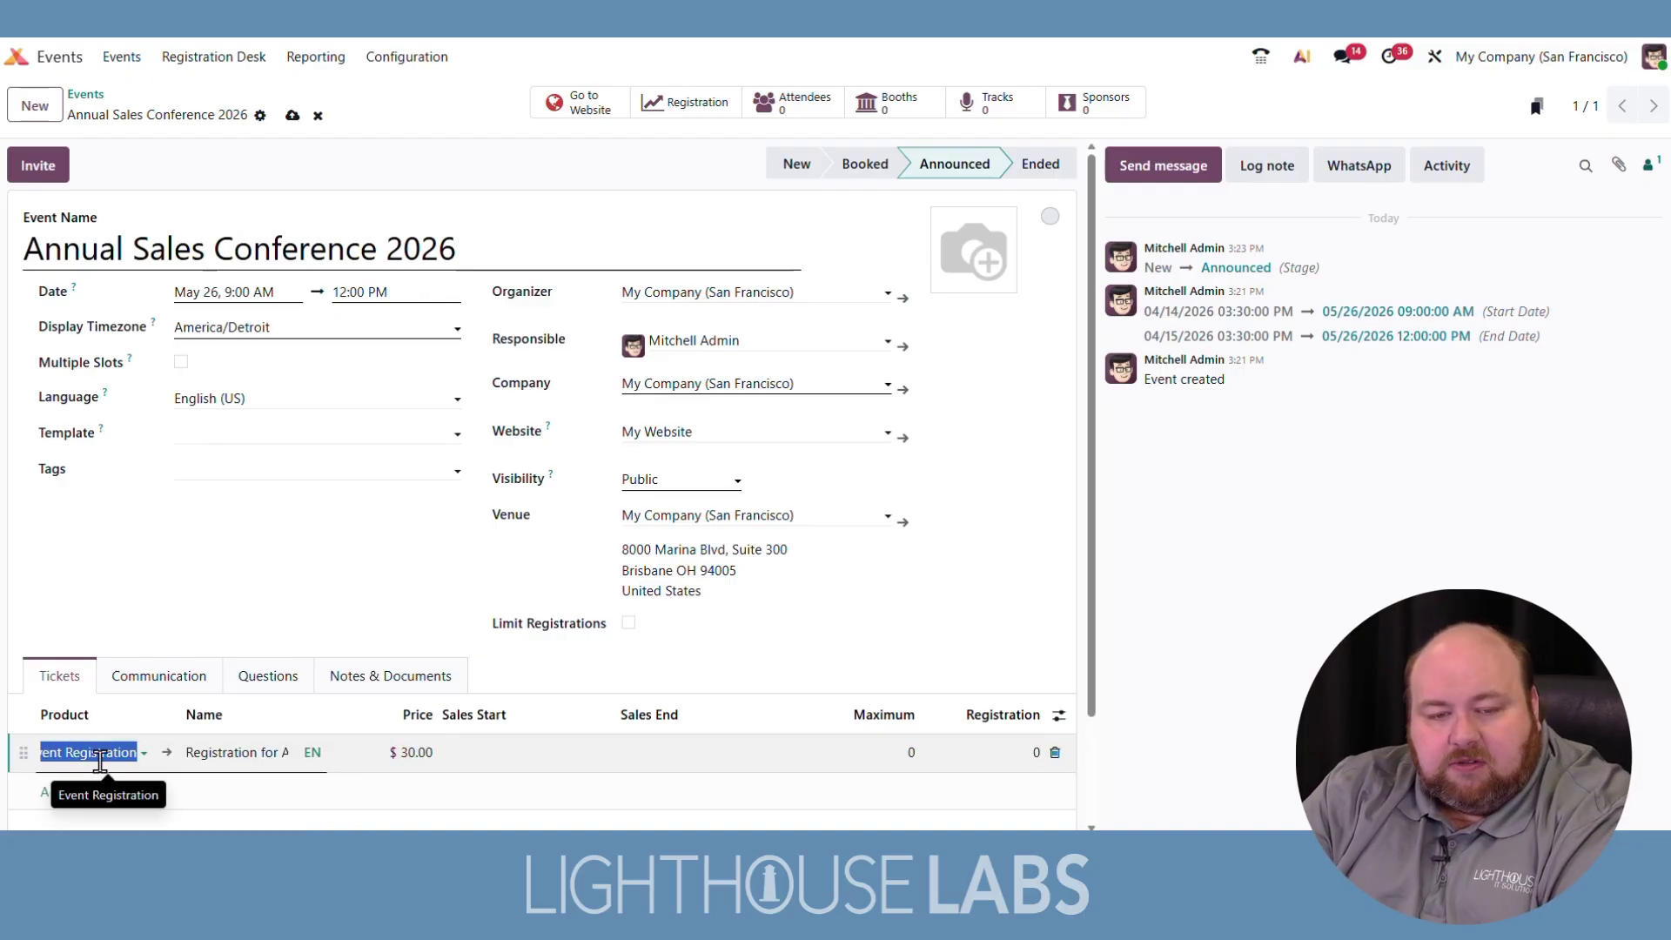
type("Early Bird")
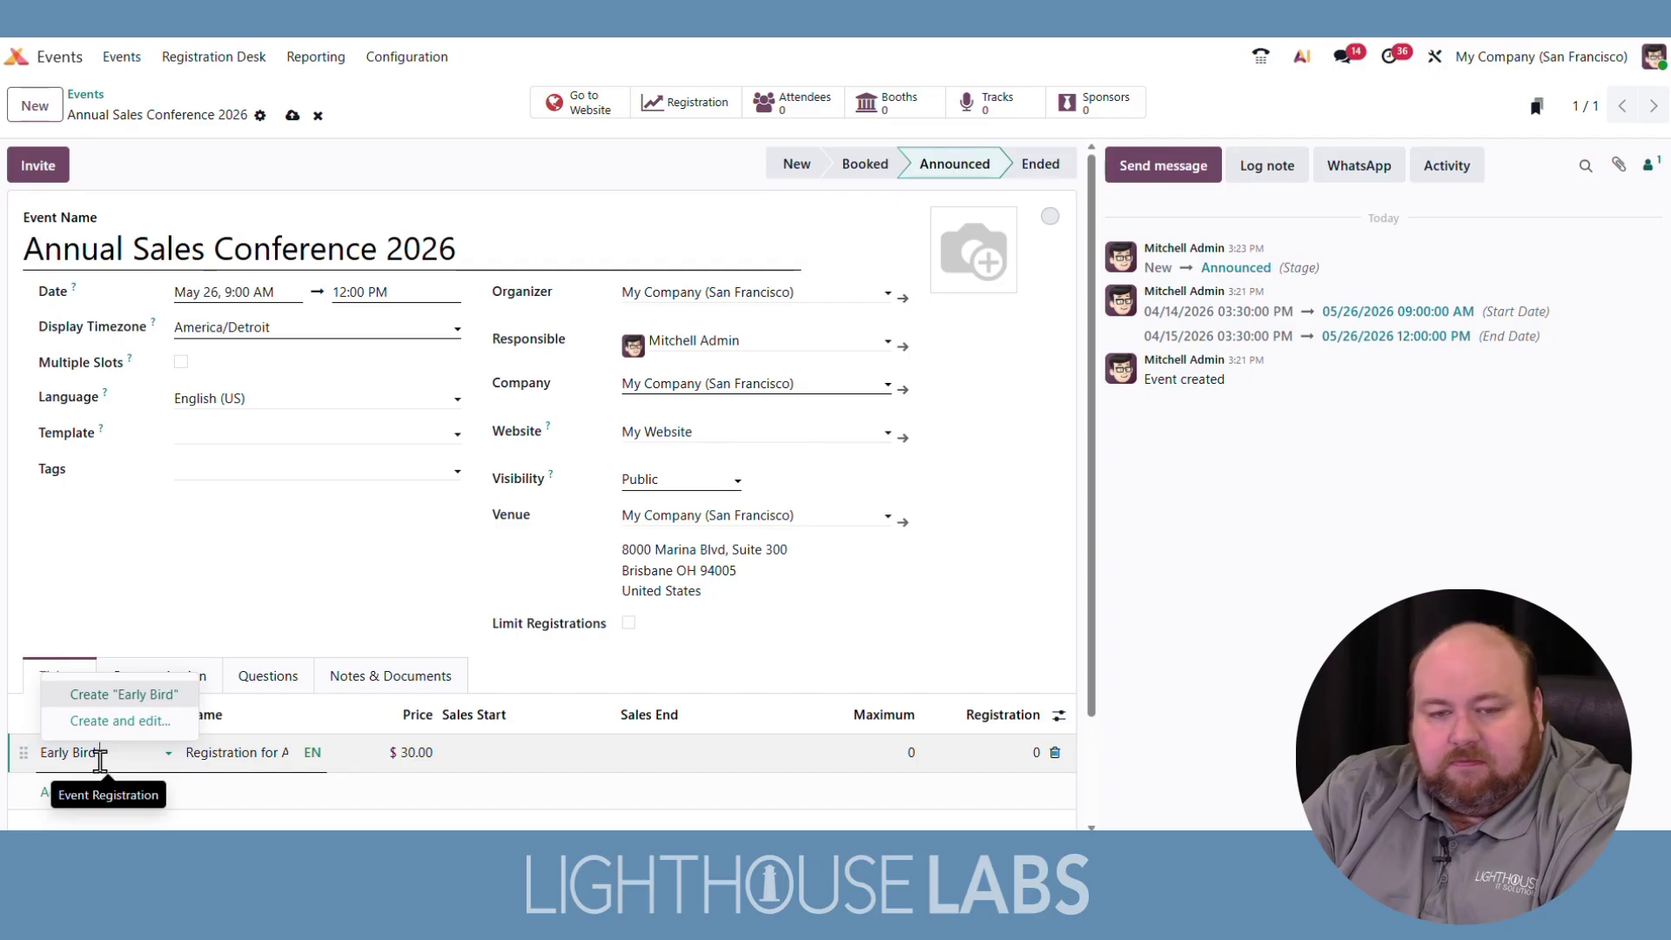
type(" Pass")
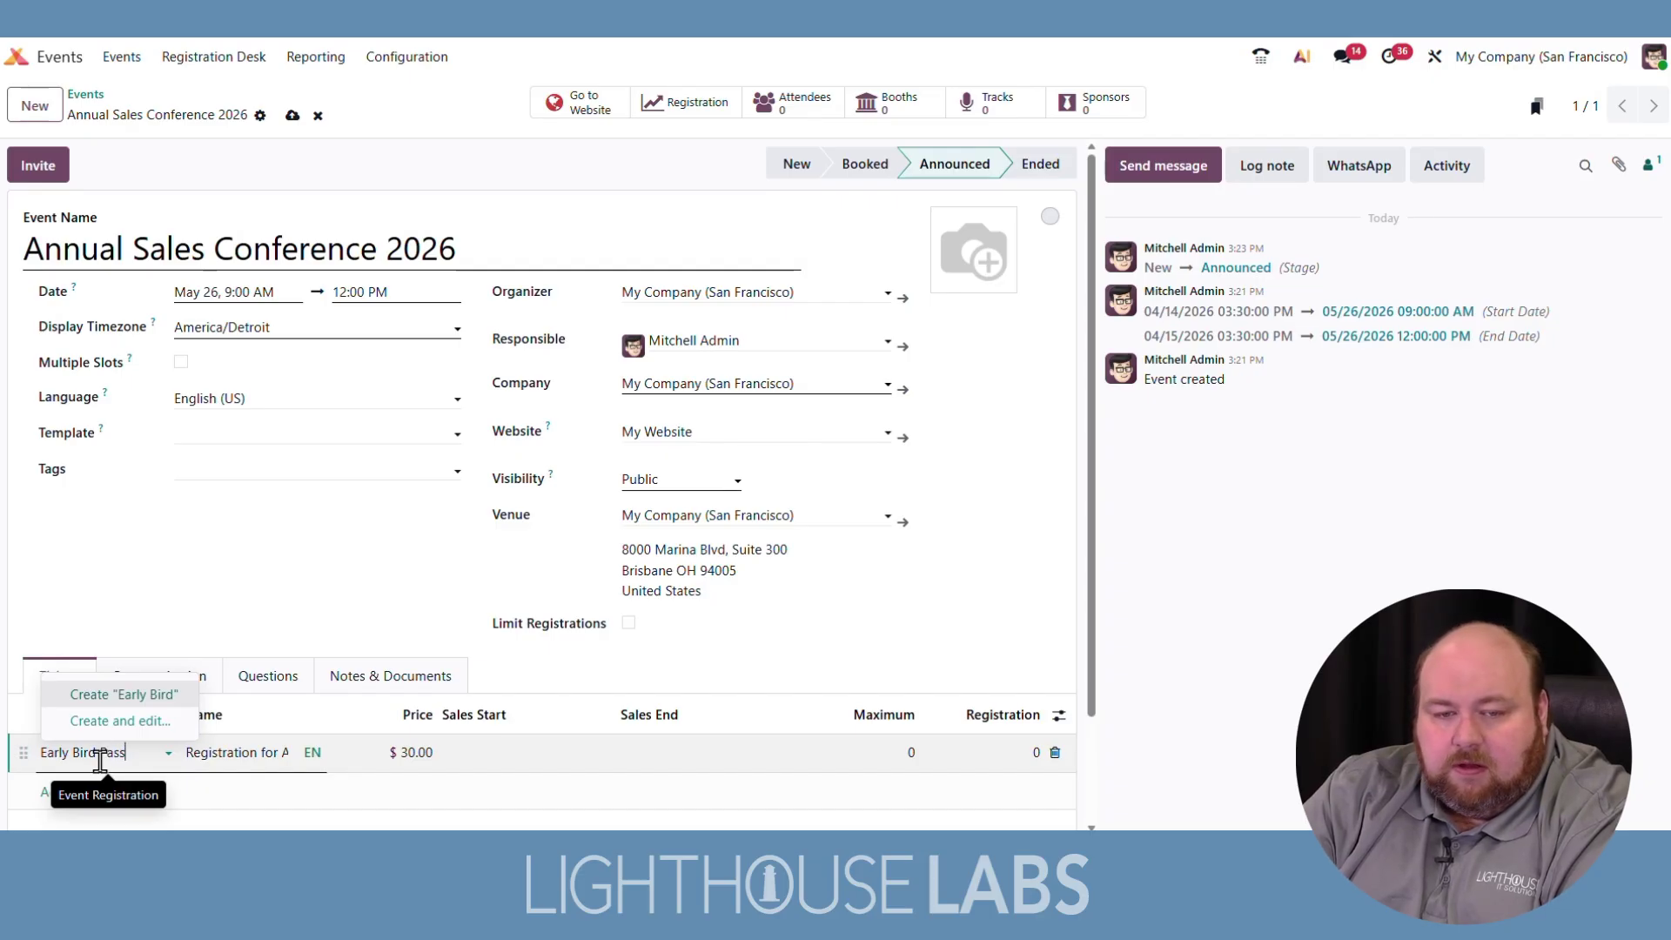
left_click(120, 694)
scroll(126, 696, "down", 1)
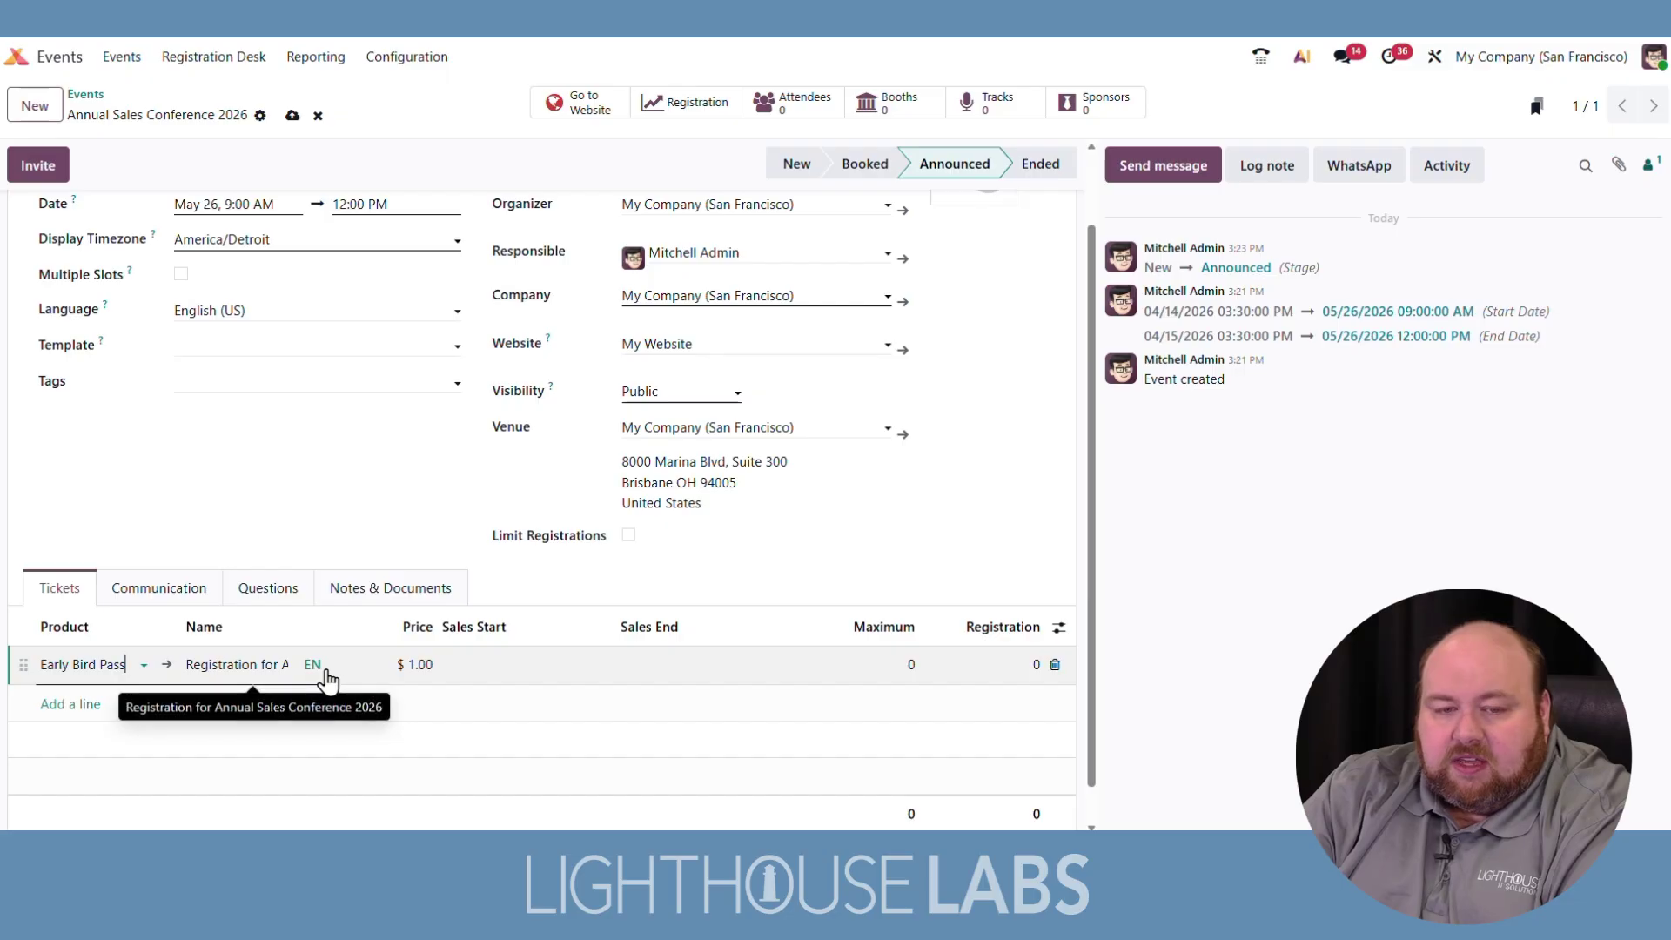
left_click(428, 670)
type("199")
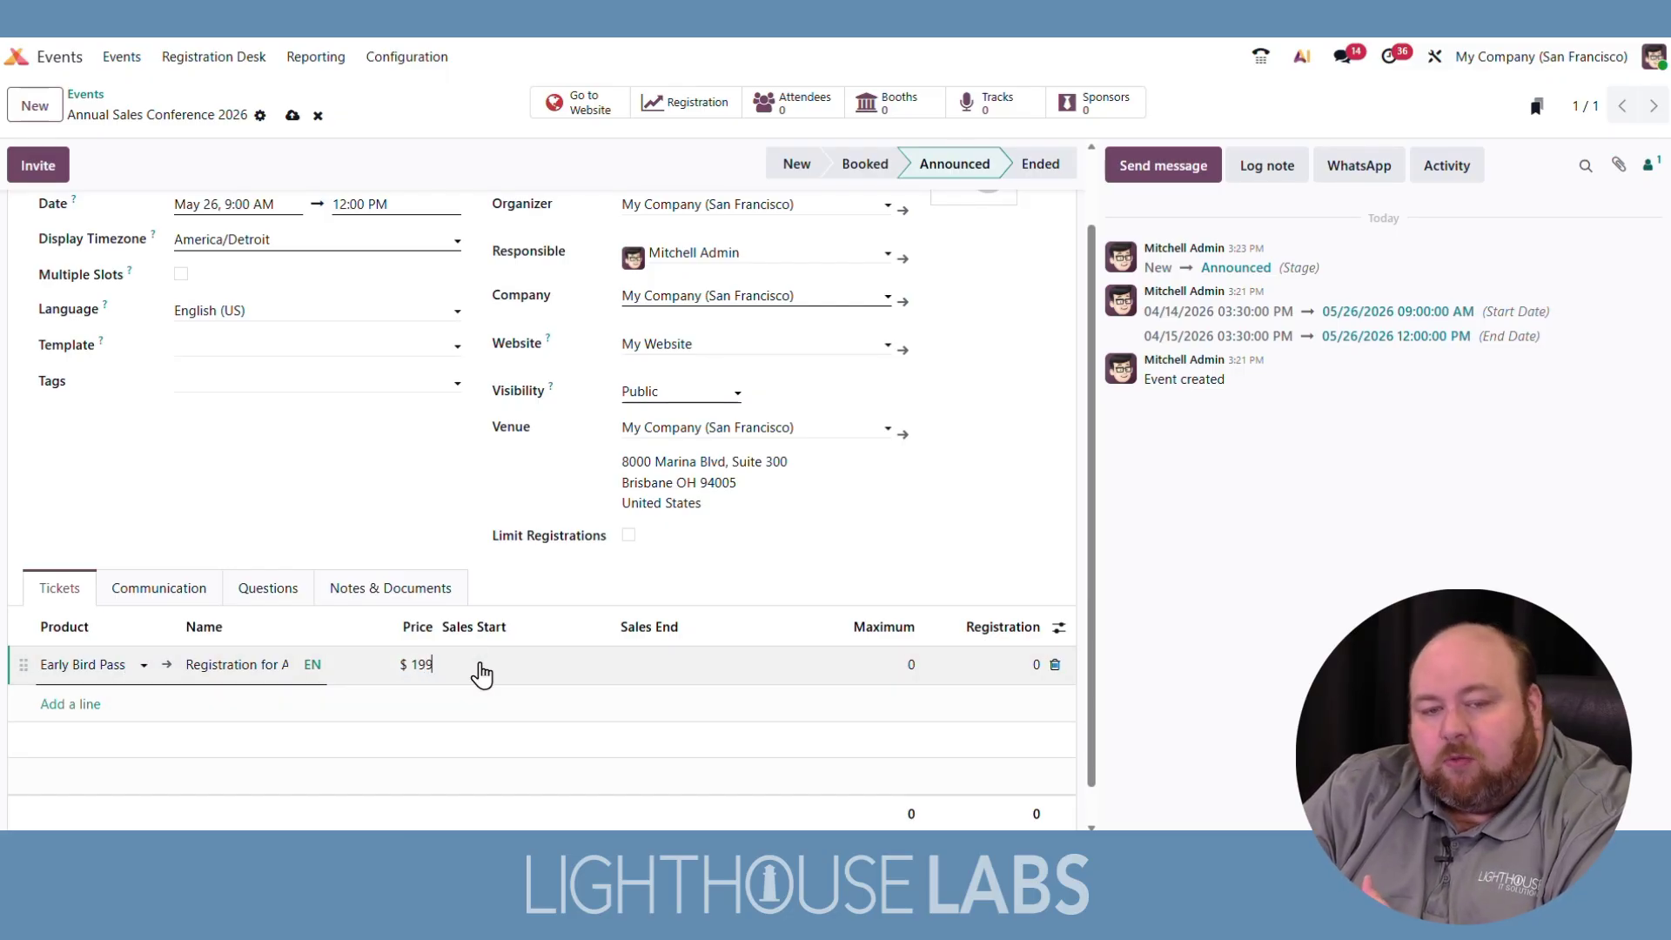
Step: Set the Early Bird Pass ticket's sales end to May 1, 2026 at 12:00 PM and its maximum to 50
left_click(683, 672)
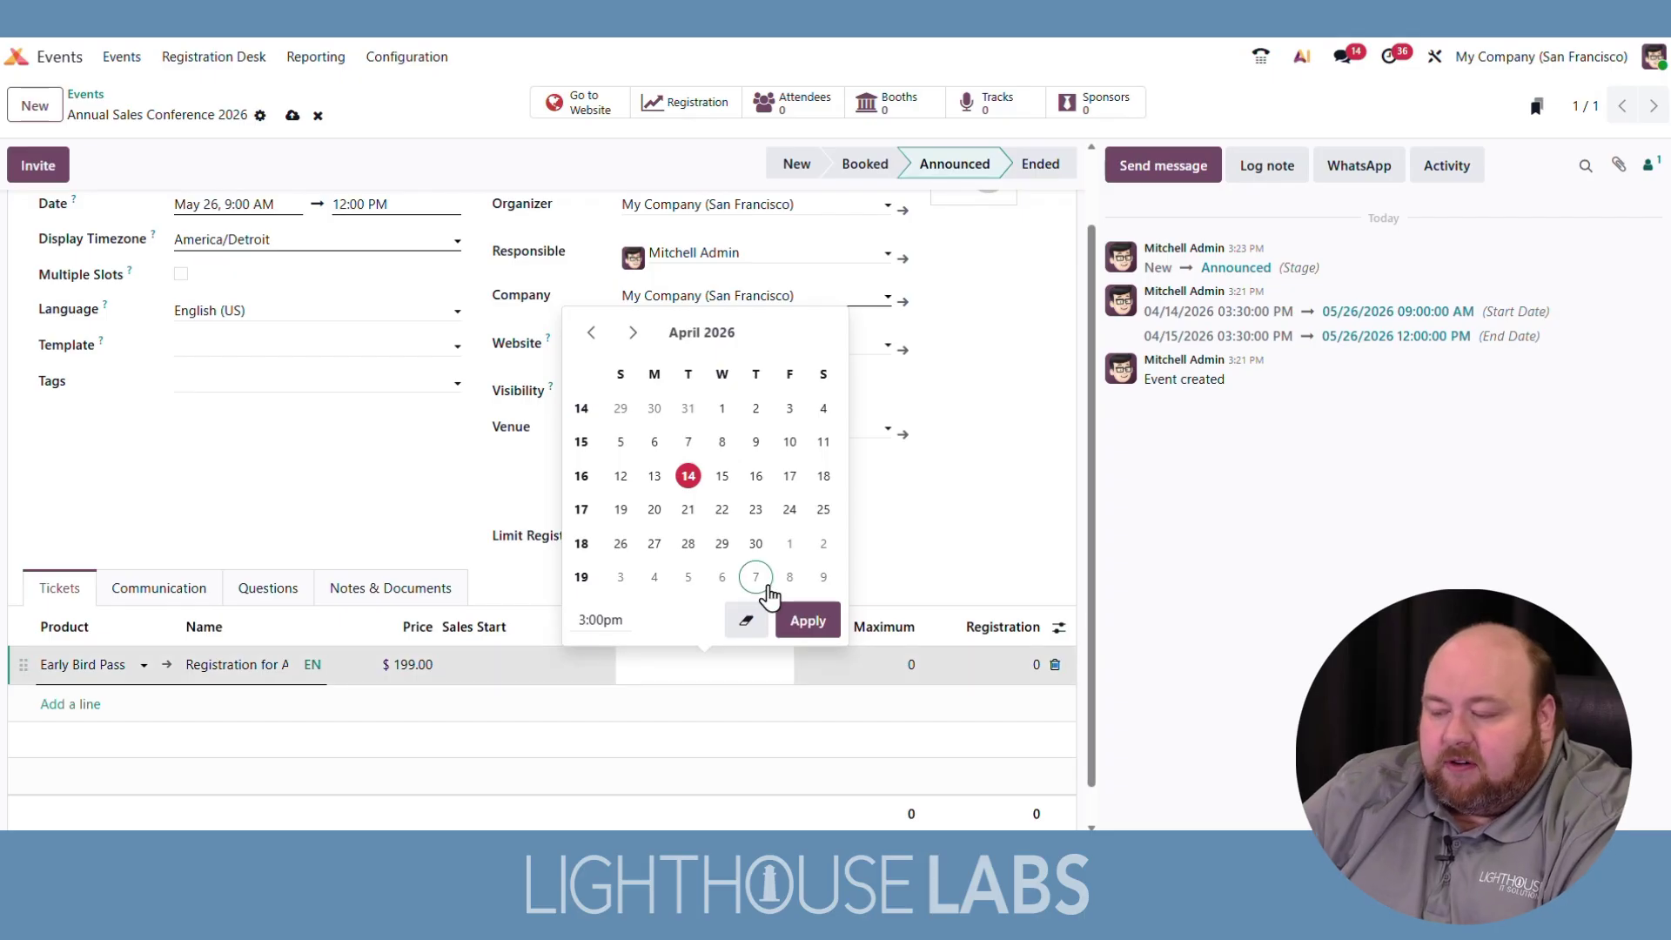
left_click(790, 548)
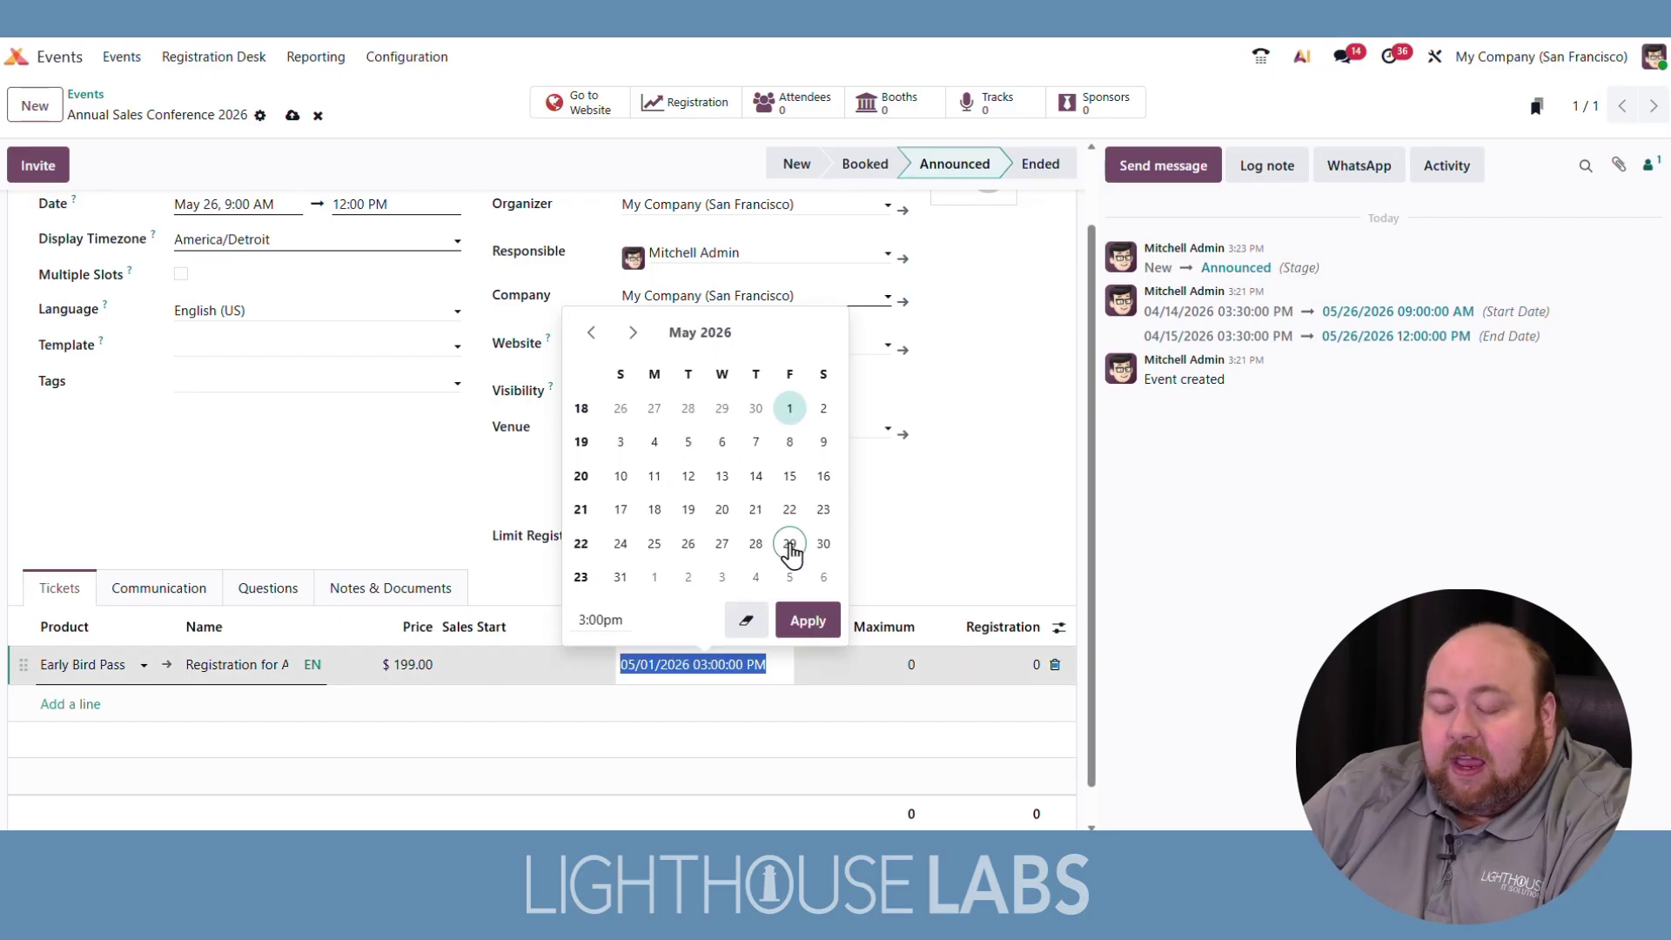
left_click(612, 623)
scroll(631, 540, "up", 5)
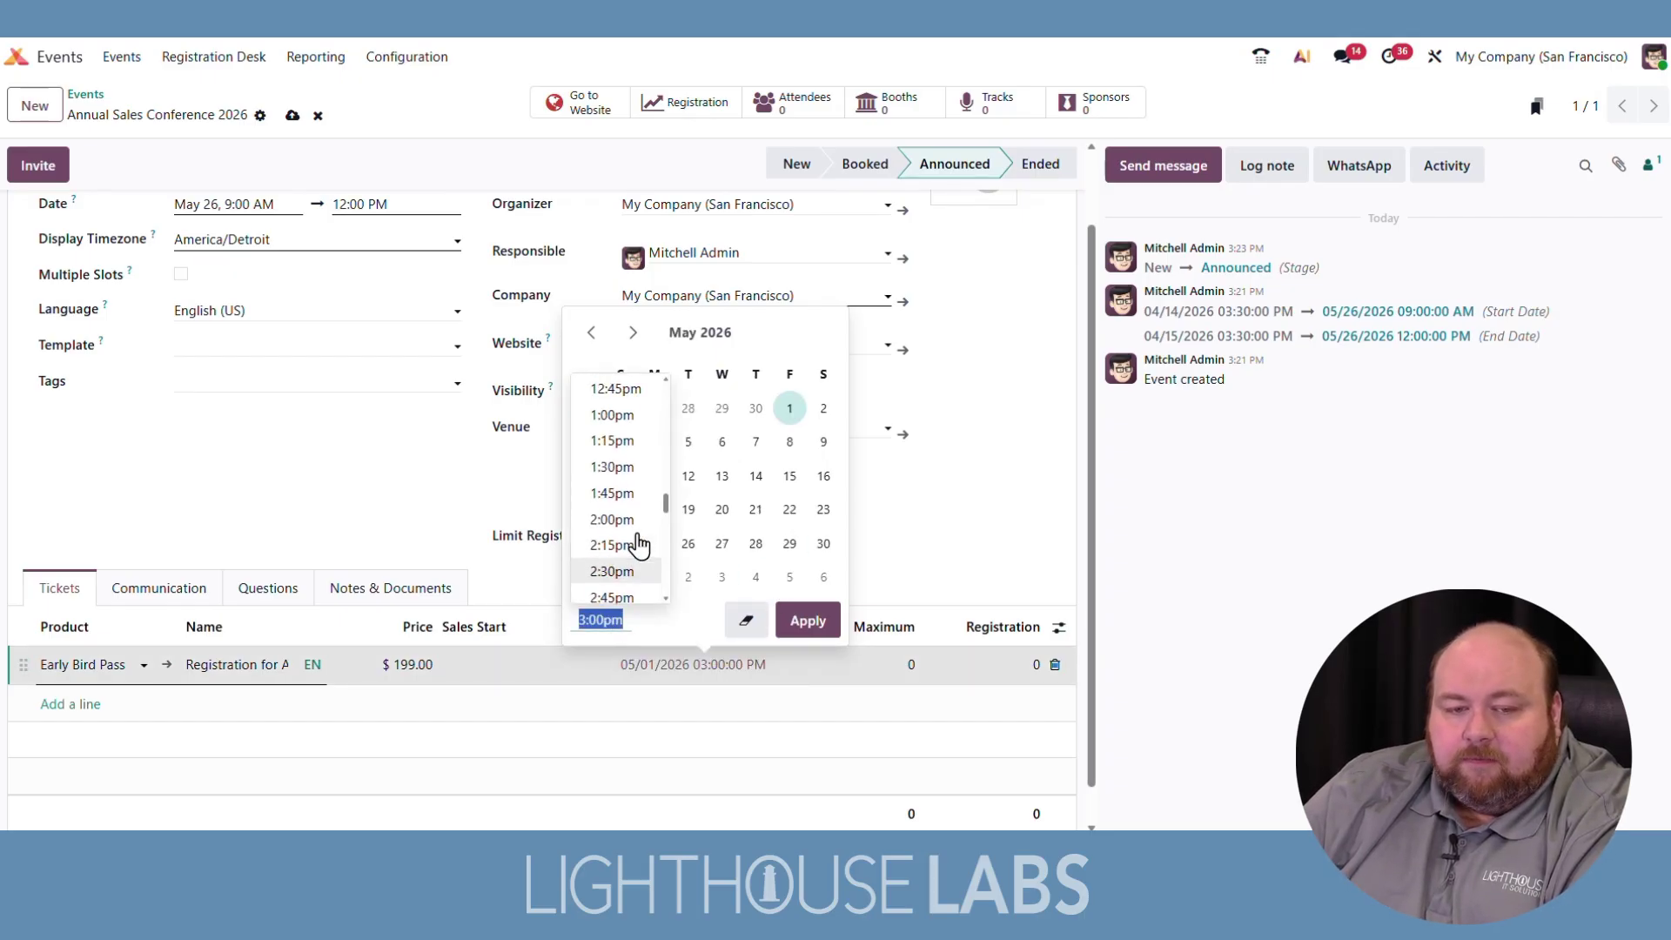
left_click(616, 515)
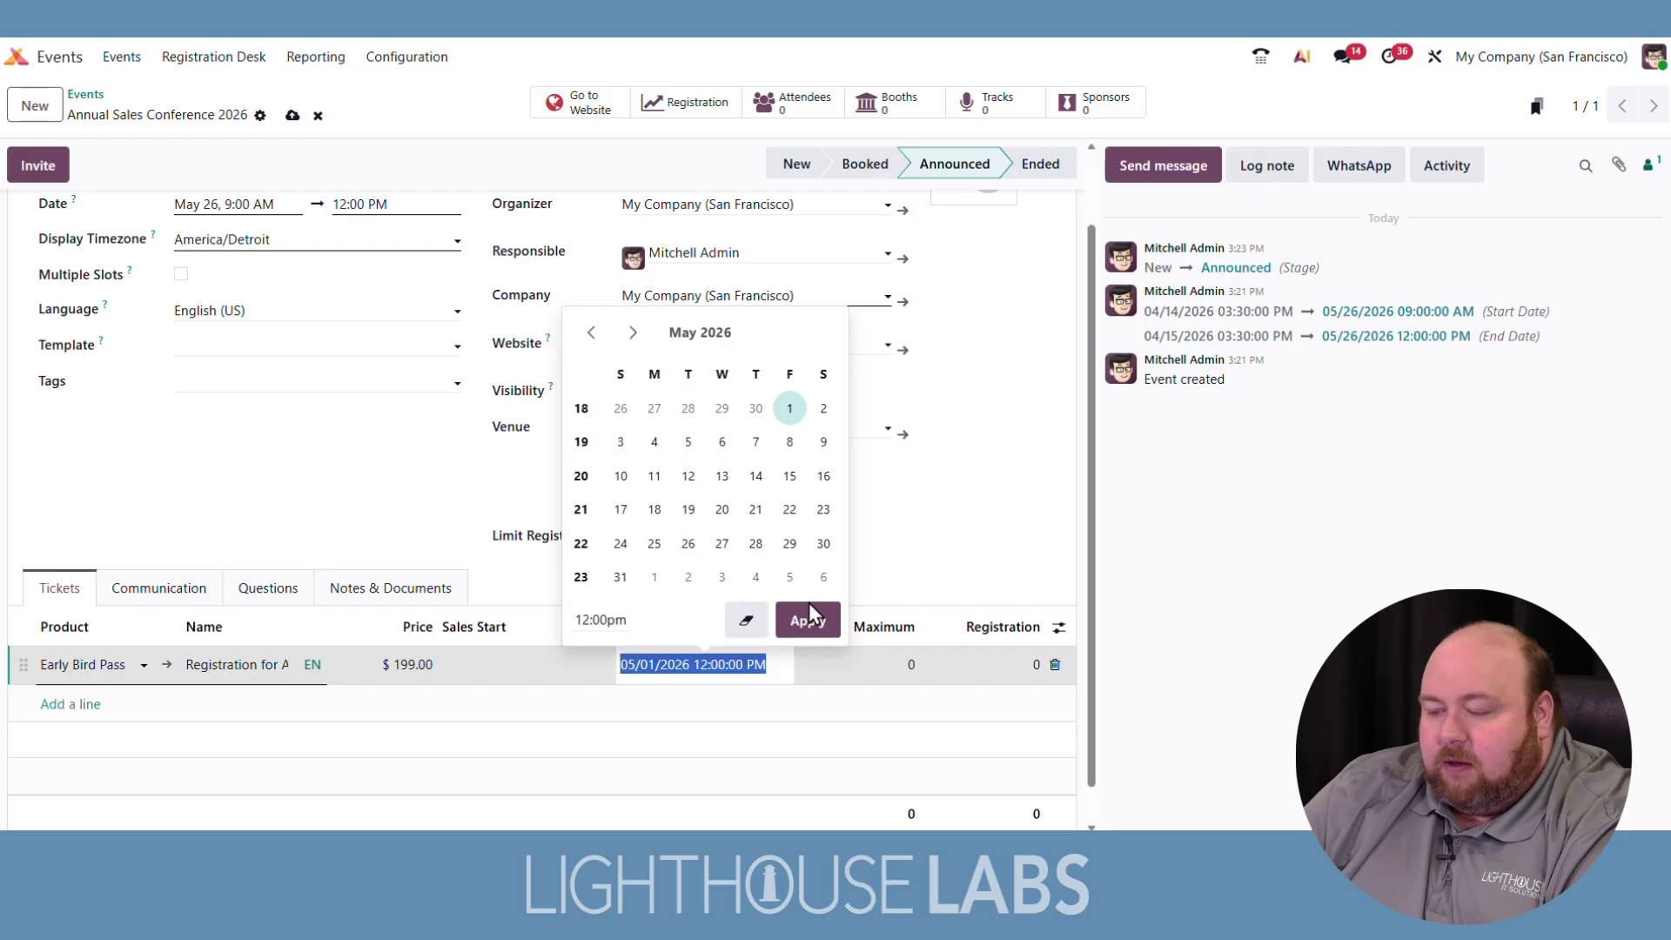
left_click(807, 613)
left_click(910, 666)
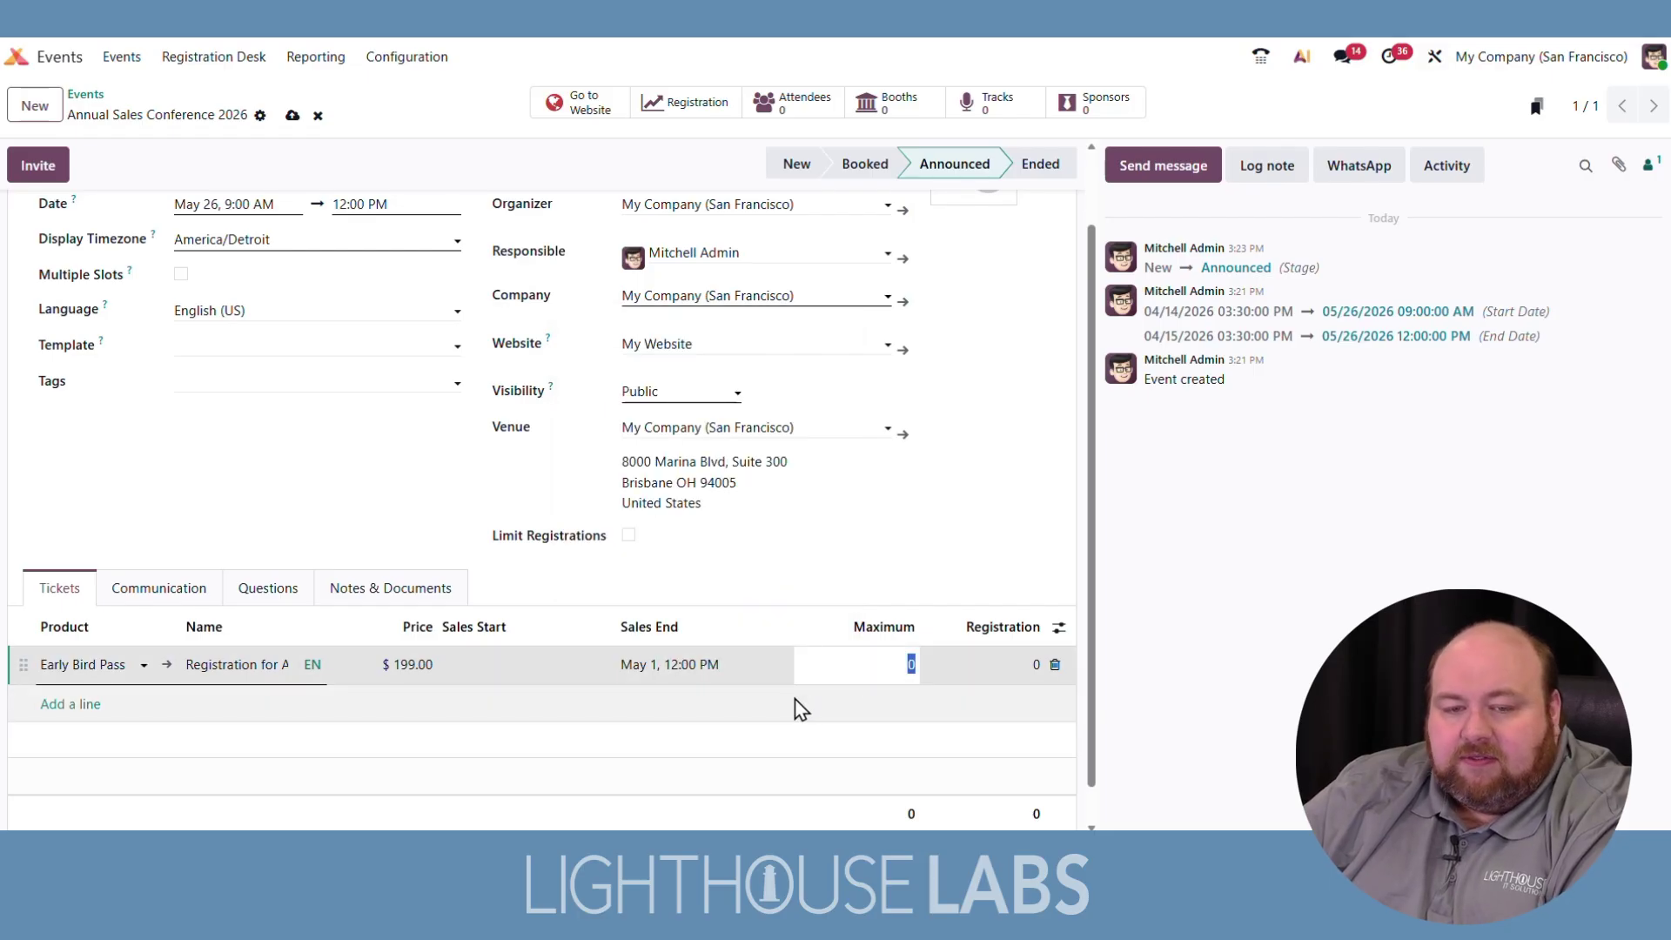
type("50")
Step: Add a second ticket line with a newly created product "Regular", priced at $299 with a maximum of 150
key("Return")
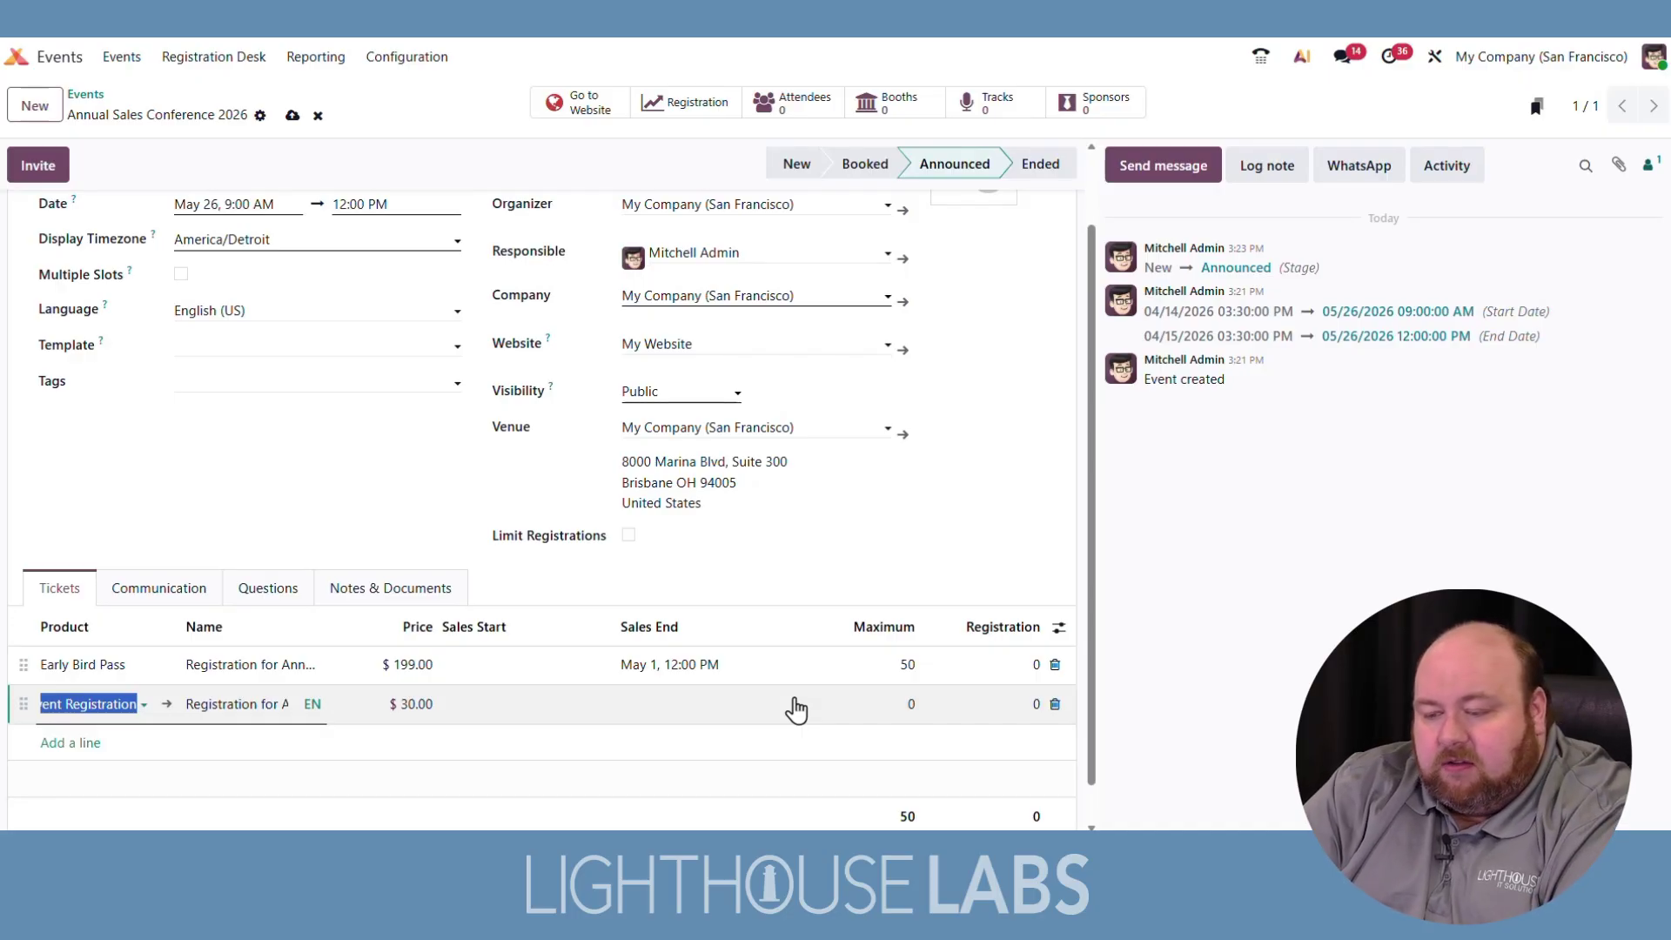
type("Regular")
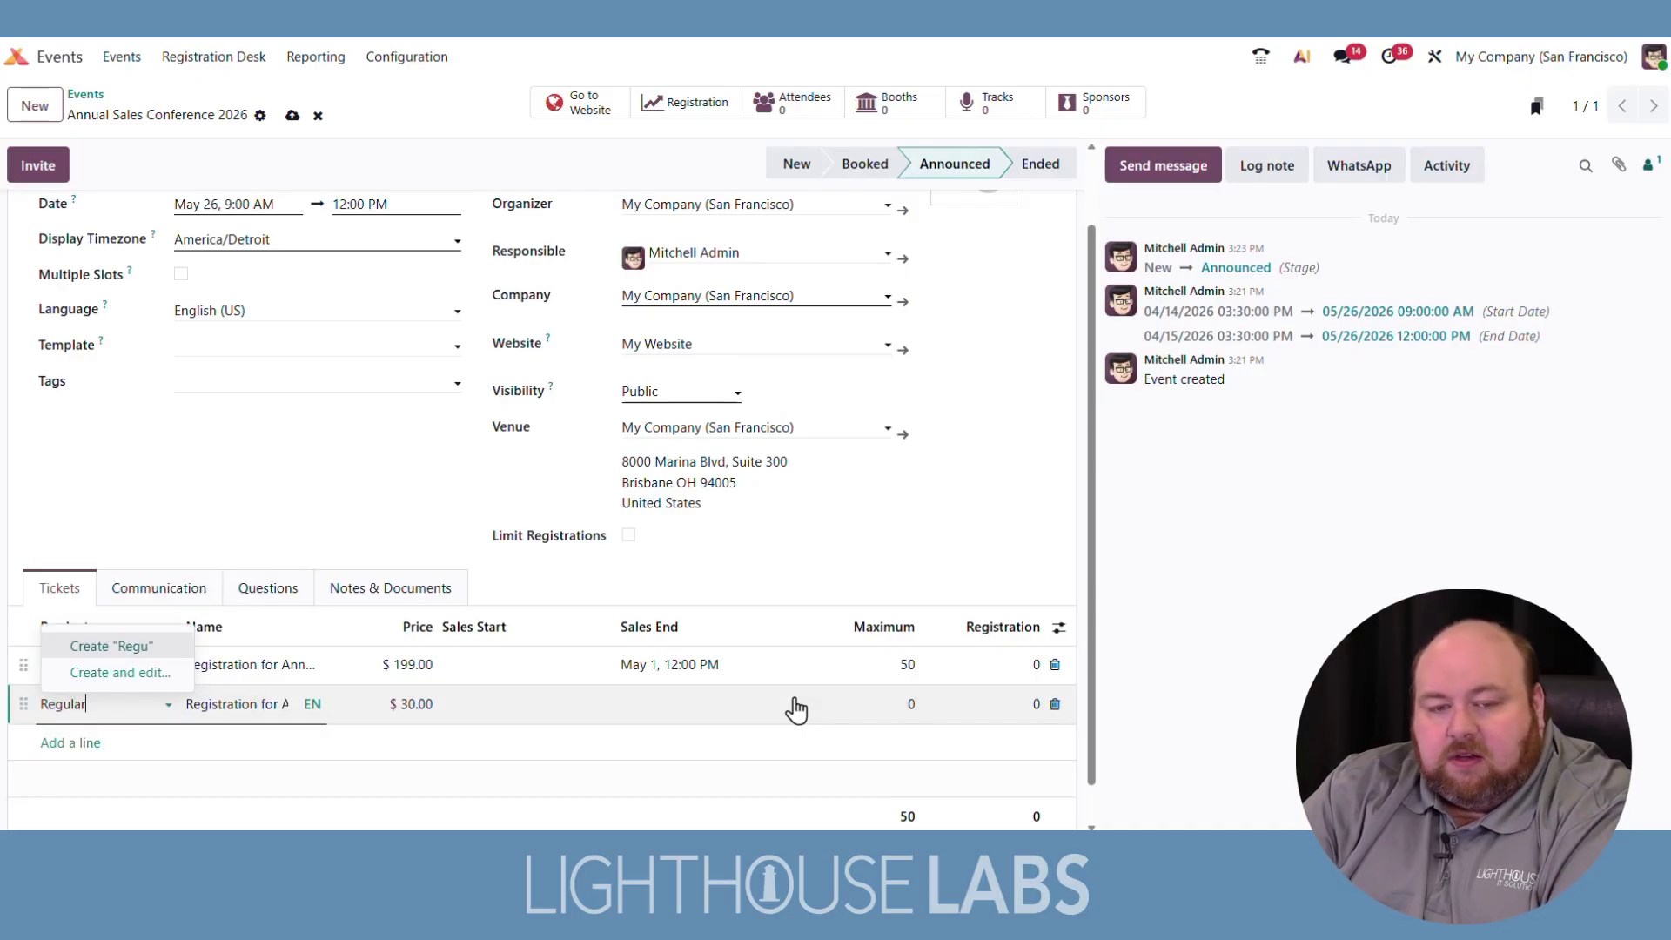
left_click(162, 644)
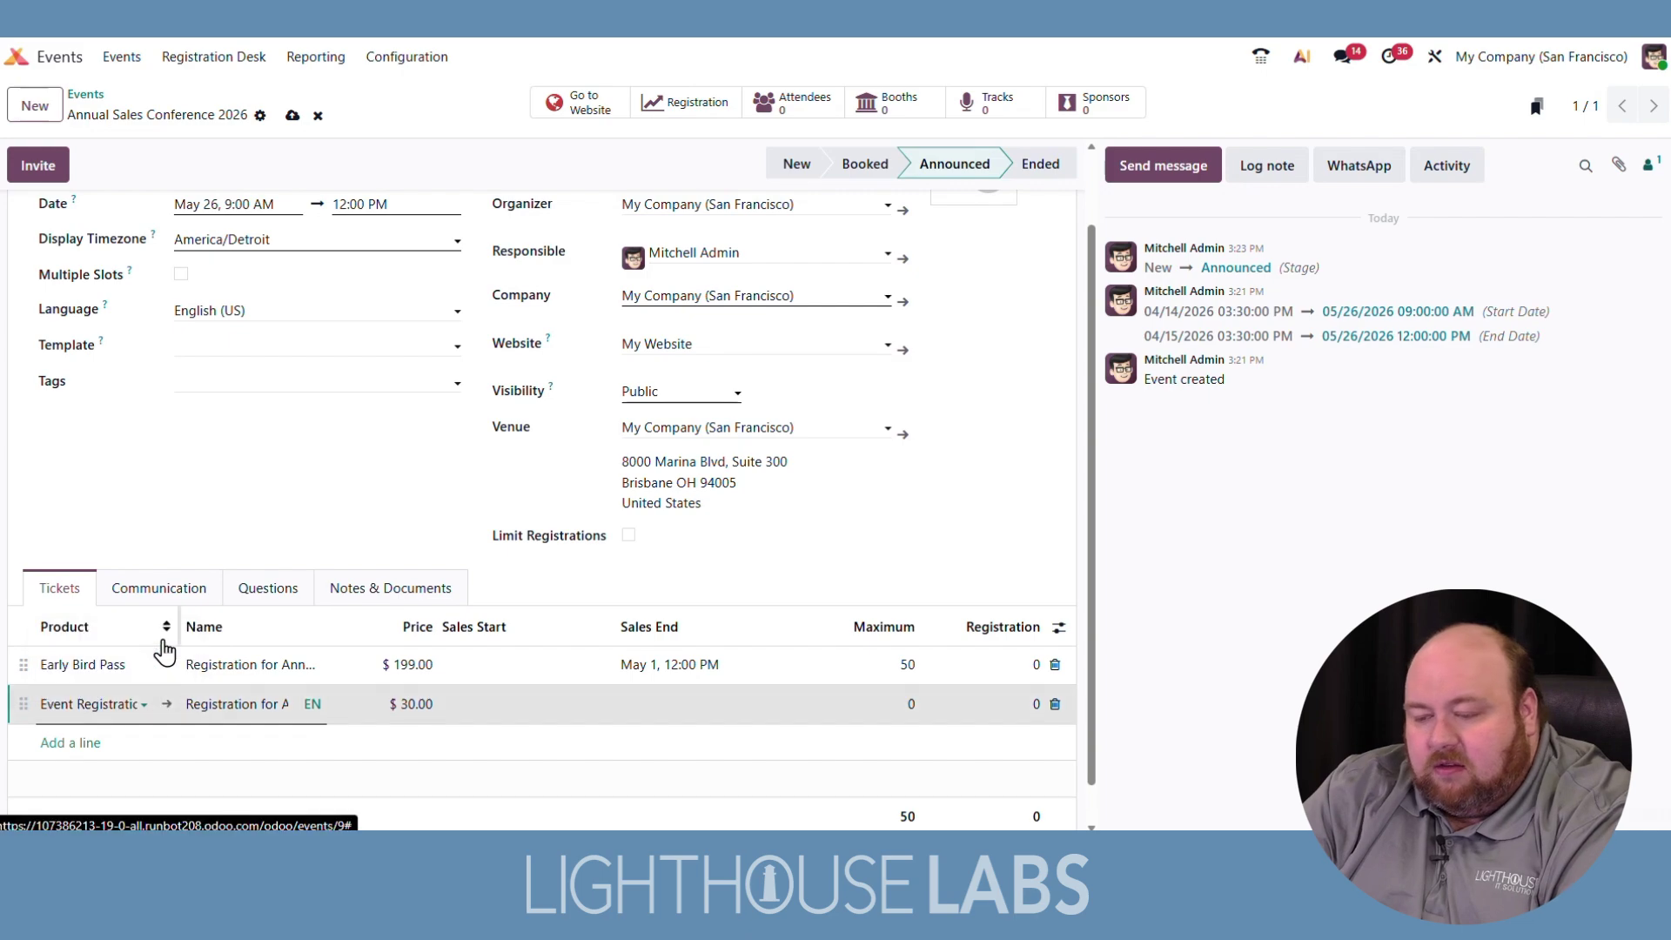
left_click(414, 705)
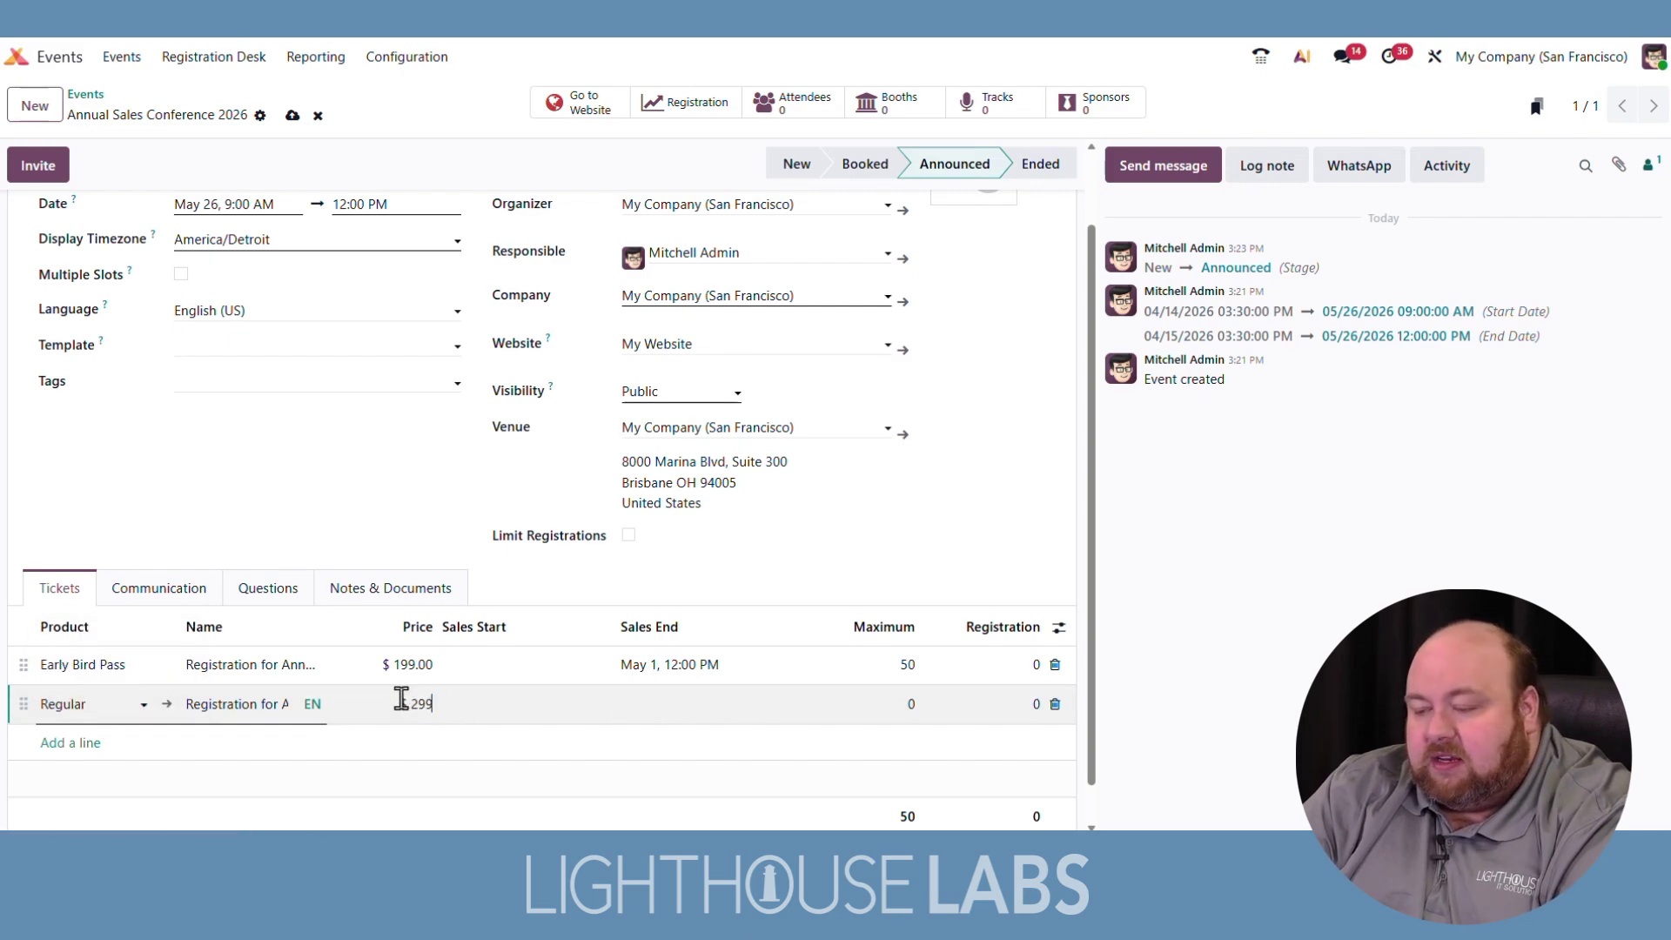
left_click(909, 704)
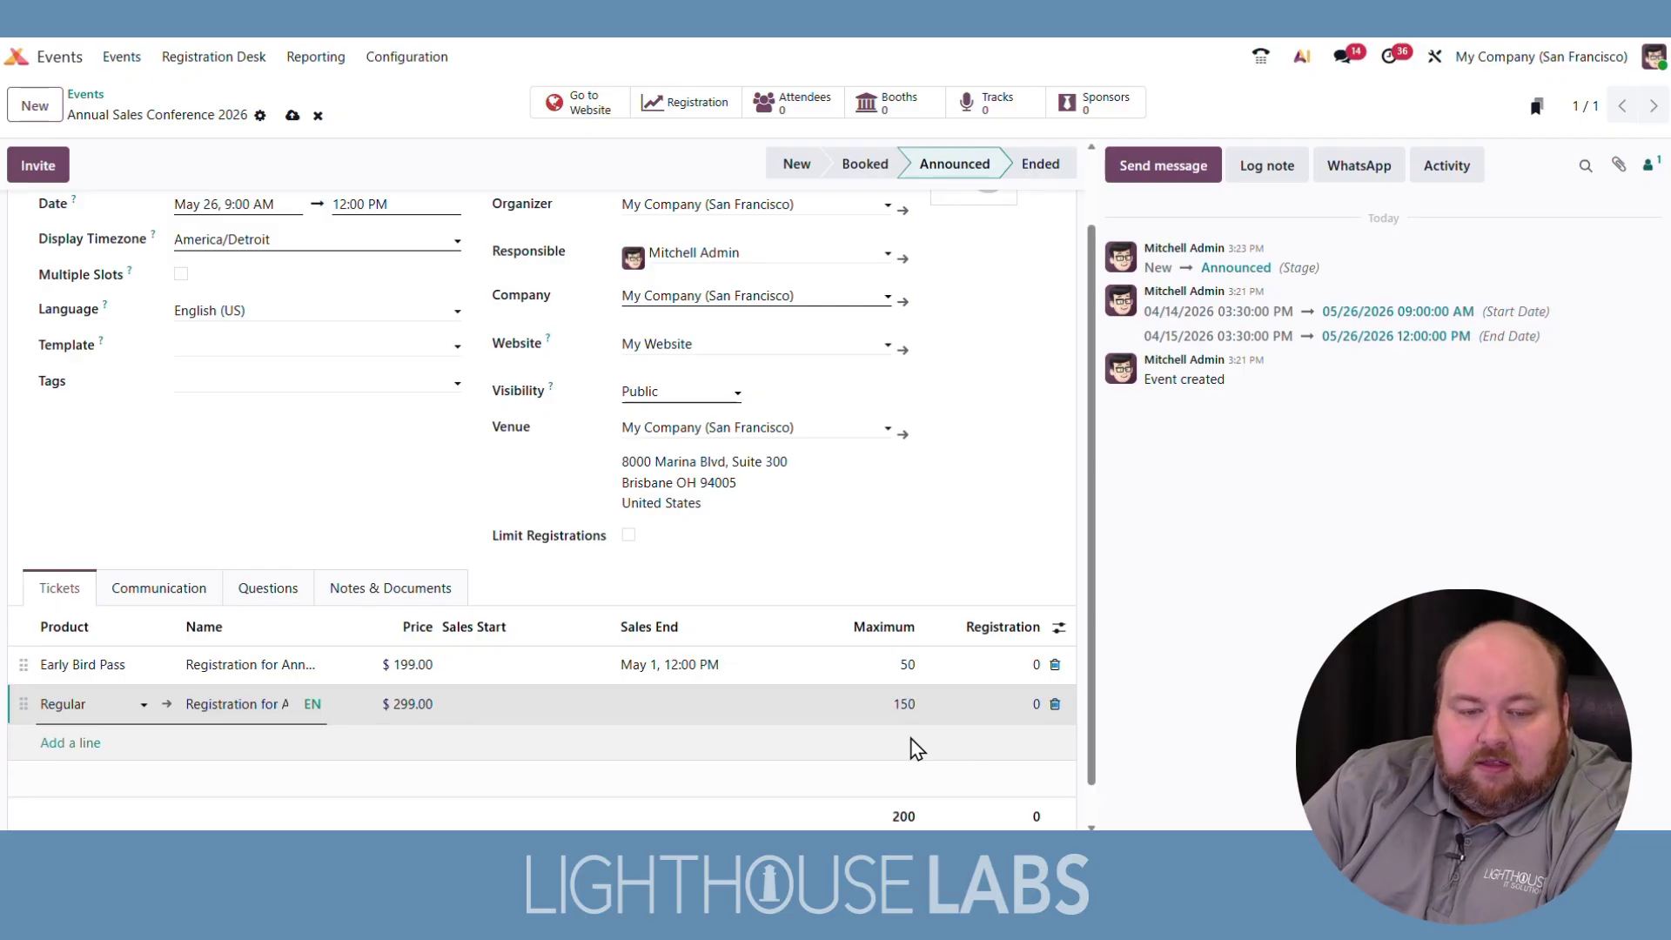
left_click(911, 746)
Step: Add a third ticket line with a newly created product "VIP", priced at $599 with a maximum of 30
left_click(70, 742)
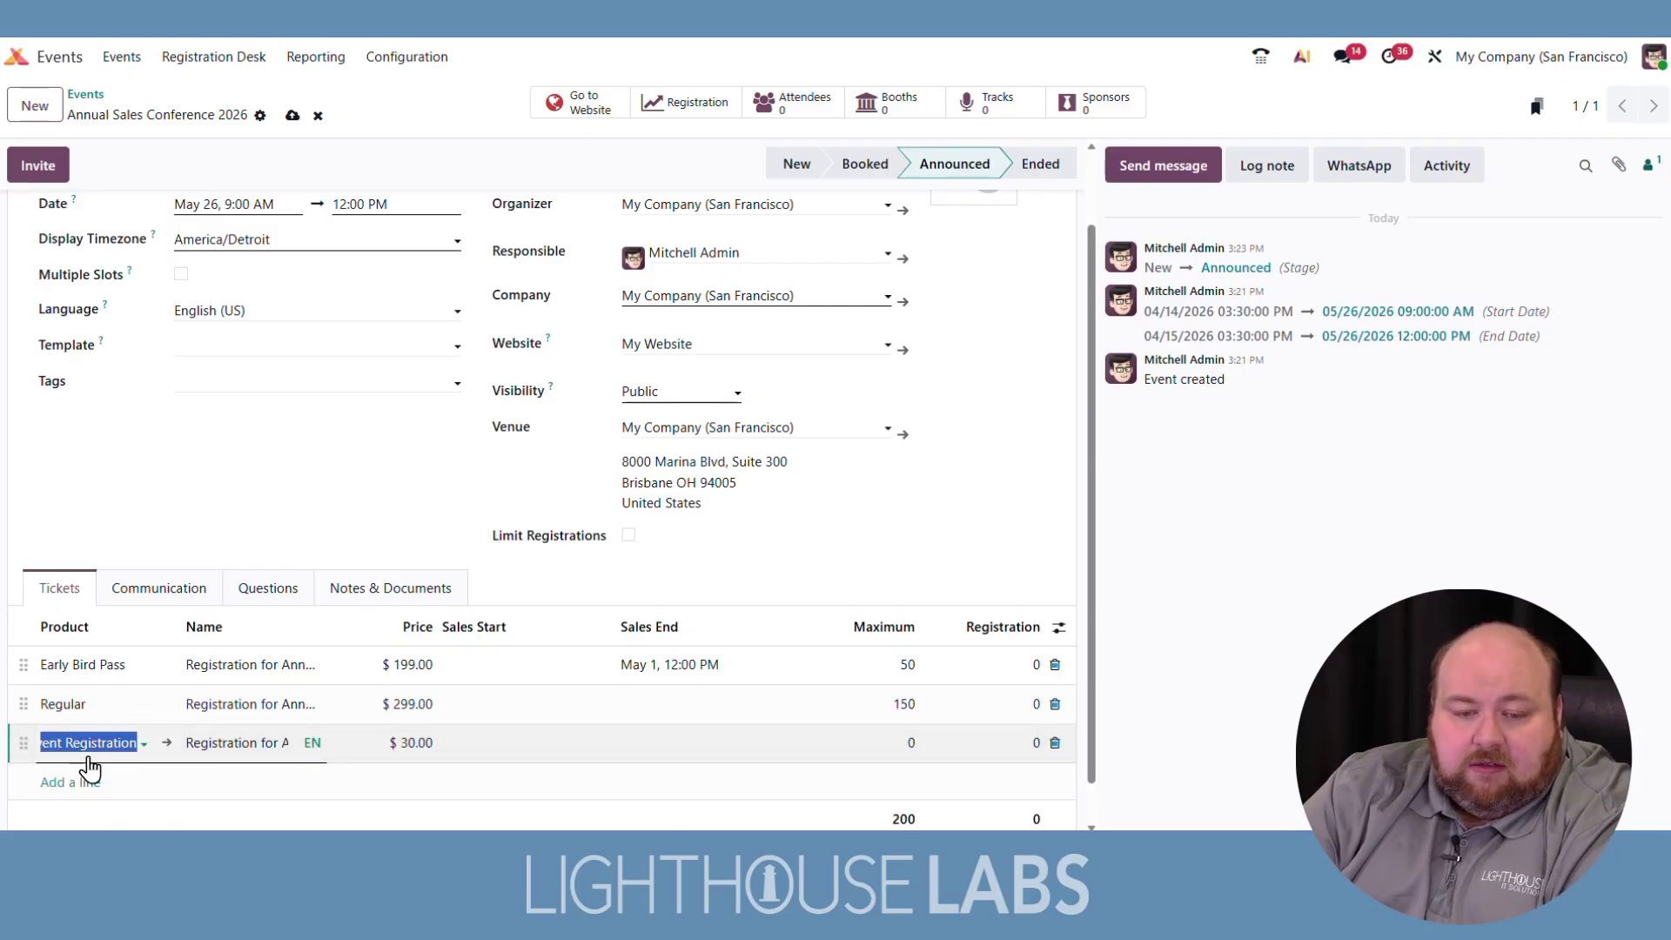
type("VIP")
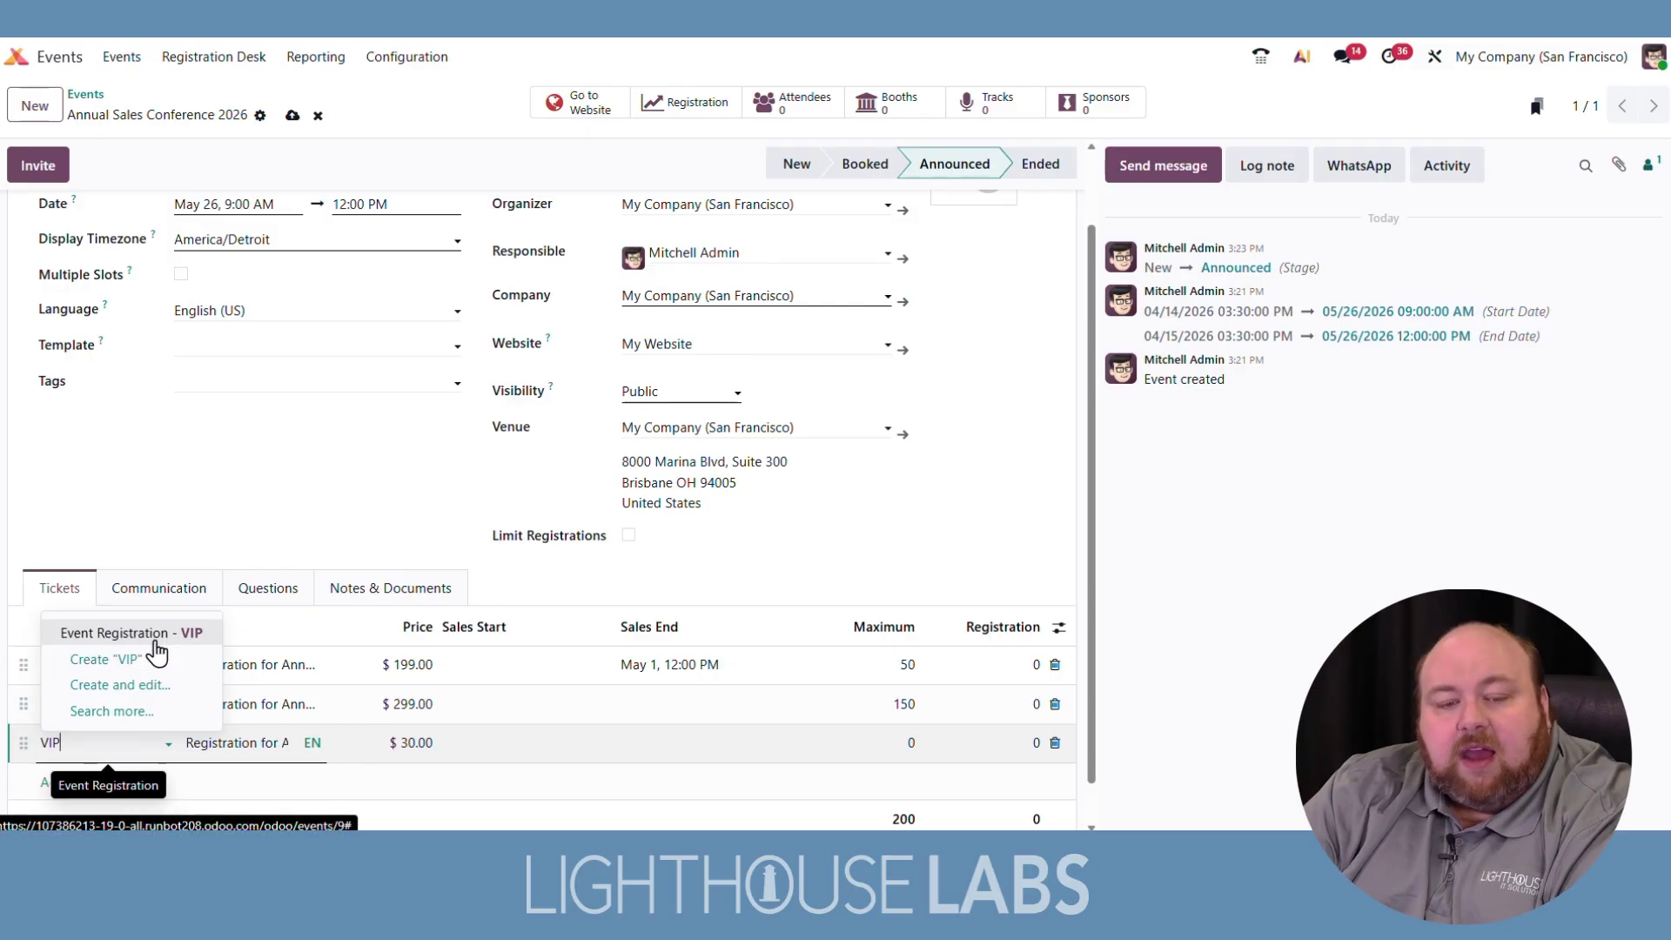
left_click(102, 661)
left_click(412, 739)
type("599.00")
left_click(905, 742)
type("30")
key("Return")
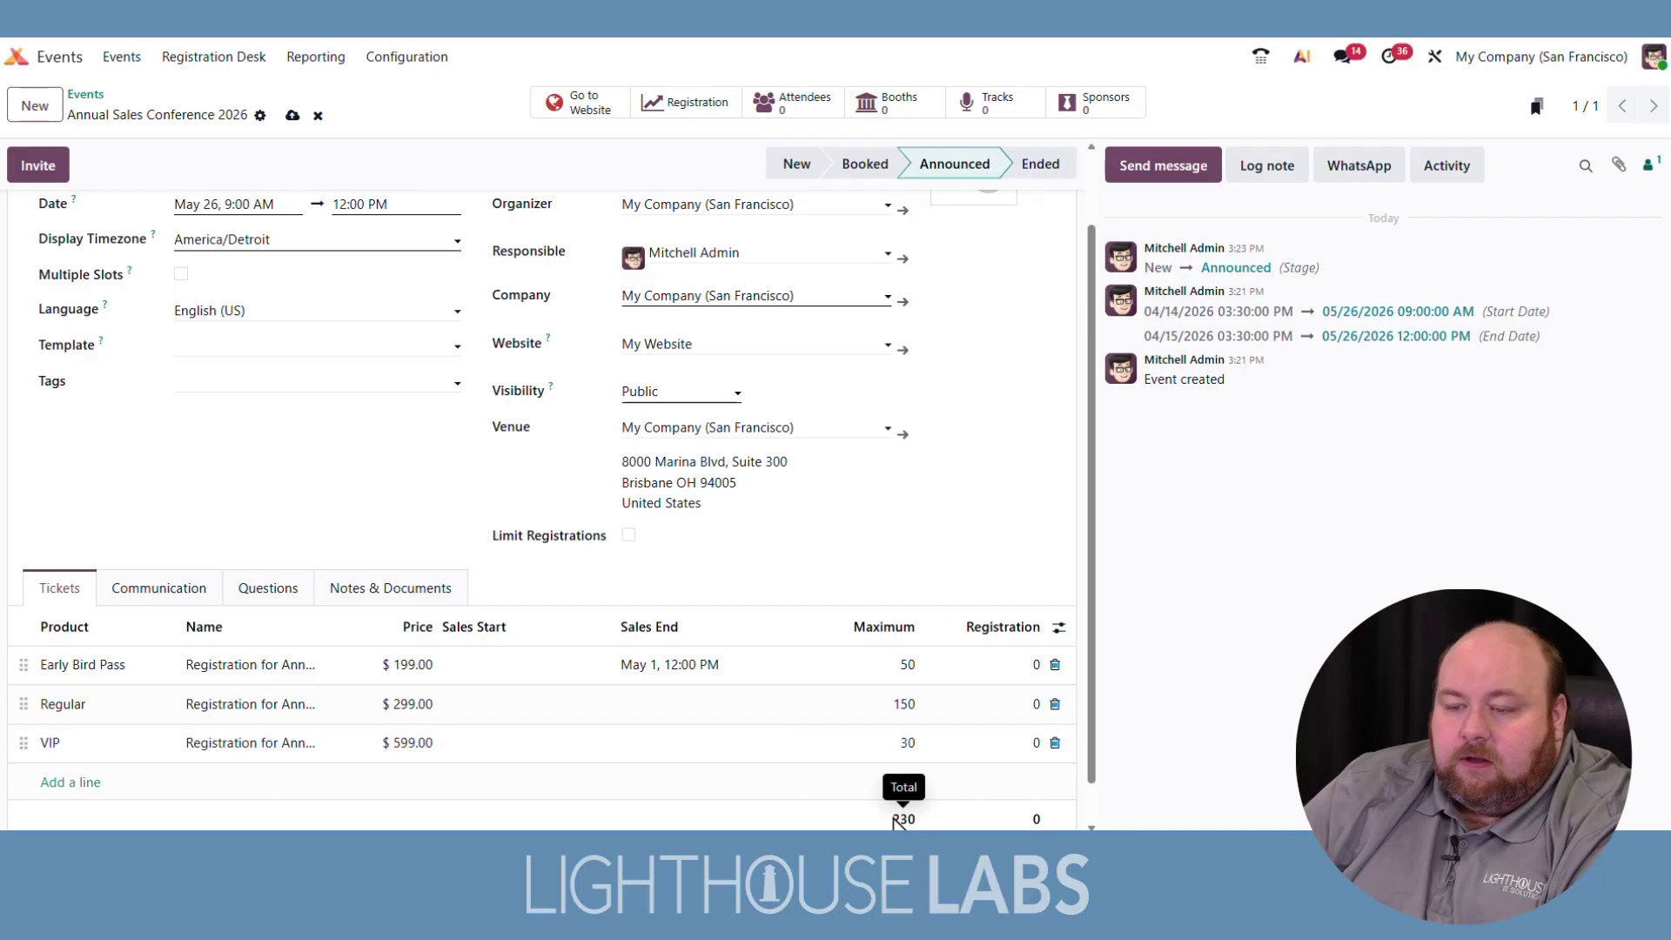
left_click(928, 530)
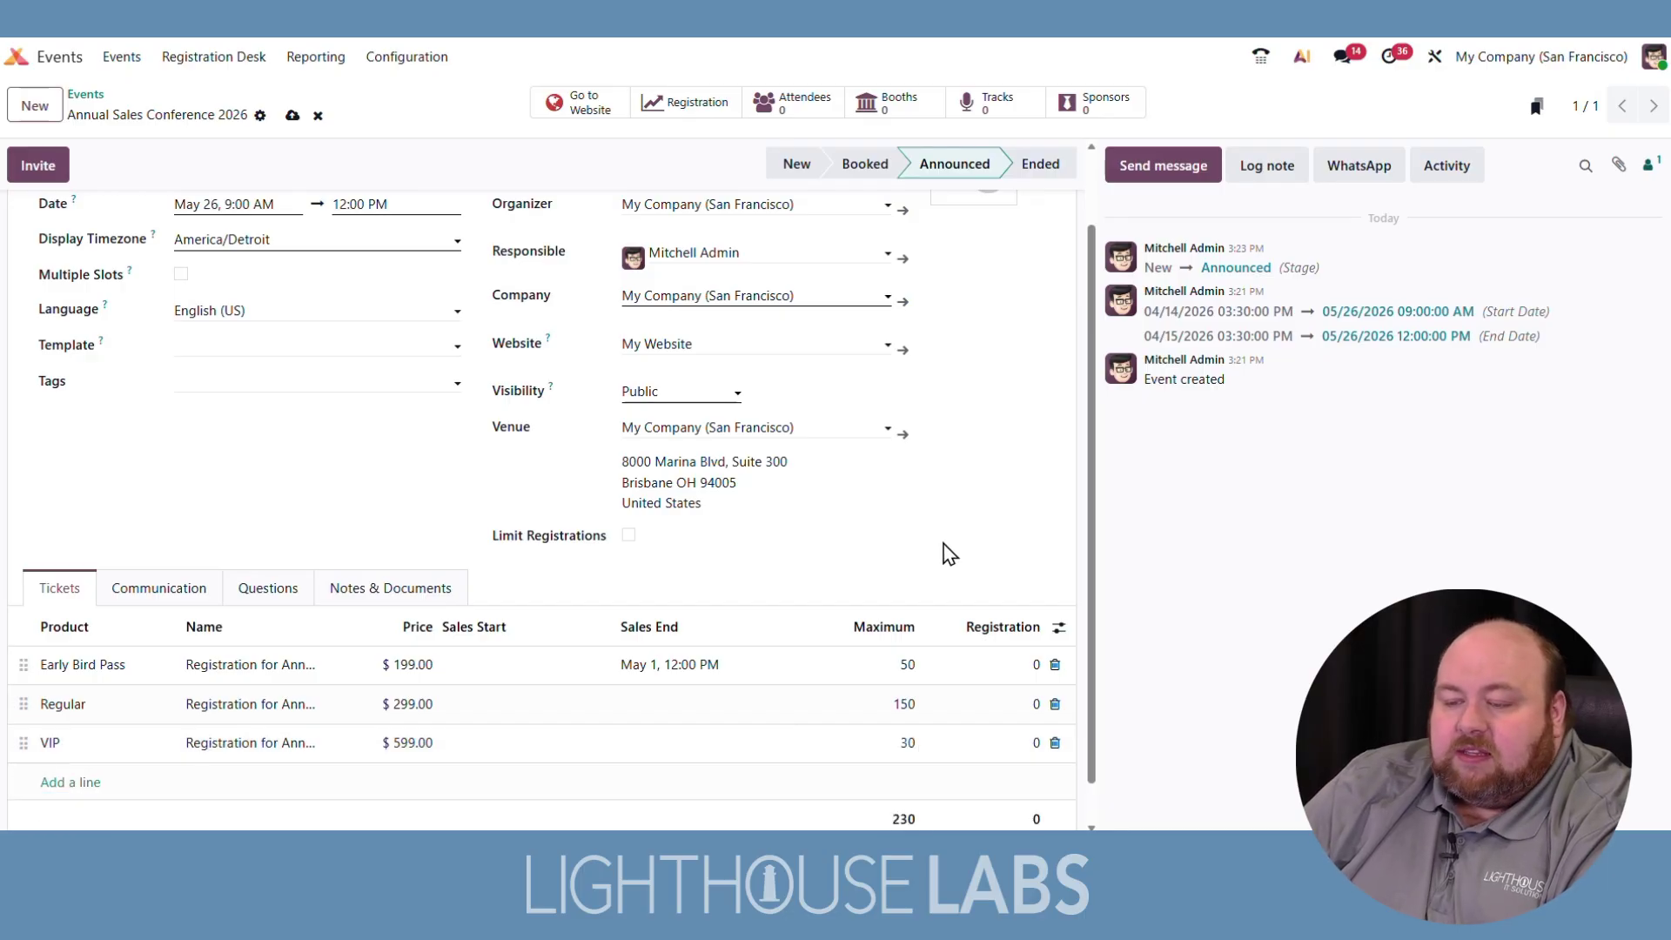
Step: Review the event's ticket lines, including the total maximum and the VIP ticket's registration name
scroll(1010, 749, "down", 1)
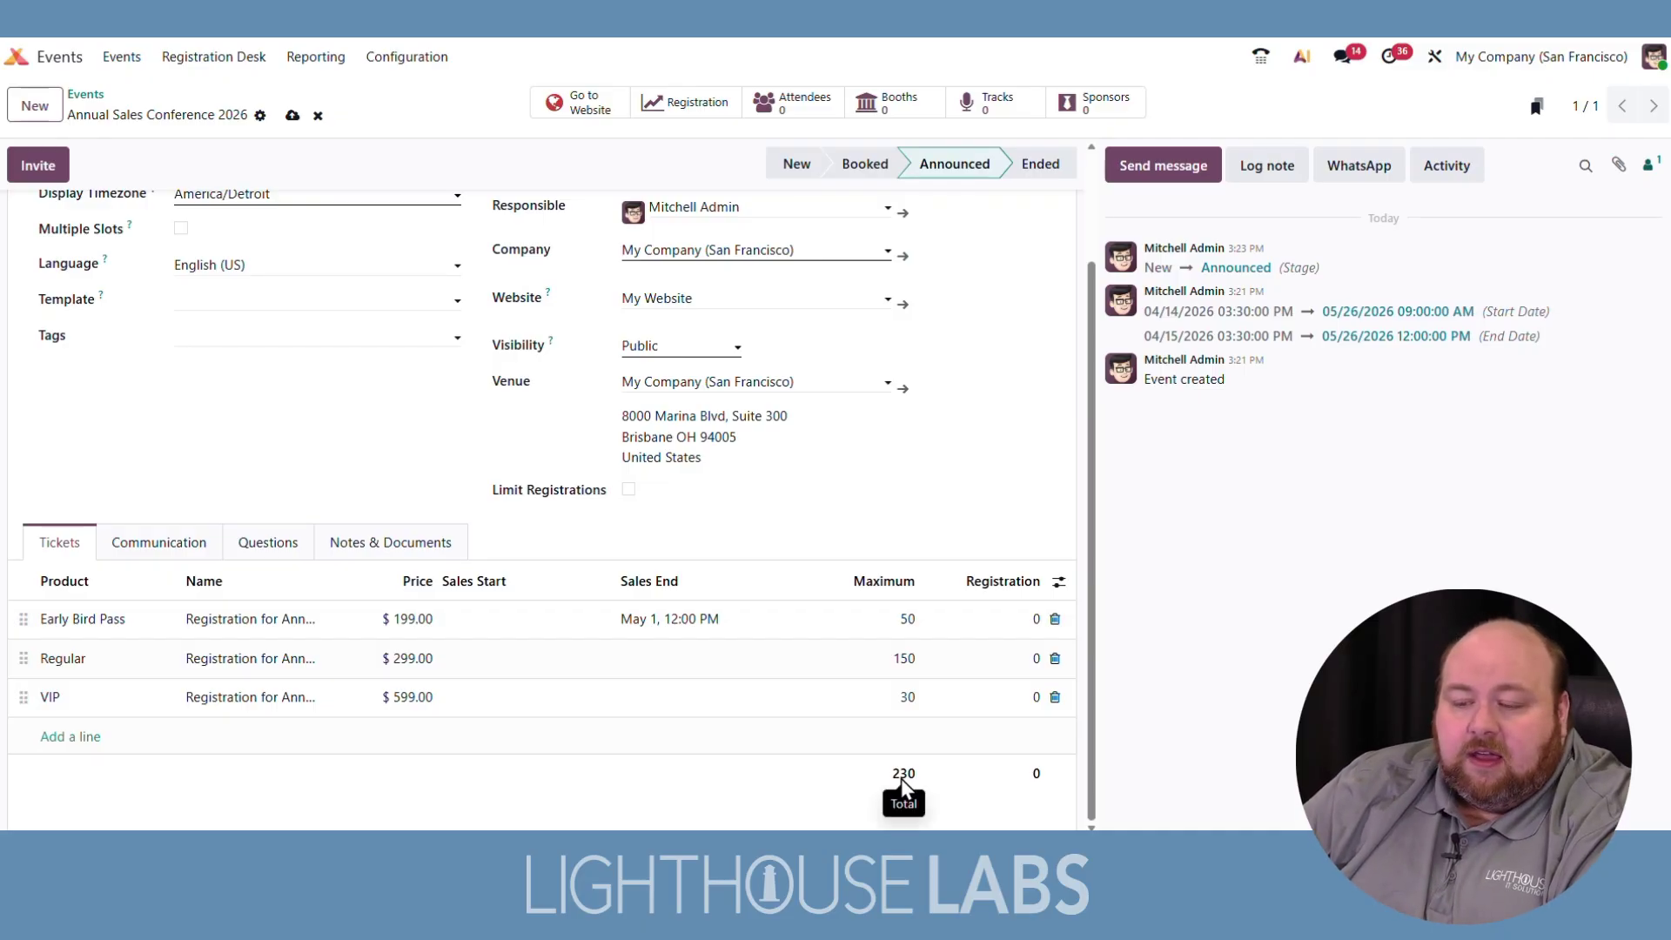
scroll(900, 777, "up", 2)
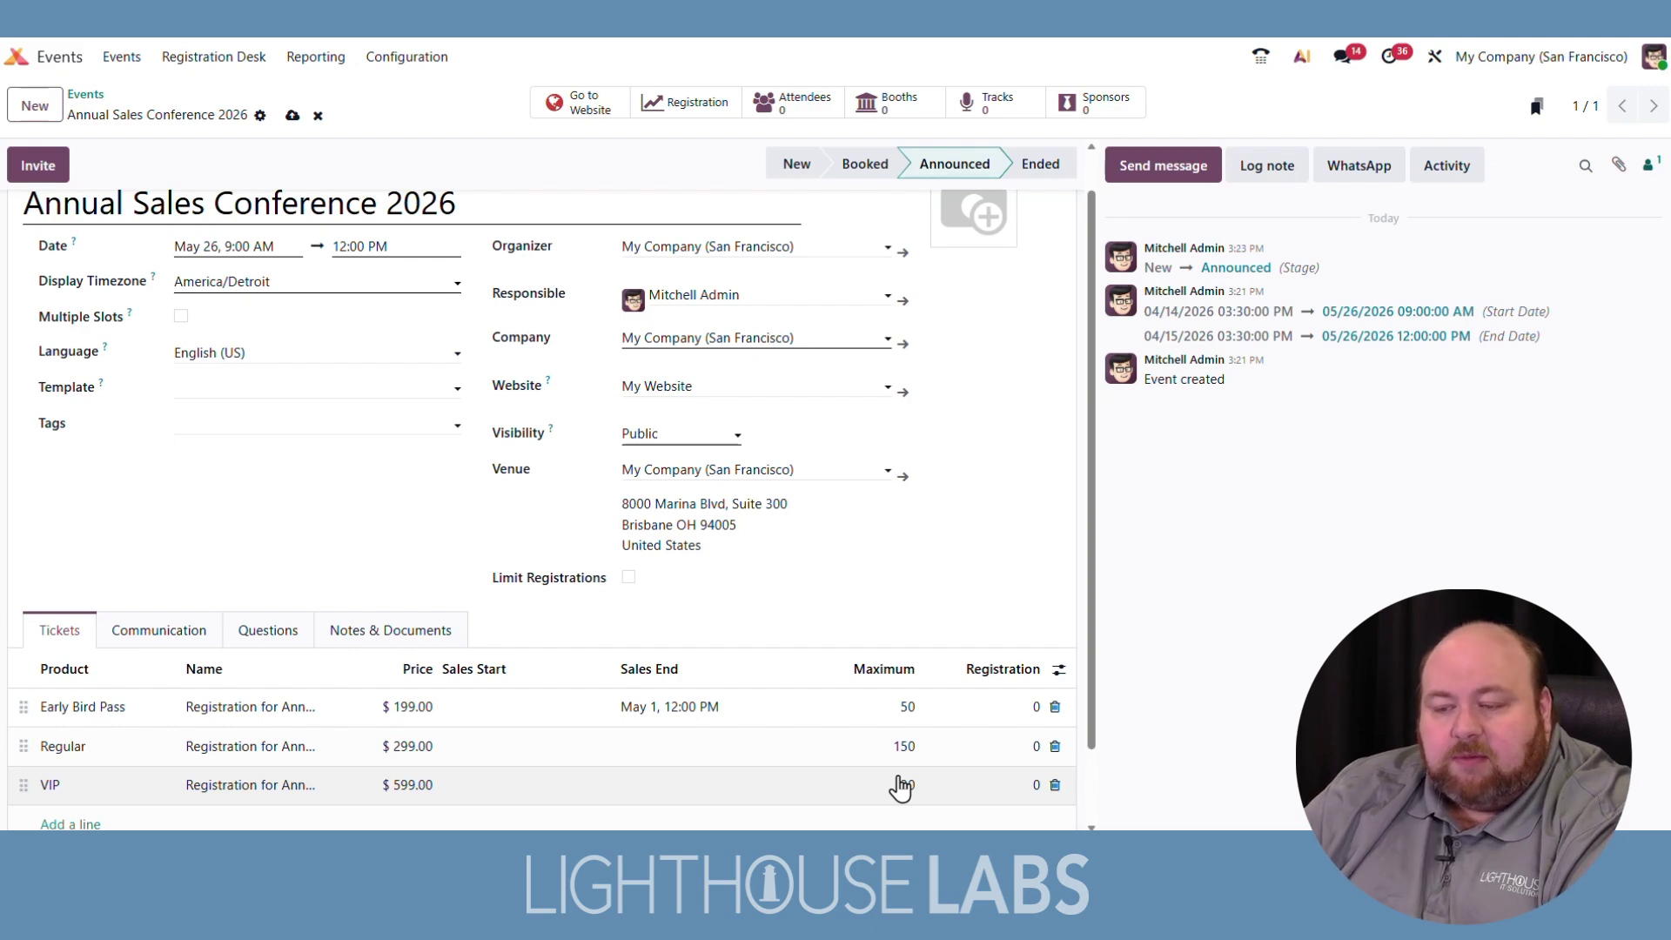
scroll(900, 787, "up", 1)
scroll(361, 742, "down", 2)
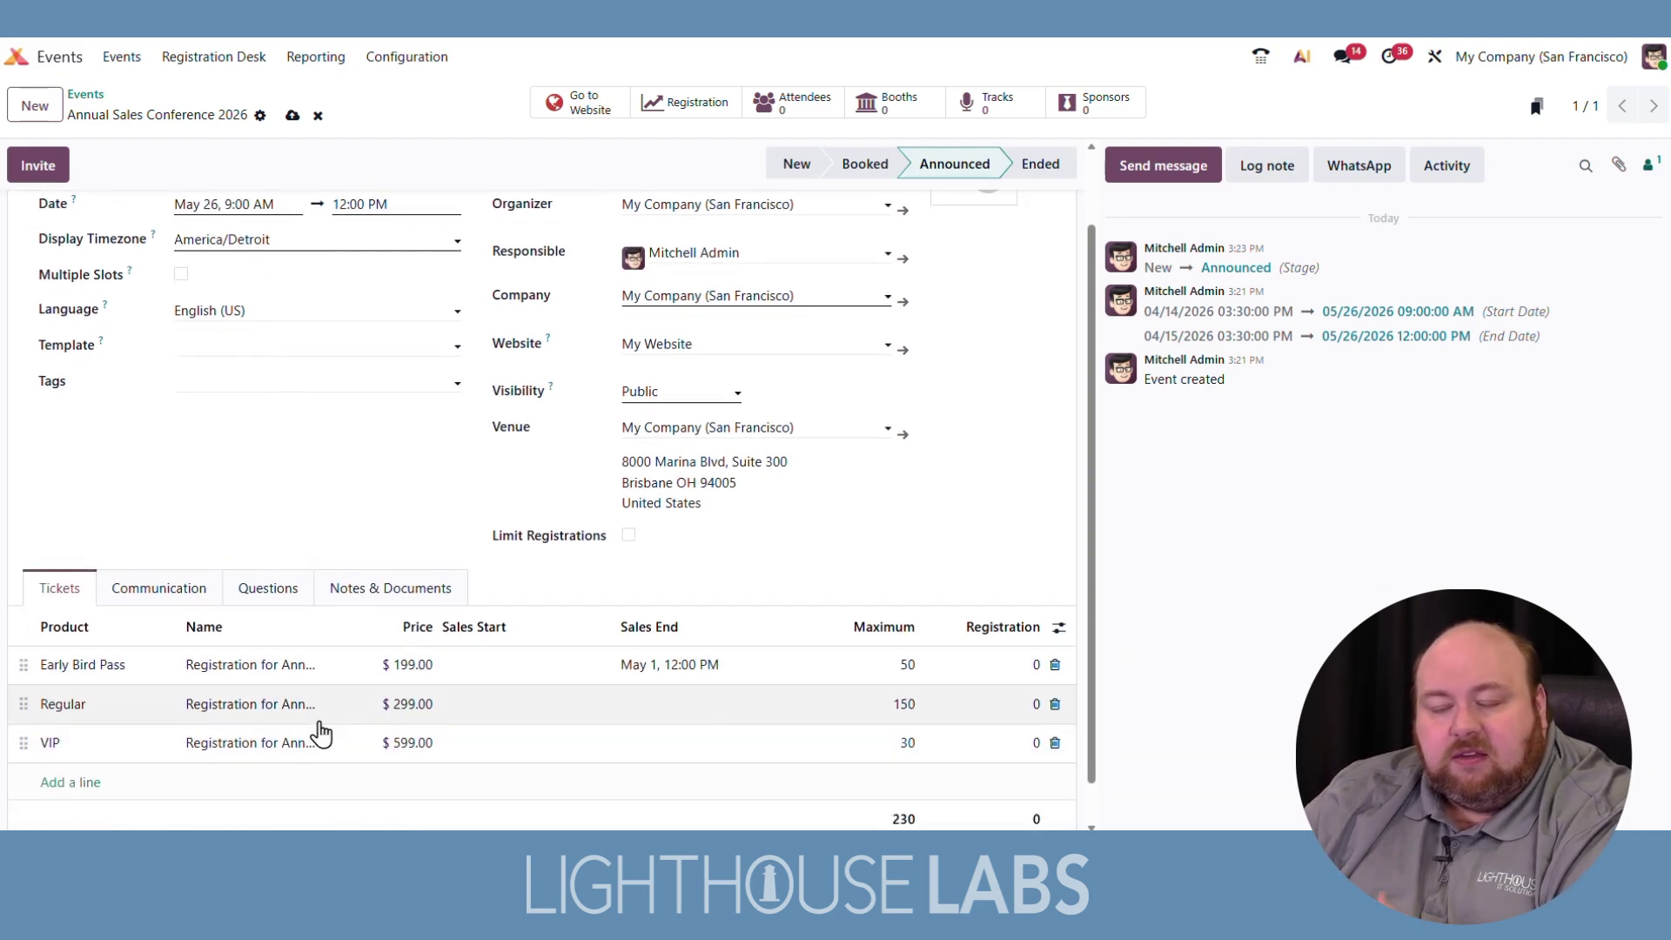
left_click(107, 745)
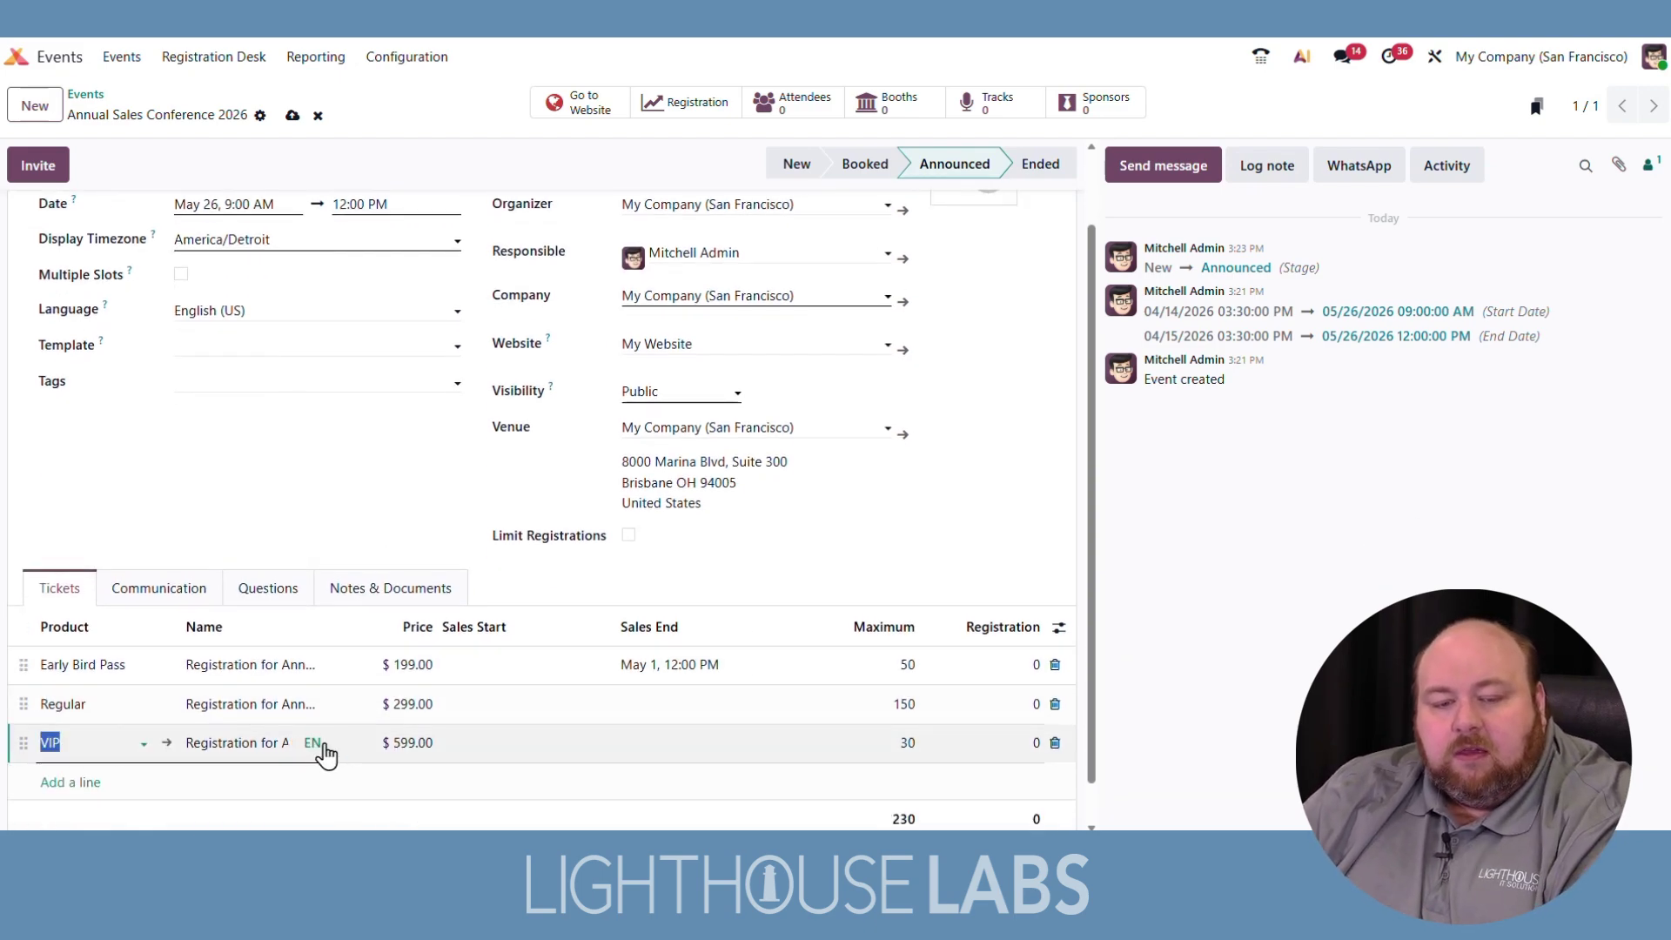
left_click(227, 746)
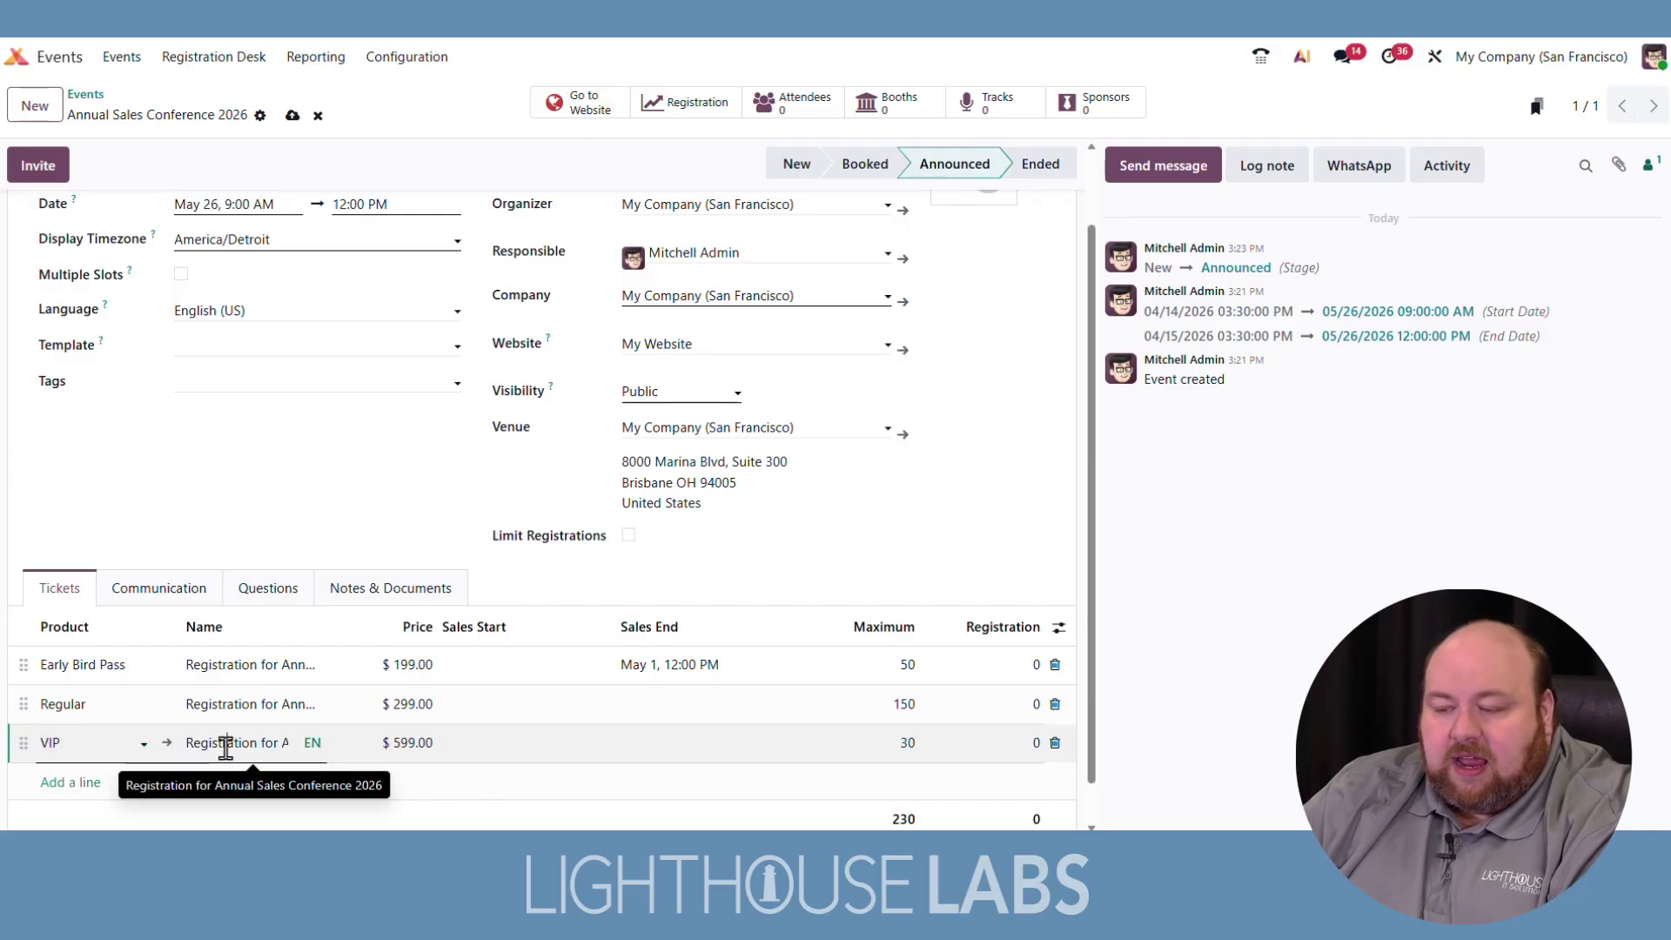
left_click(335, 502)
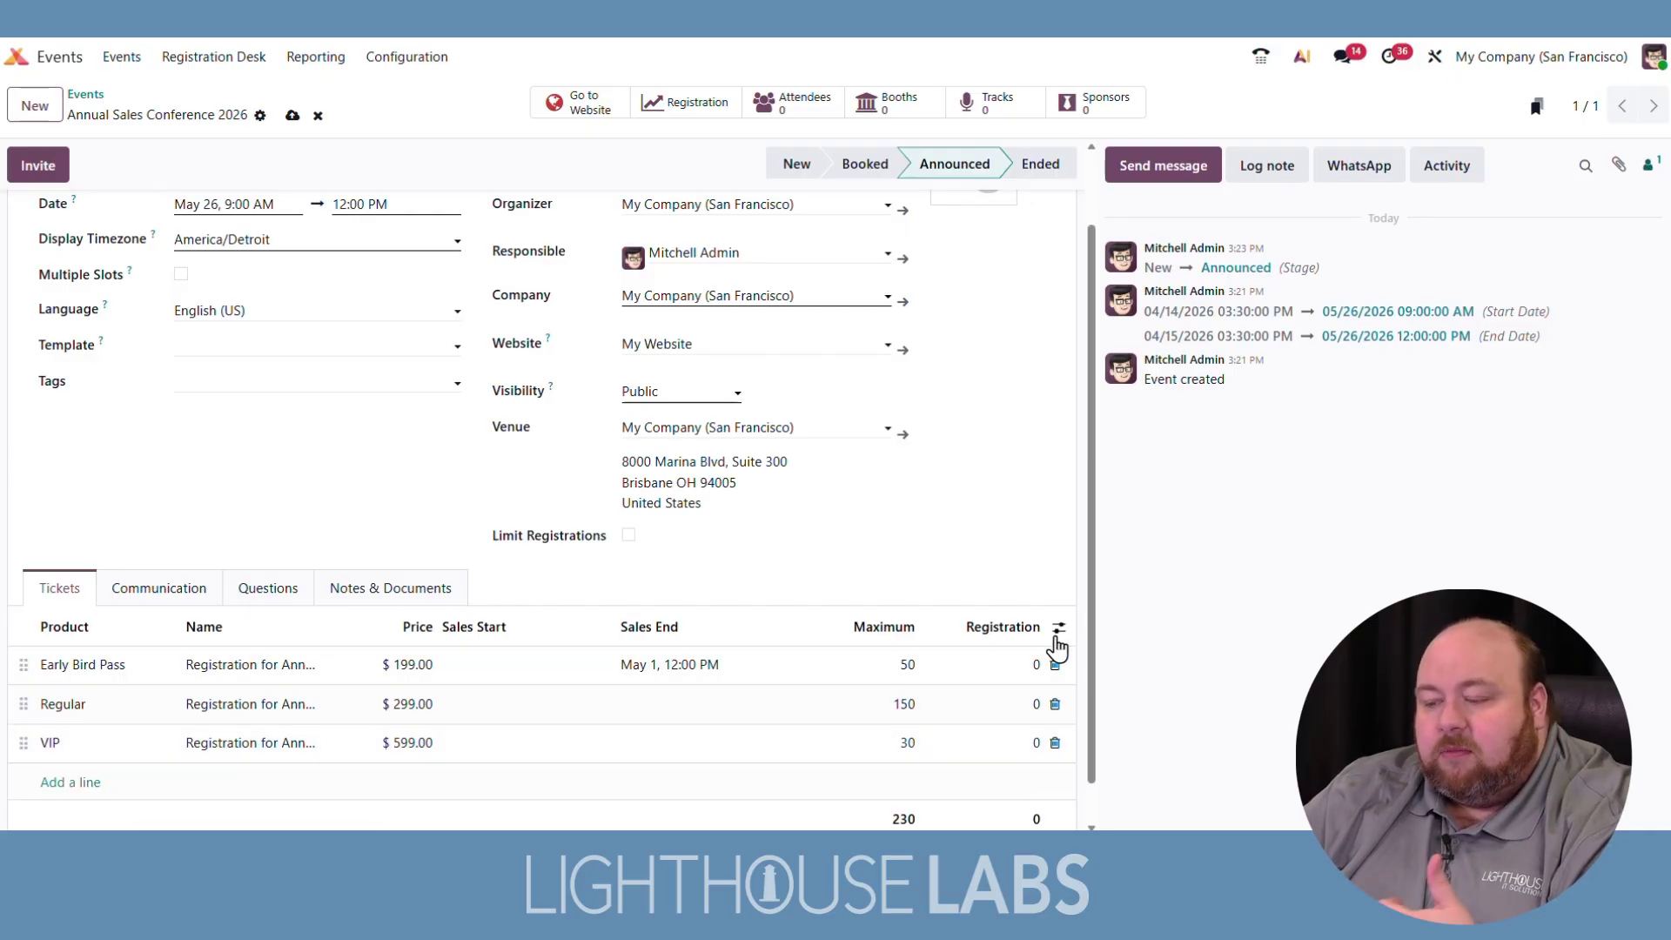
scroll(384, 640, "down", 1)
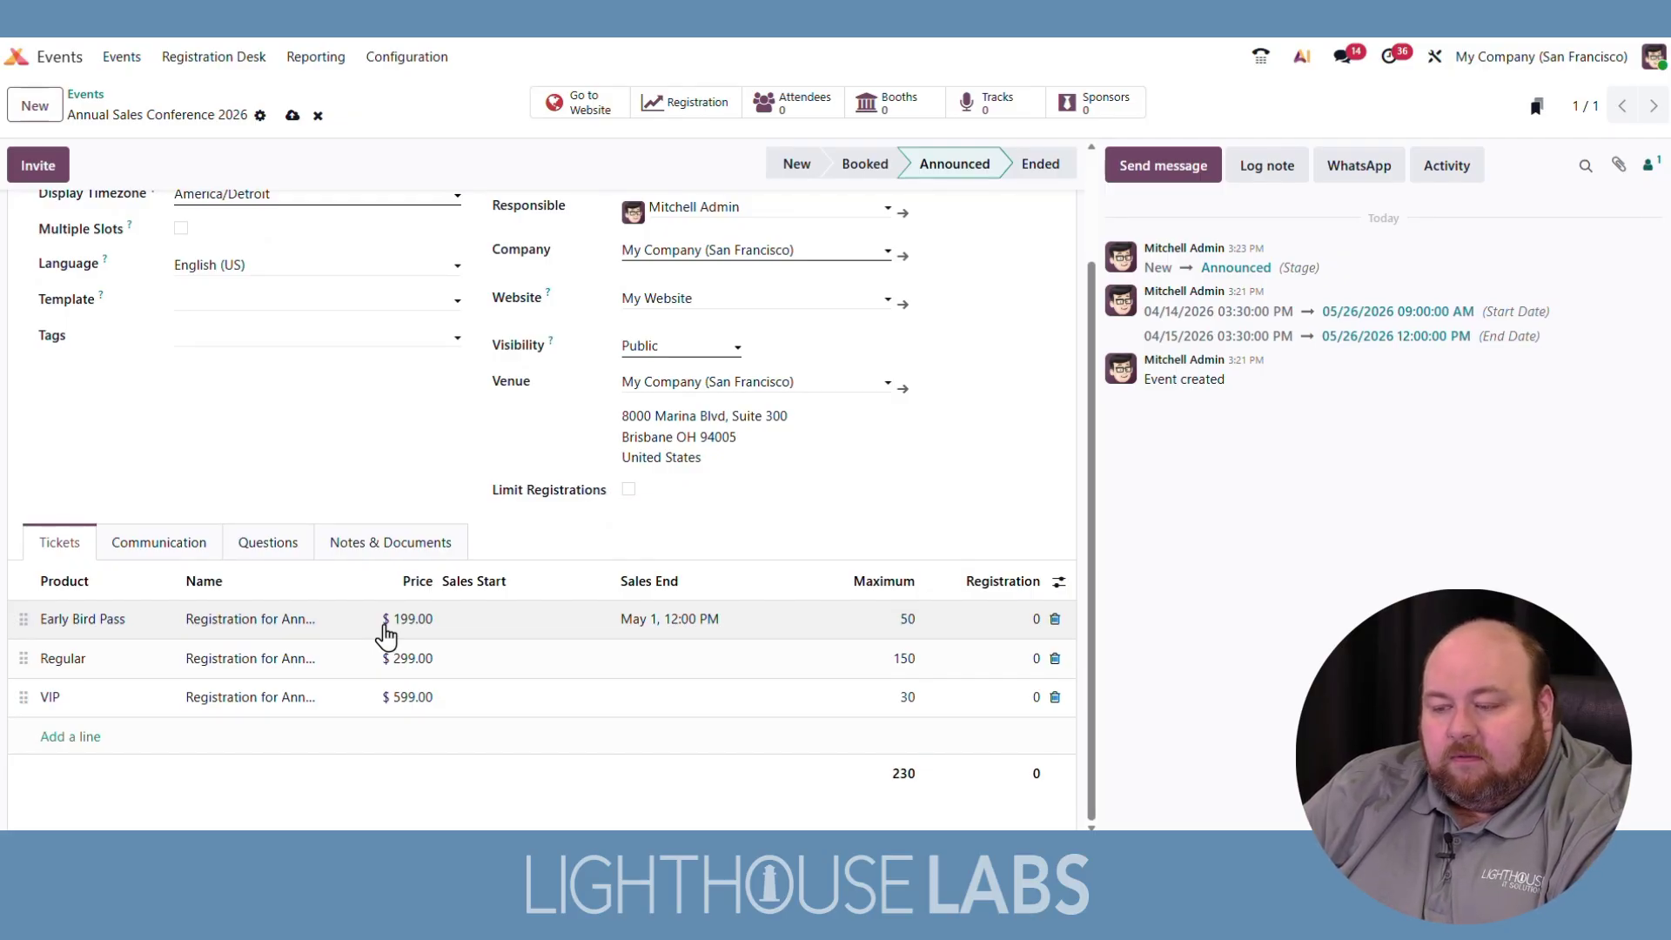
Step: Open the VIP ticket's product record to check its general information, and return to the event
left_click(261, 701)
left_click(174, 703)
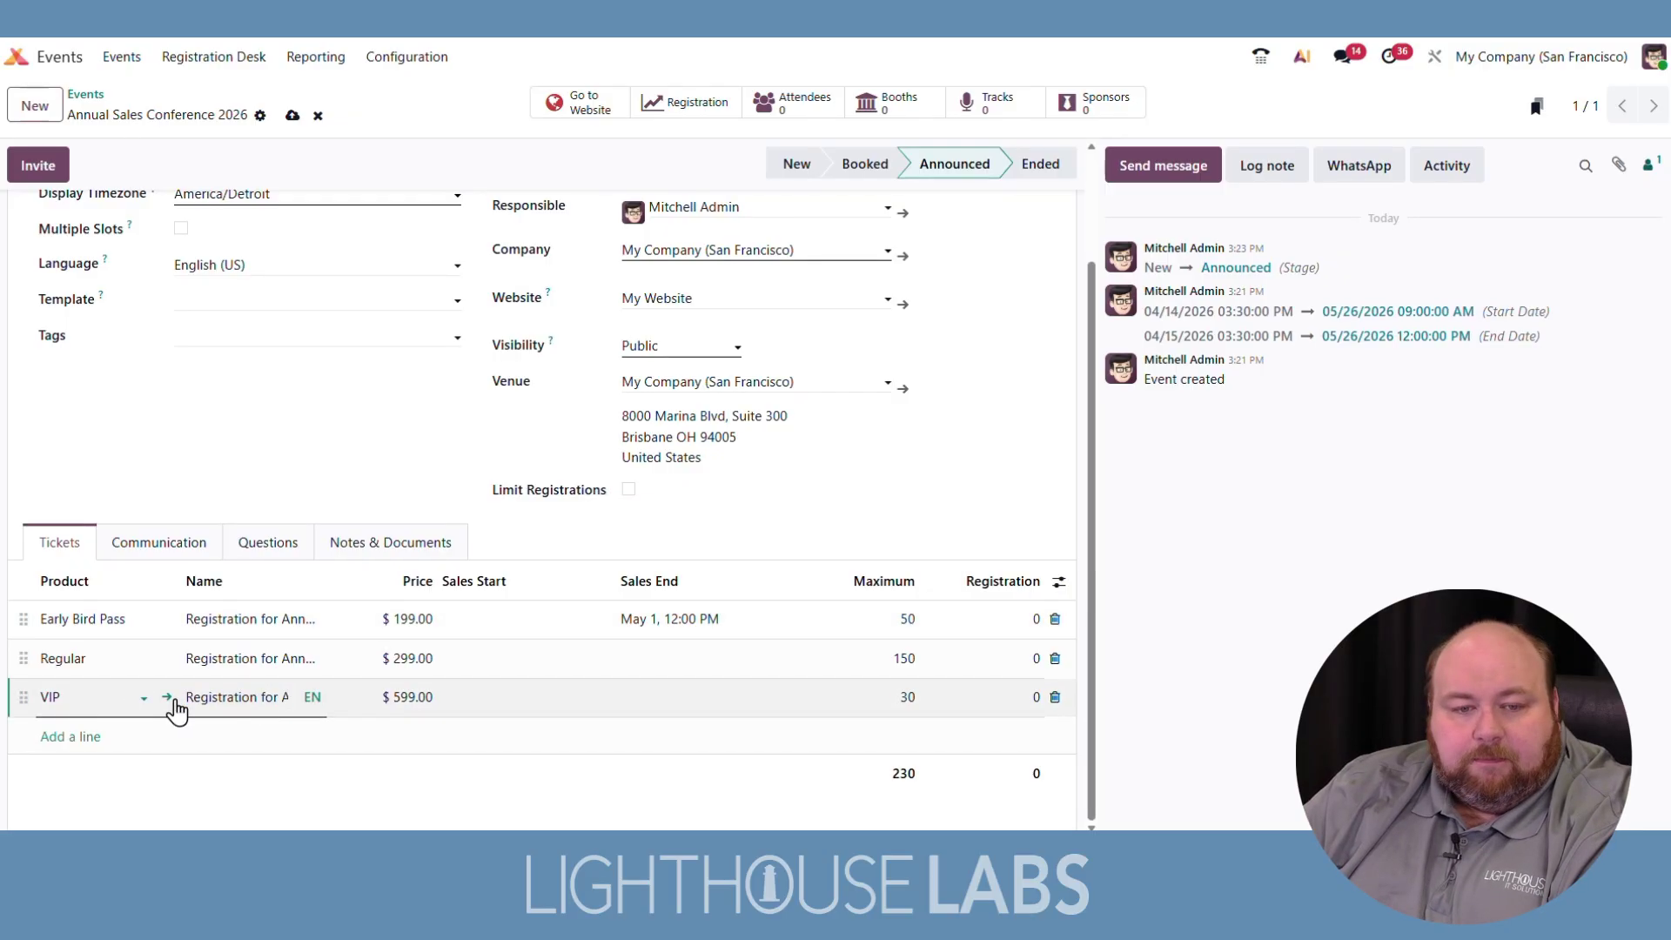
left_click(174, 701)
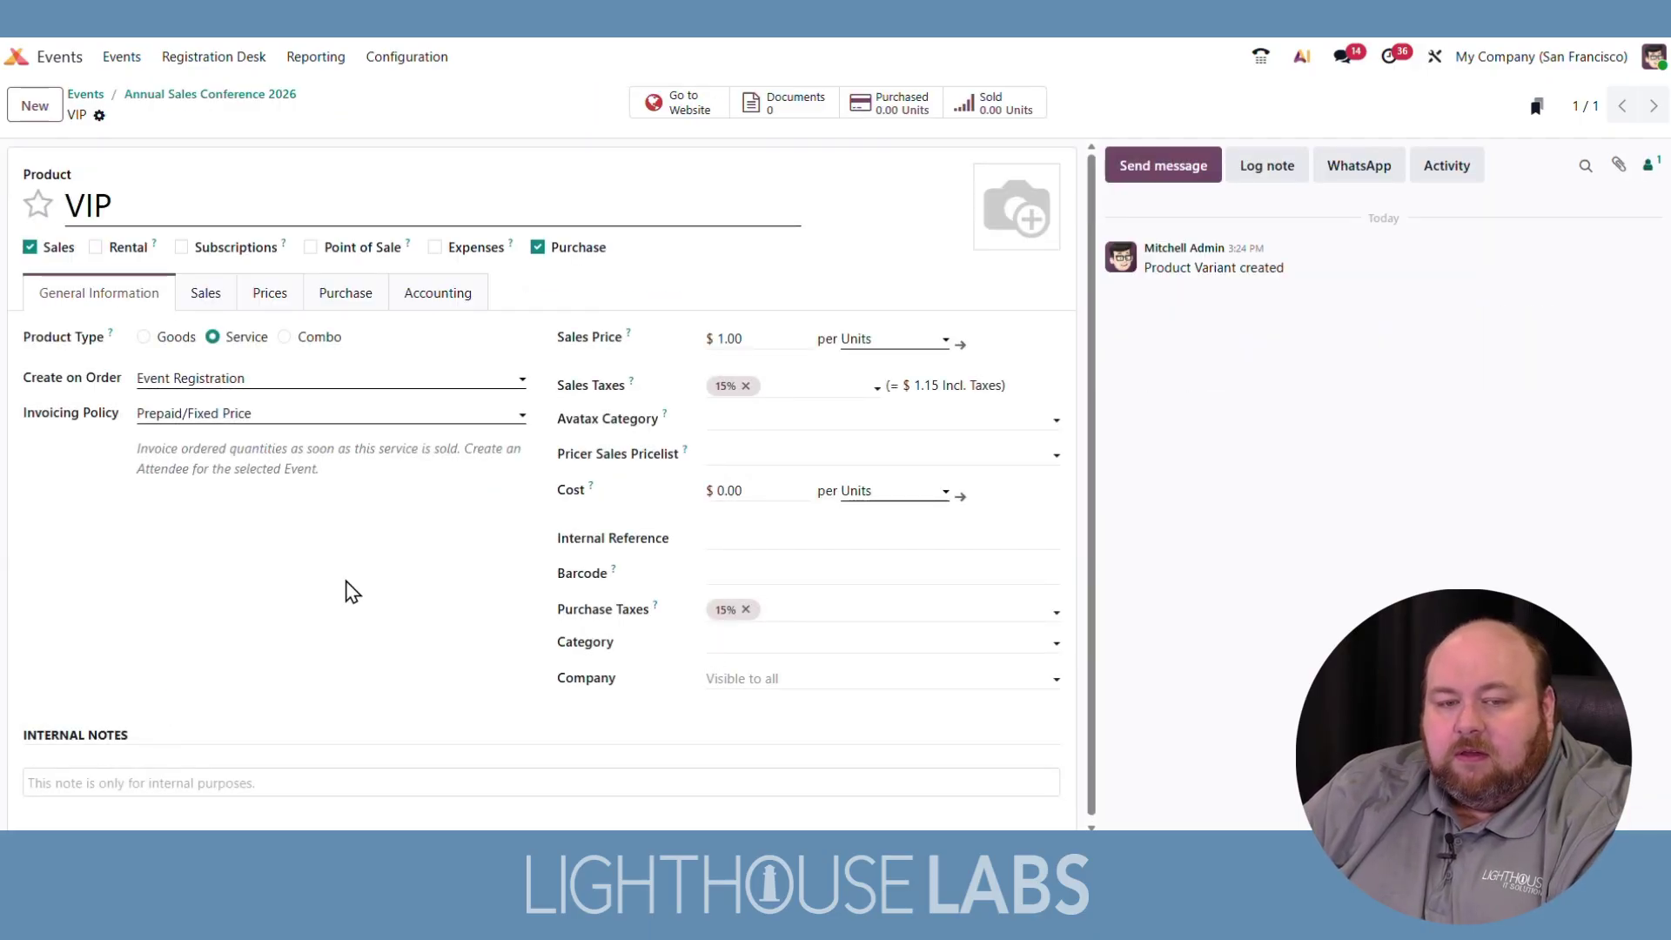
key("alt+Left")
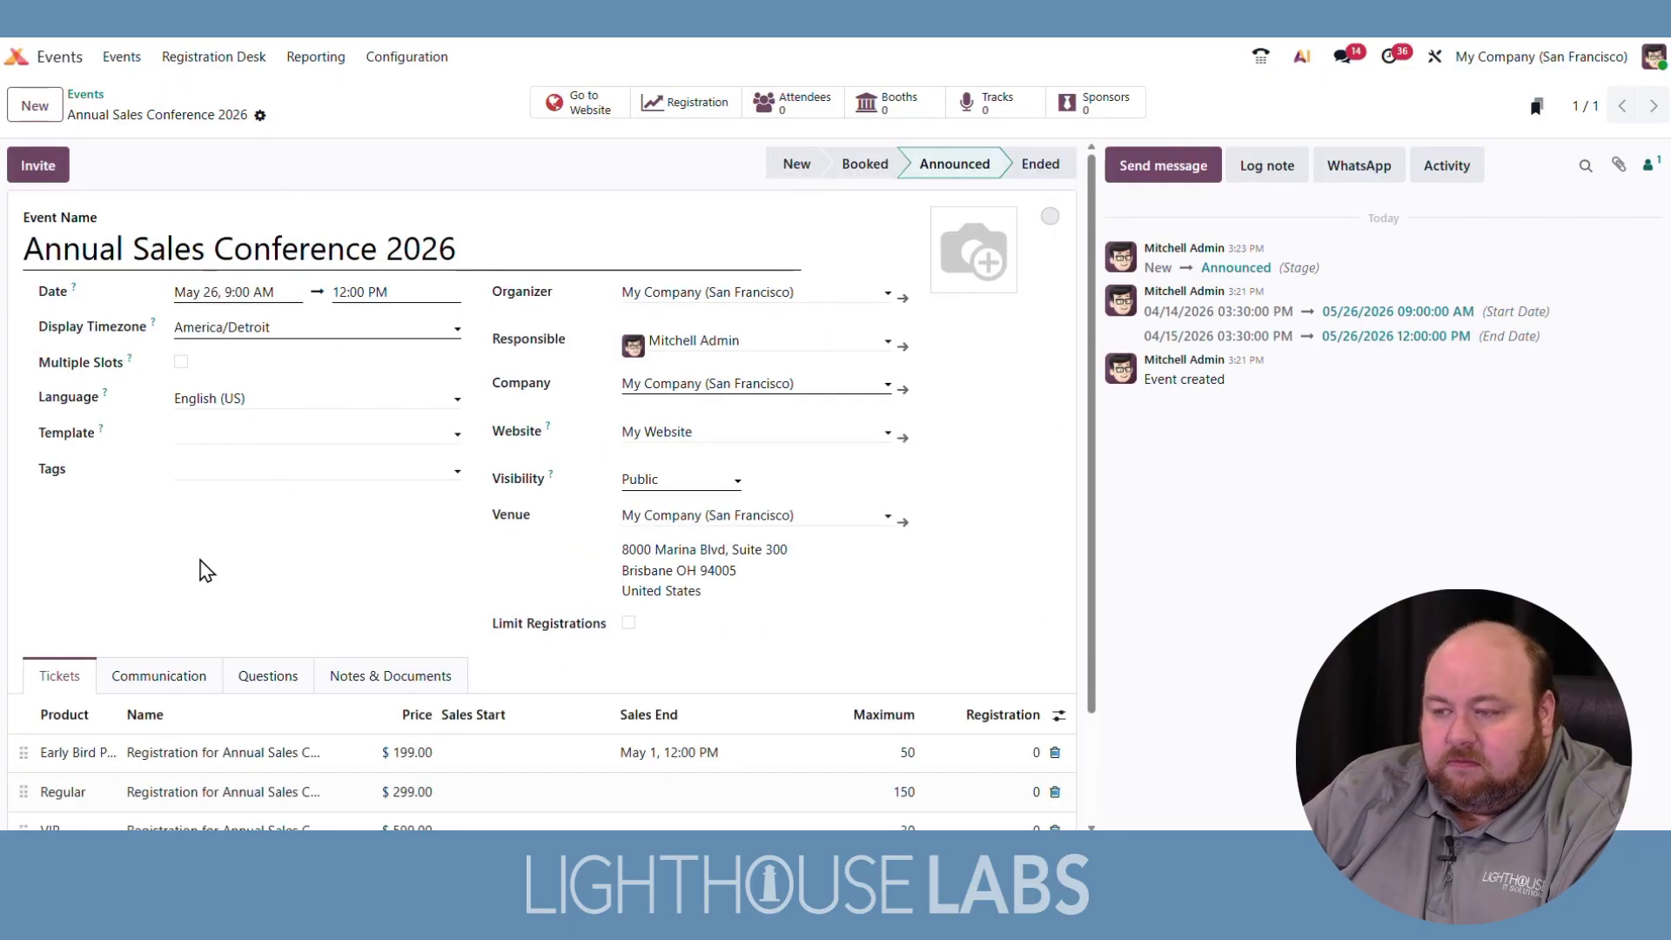
Step: Examine the registration statistics of the Annual Sales Conference 2026 and of the Hockey Tournament event
left_click(701, 106)
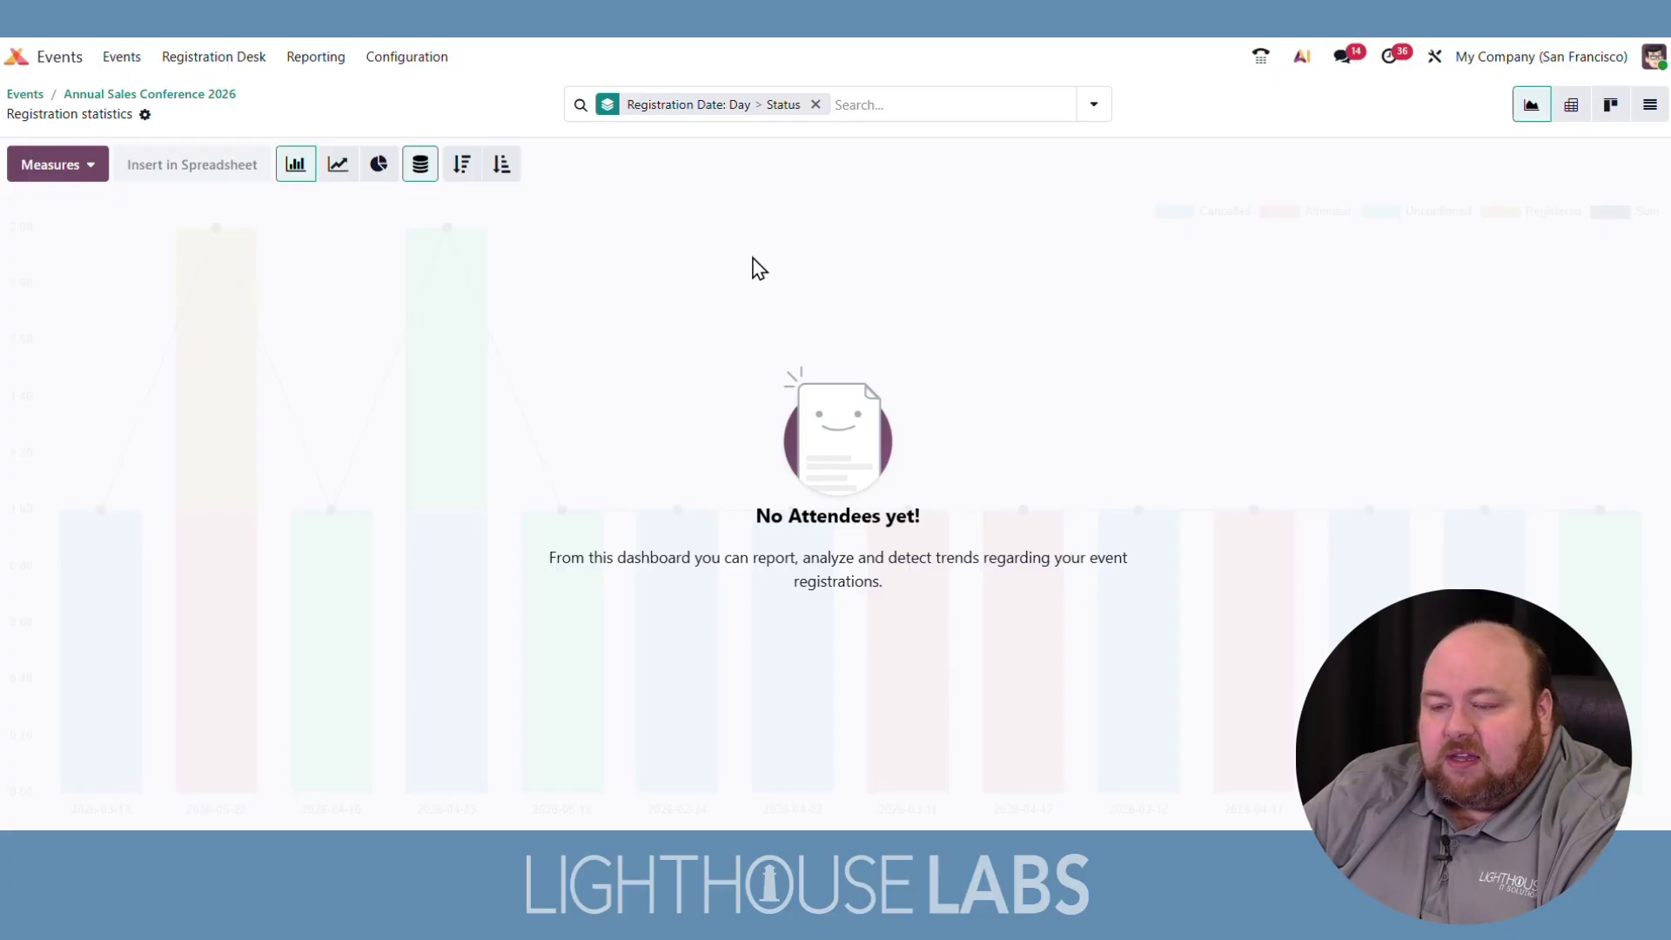
left_click(17, 93)
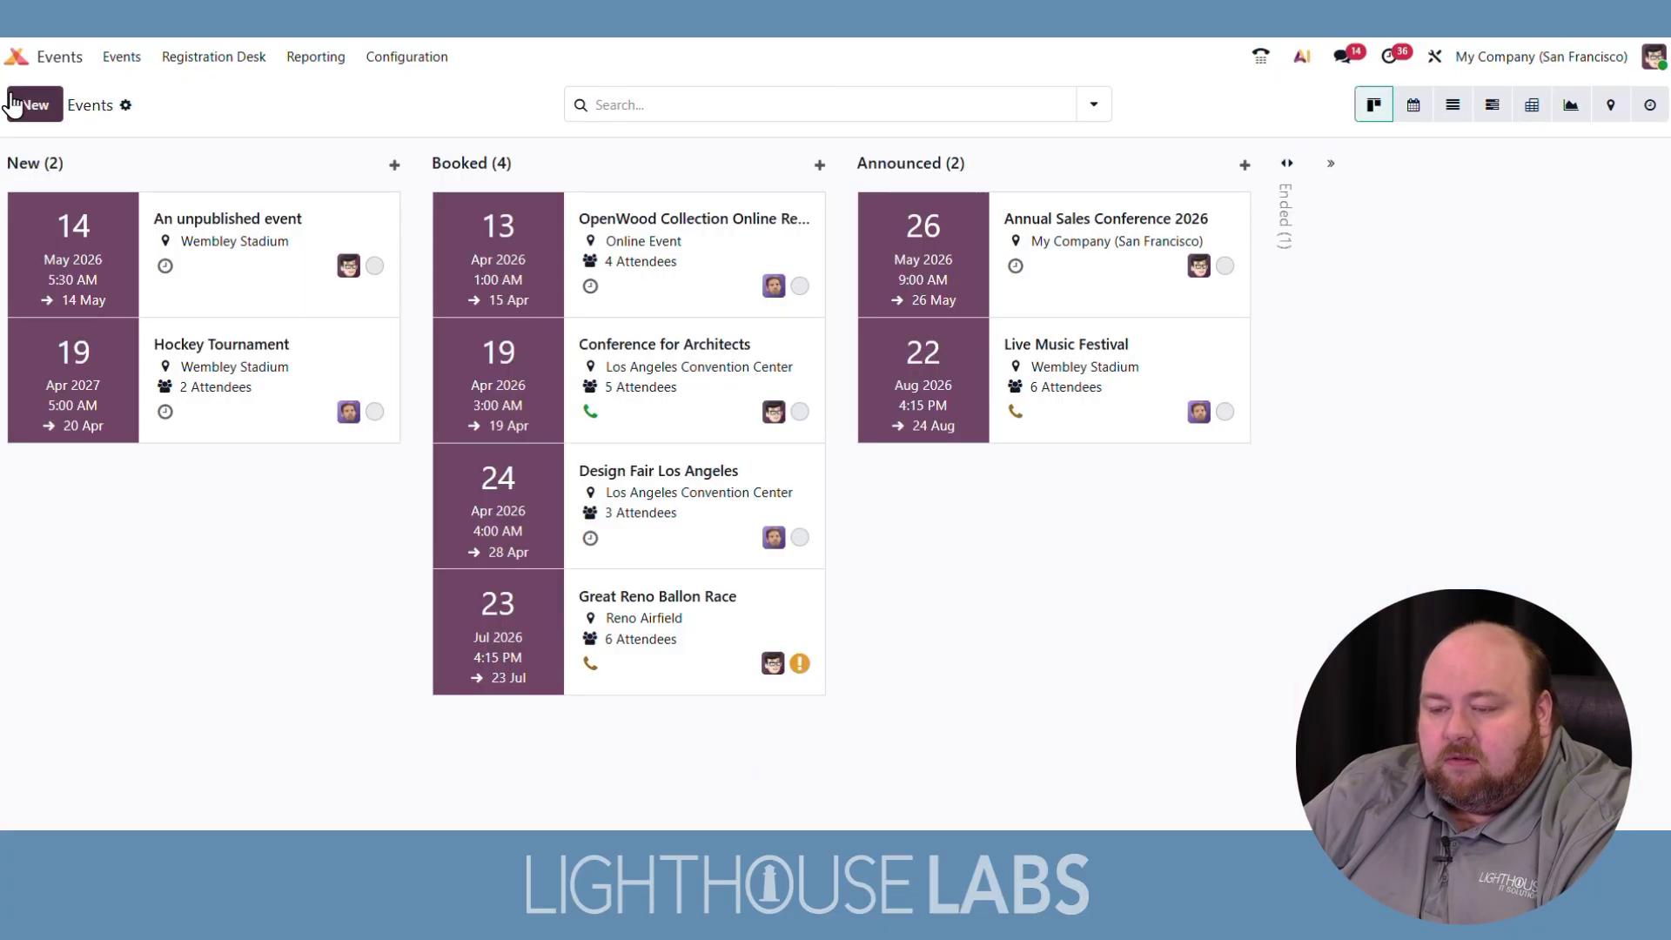
left_click(232, 373)
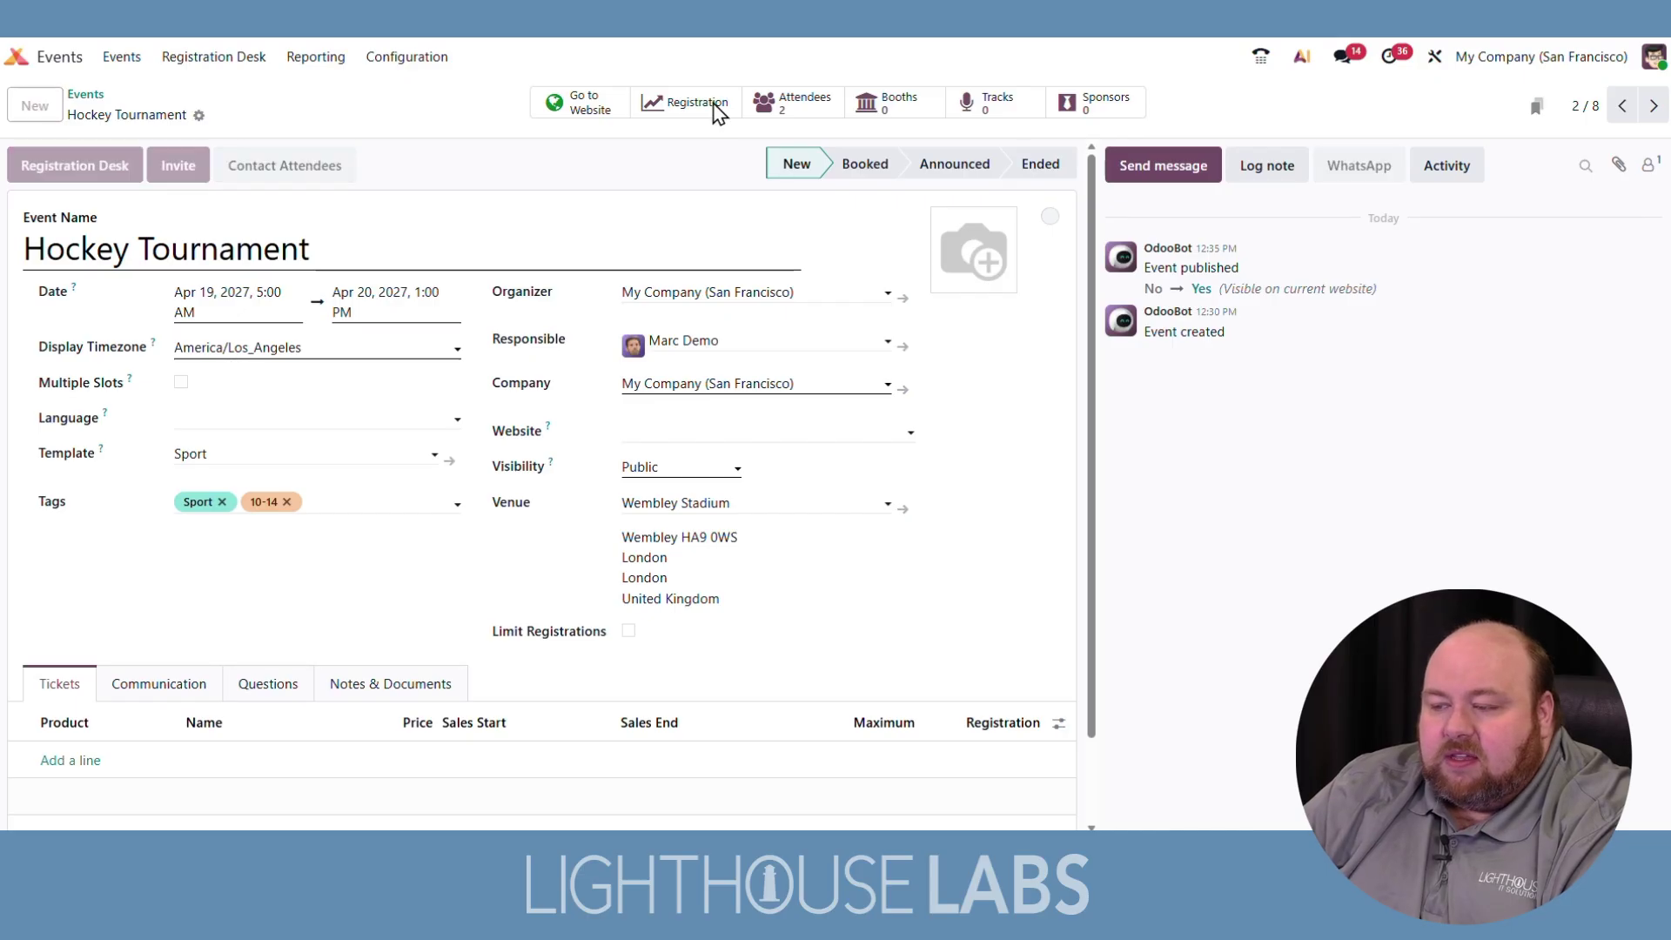
left_click(649, 104)
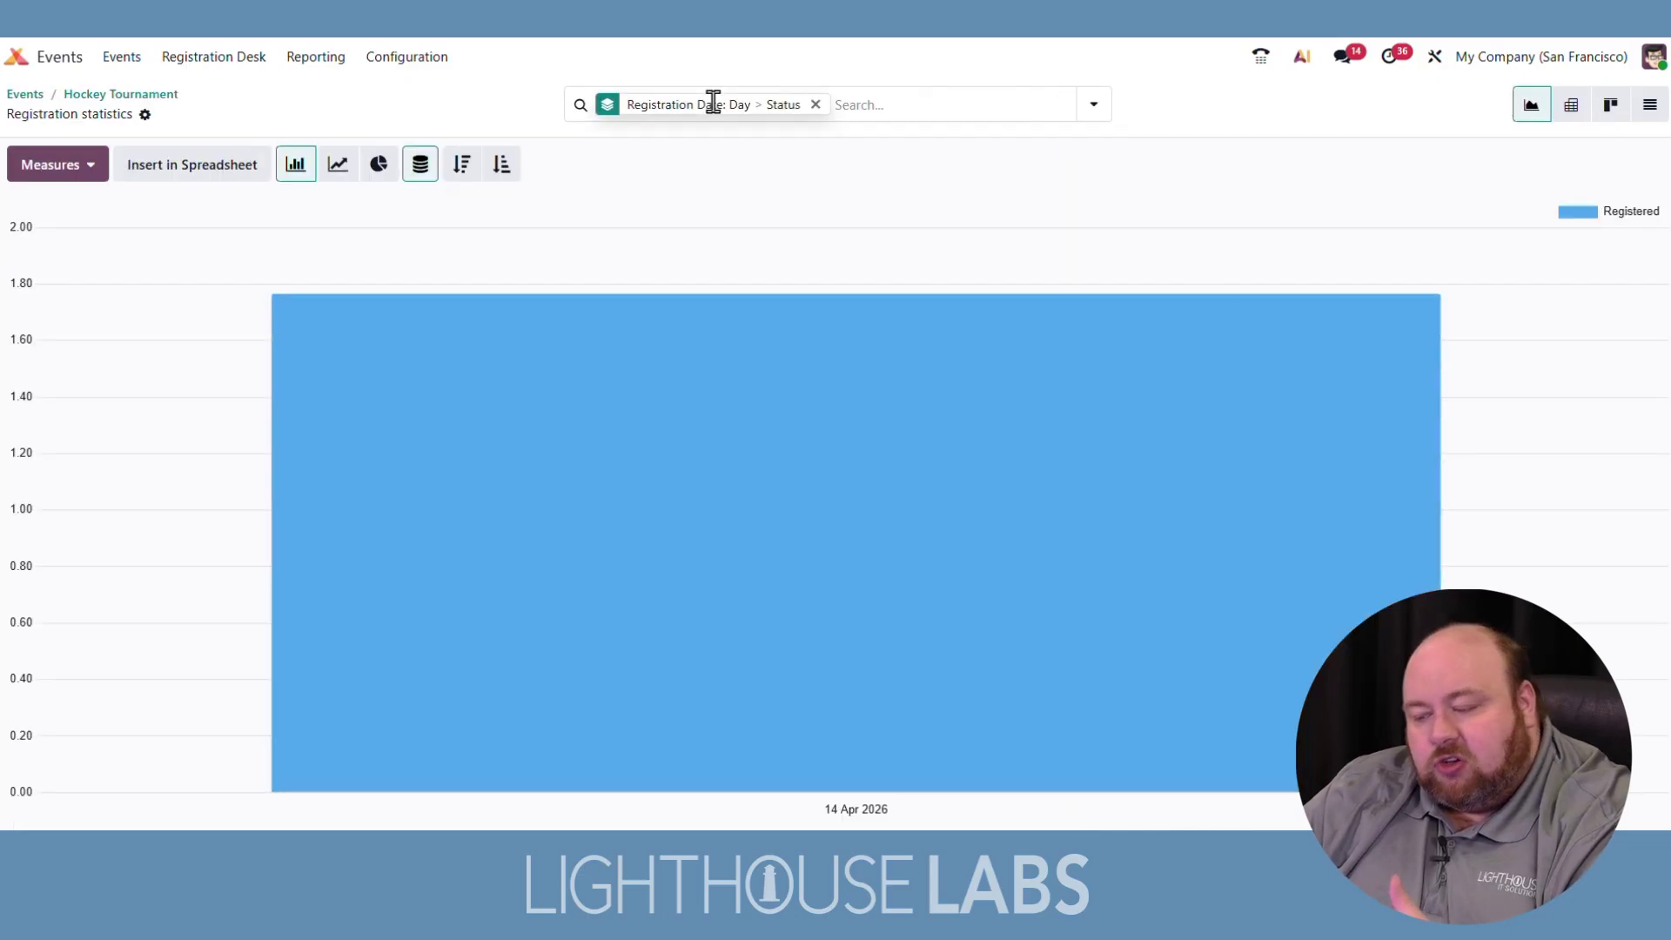
left_click(142, 95)
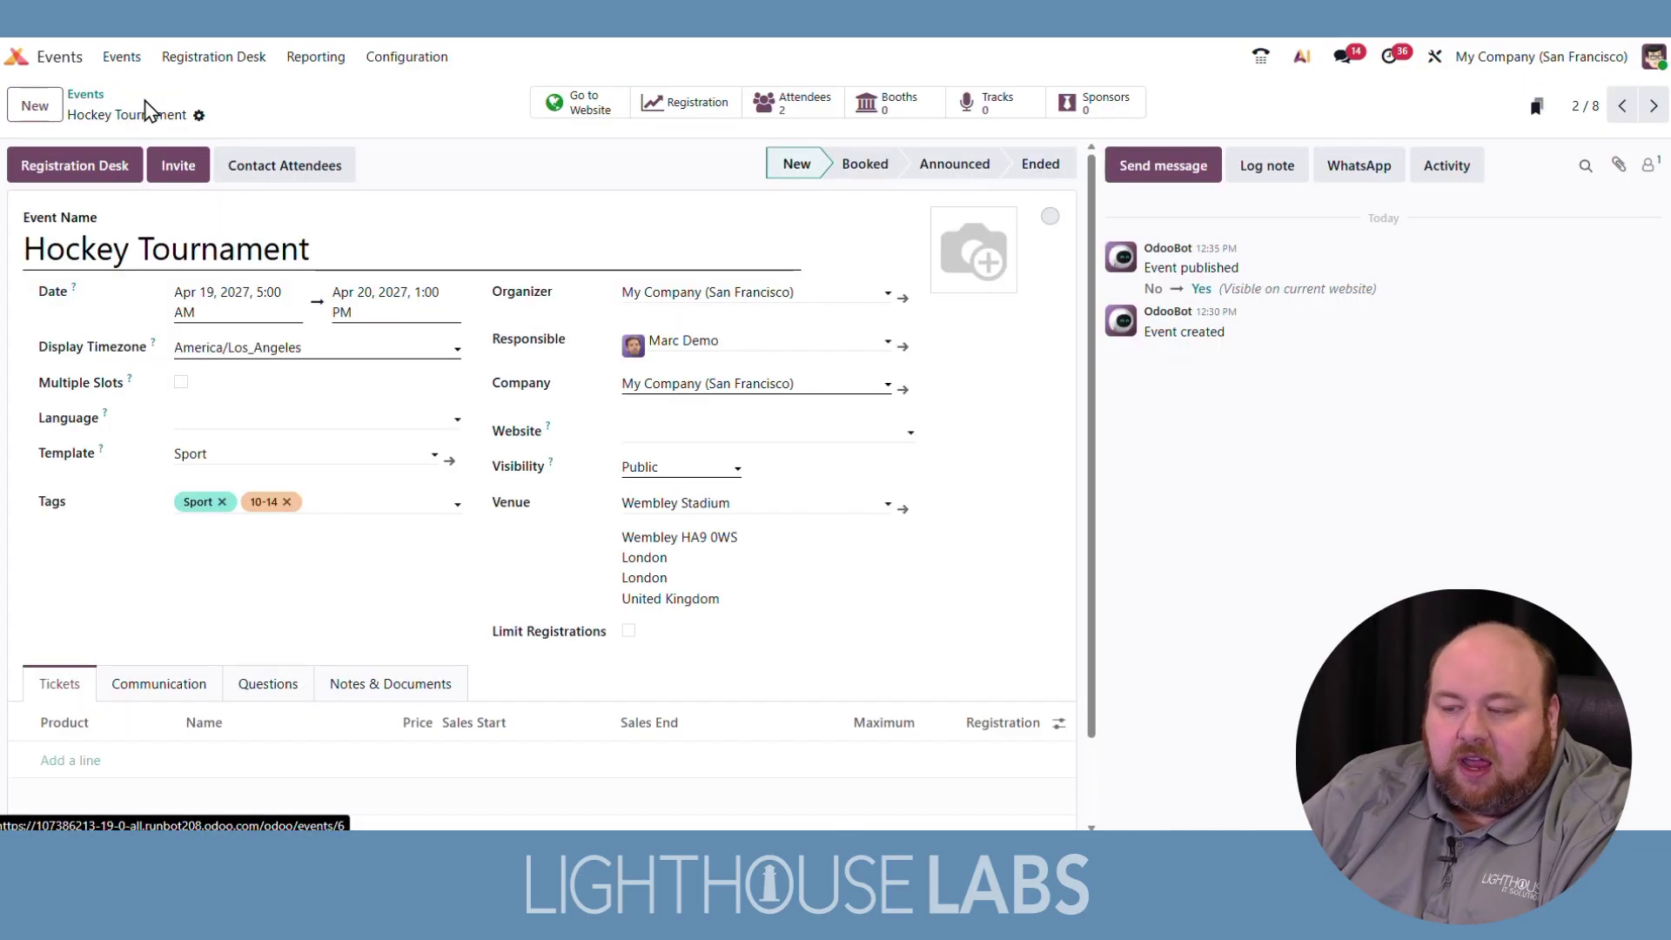
Step: Inspect the Hockey Tournament's attendee list and its first attendee's registration, and return to the events overview
left_click(777, 115)
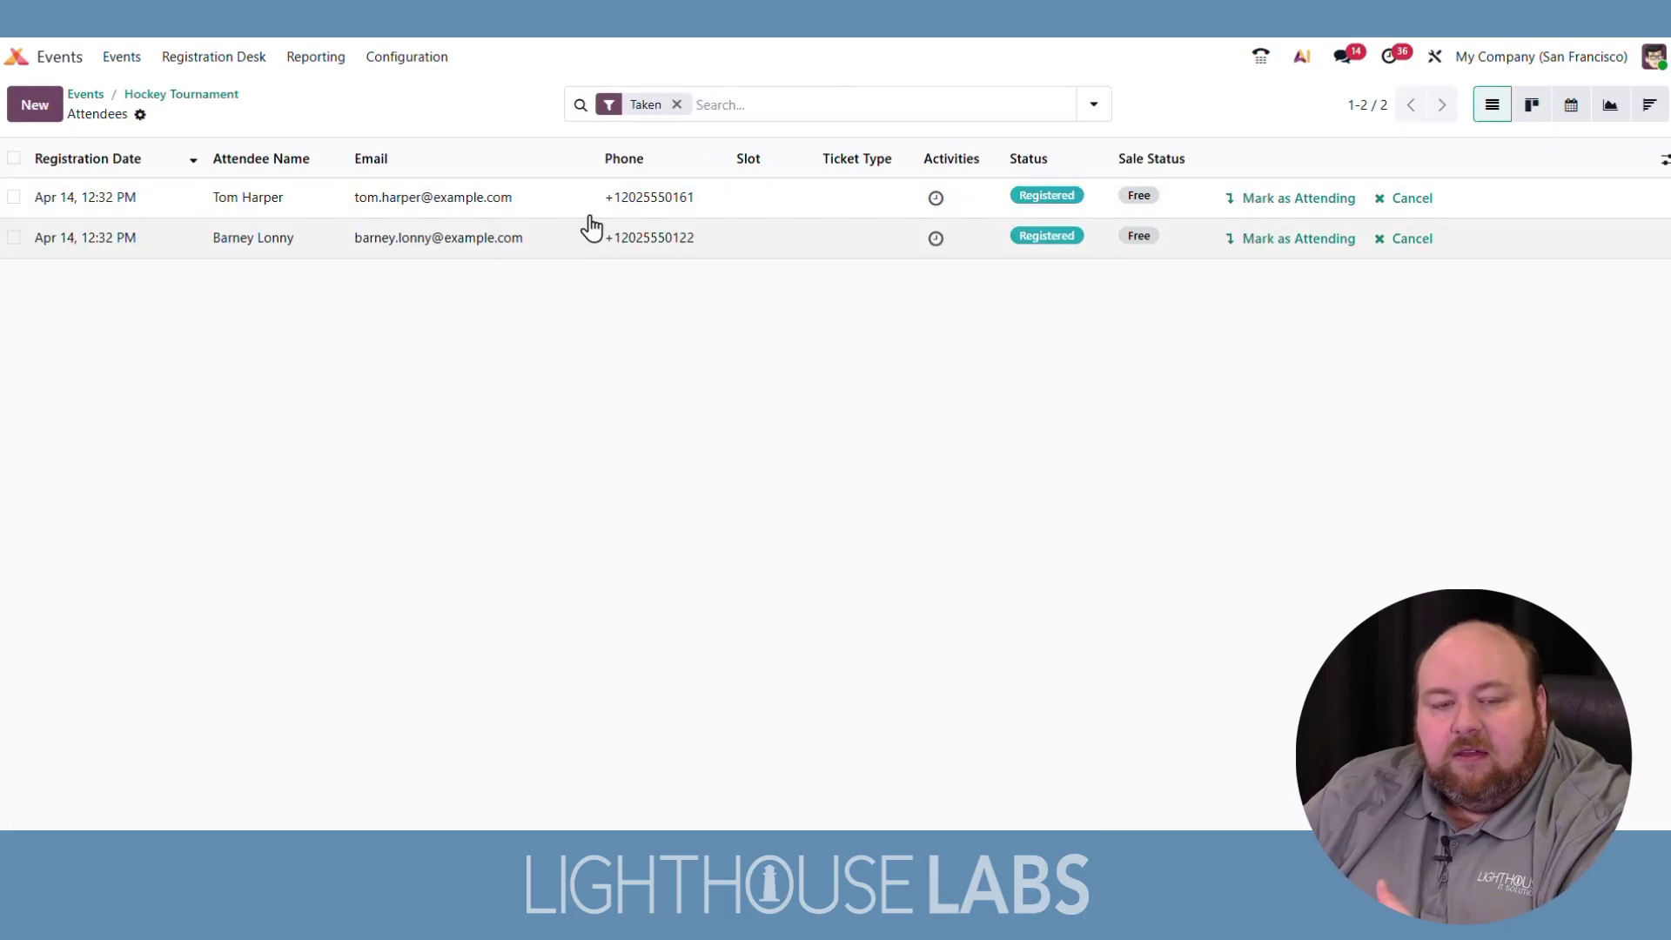
left_click(539, 216)
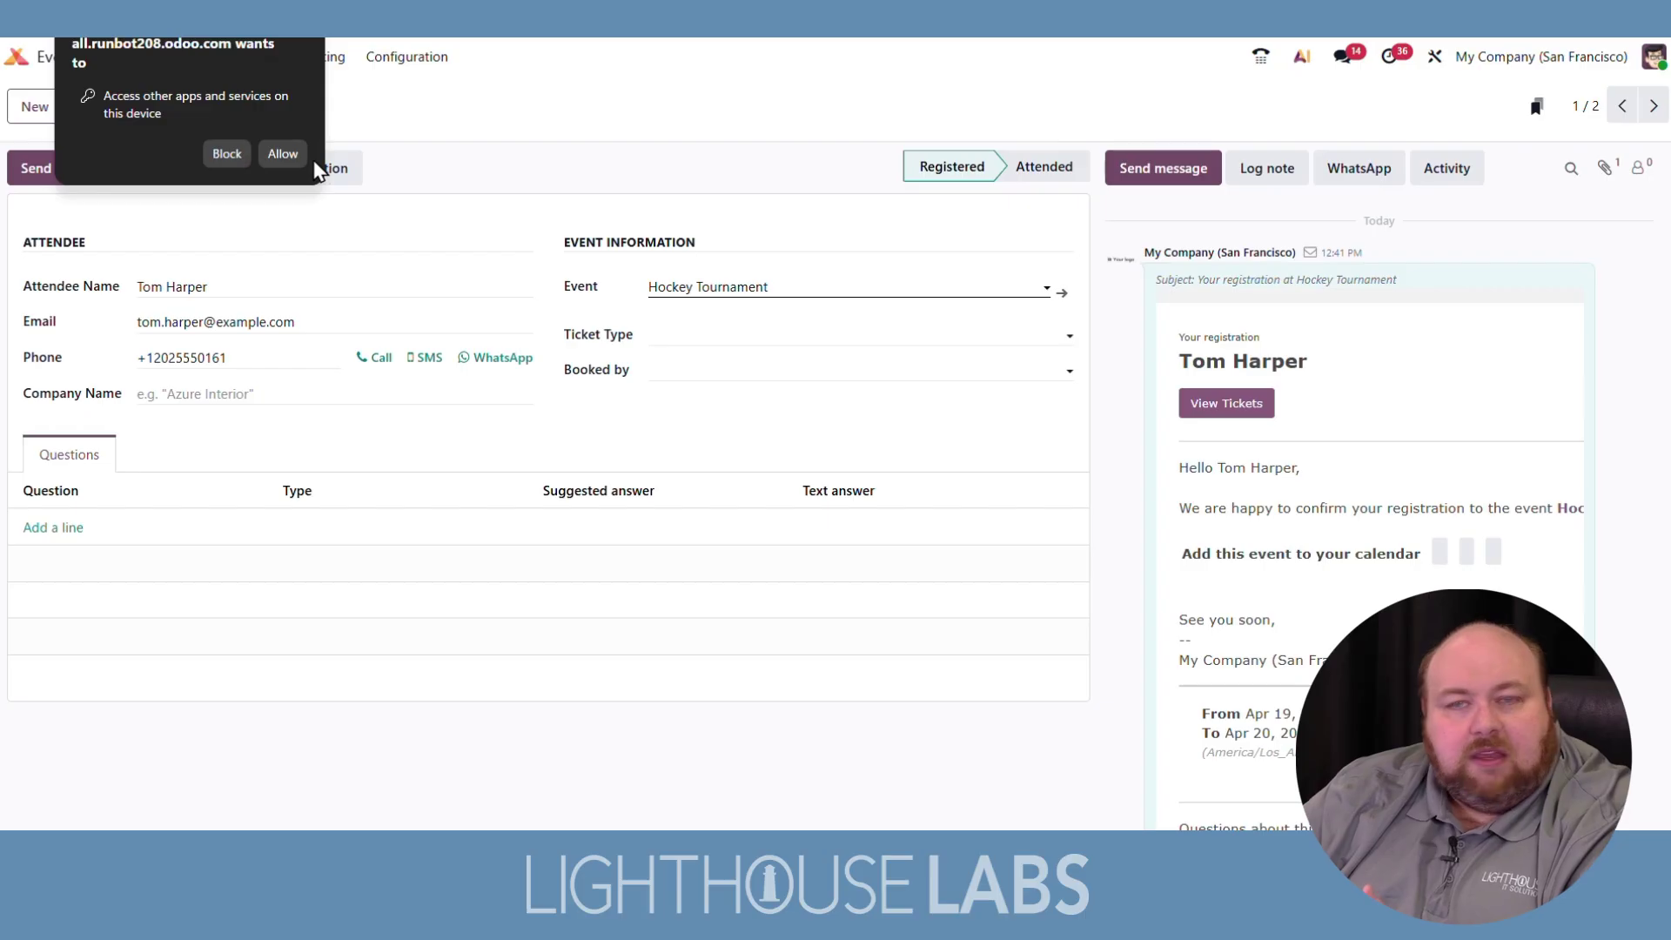
left_click(306, 26)
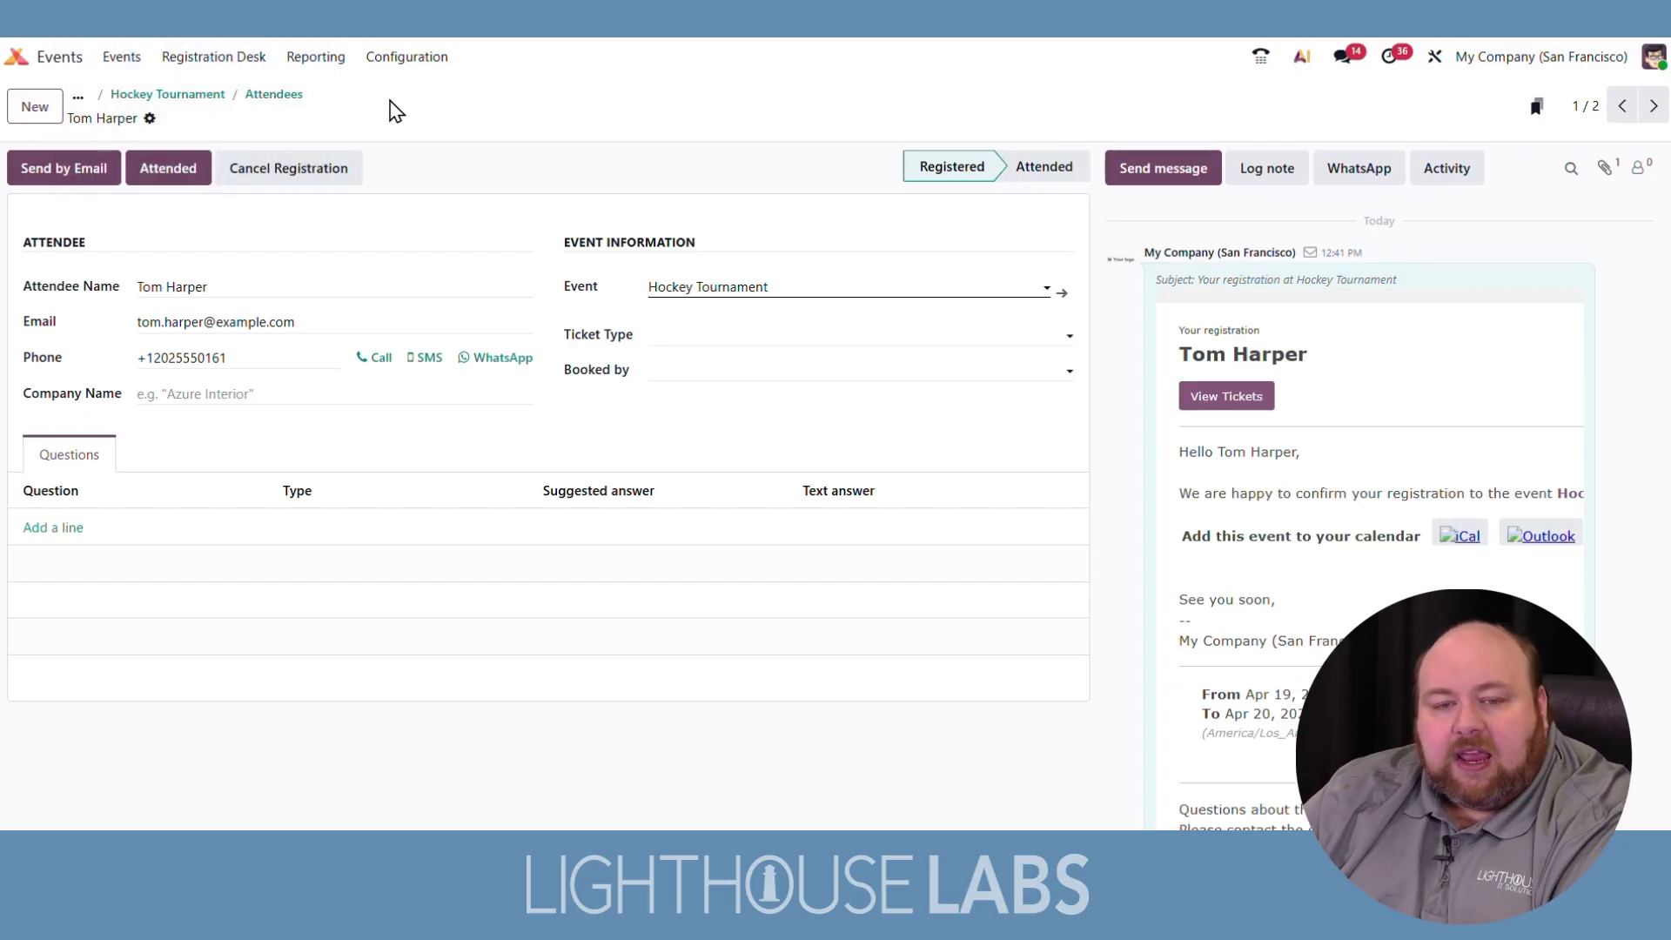
left_click(218, 95)
left_click(692, 104)
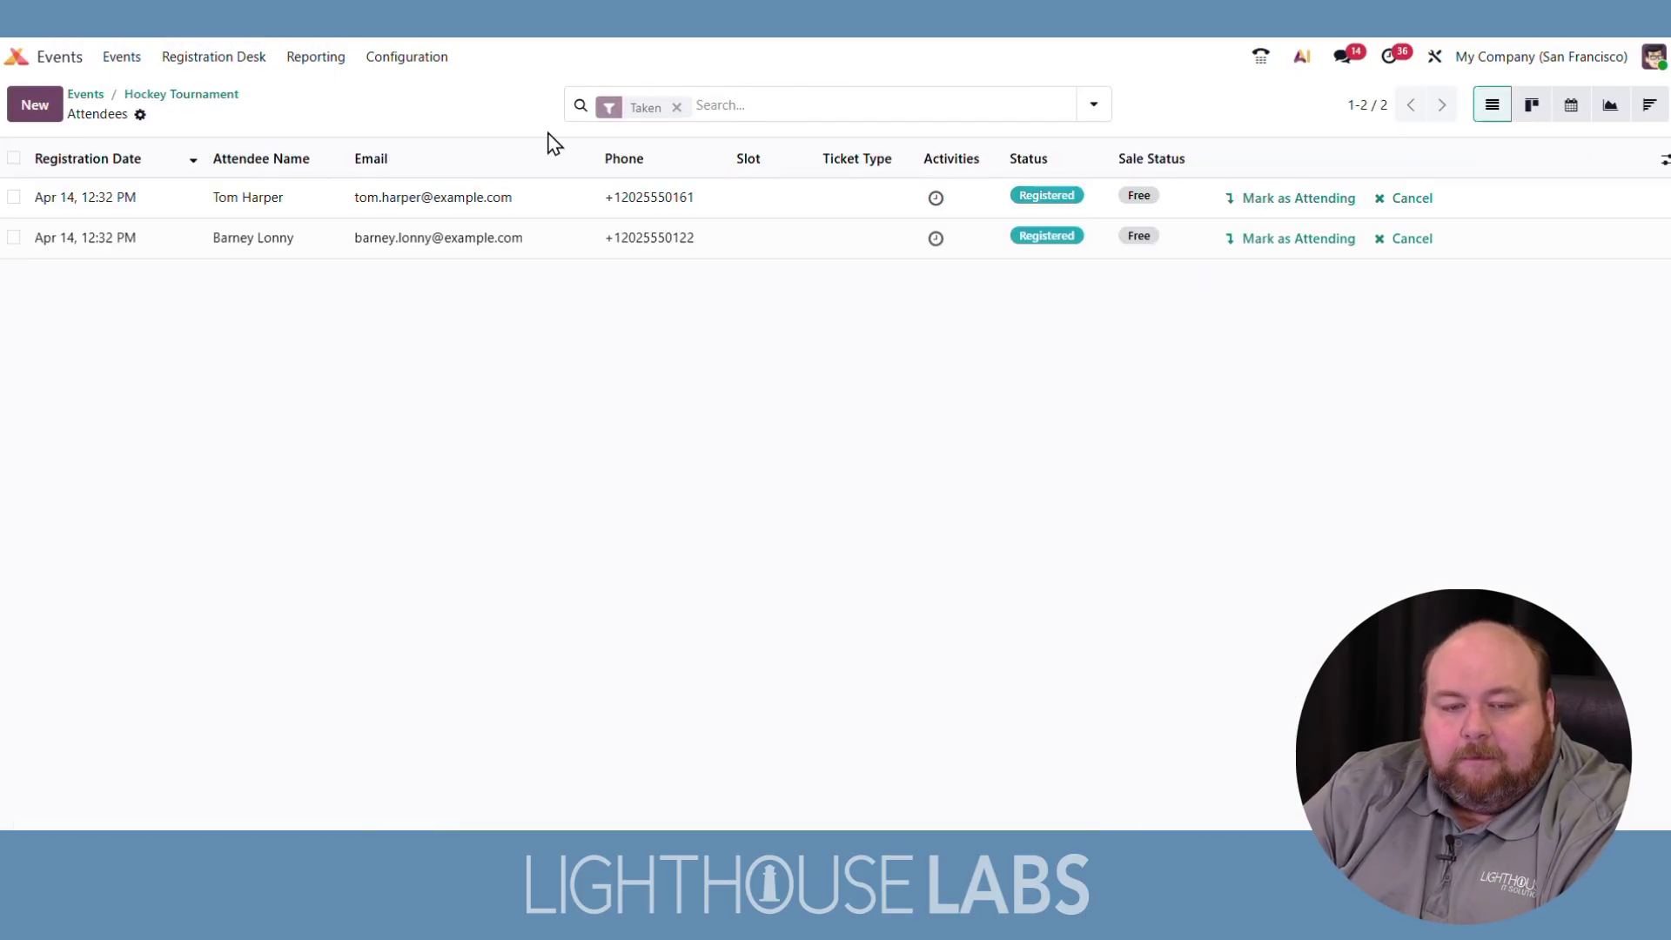
left_click(14, 197)
left_click(14, 197)
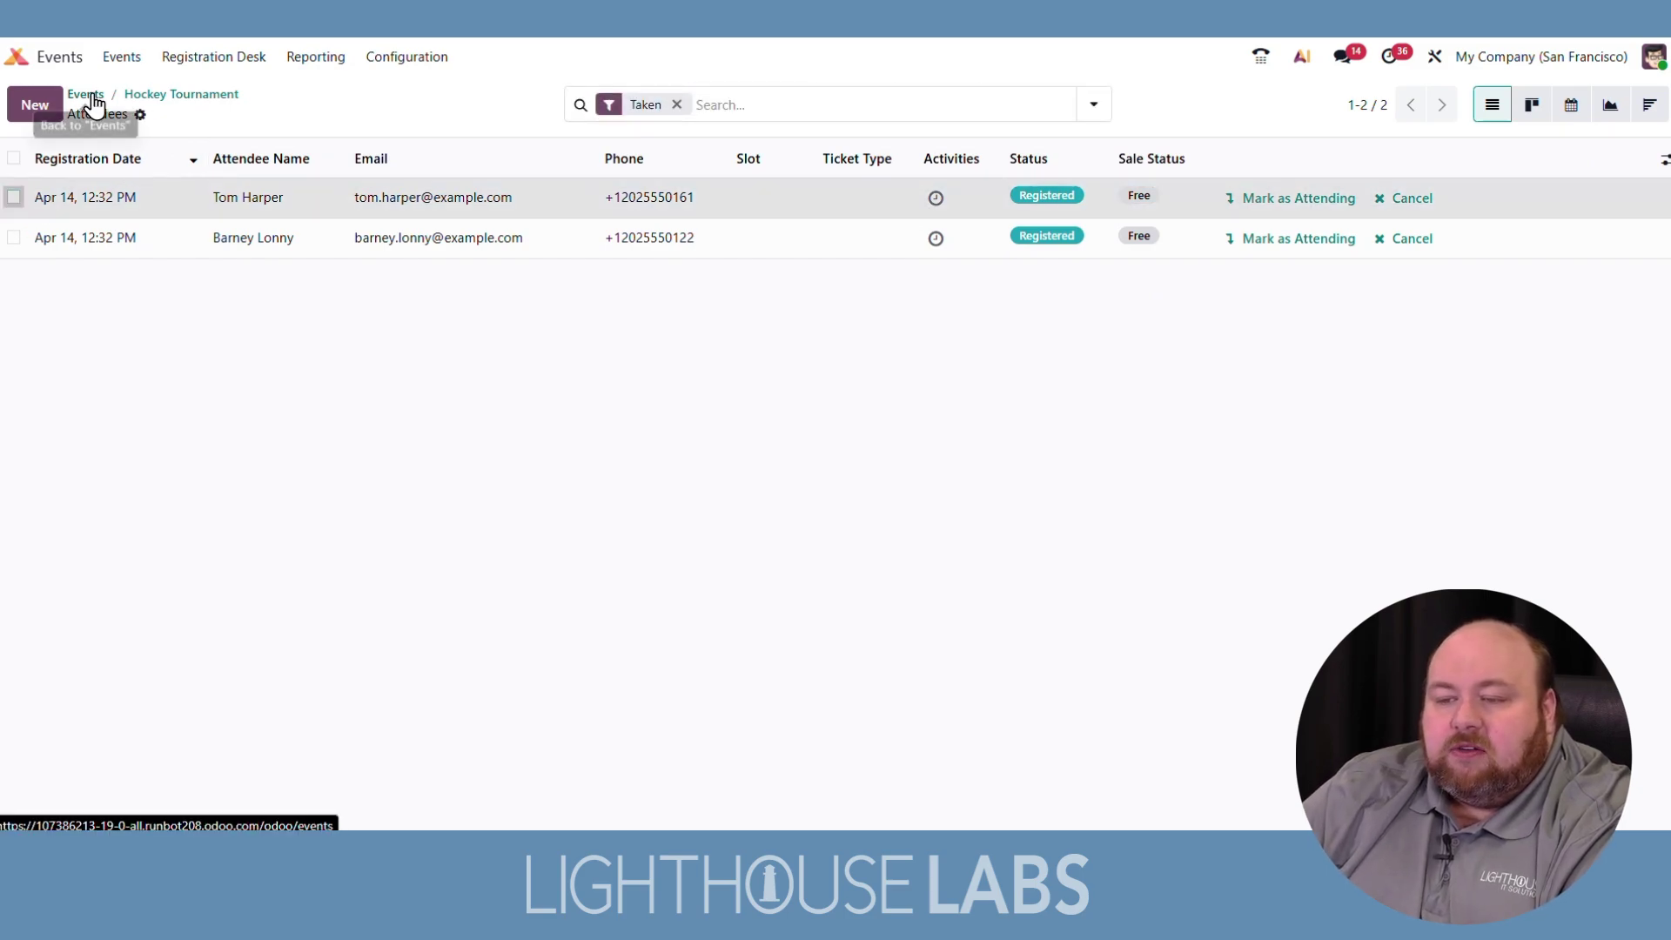
left_click(94, 98)
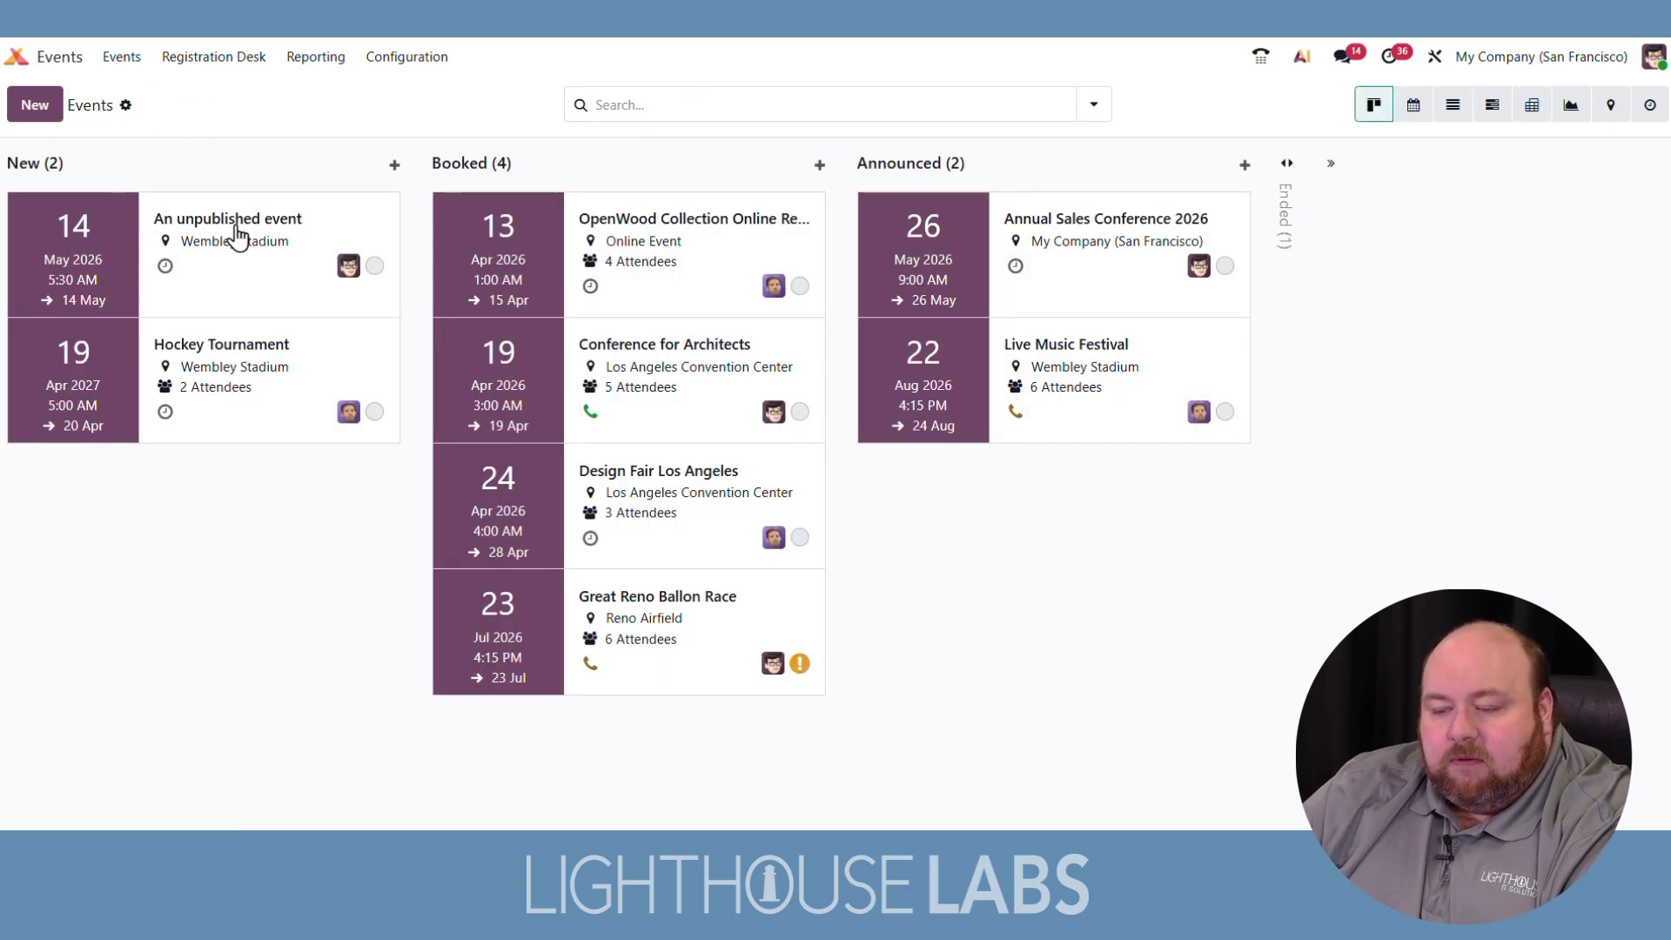
Step: Review the communication, questions, and notes and documents settings of the event named An unpublished event, and return to the events overview
left_click(240, 236)
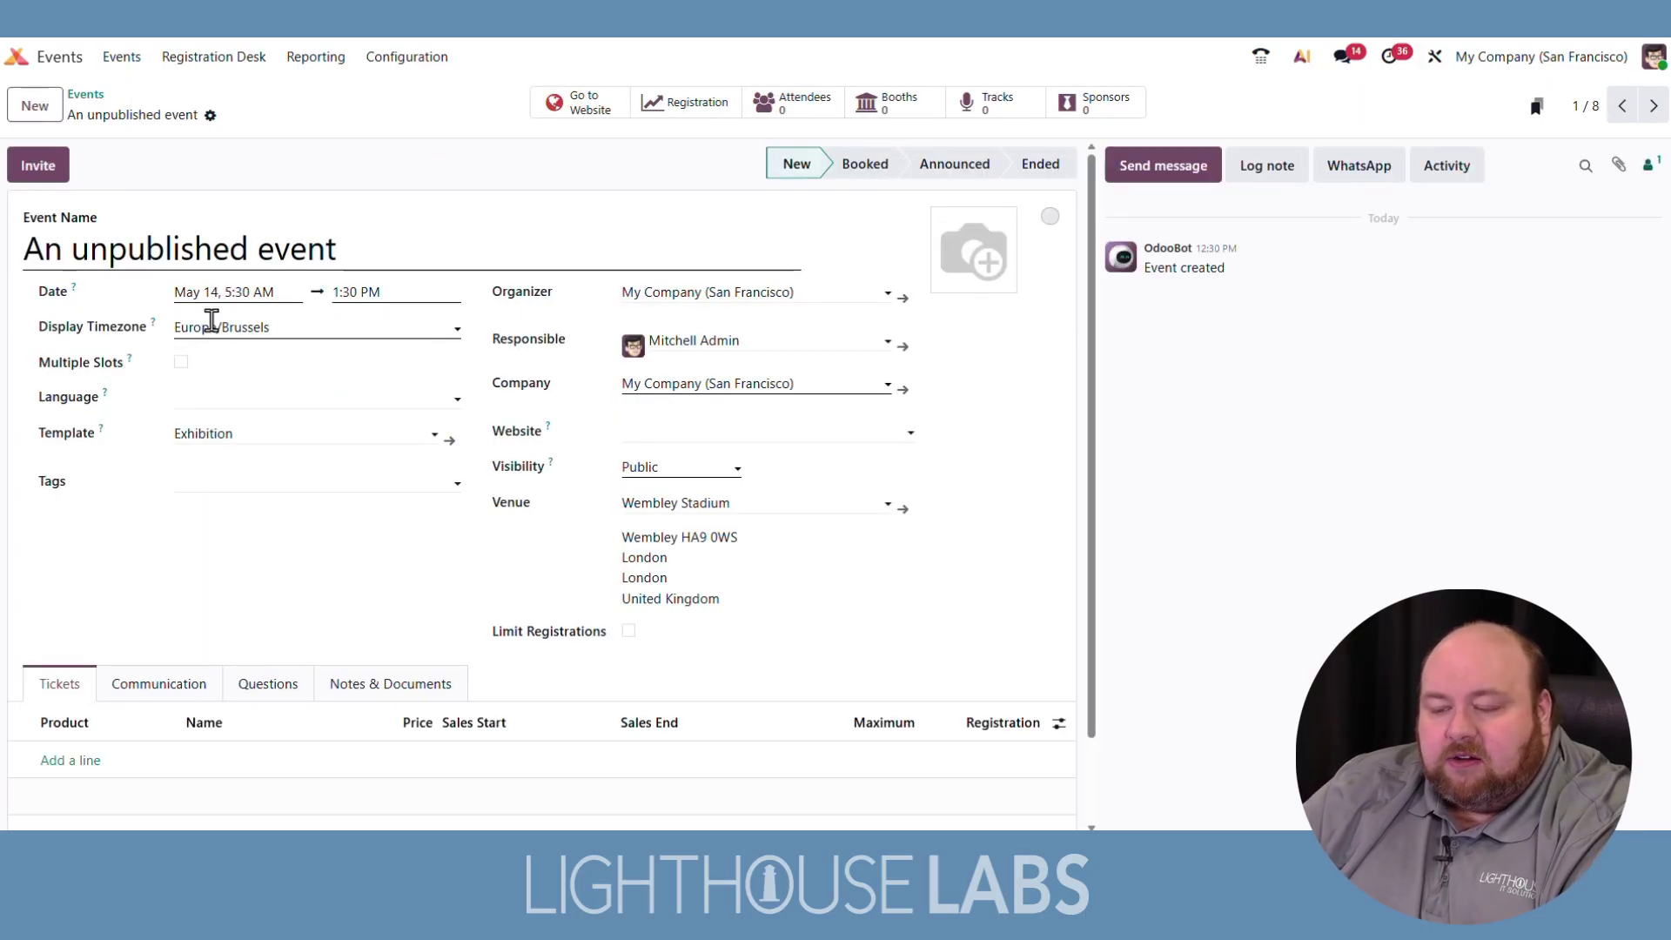
left_click(195, 690)
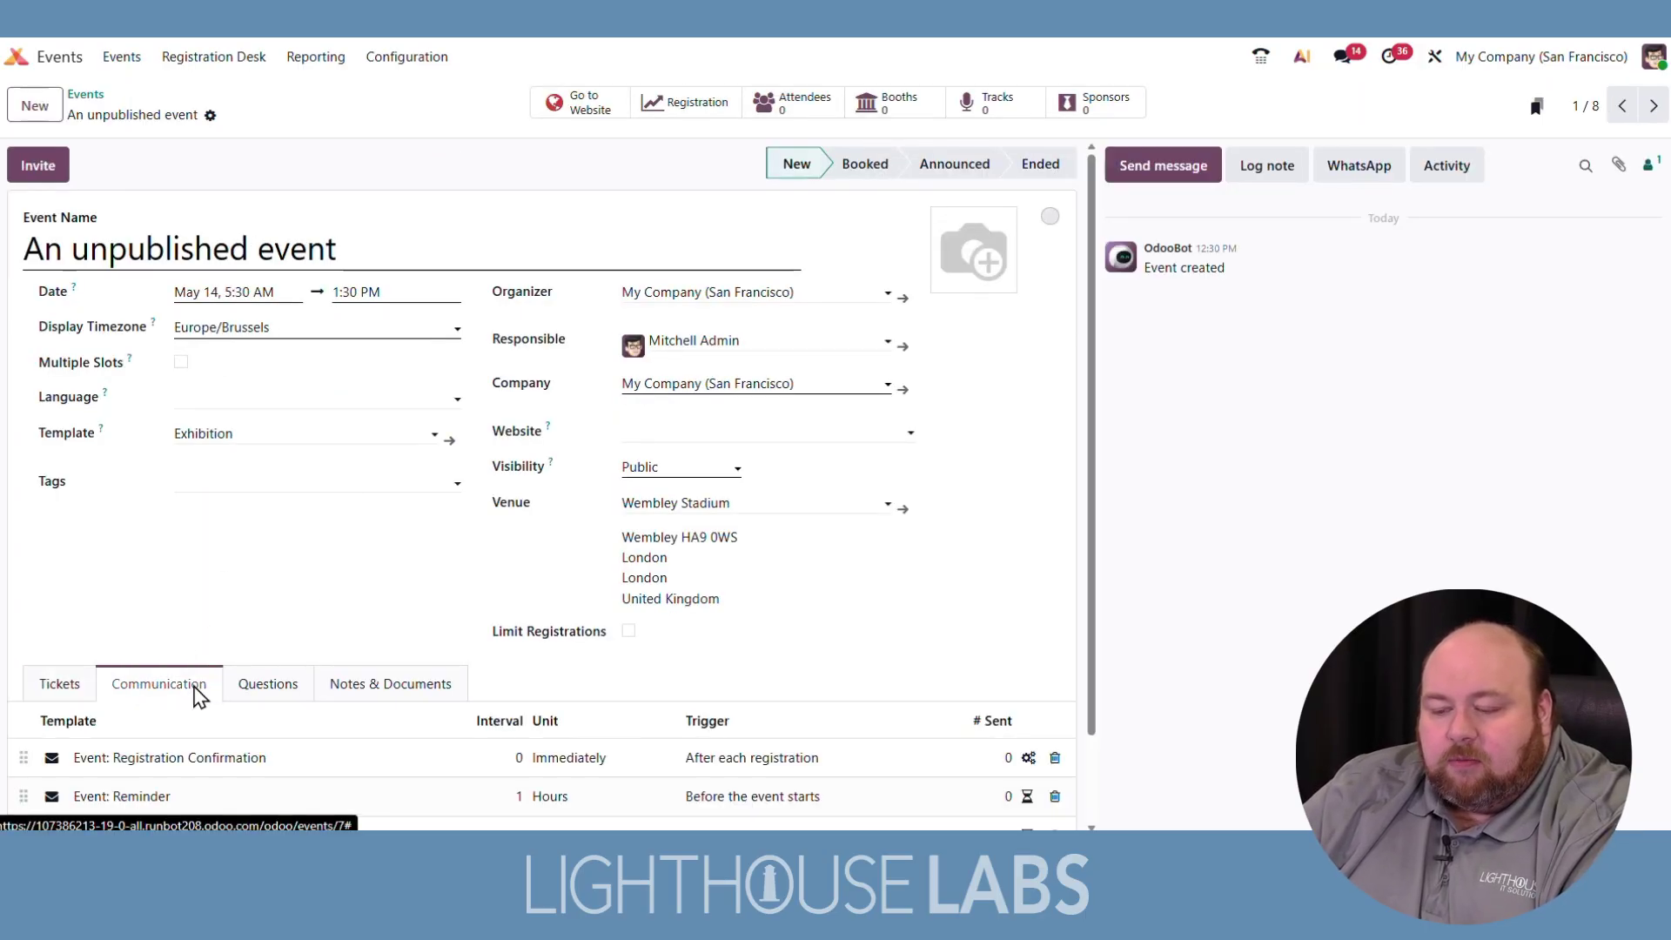
scroll(195, 694, "down", 1)
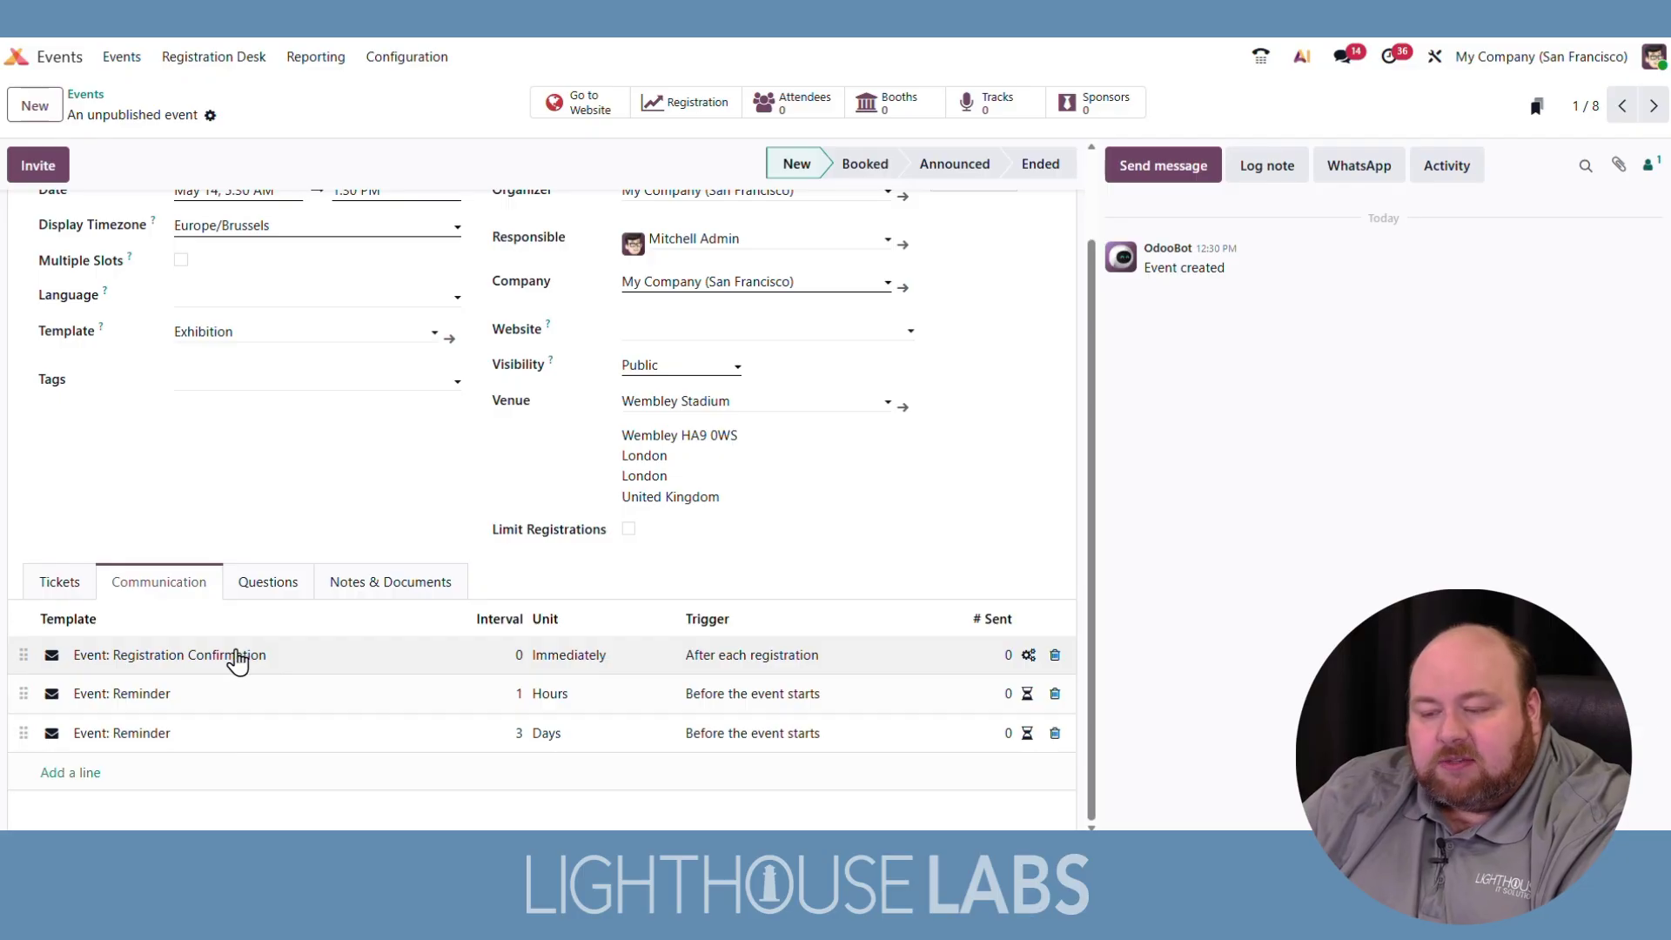
left_click(273, 590)
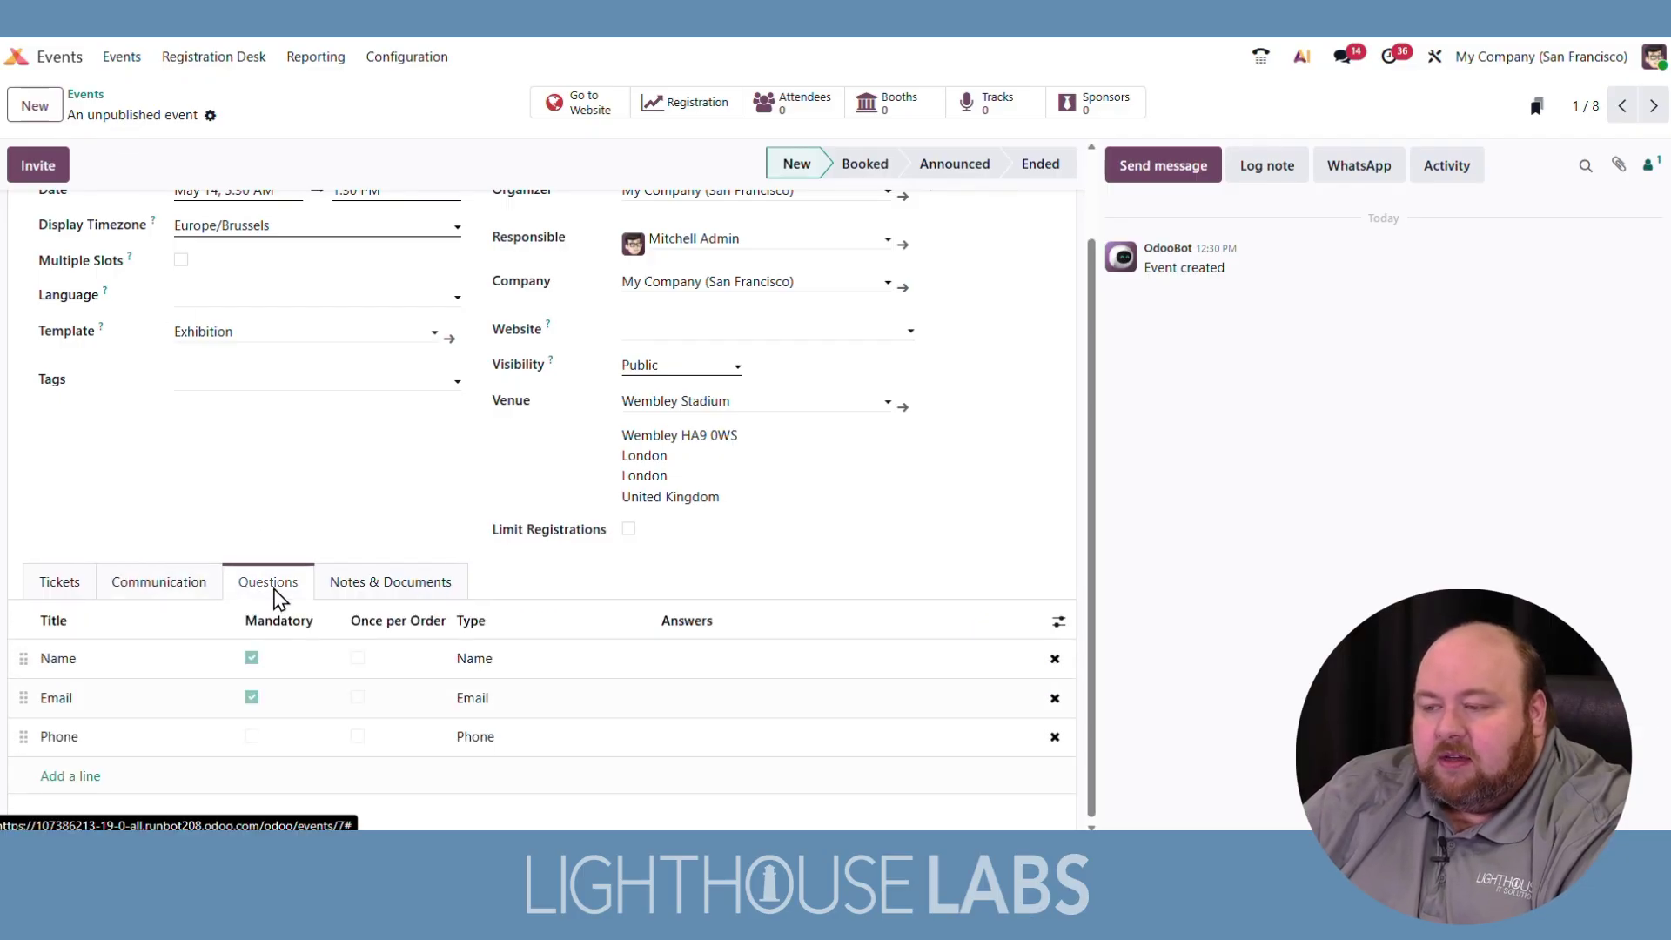
left_click(431, 591)
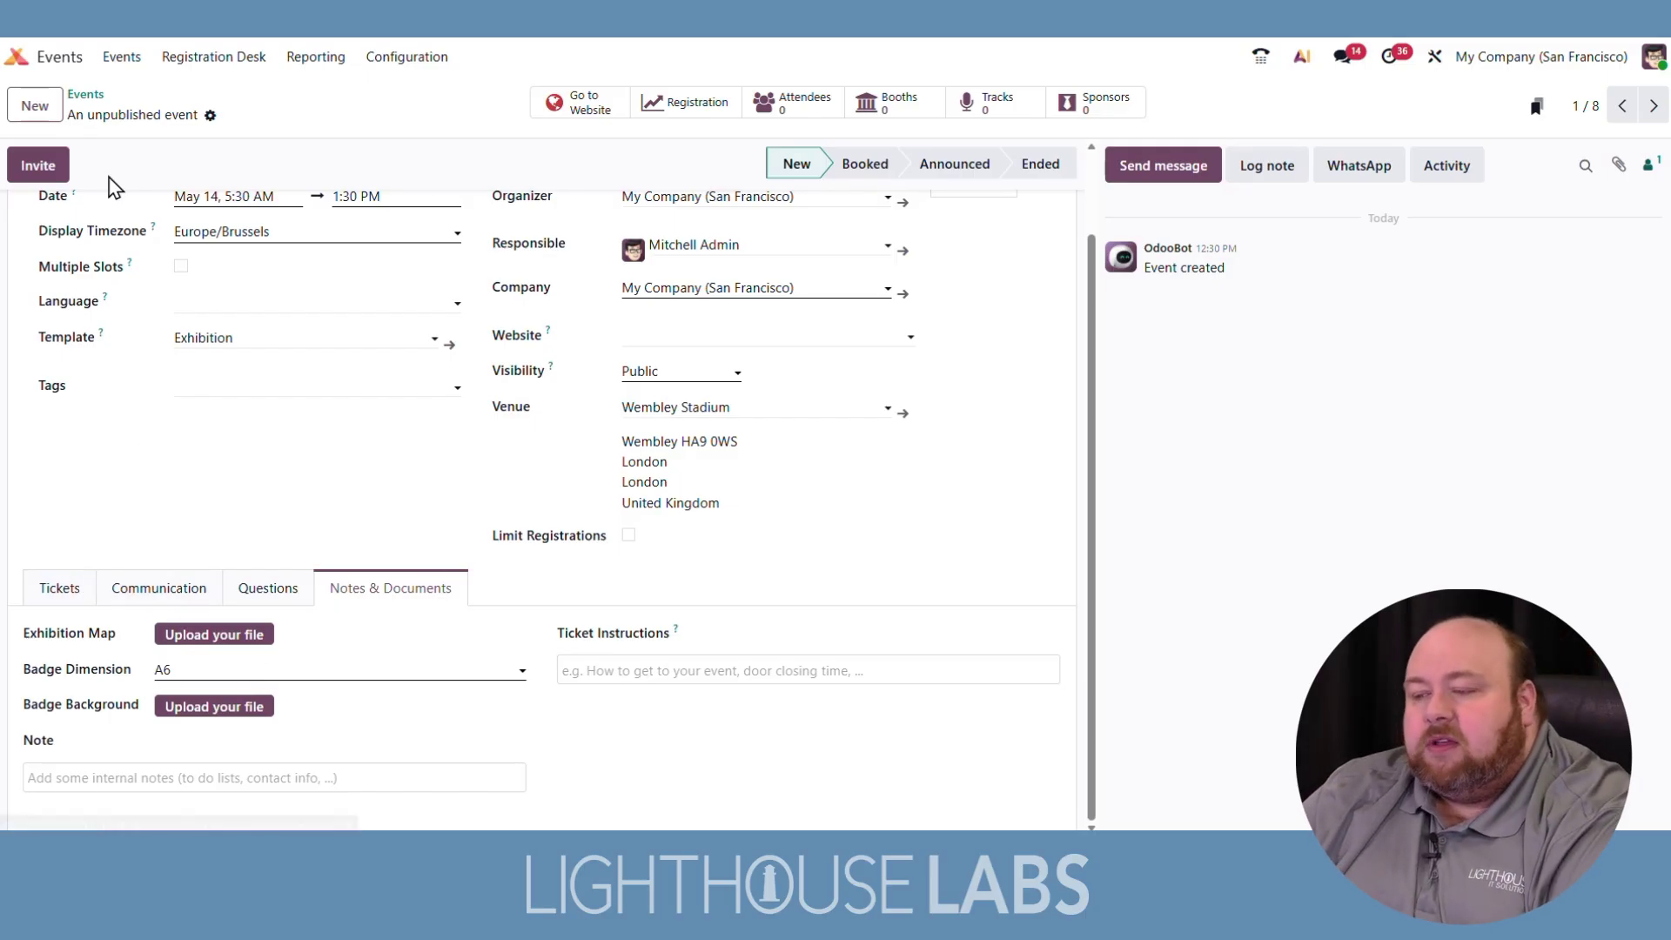
left_click(85, 94)
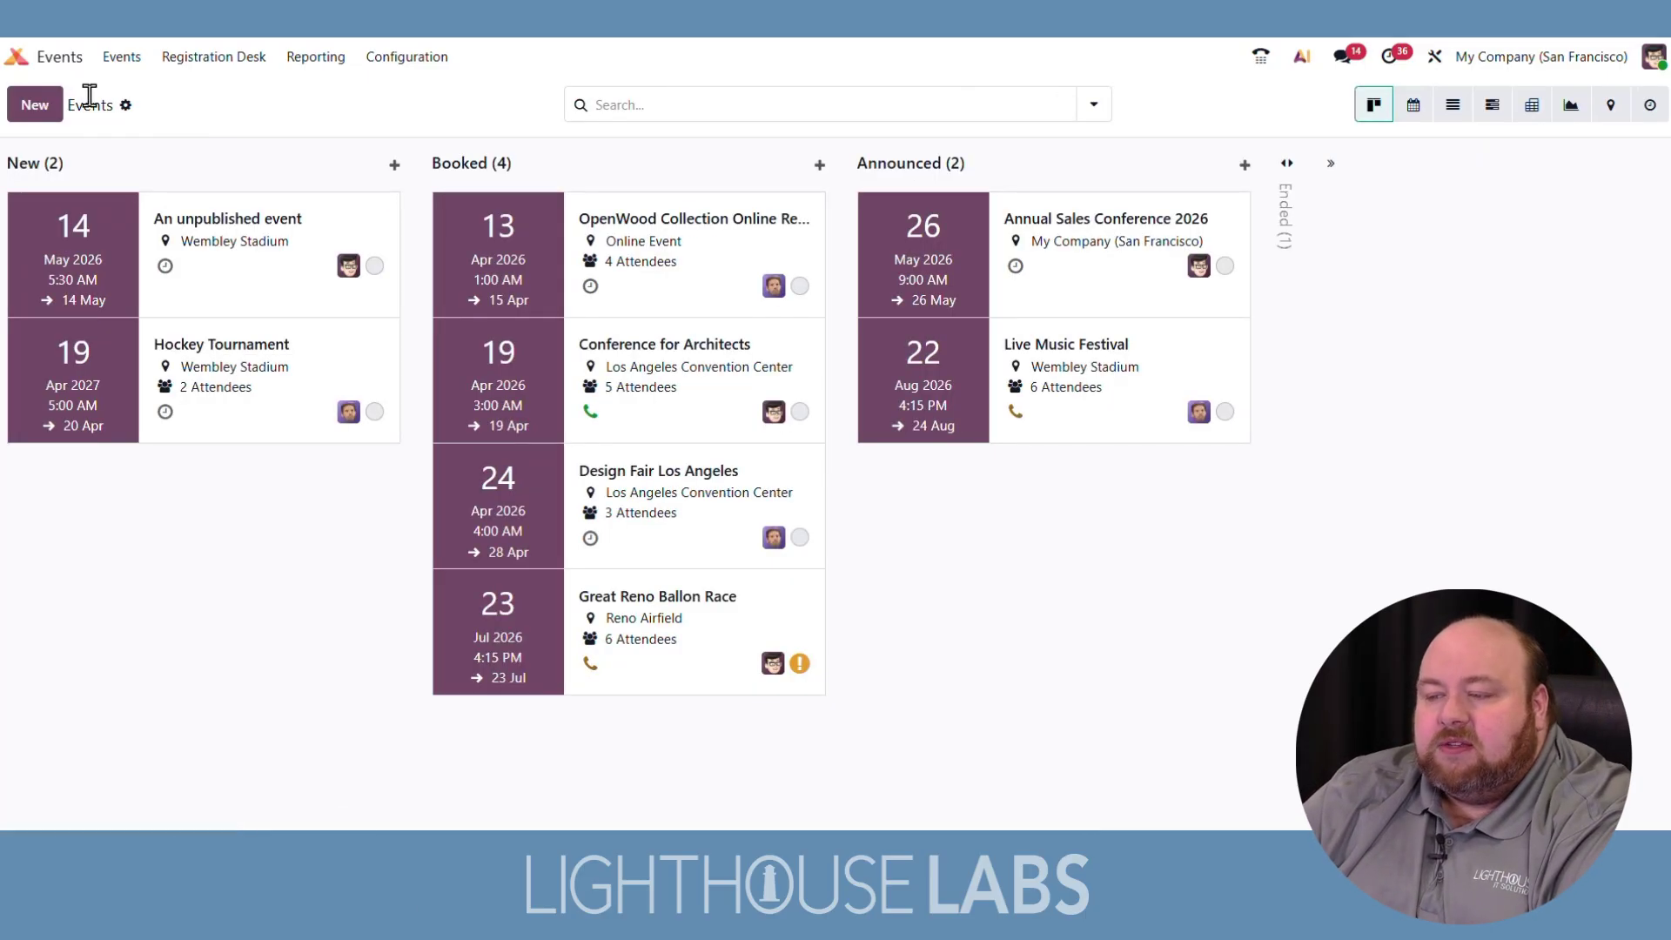
Step: Review the registration questions and scheduled communications of the Annual Sales Conference 2026 event
left_click(1061, 246)
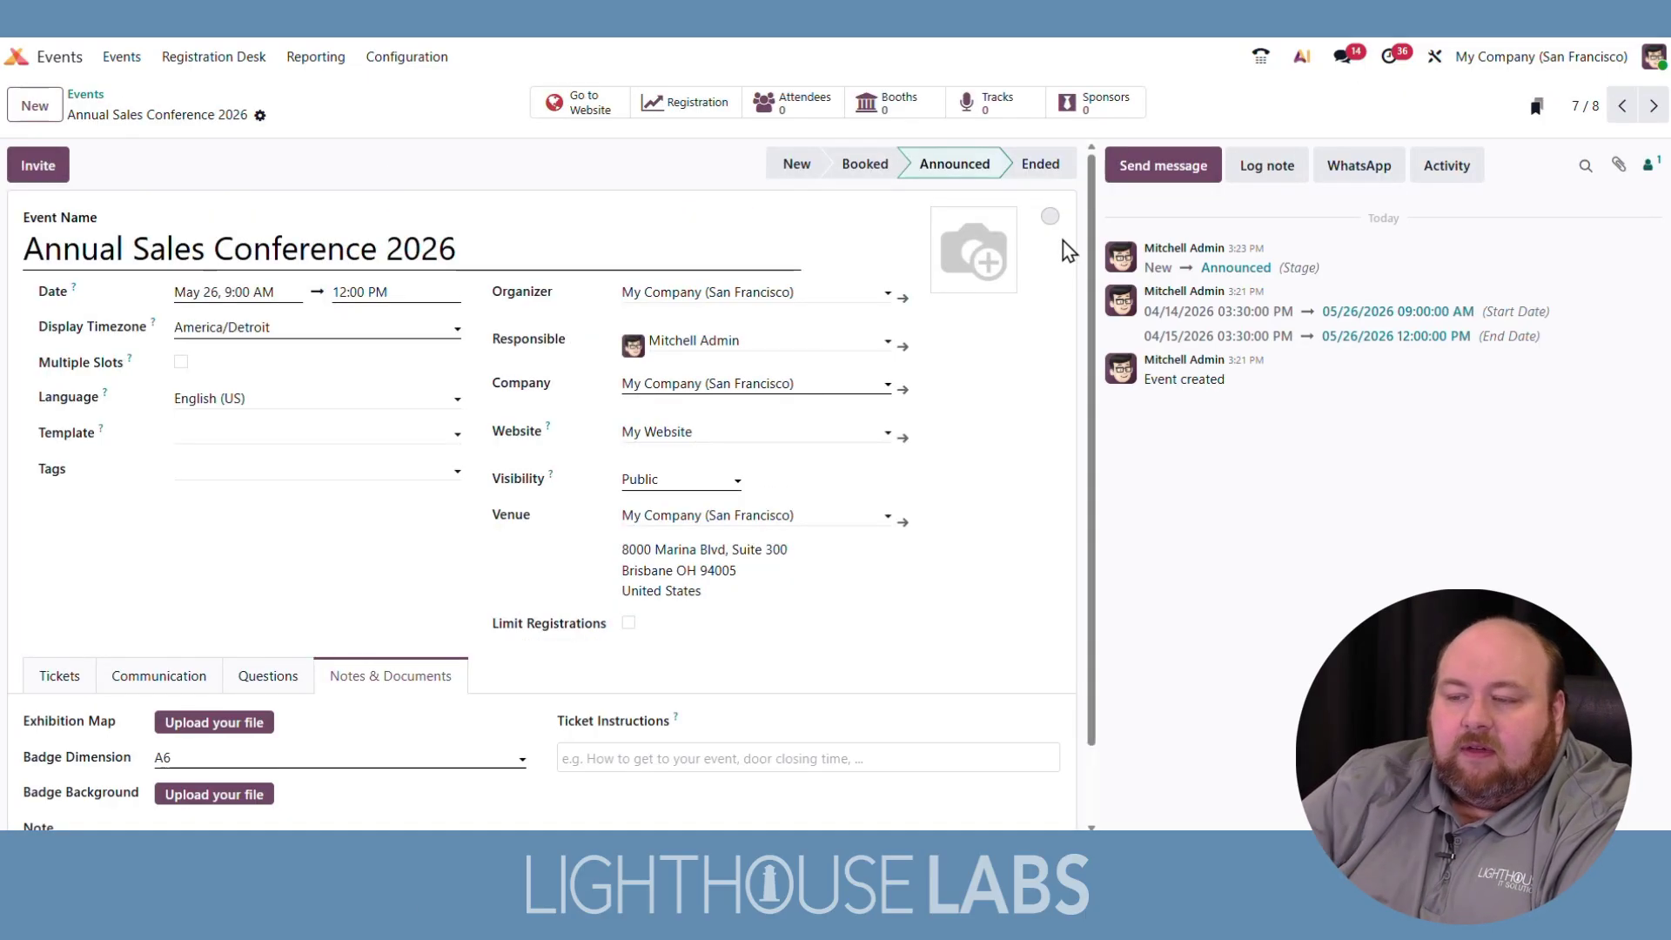
scroll(374, 609, "down", 1)
left_click(248, 592)
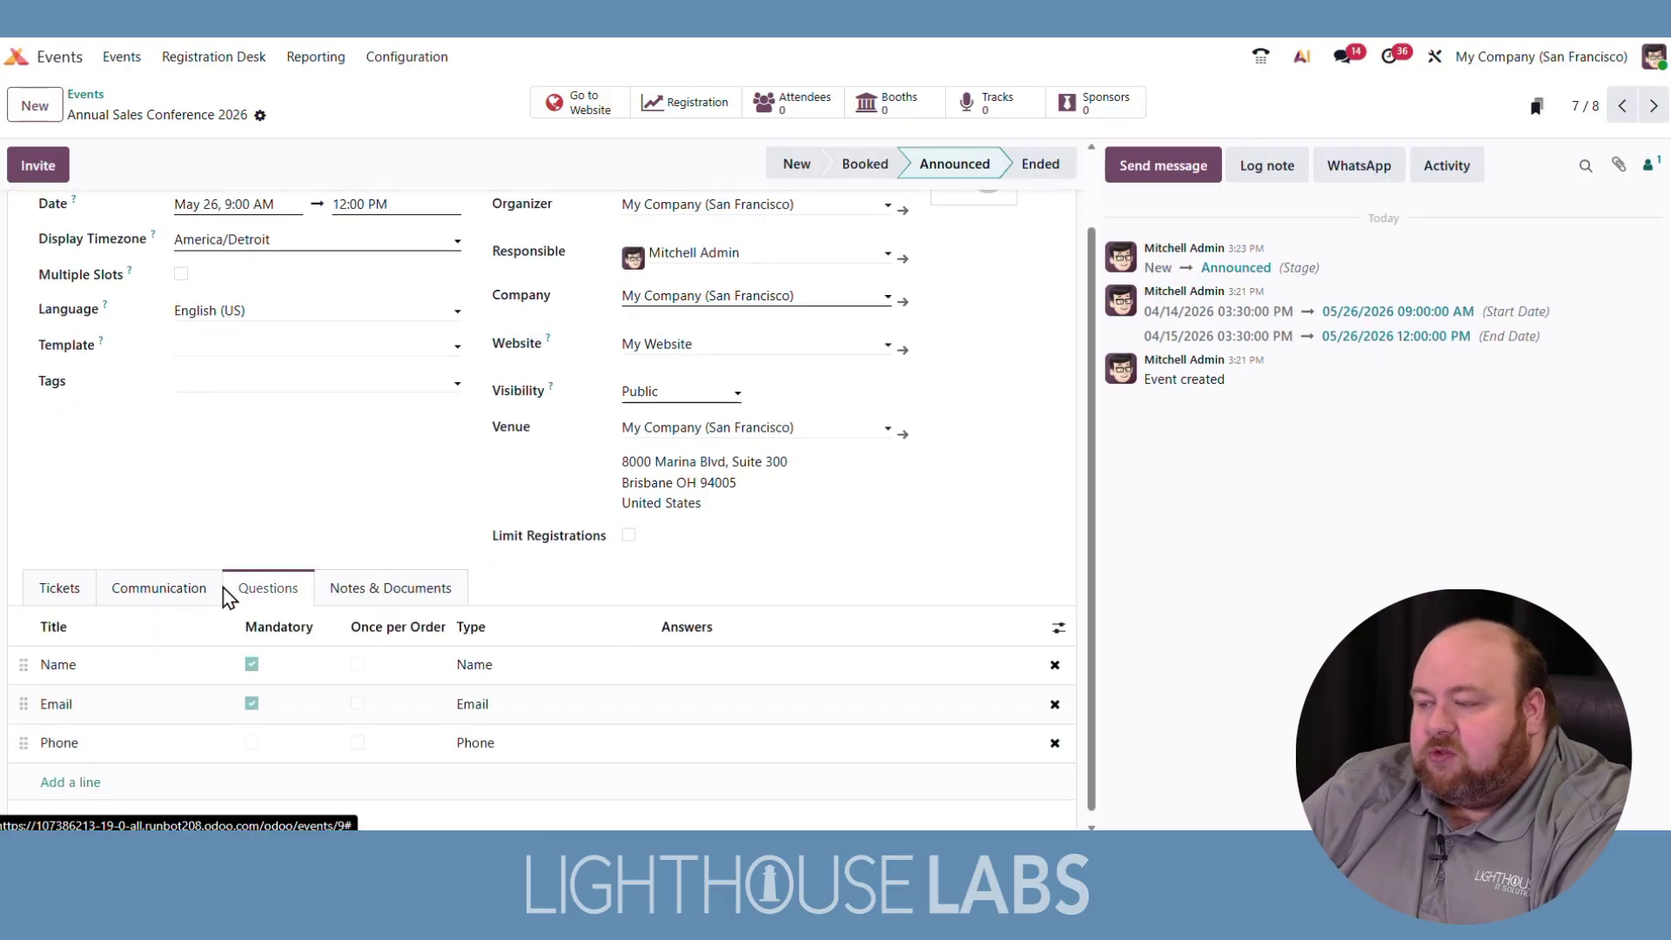
left_click(195, 594)
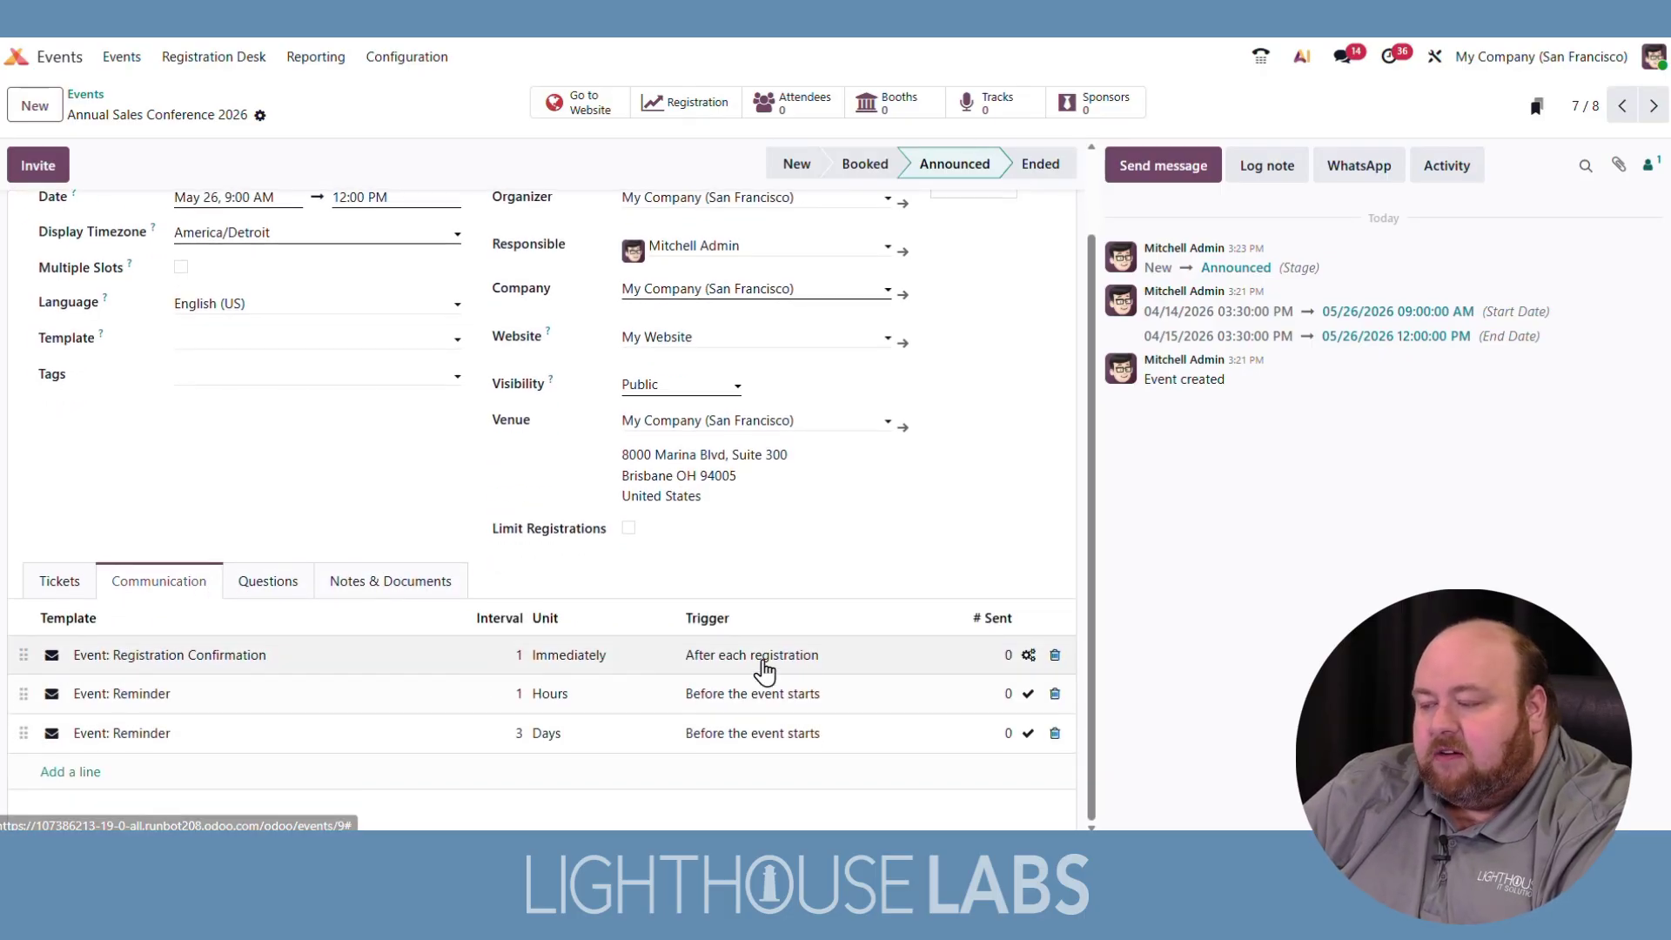
scroll(707, 724, "up", 1)
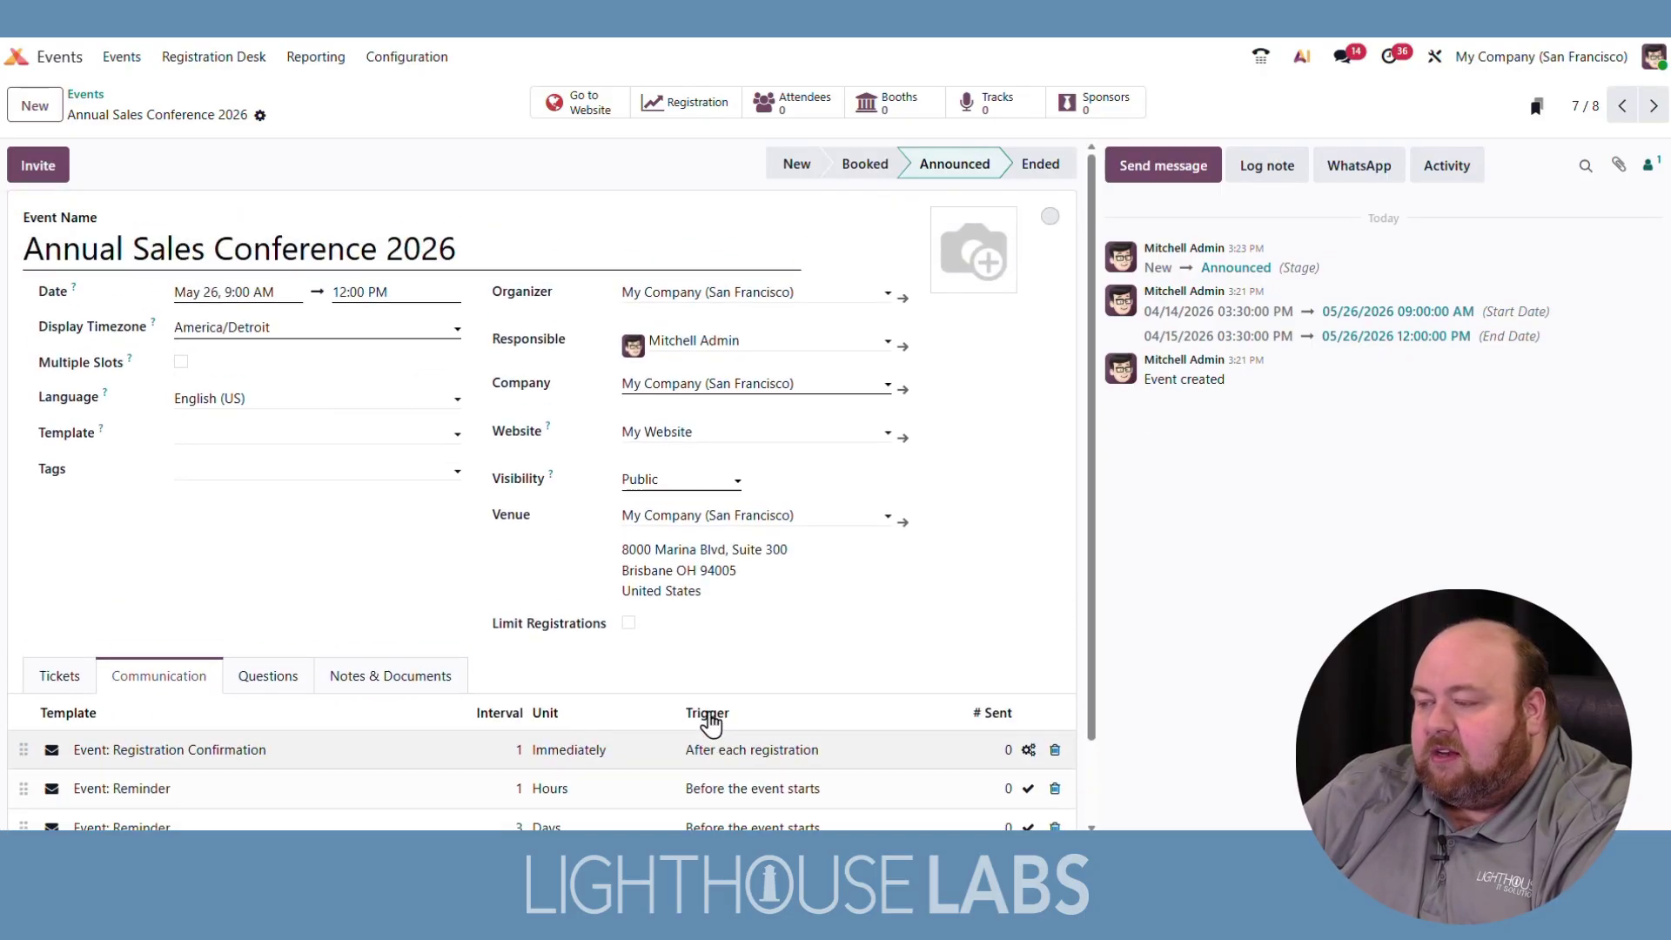
Step: Preview the event's website page and try ticket quantities in its registration form, closing the form without registering
left_click(592, 109)
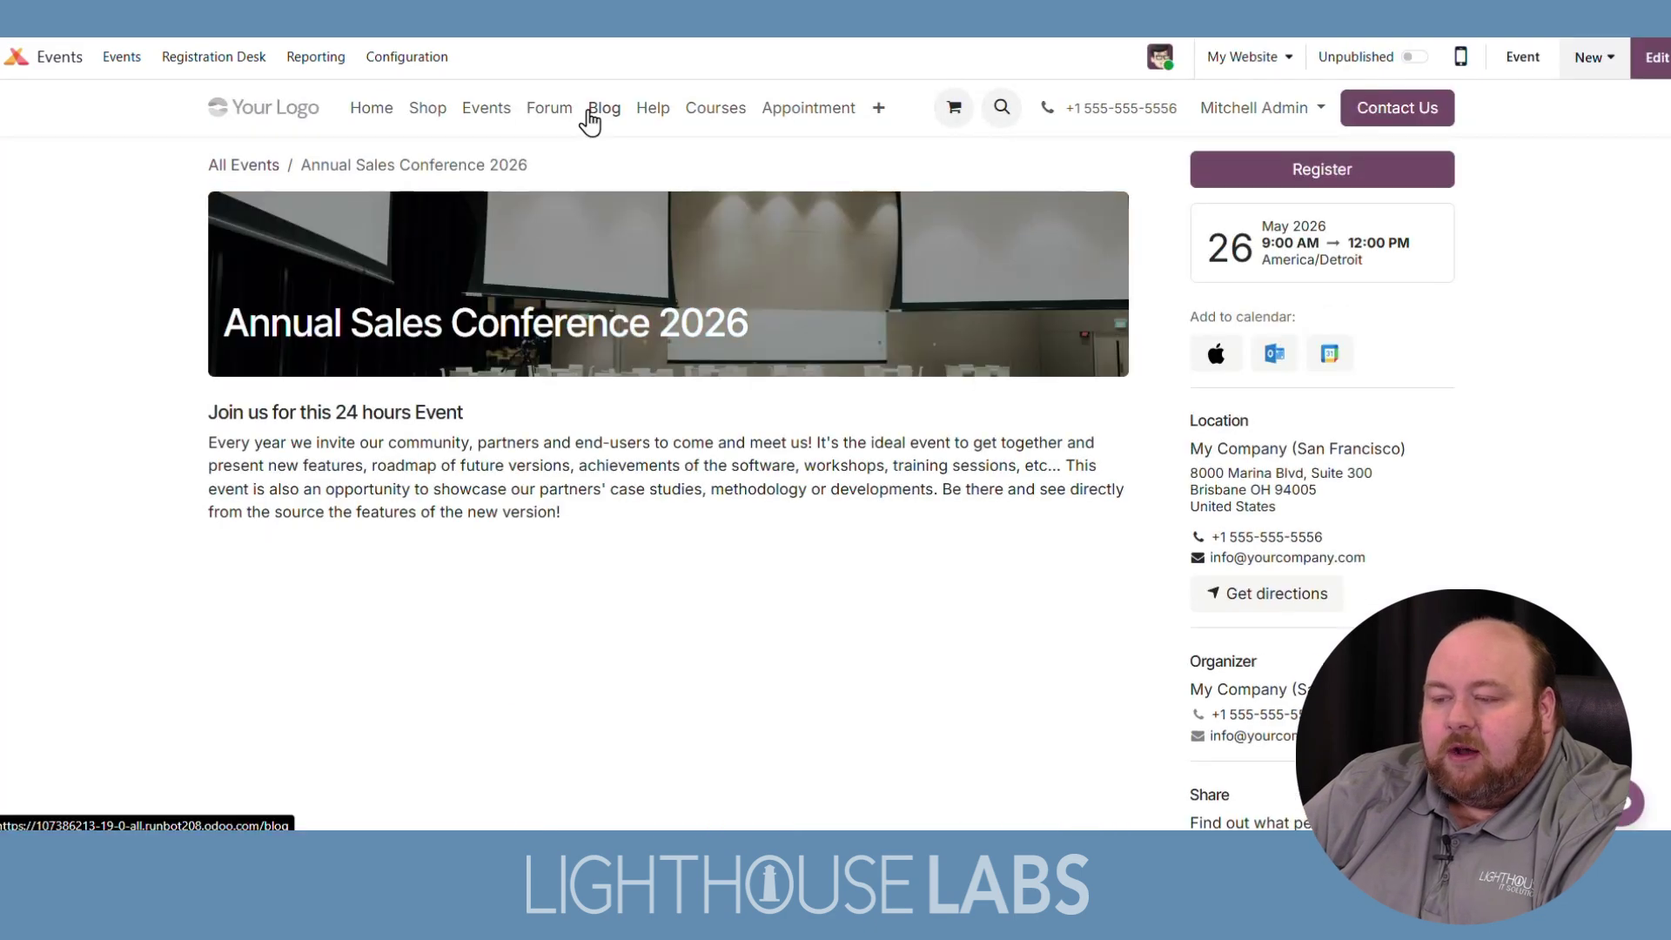
left_click(1380, 178)
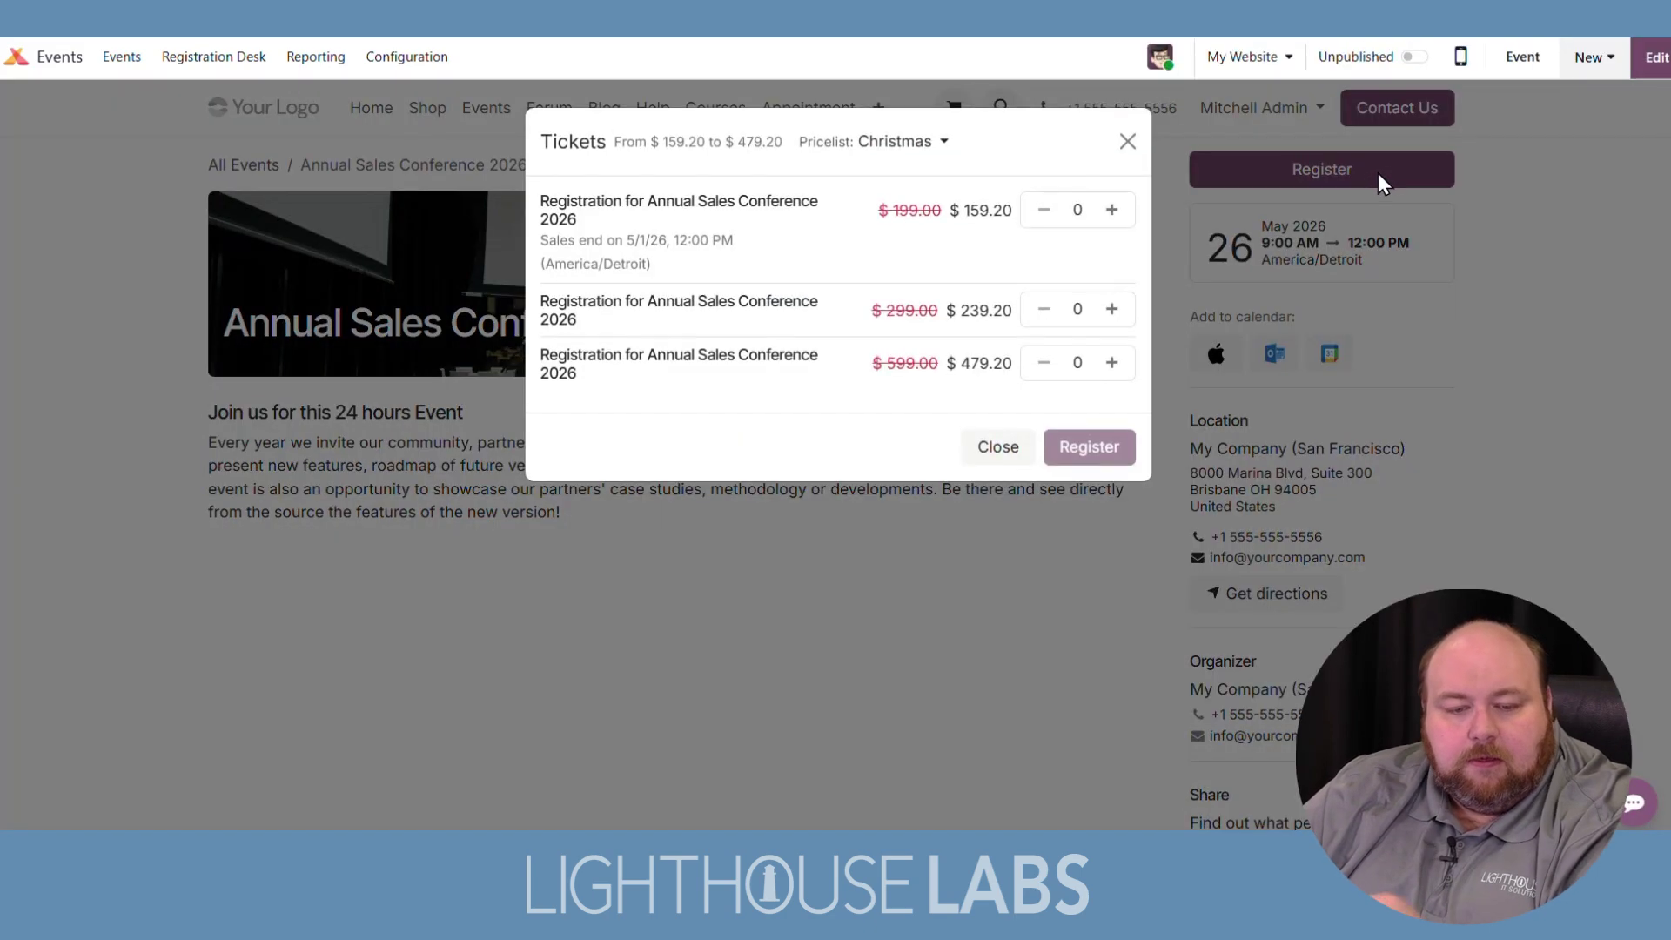
left_click(1112, 210)
left_click(1113, 311)
left_click(1112, 362)
left_click(1044, 310)
left_click(1043, 211)
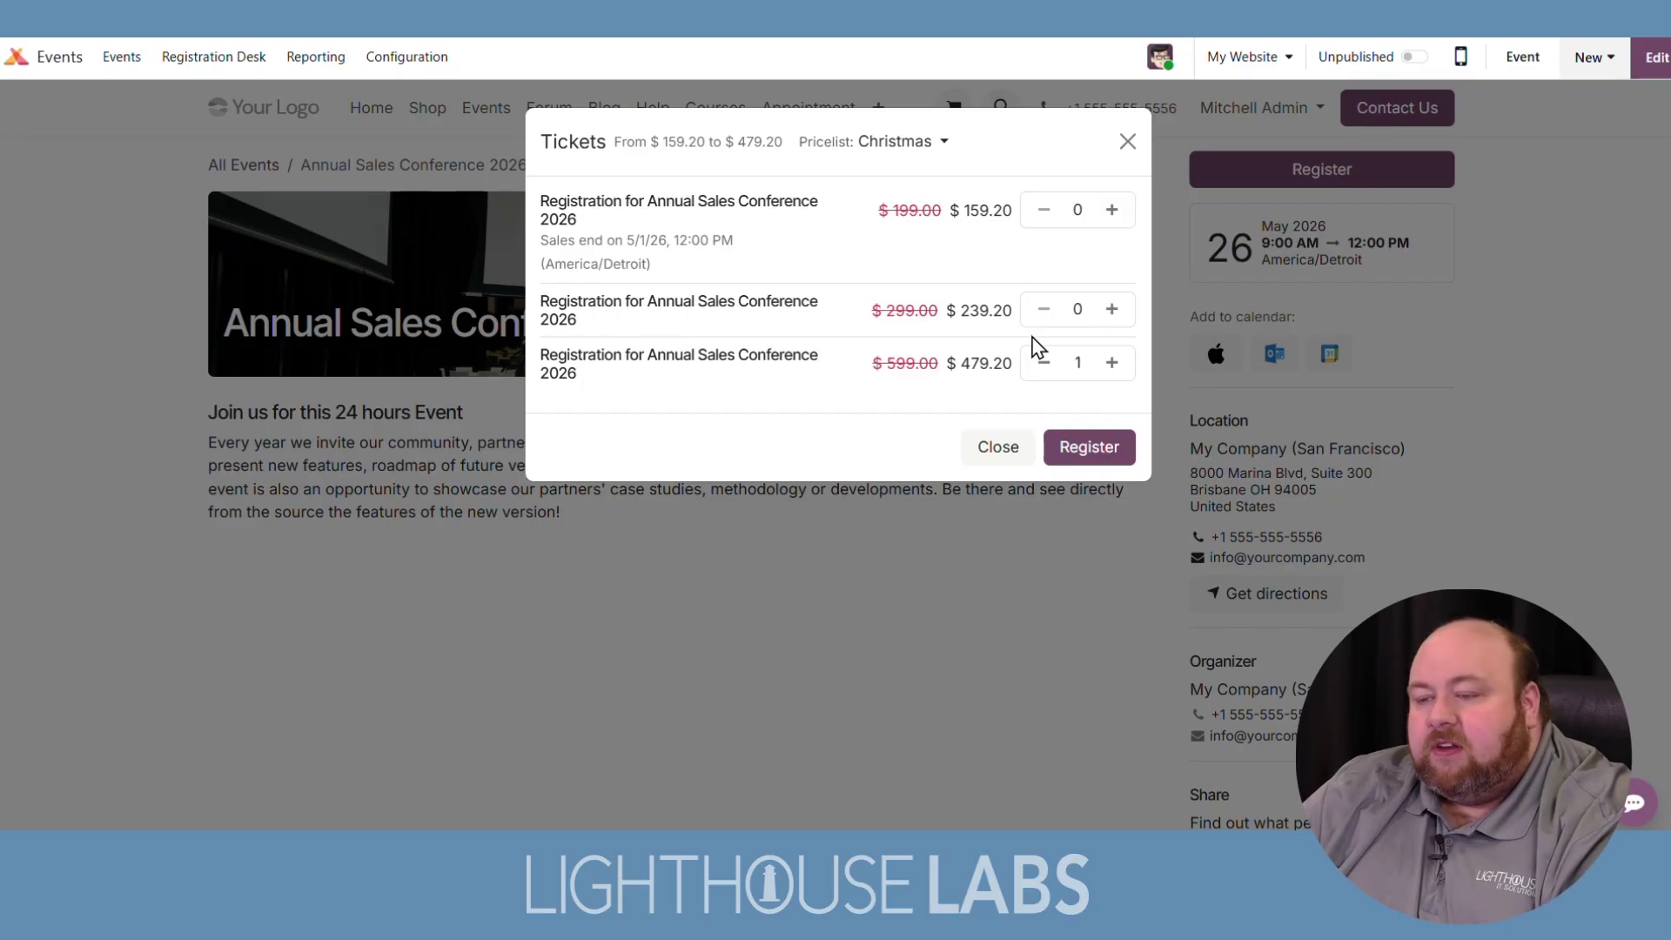
left_click(1000, 453)
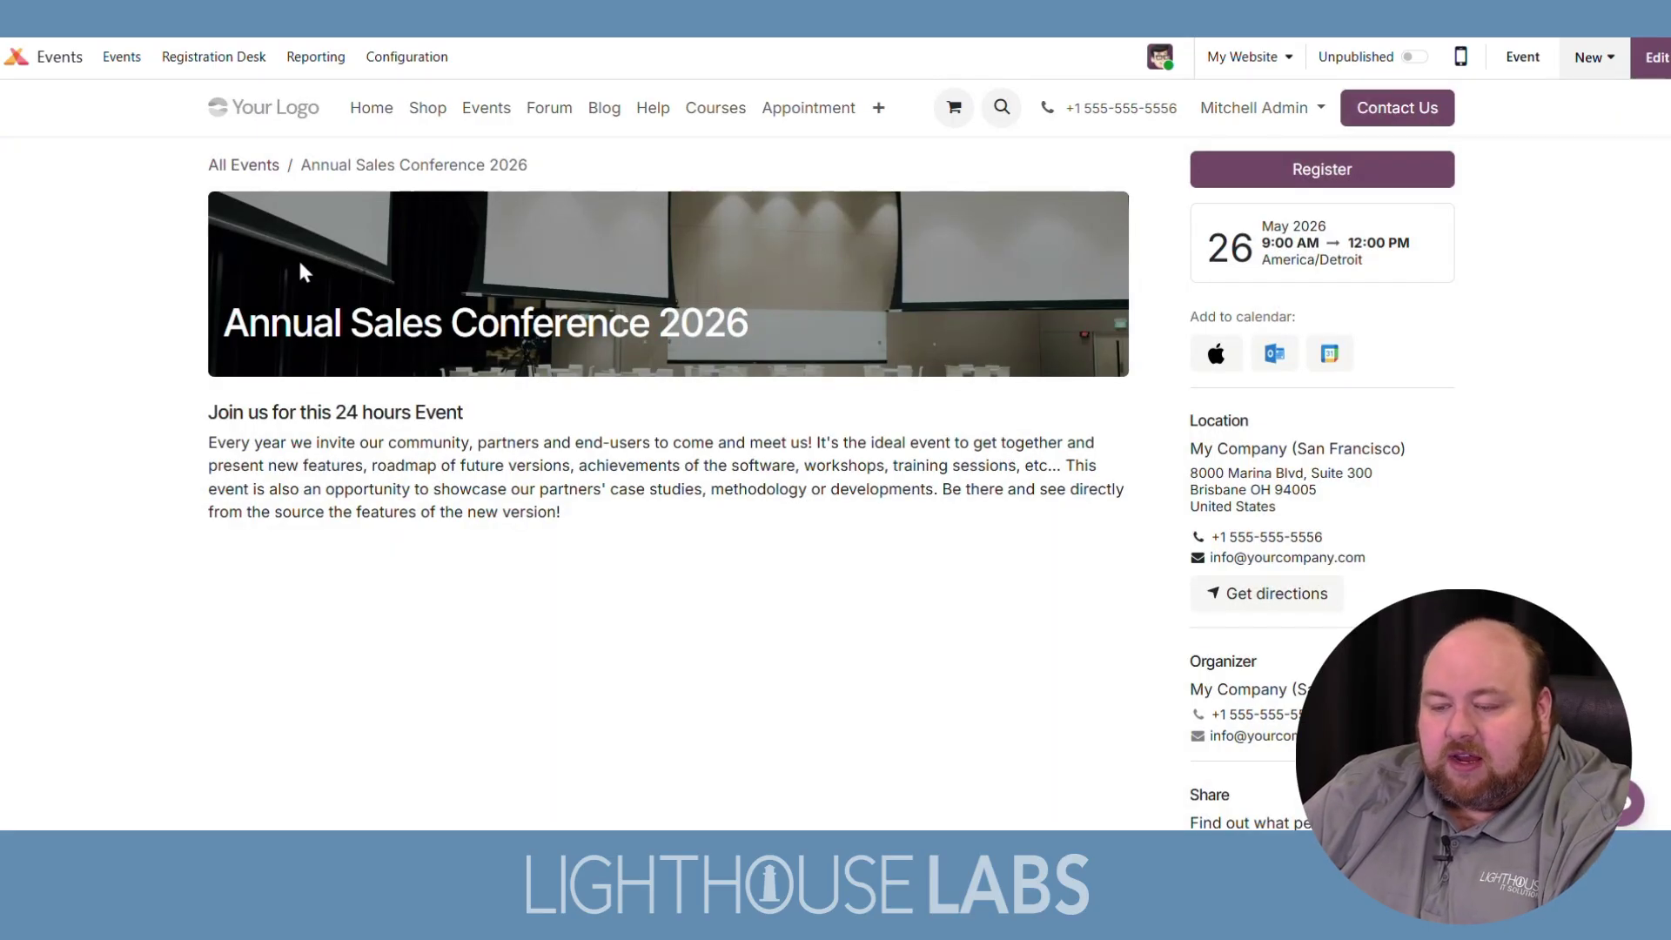
Step: Reopen the Annual Sales Conference 2026 event and try the tags Culture and Music on it, removing both again
left_click(121, 57)
left_click(975, 267)
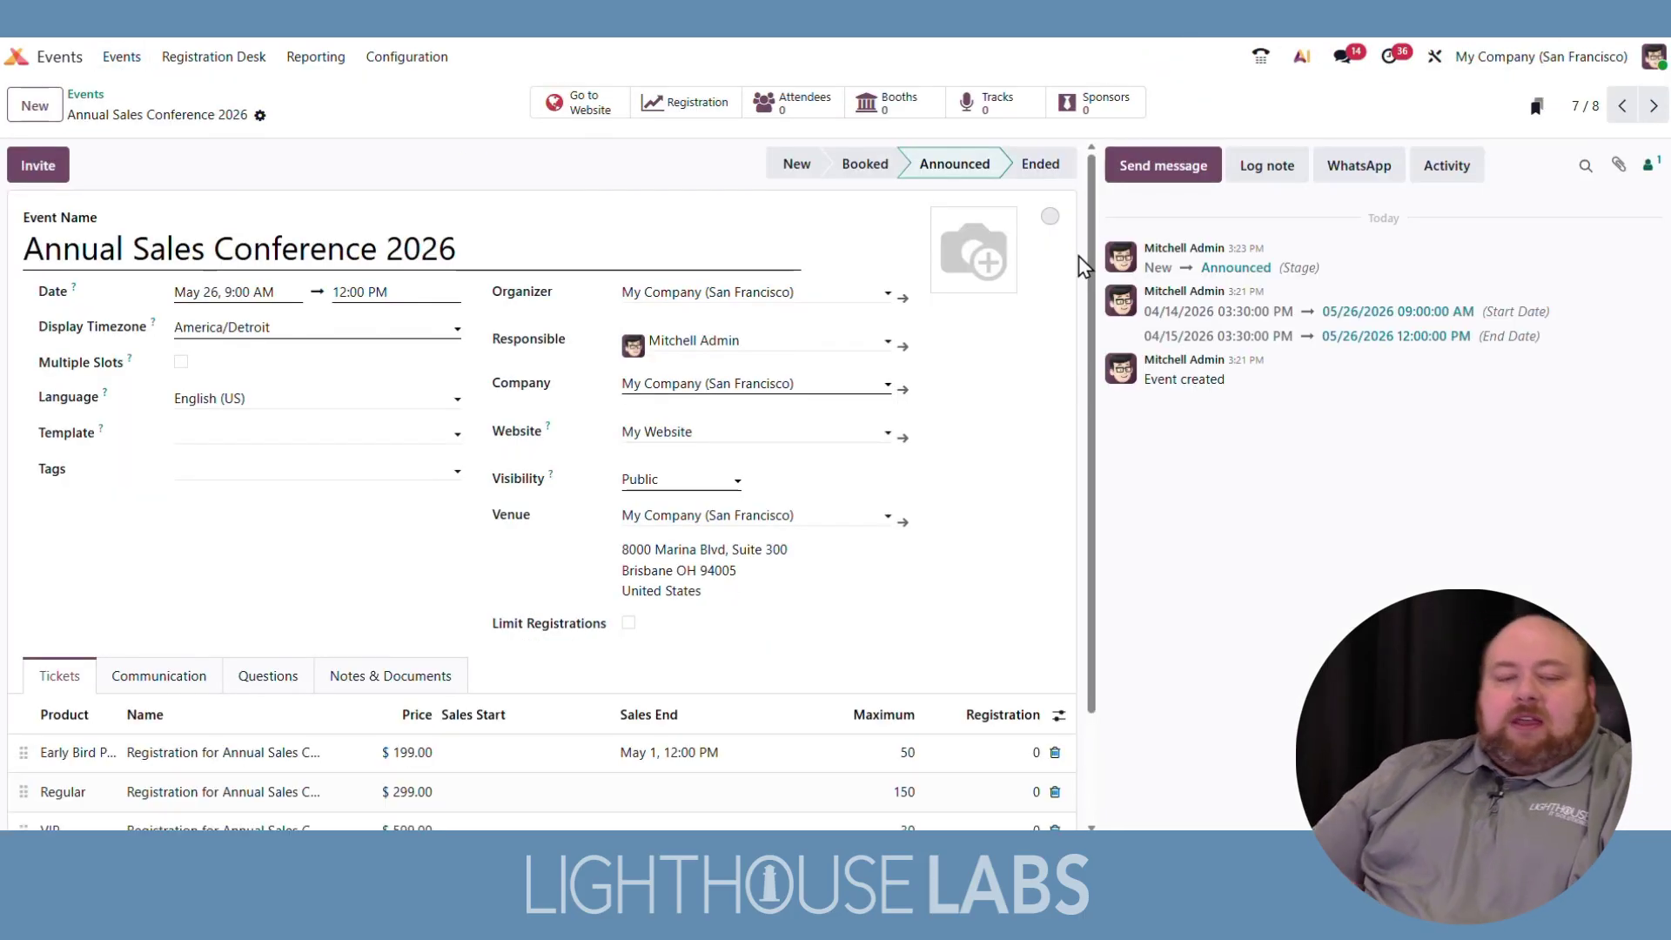
left_click(424, 464)
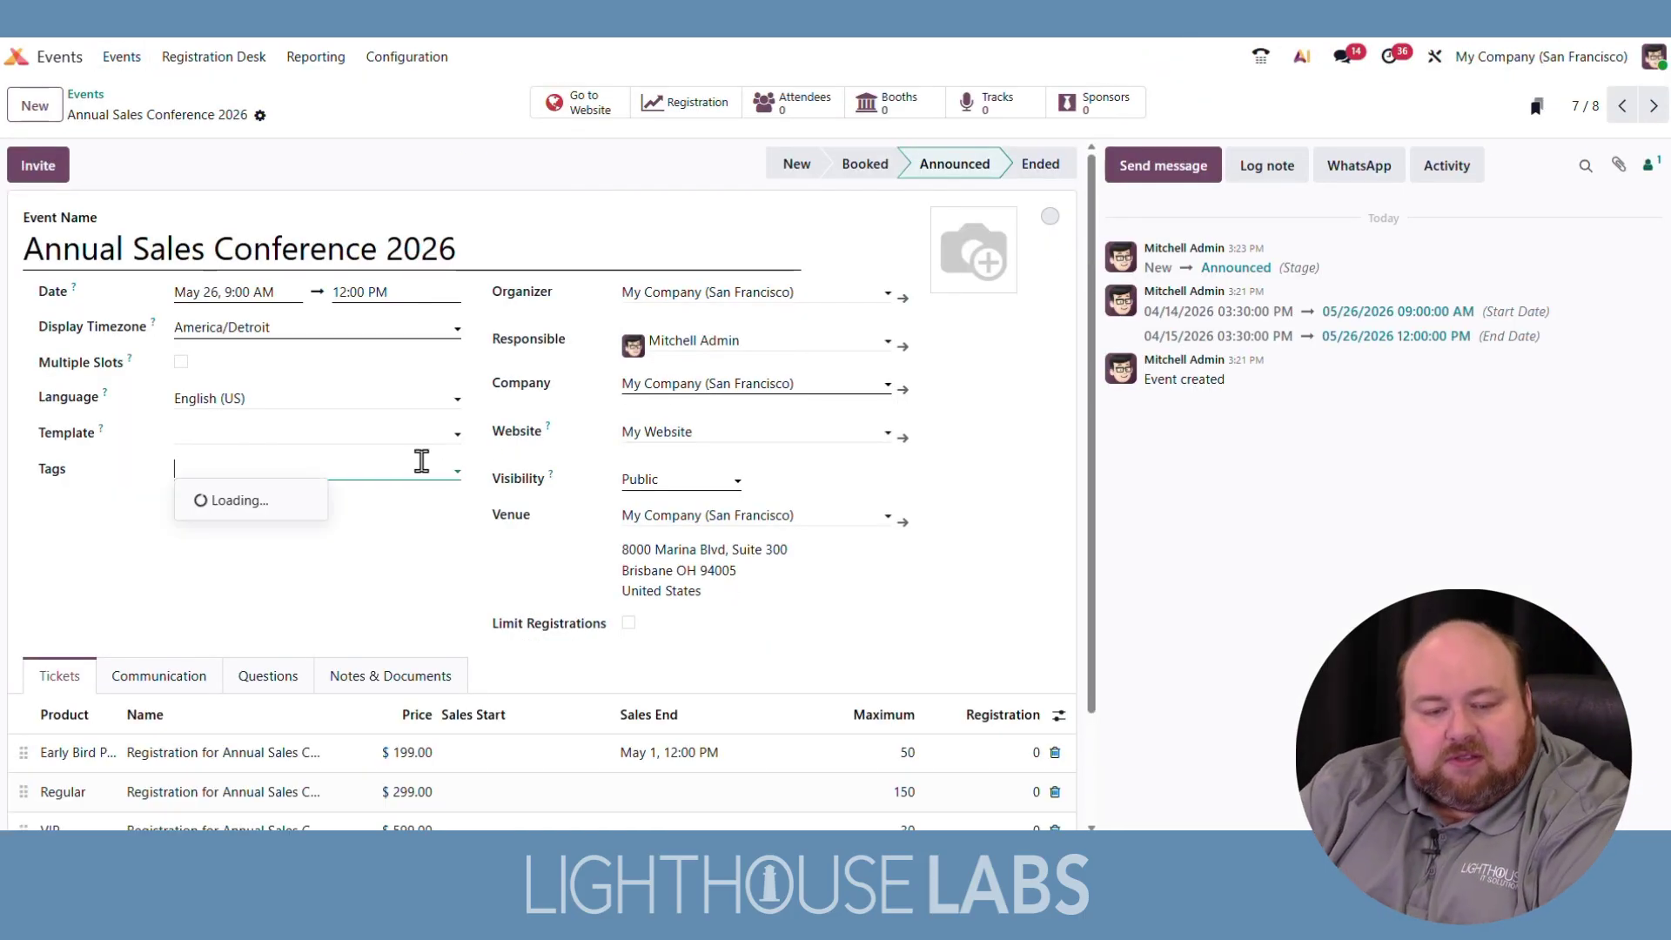
left_click(322, 503)
left_click(329, 469)
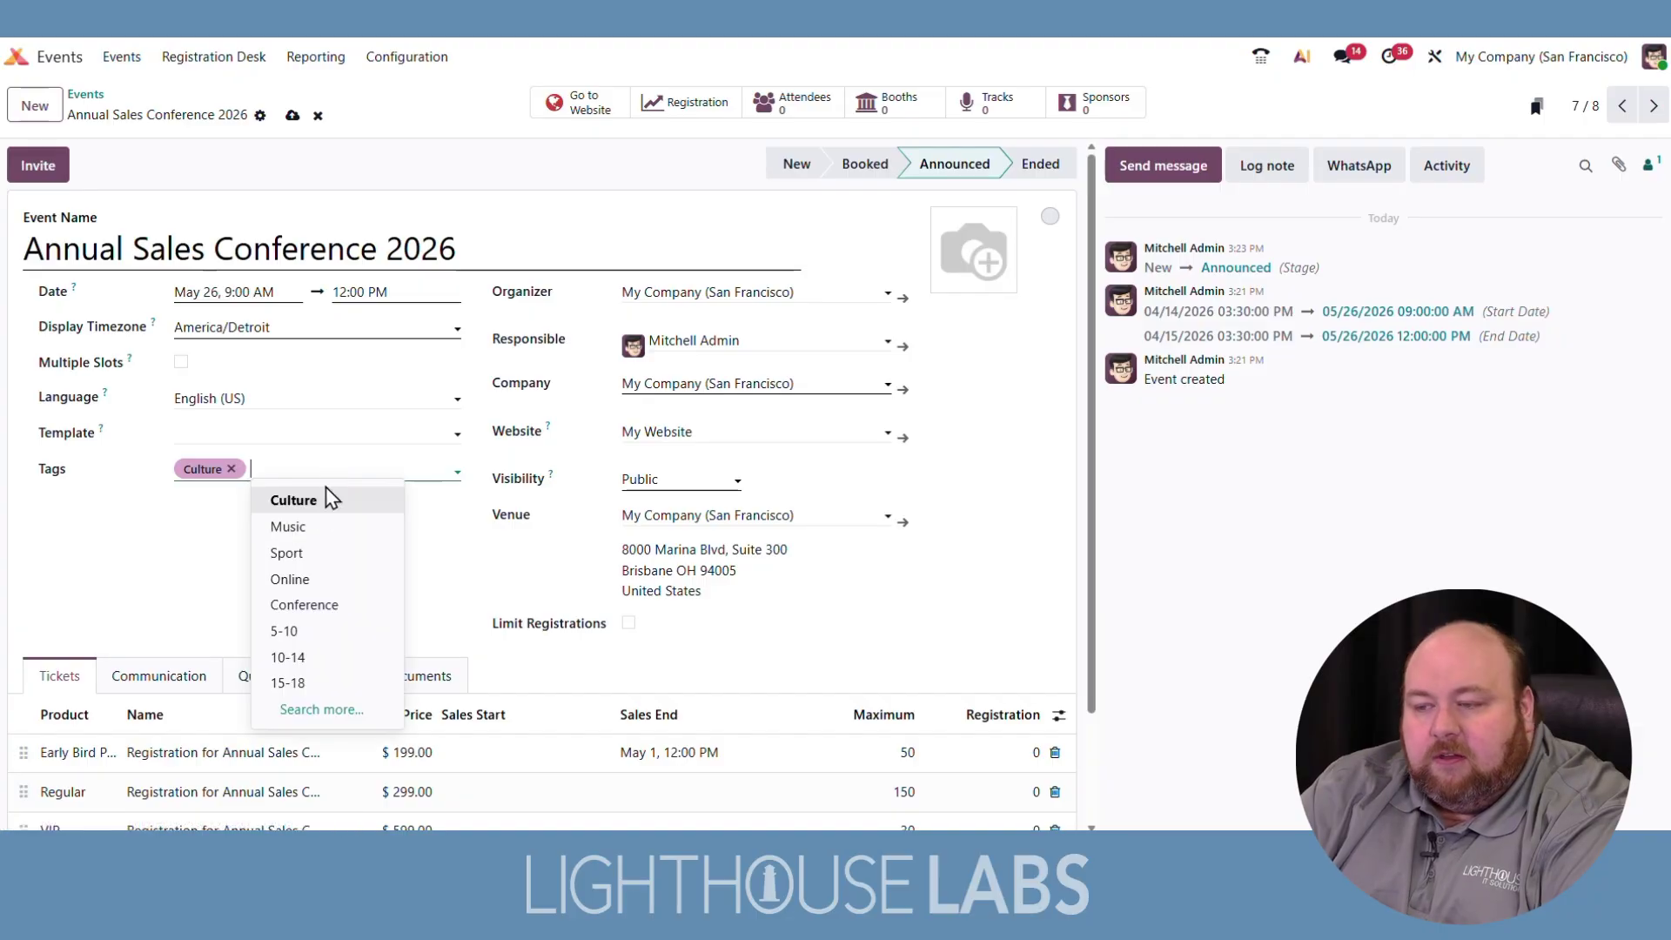
left_click(317, 527)
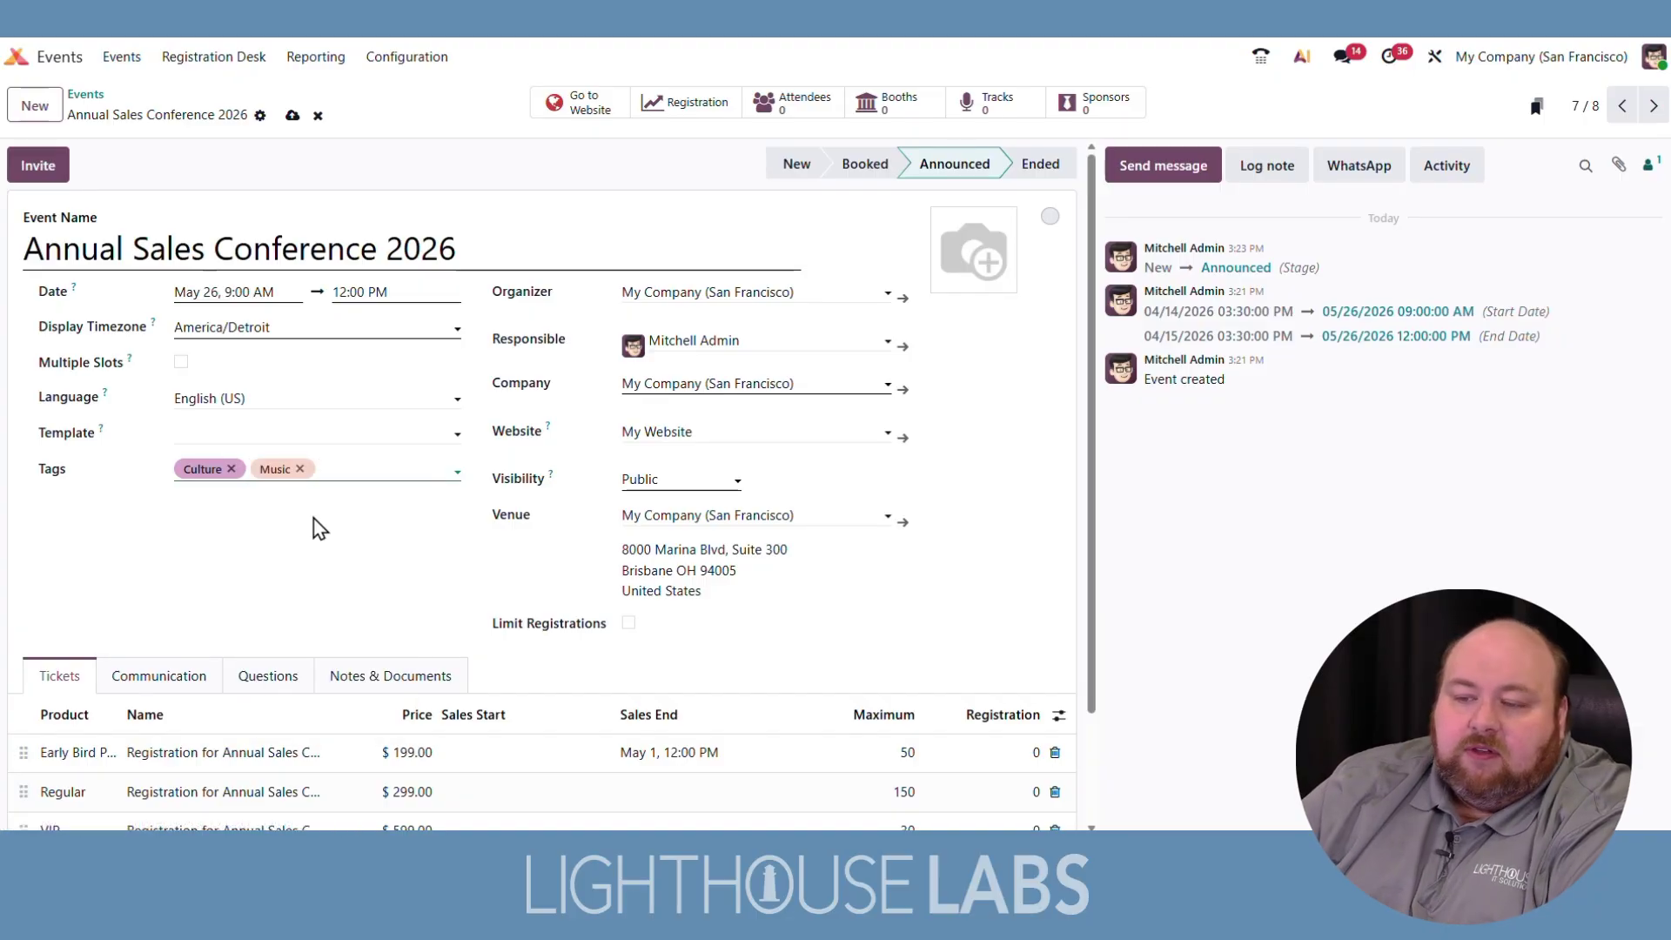
left_click(299, 469)
left_click(231, 470)
left_click(293, 115)
Step: Open the registration statistics of the Annual Sales Conference 2026 event
left_click(664, 114)
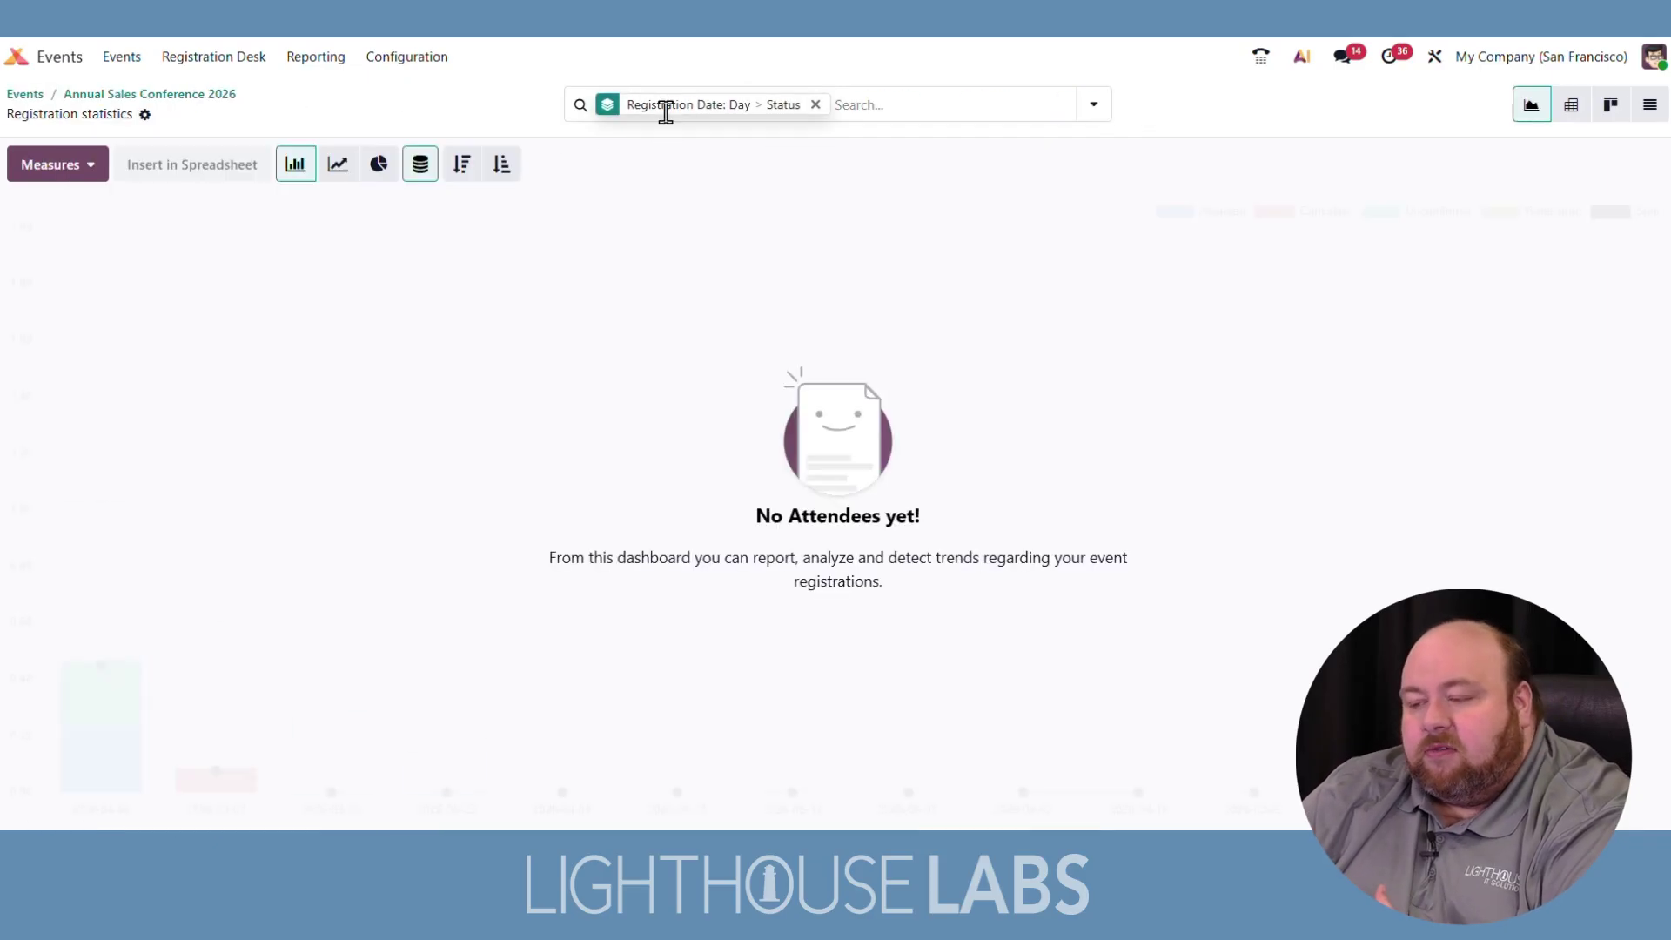
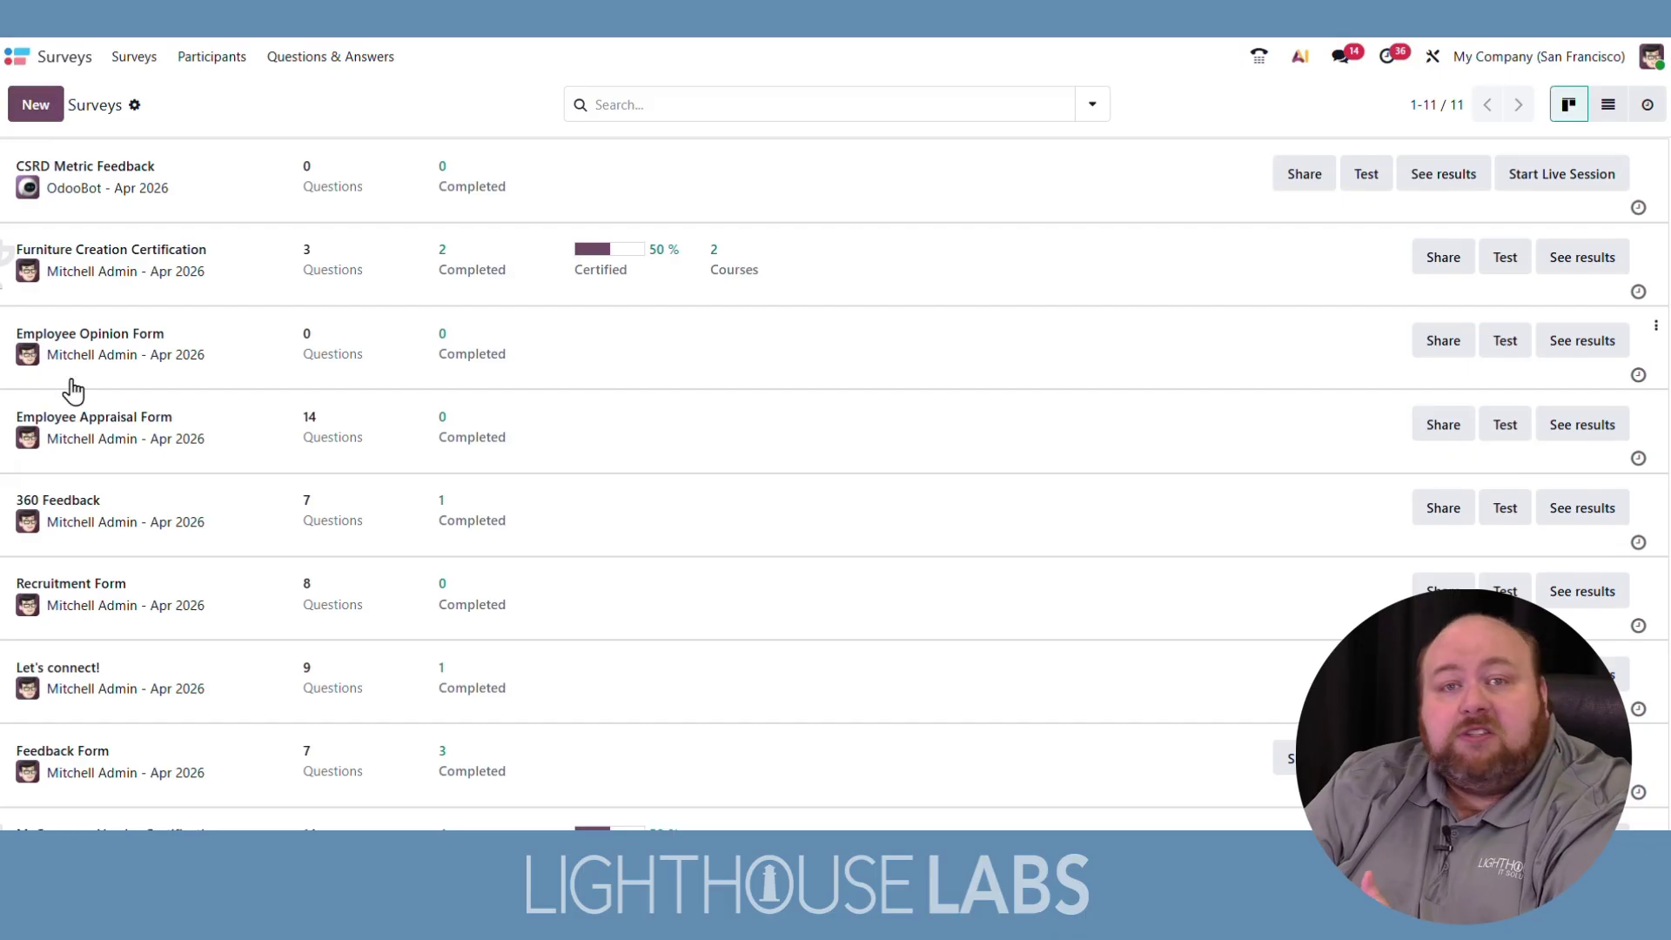
Step: Browse the existing surveys in the kanban and list views, ending in the kanban view
scroll(95, 726, "down", 3)
scroll(96, 724, "up", 3)
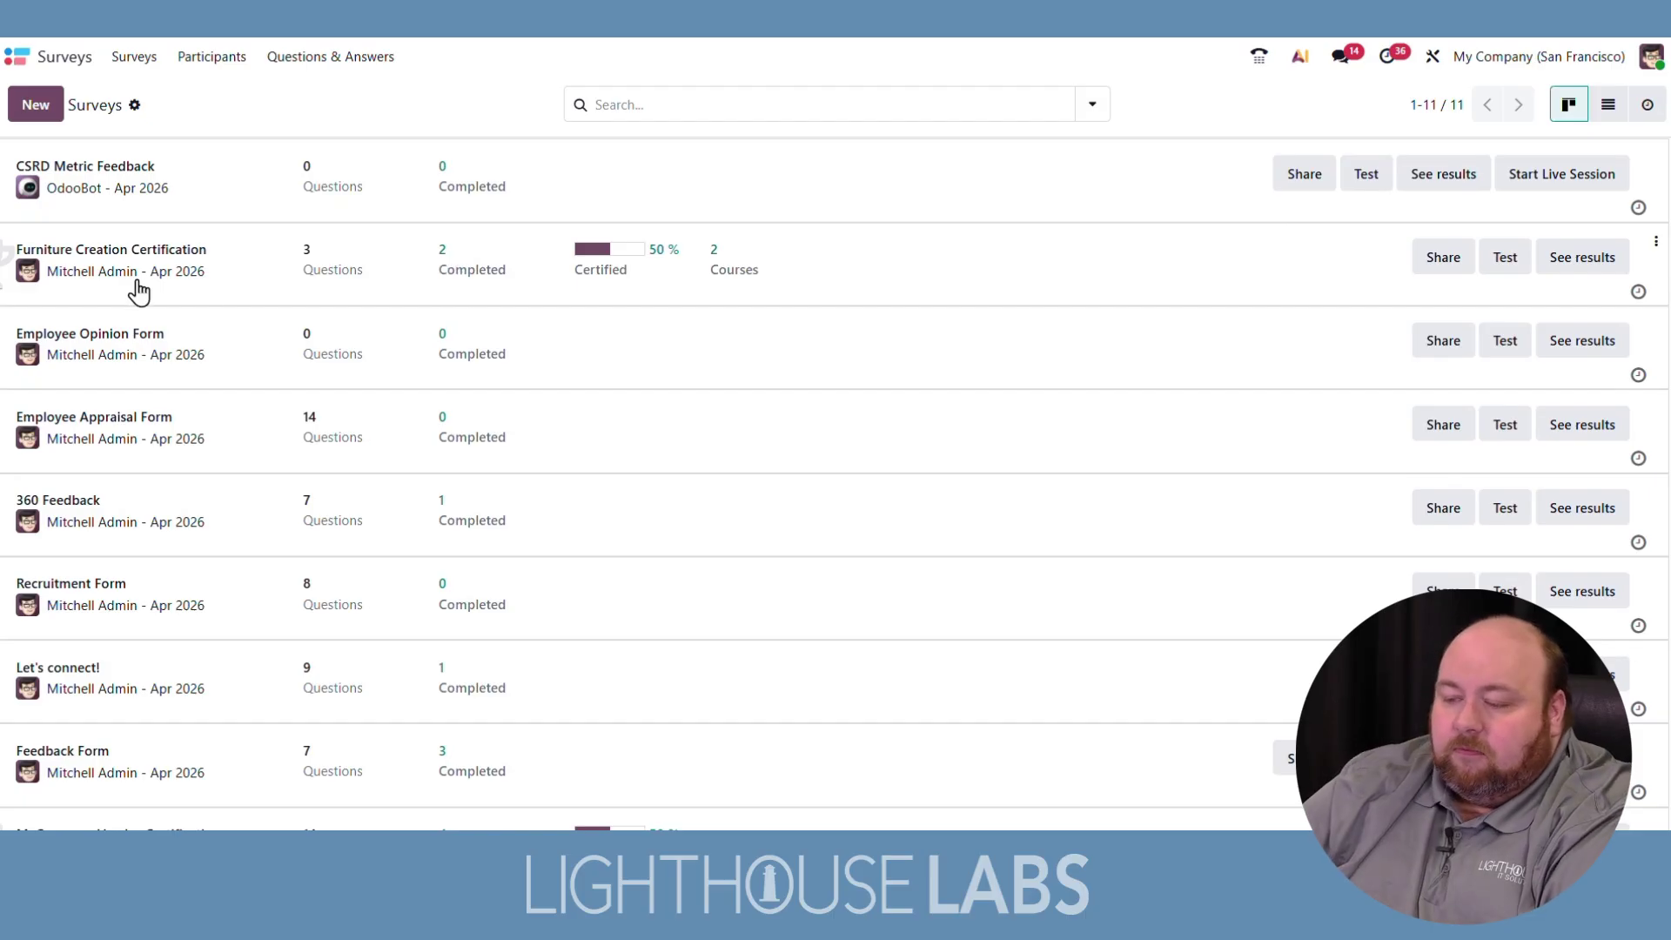
left_click(1607, 105)
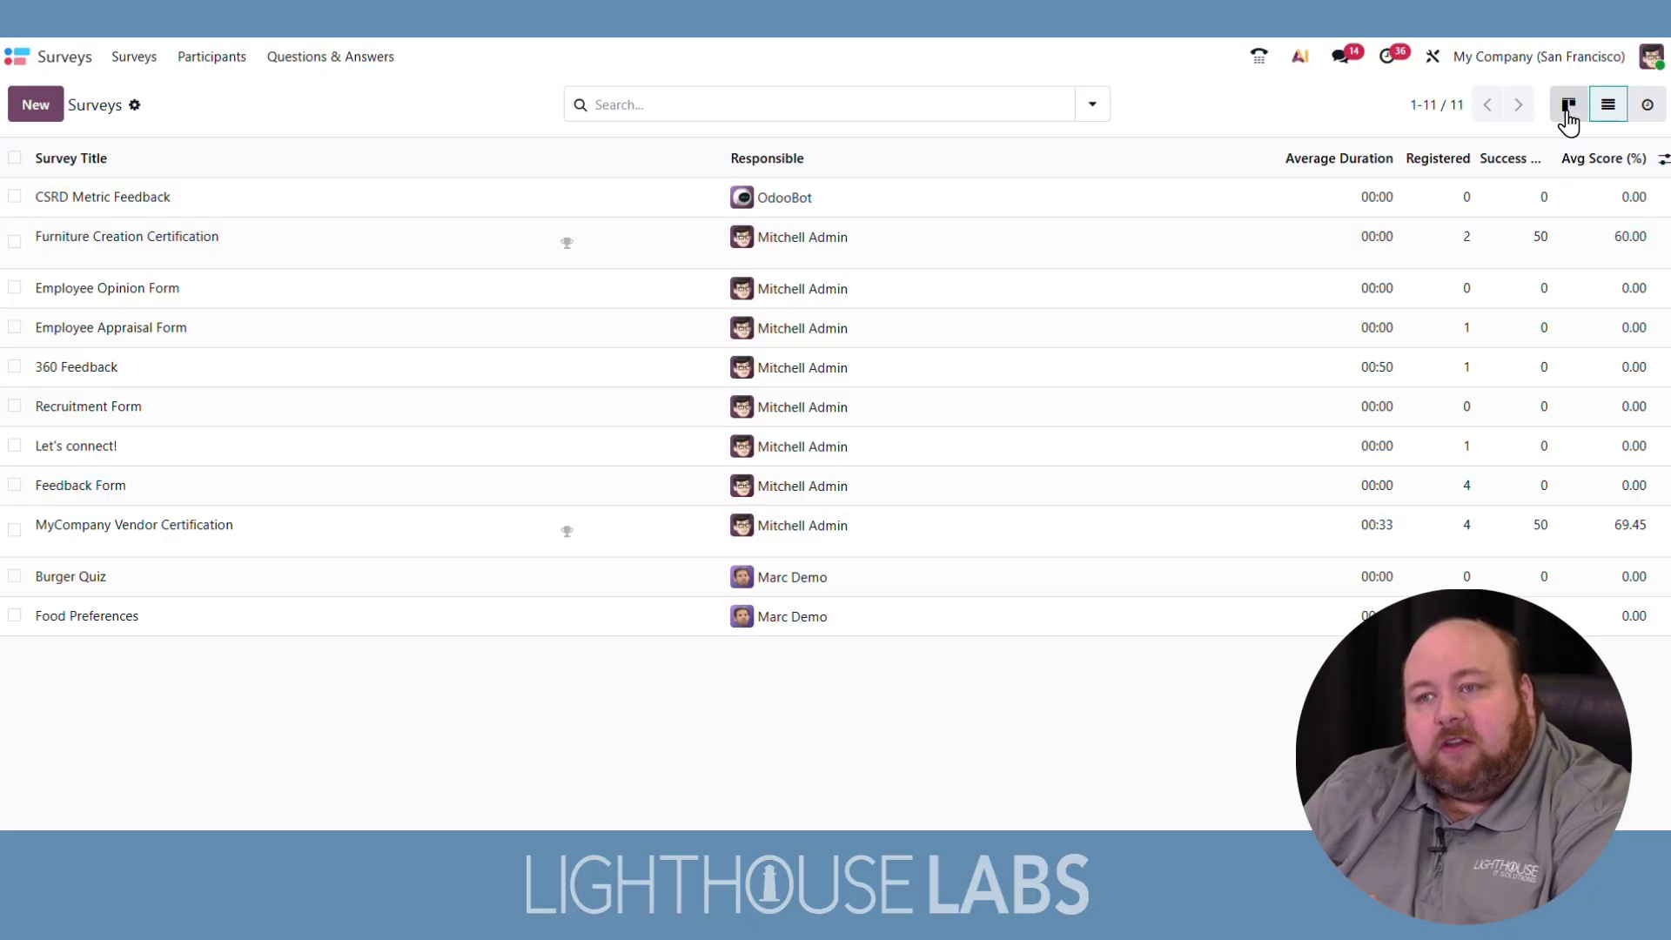
left_click(1568, 106)
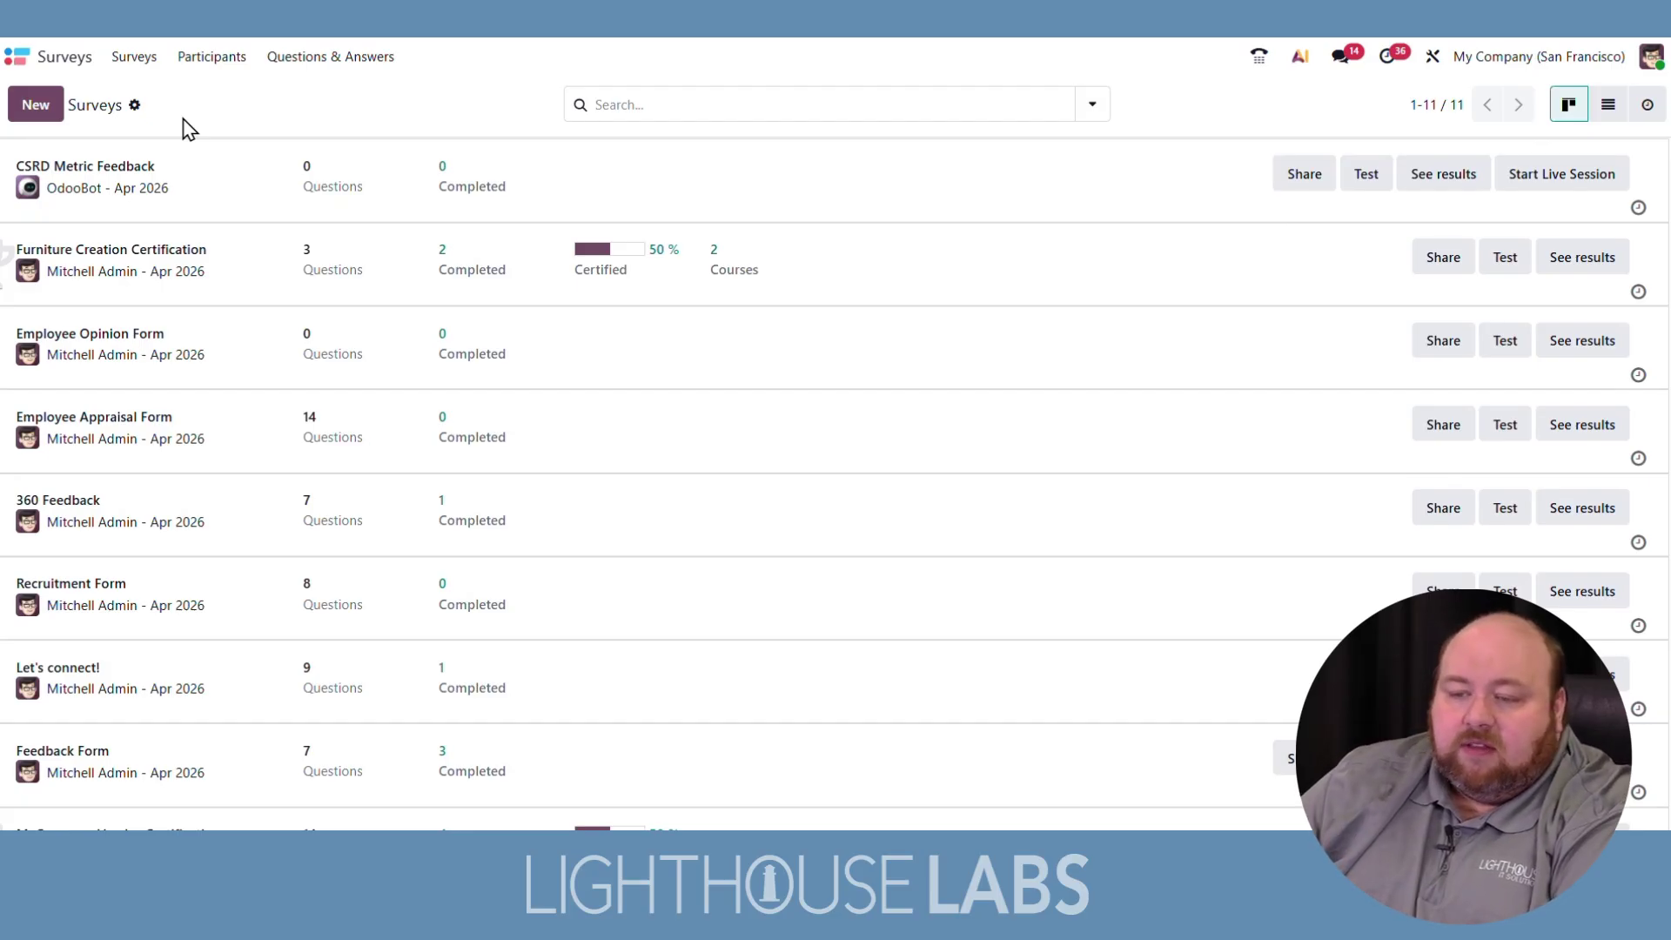
Step: Create a new survey, try the Survey, Live session and Assessment types, and leave its type set to Custom
left_click(40, 115)
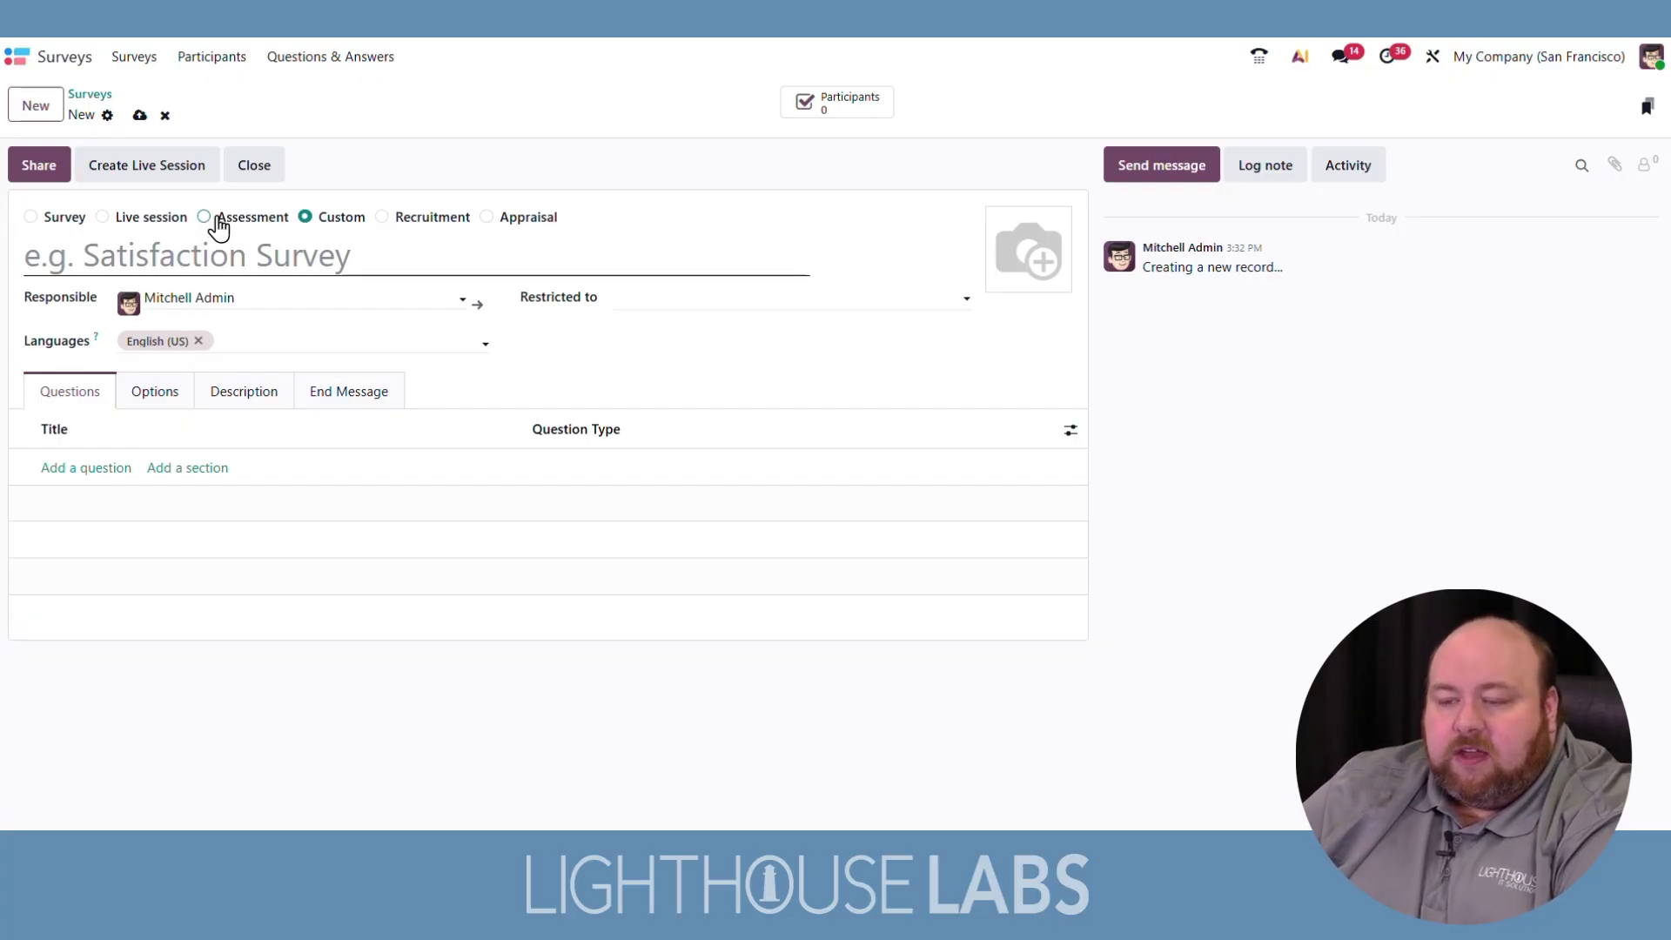
left_click(32, 217)
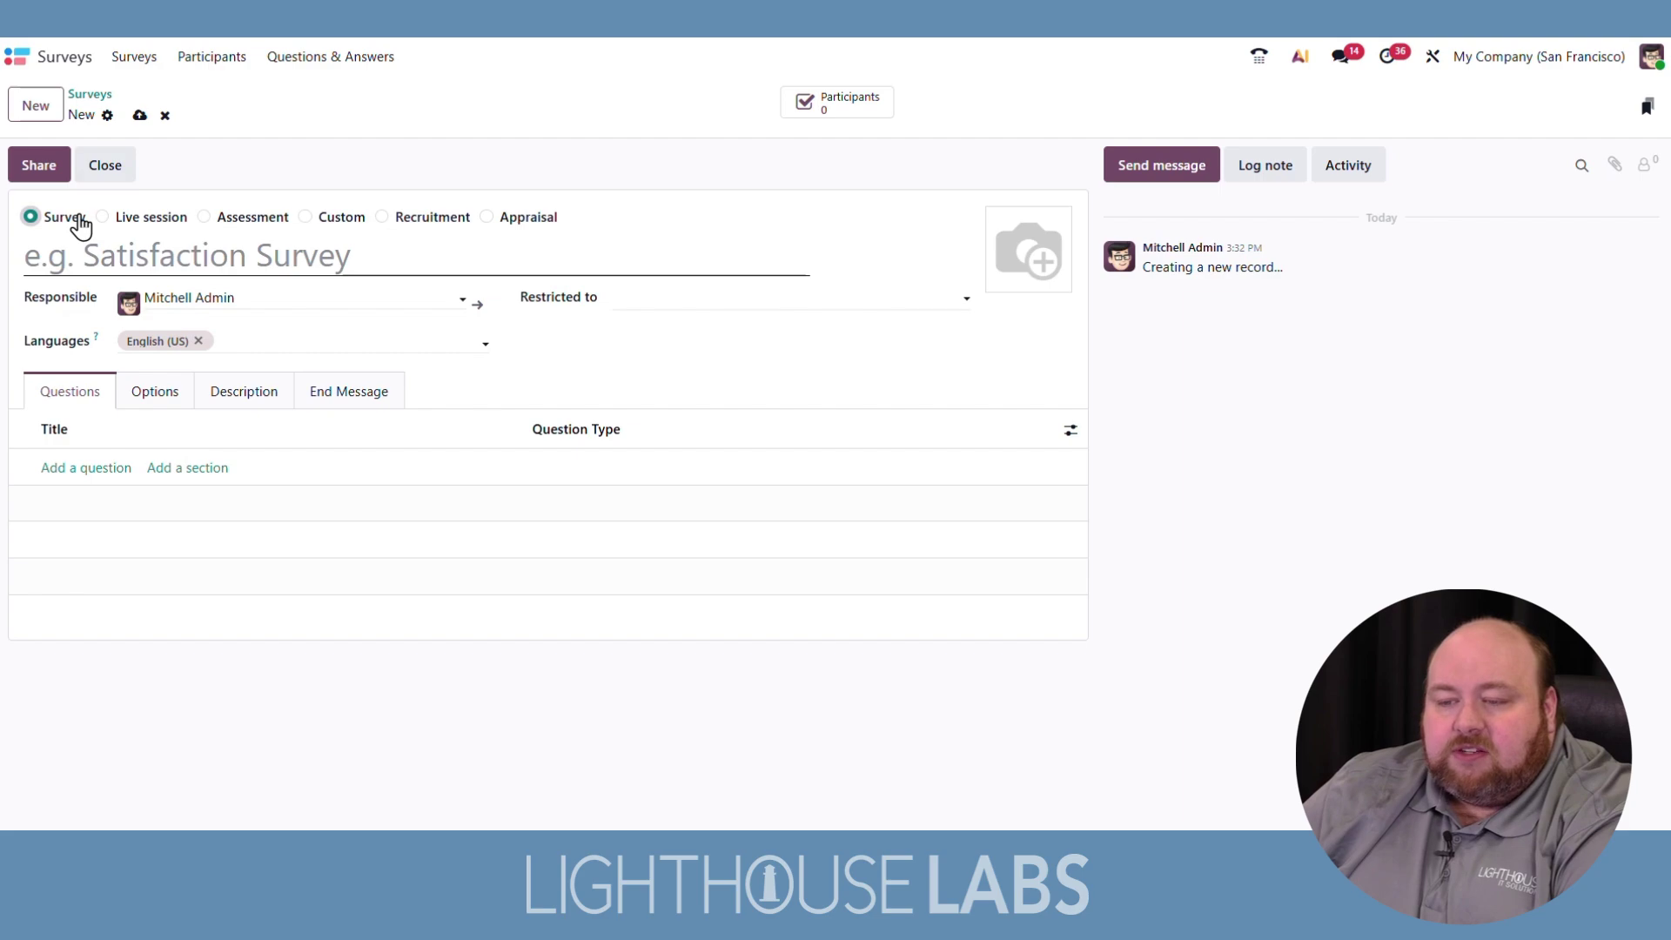
left_click(103, 216)
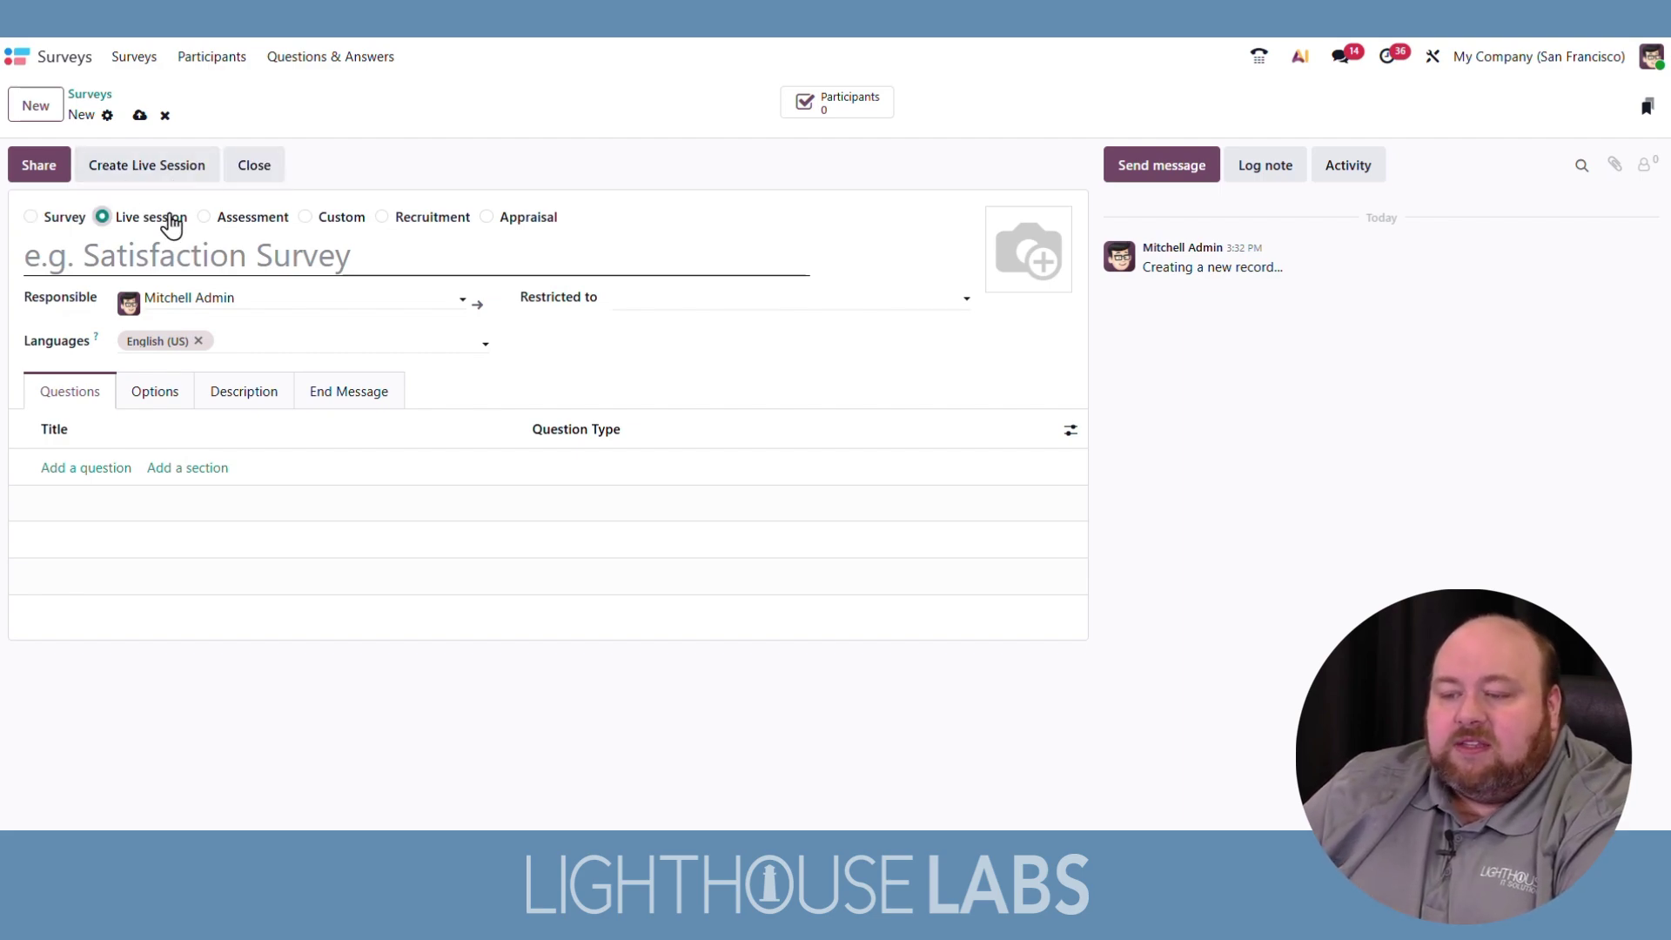
left_click(274, 223)
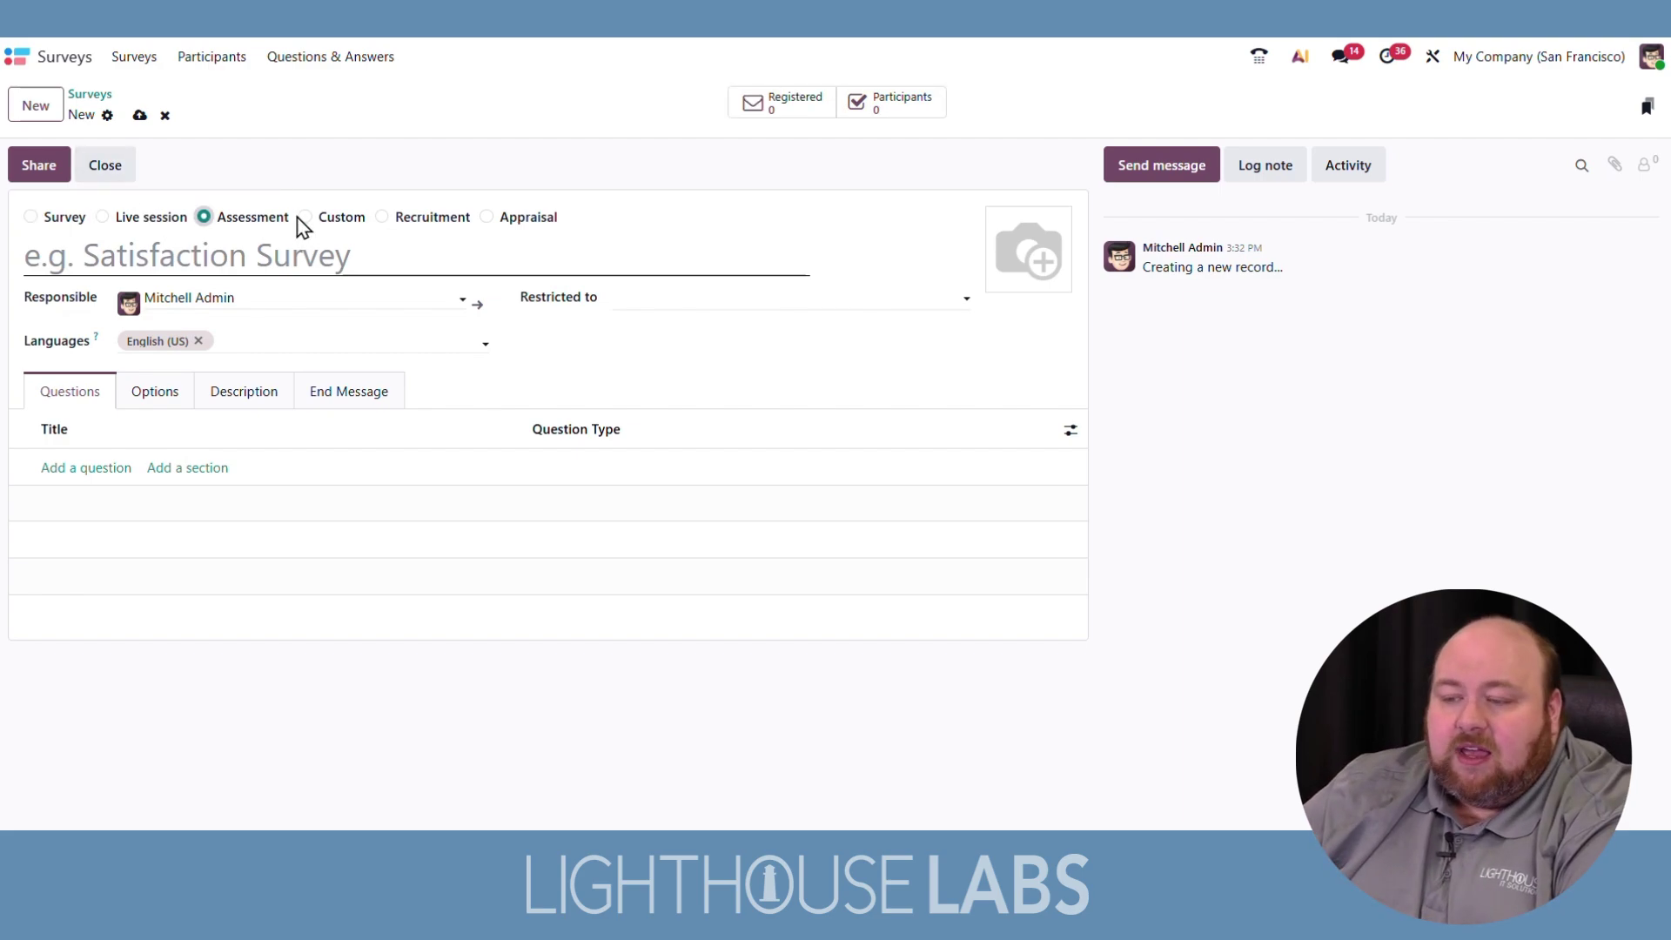
left_click(309, 220)
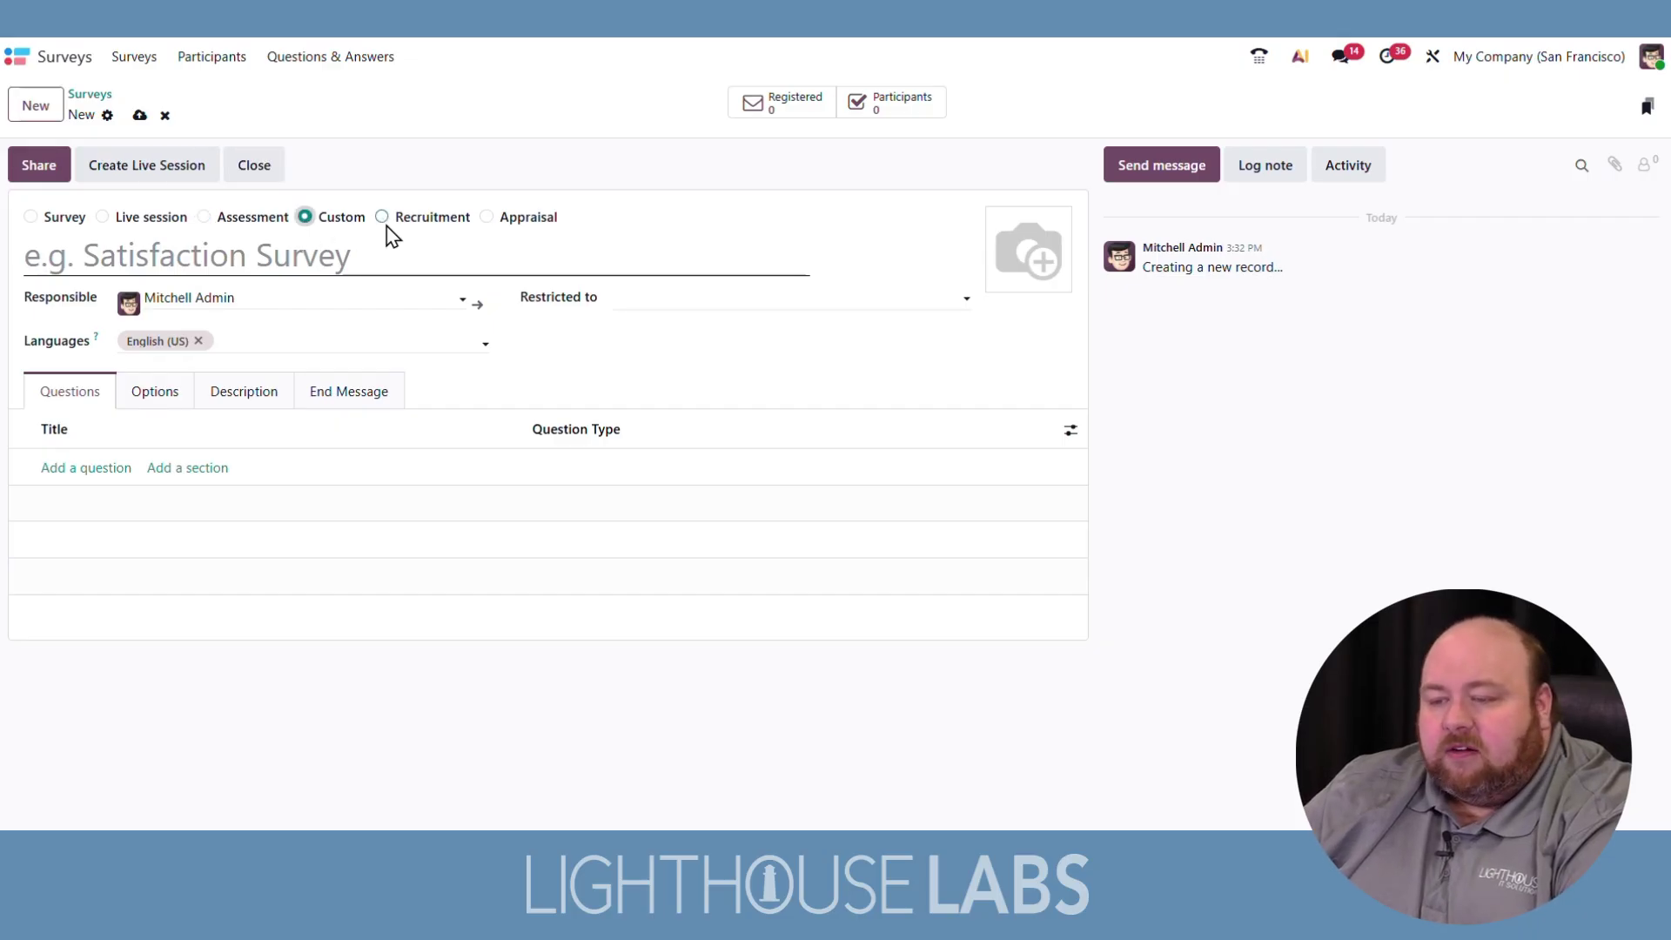
left_click(31, 217)
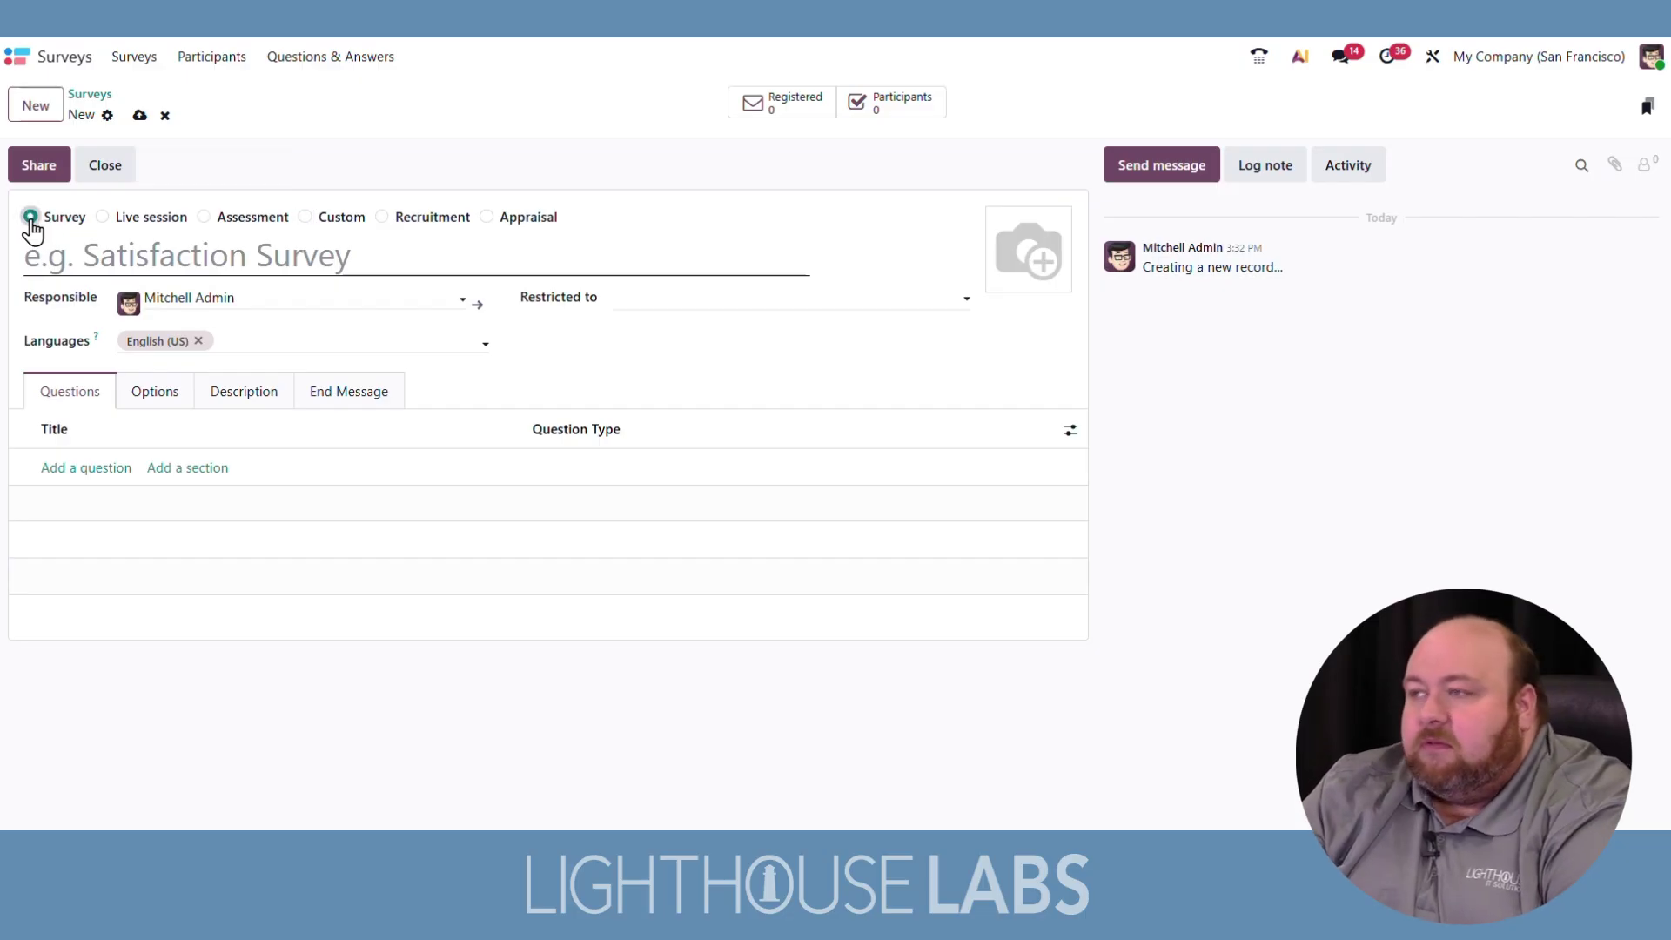
left_click(306, 218)
Step: Title the new survey "Sales Conference Survey" and check its responsible person
left_click(282, 254)
type("S")
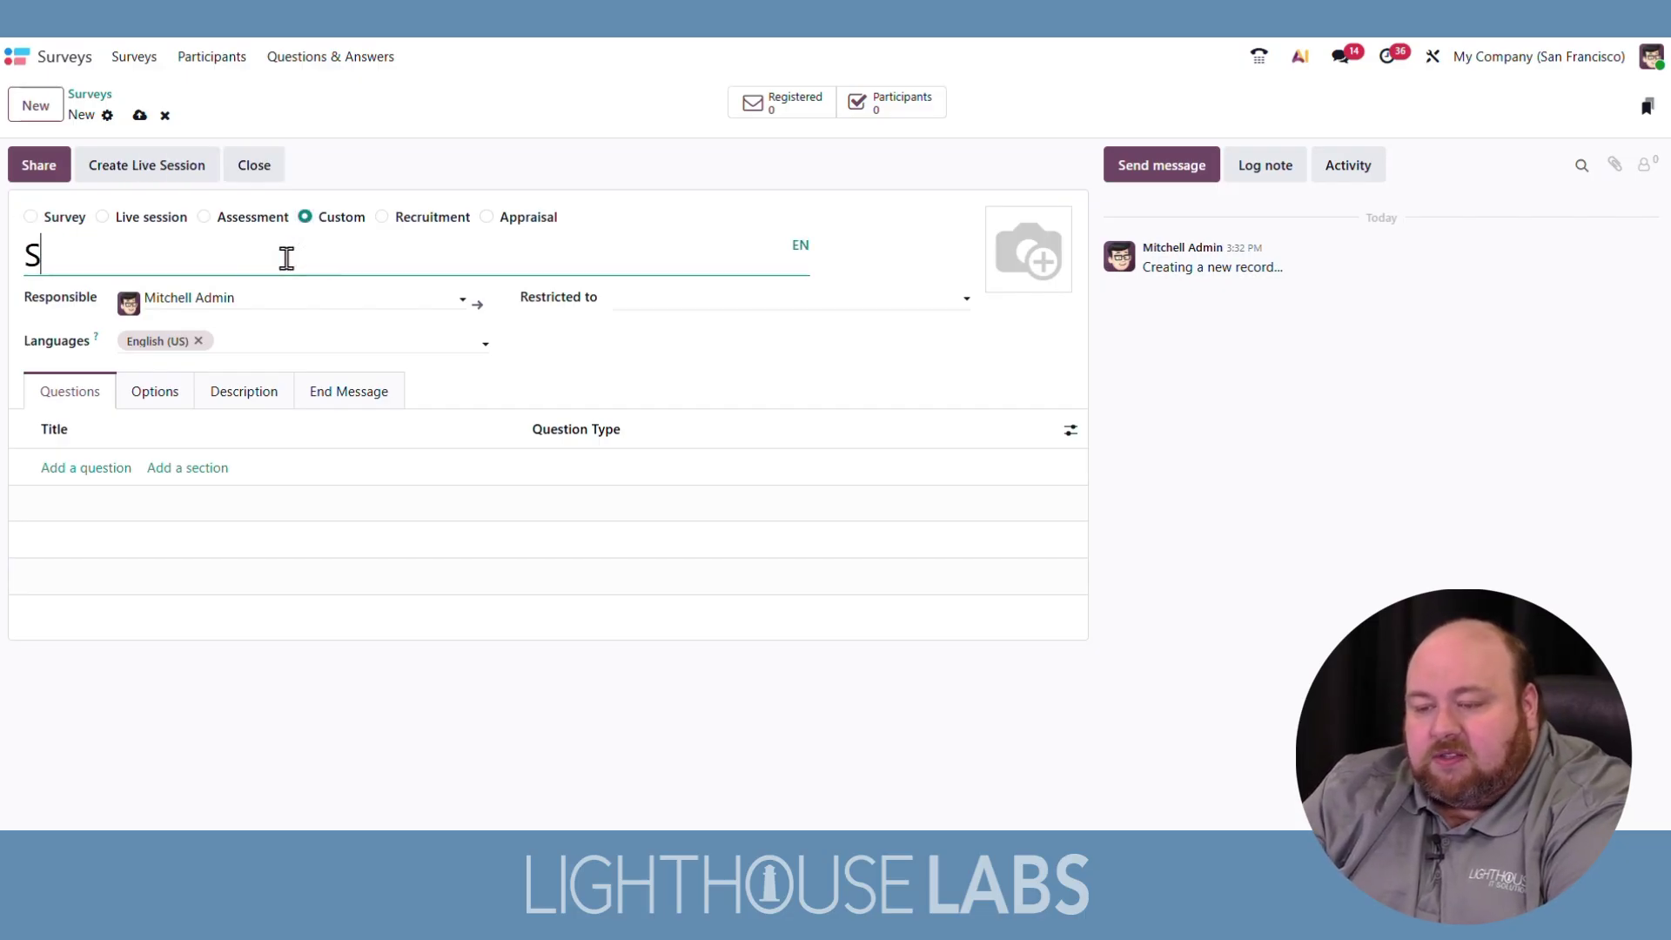
type("ales Conferenc")
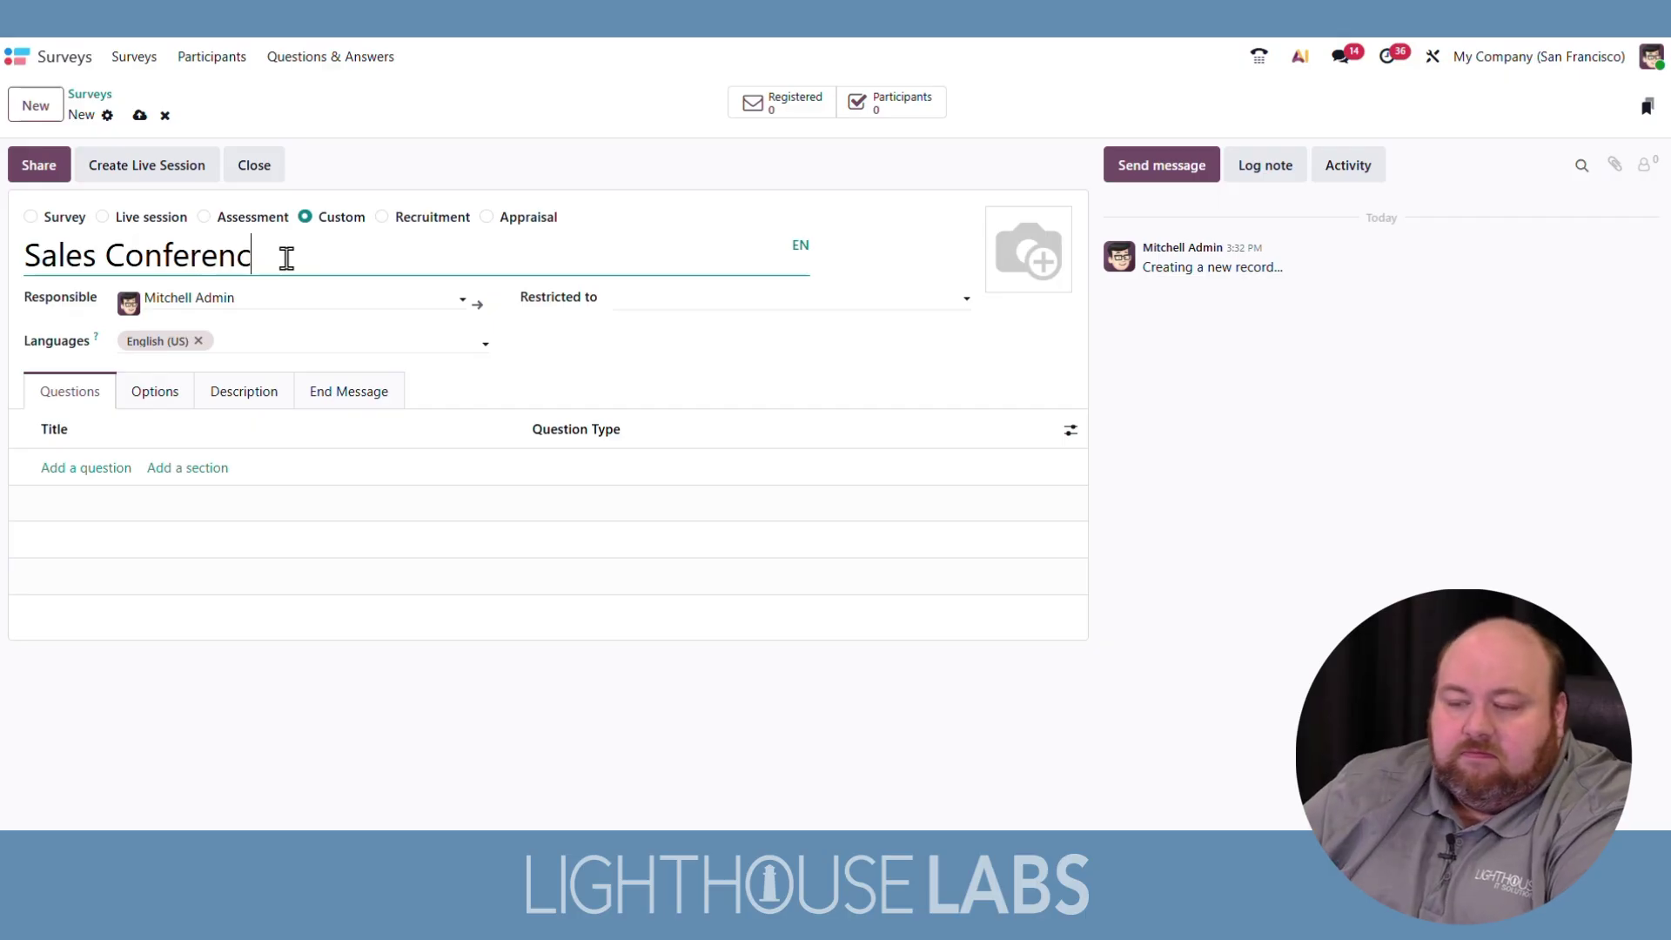
type("e Serv")
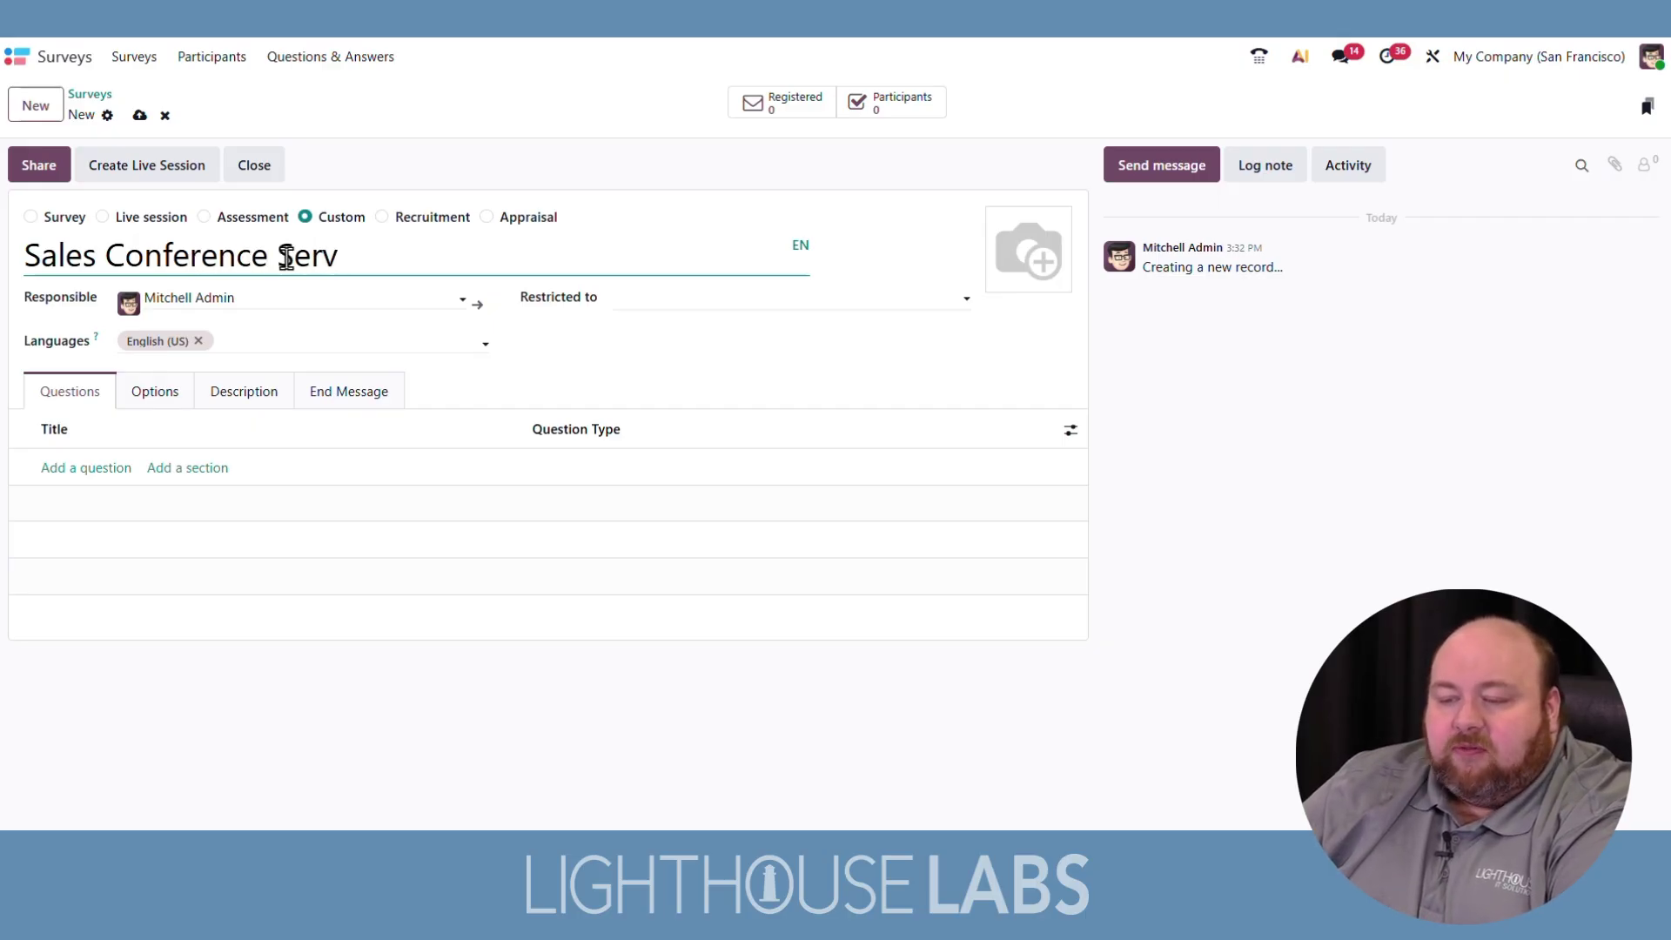
key("BackSpace")
key("BackSpace")
key("BackSpace")
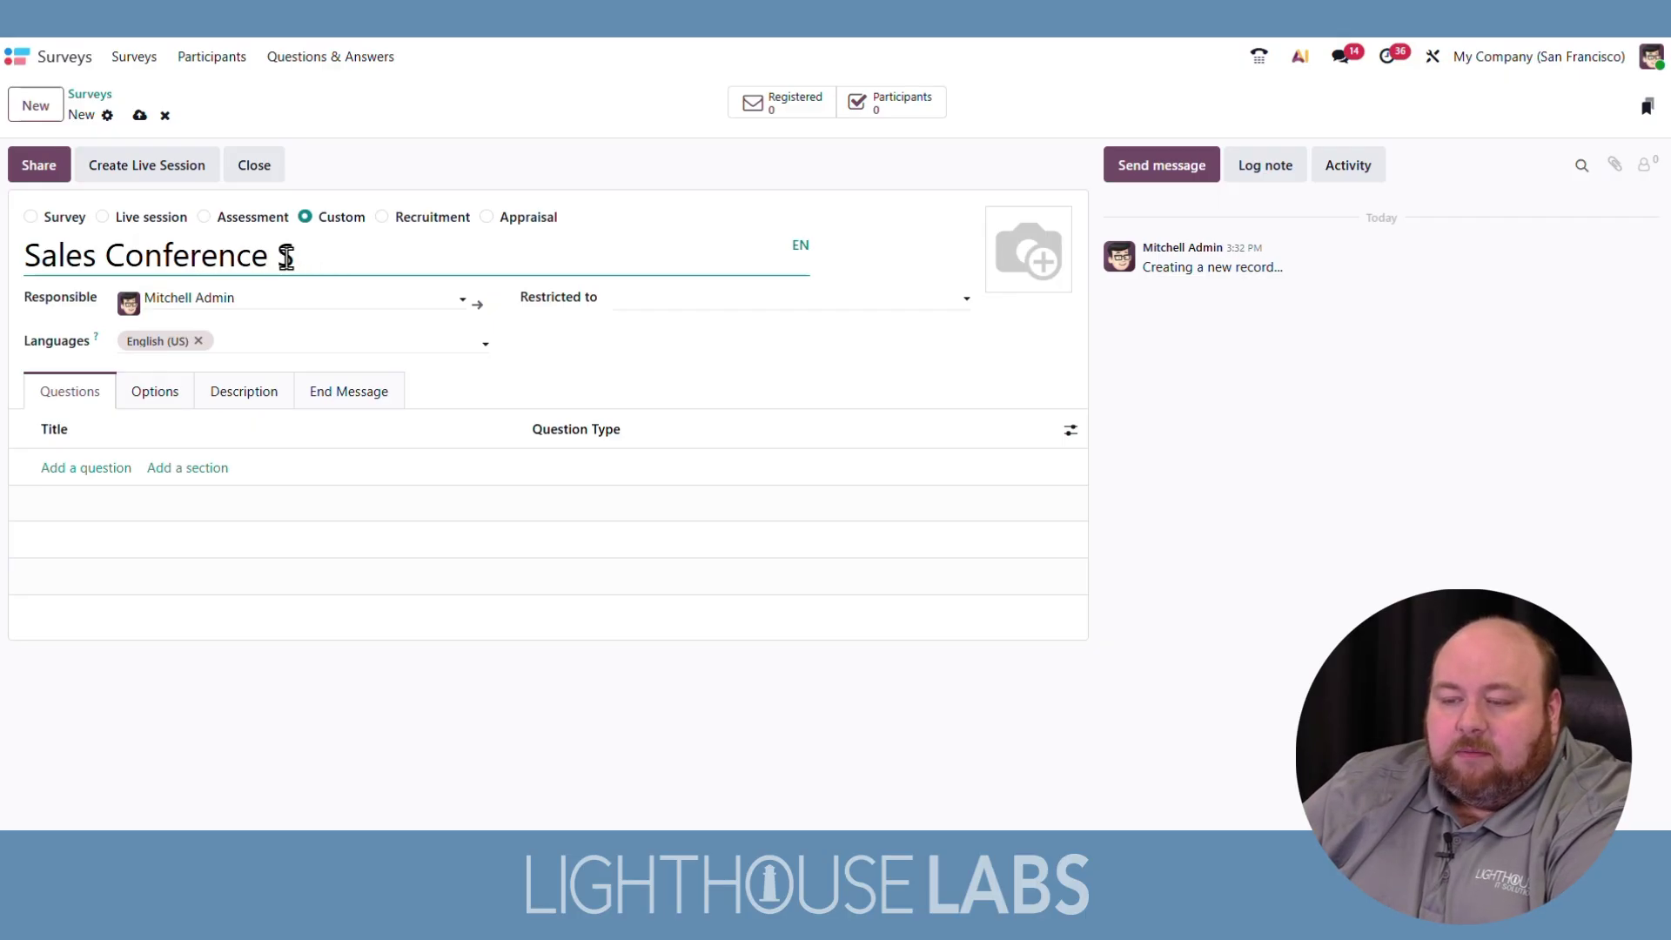
type("urvey")
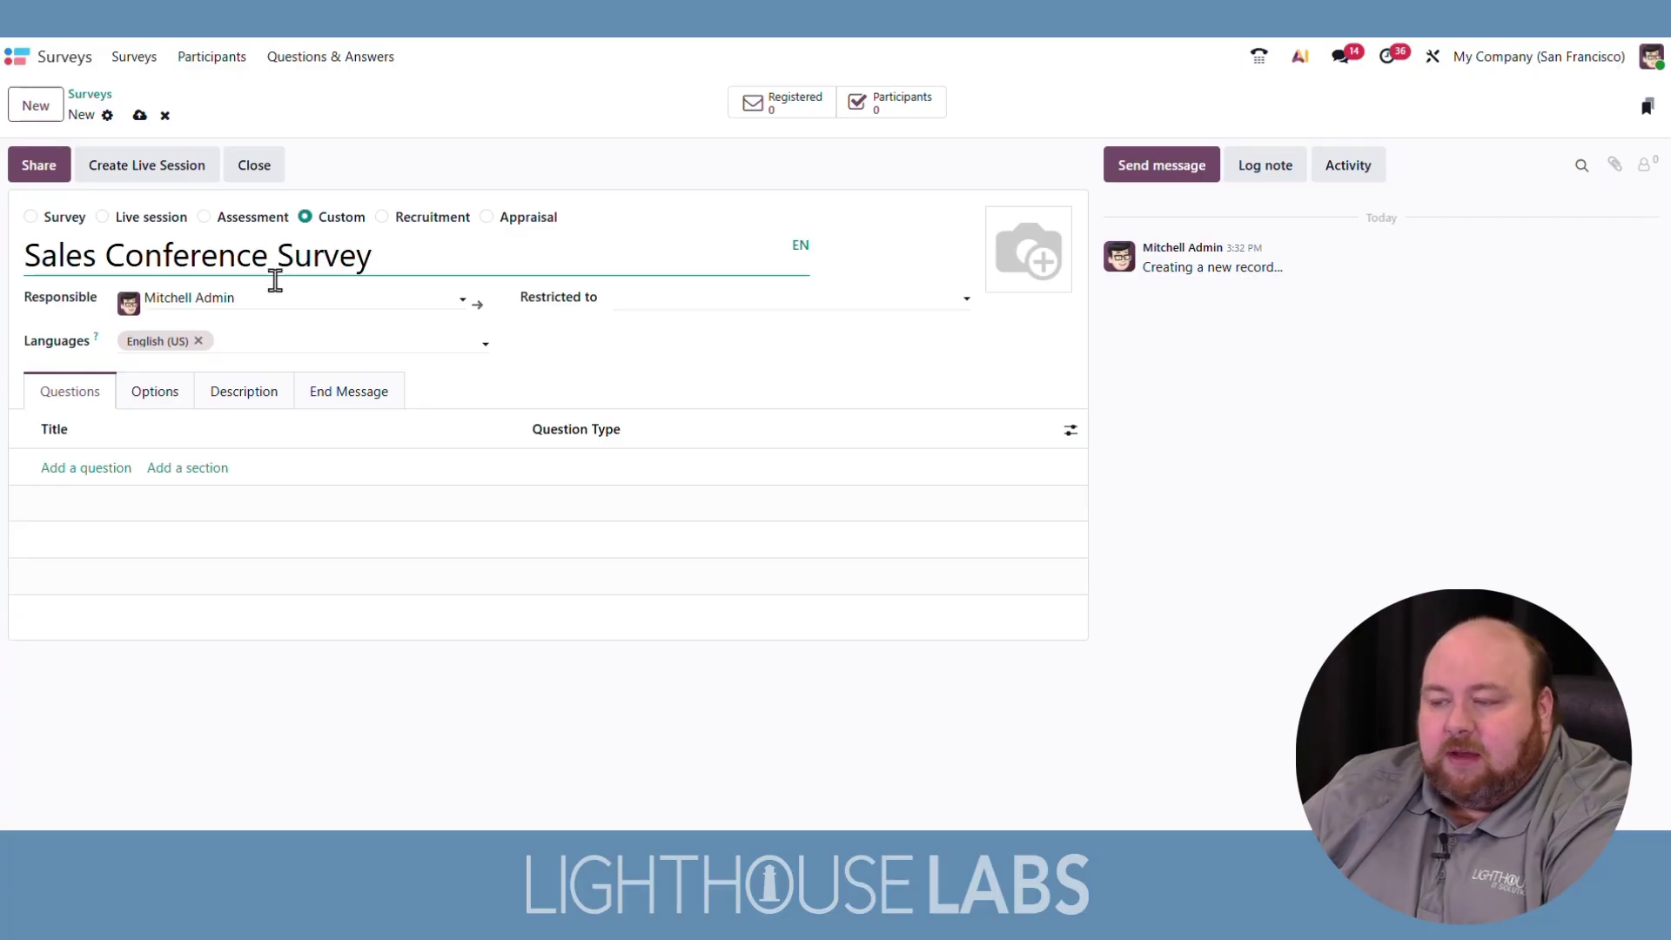
left_click(252, 299)
left_click(245, 334)
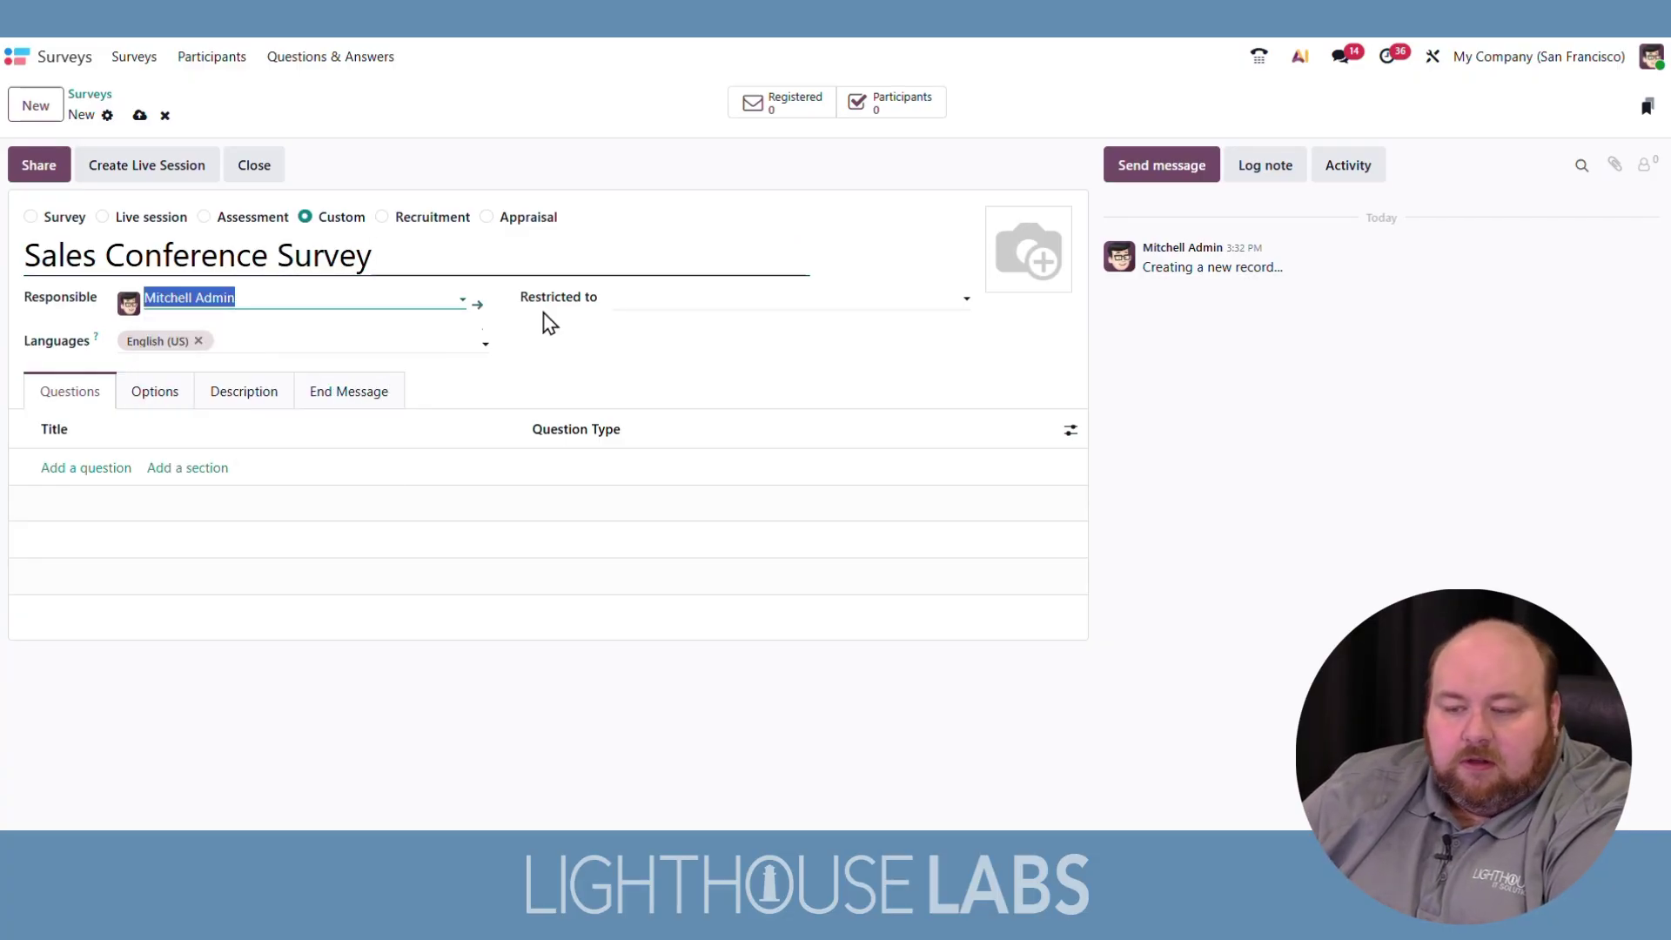
Step: Save the new survey and review its option settings and end message area
left_click(695, 323)
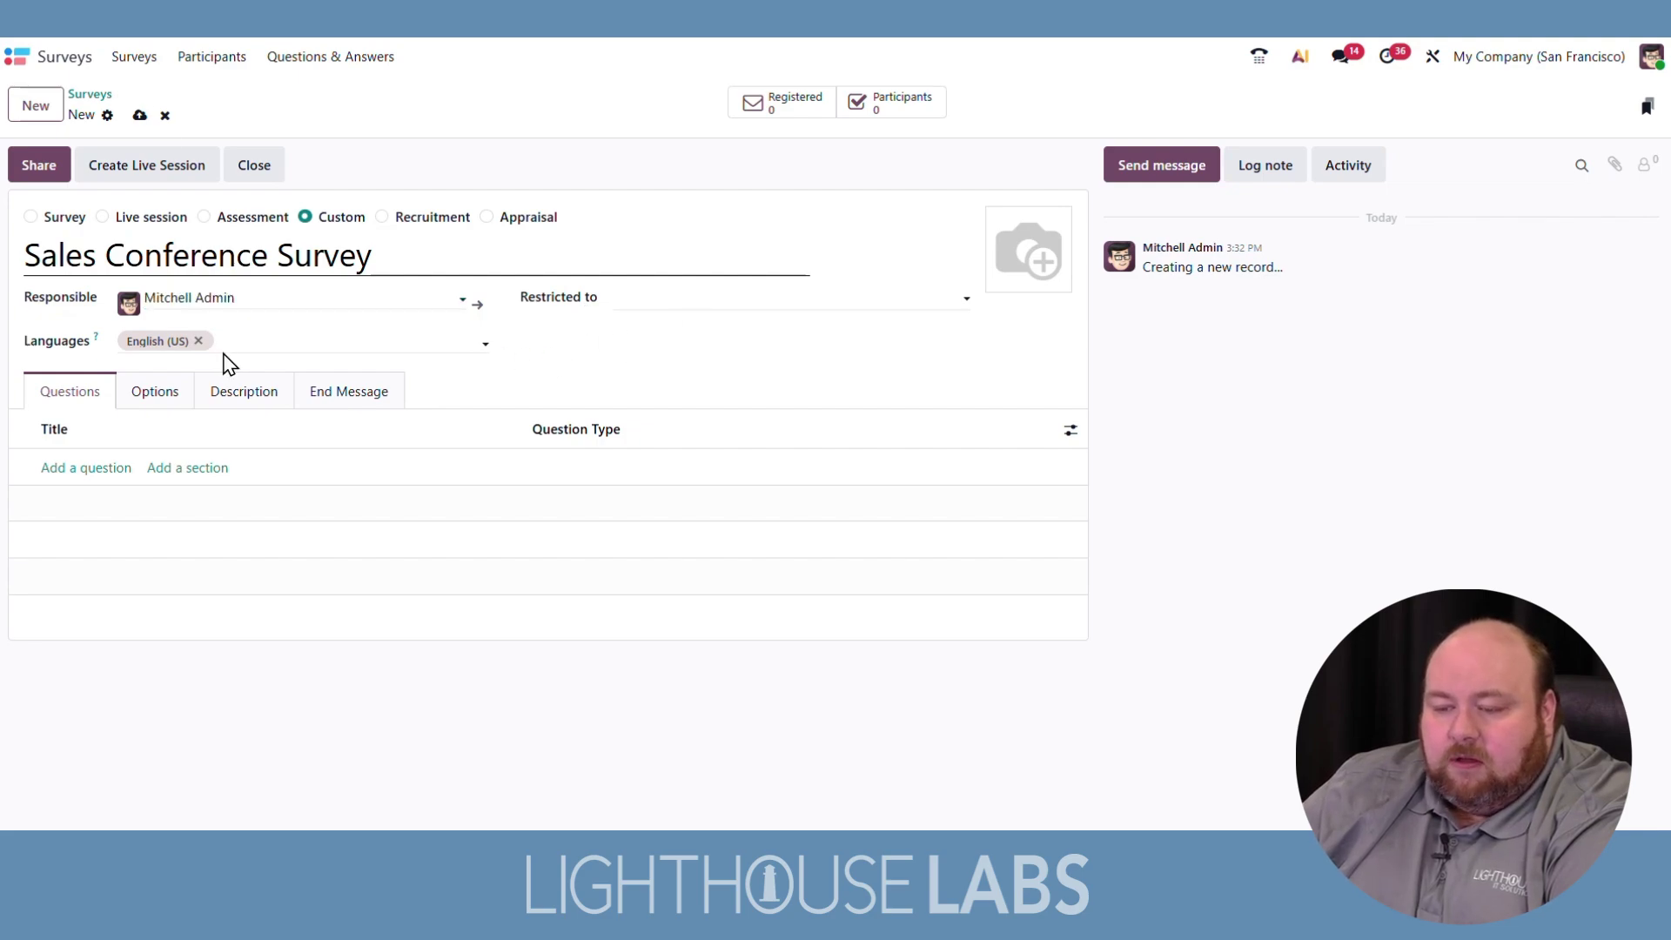
left_click(139, 115)
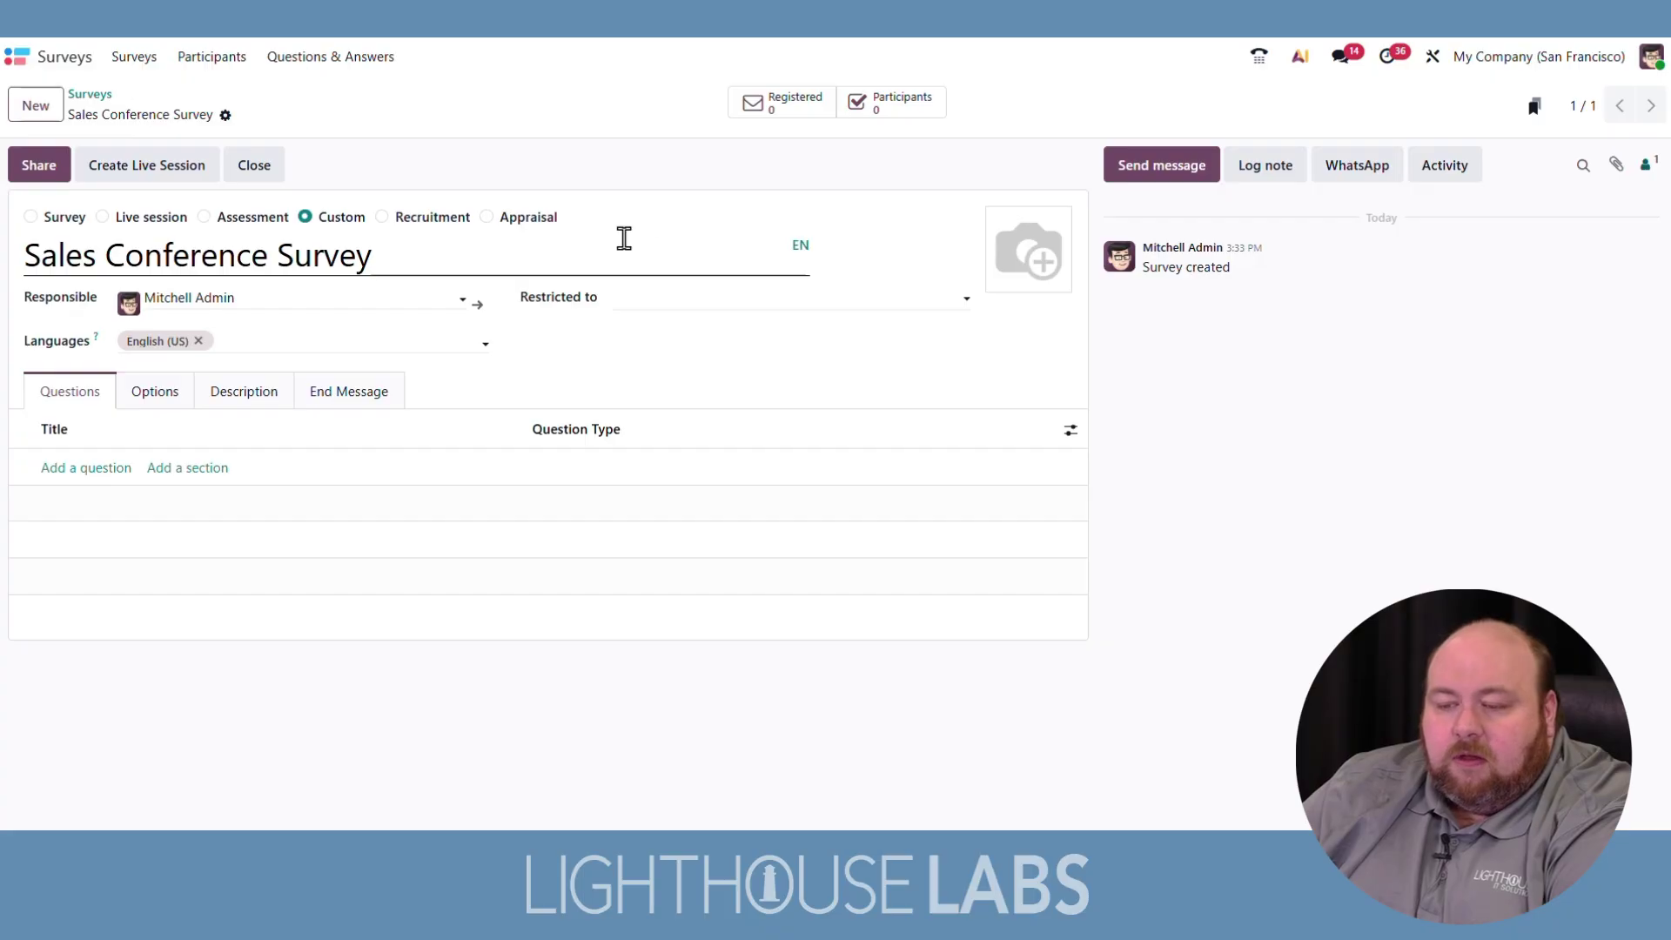
left_click(158, 391)
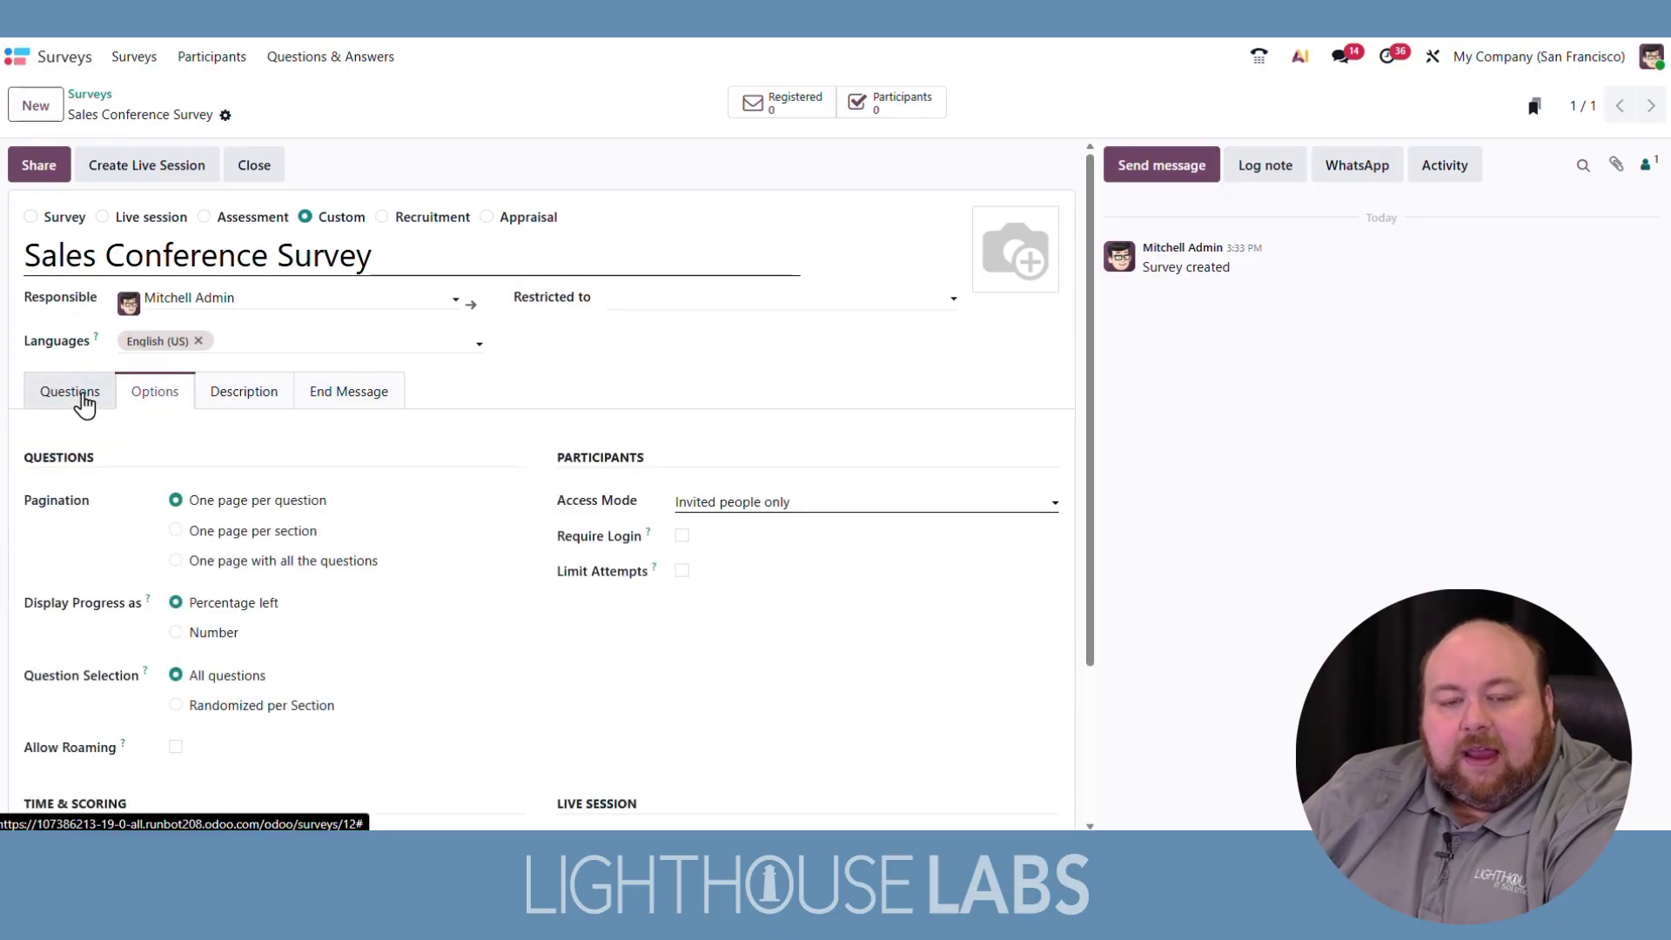
scroll(87, 405, "down", 2)
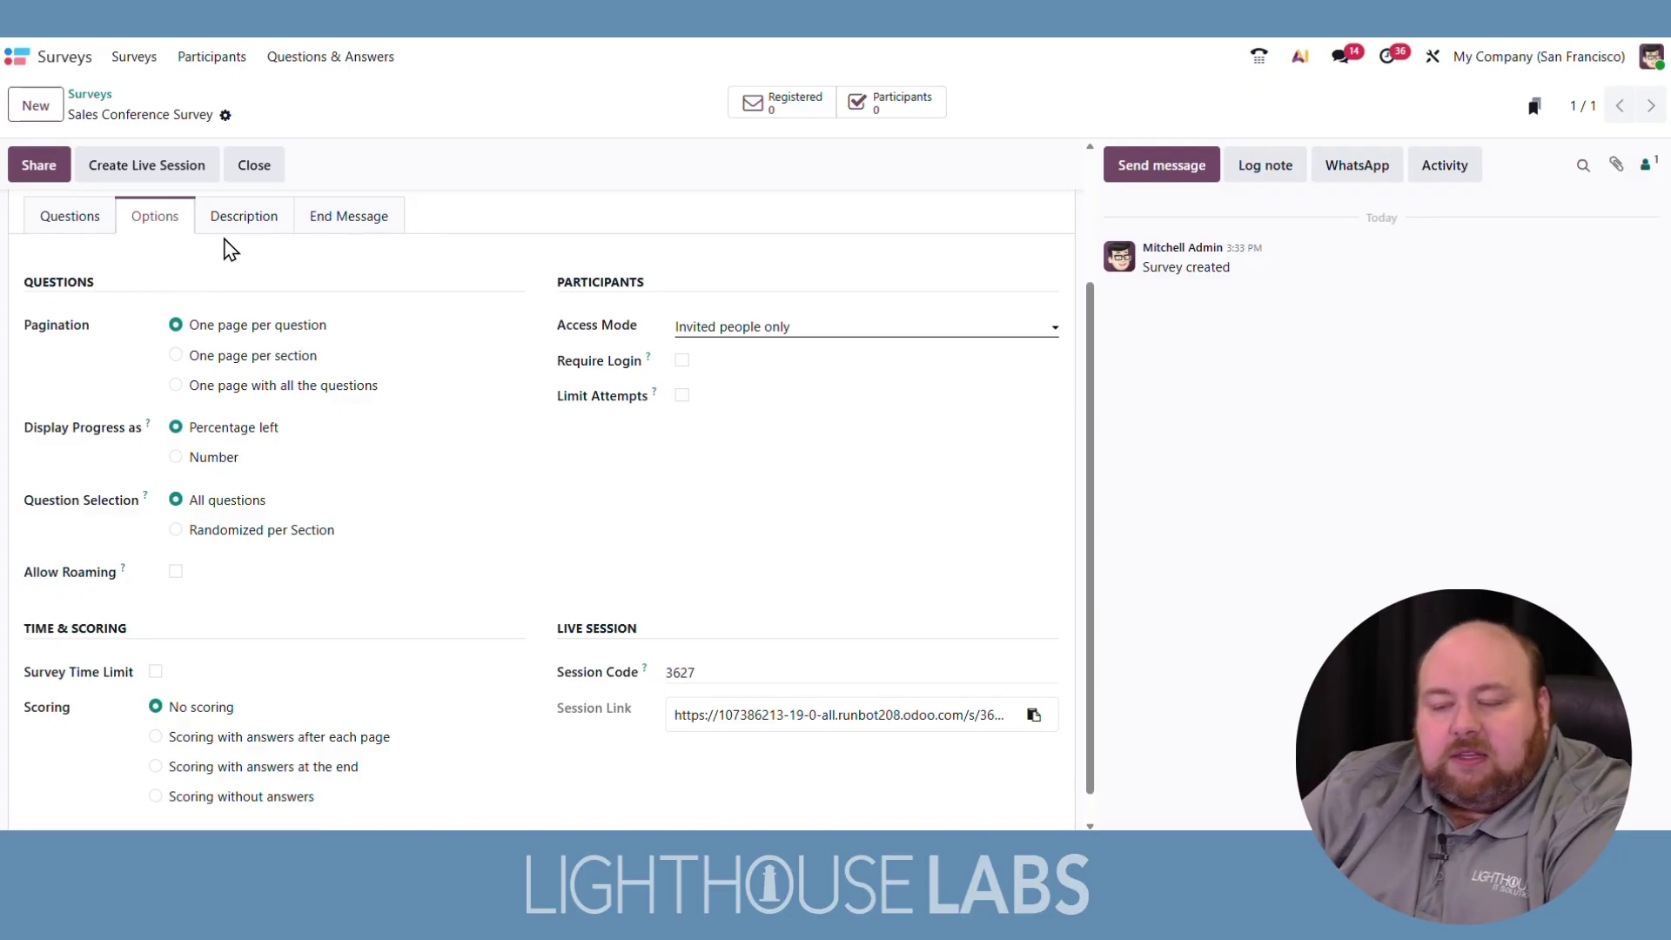
scroll(223, 272, "up", 3)
left_click(349, 396)
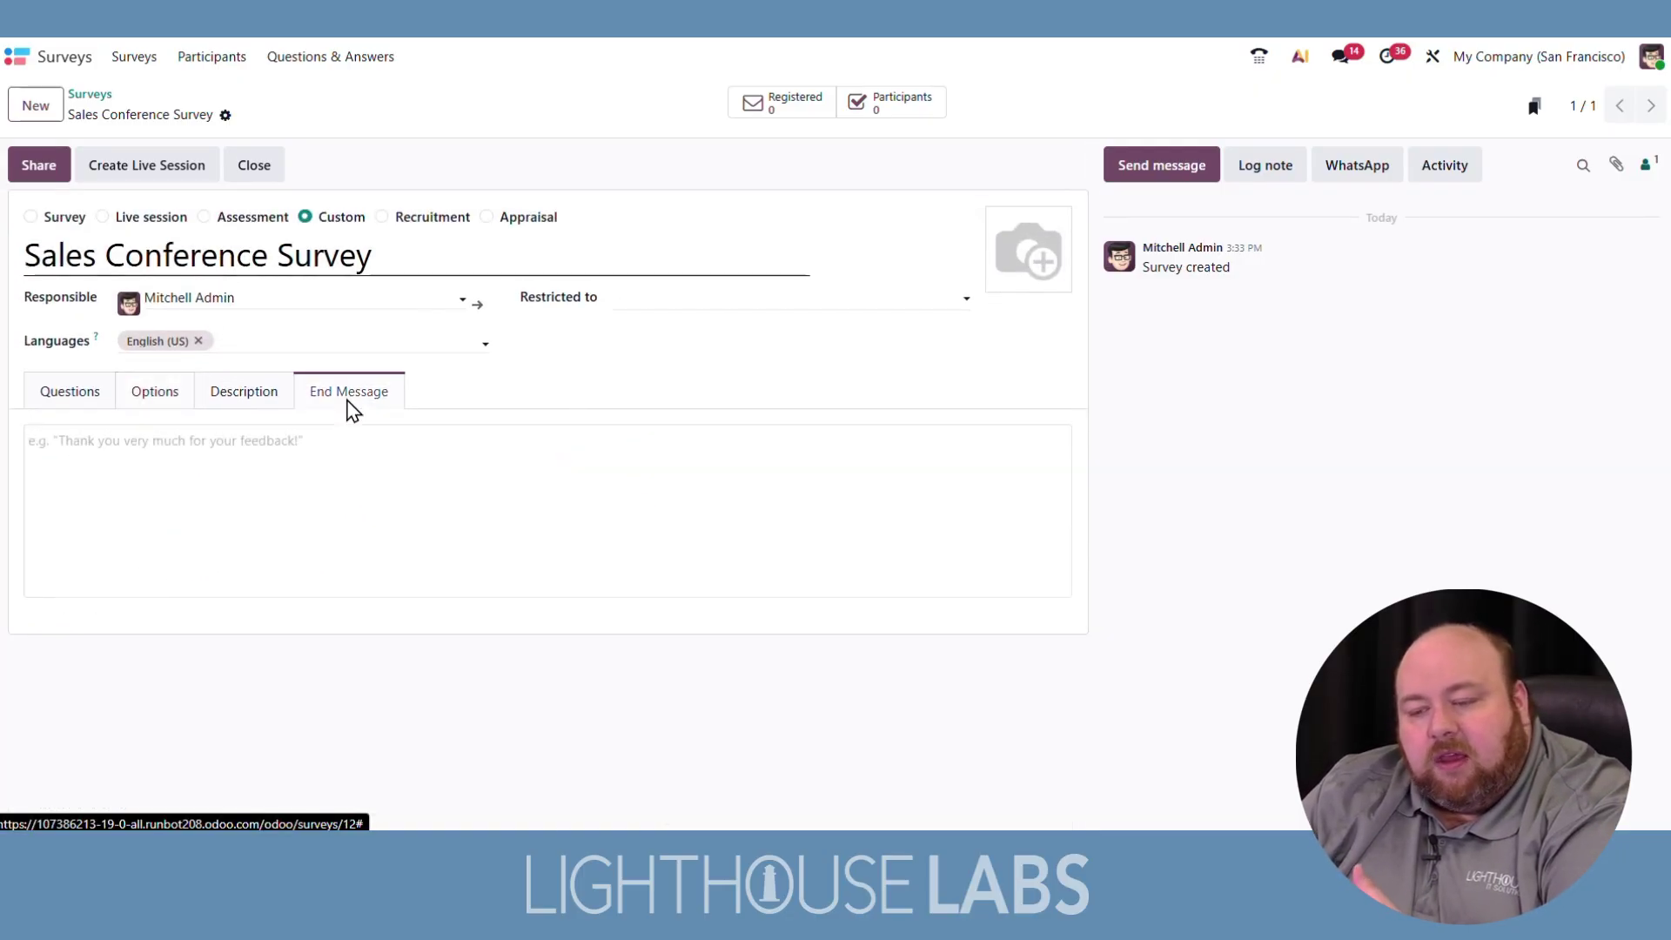
left_click(155, 399)
Step: Enter the survey description "Thank you for attending our conference! This quick survey will help us improve the event for years to come!"
left_click(218, 396)
left_click(214, 445)
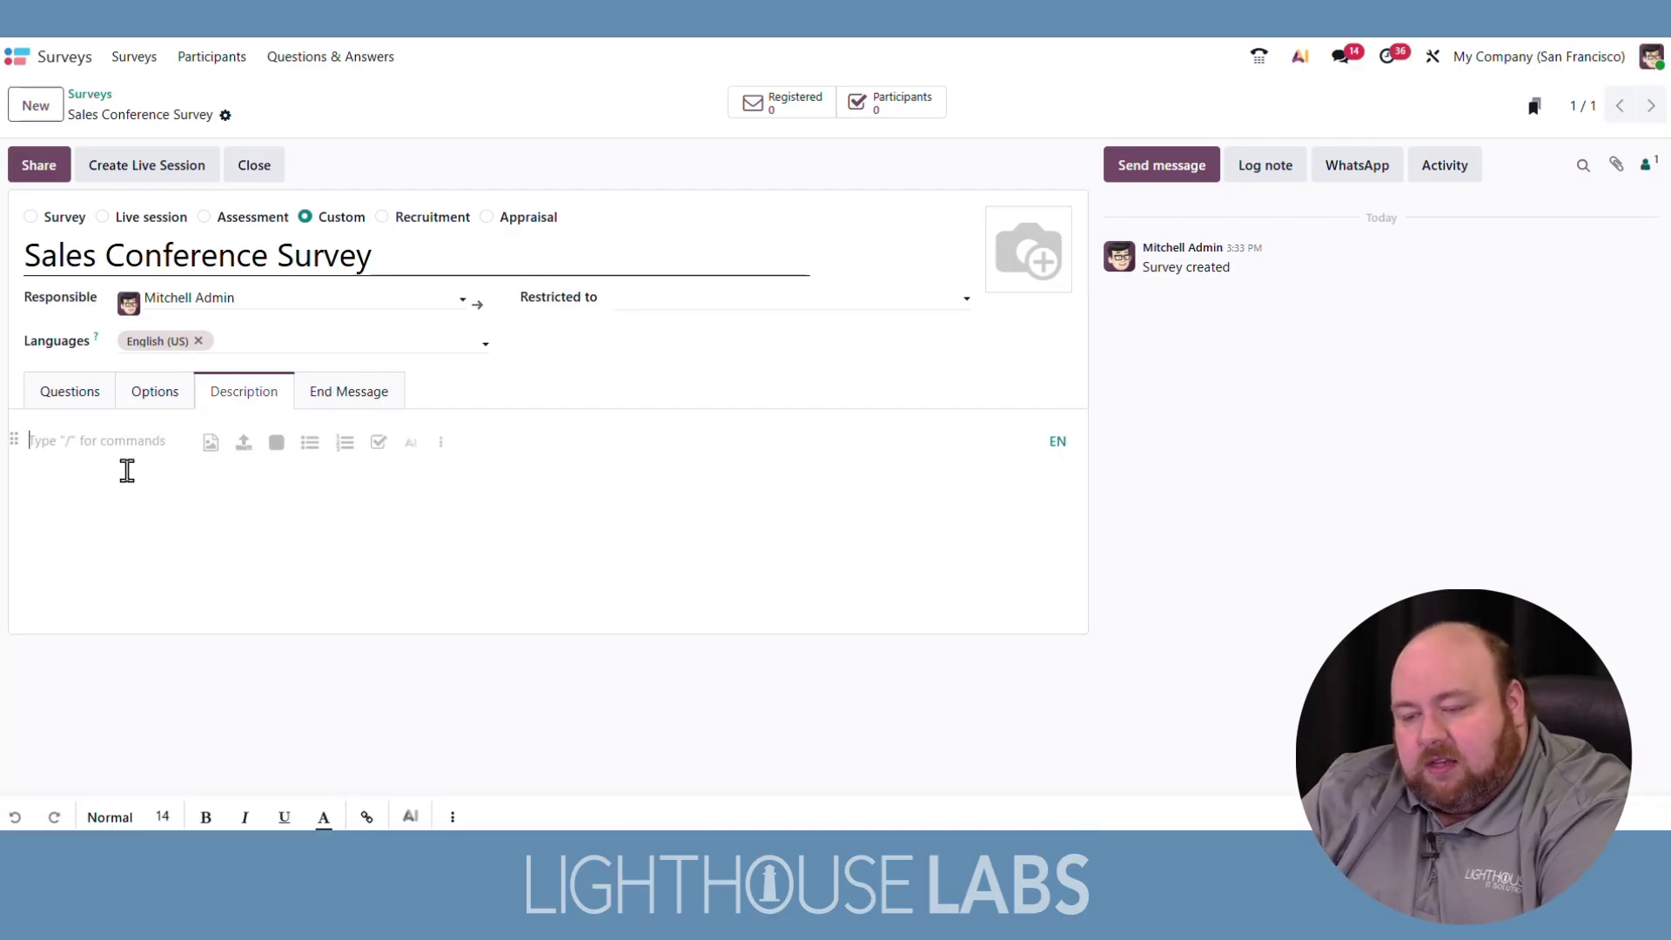
type("Thank you for at")
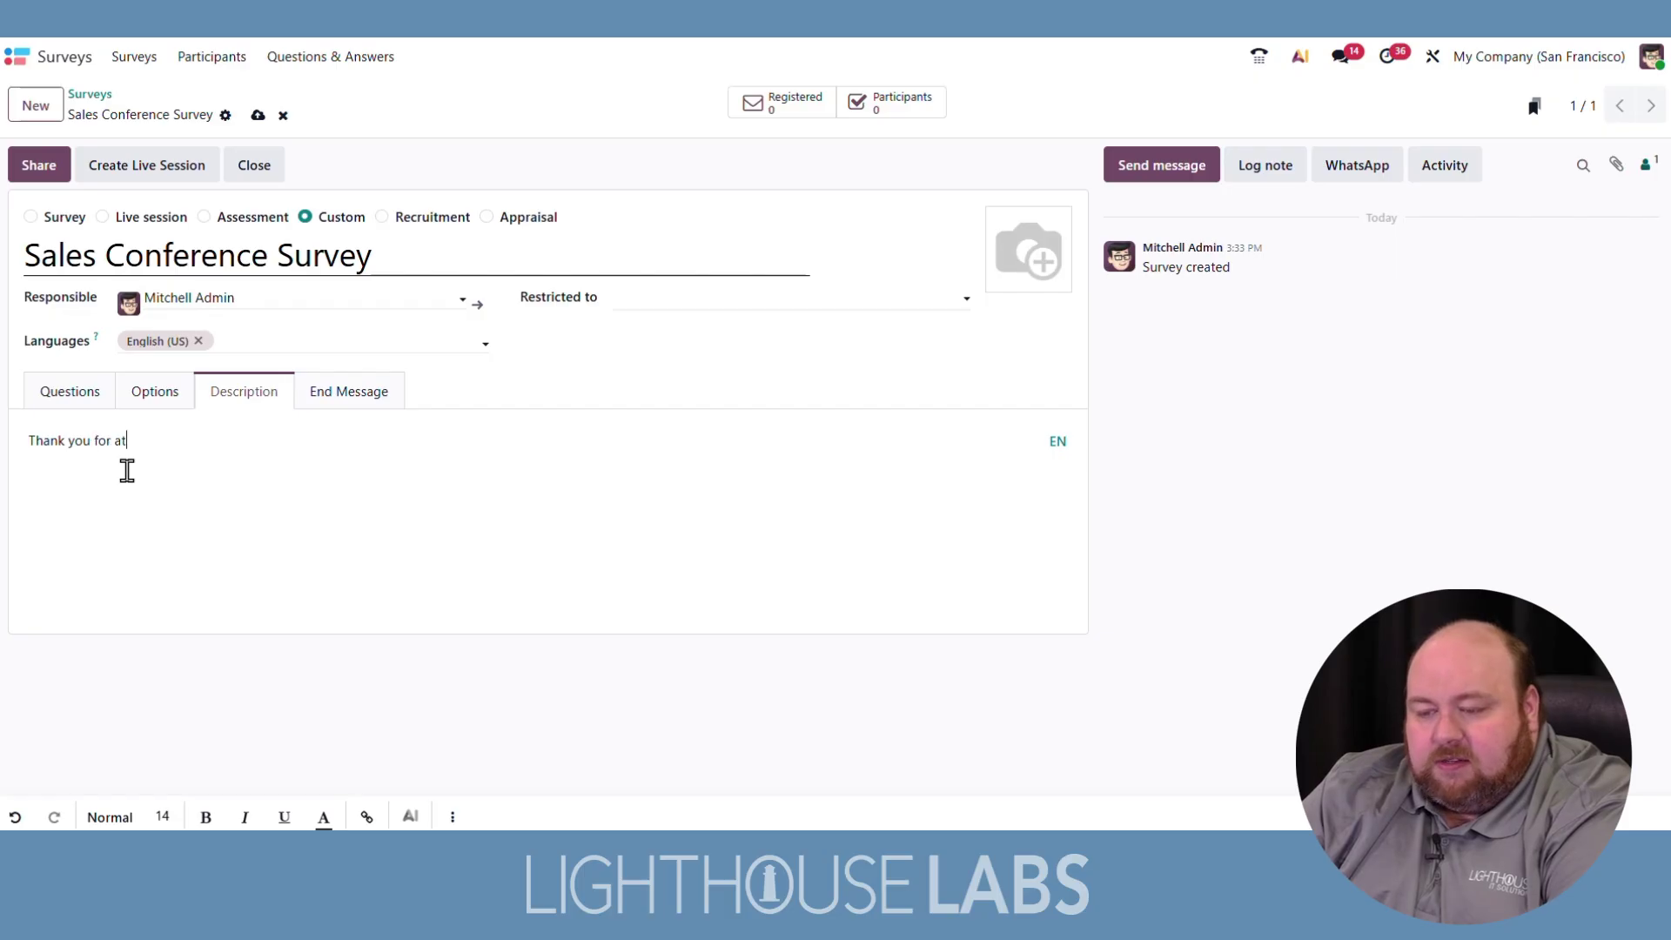
type("tending our confe")
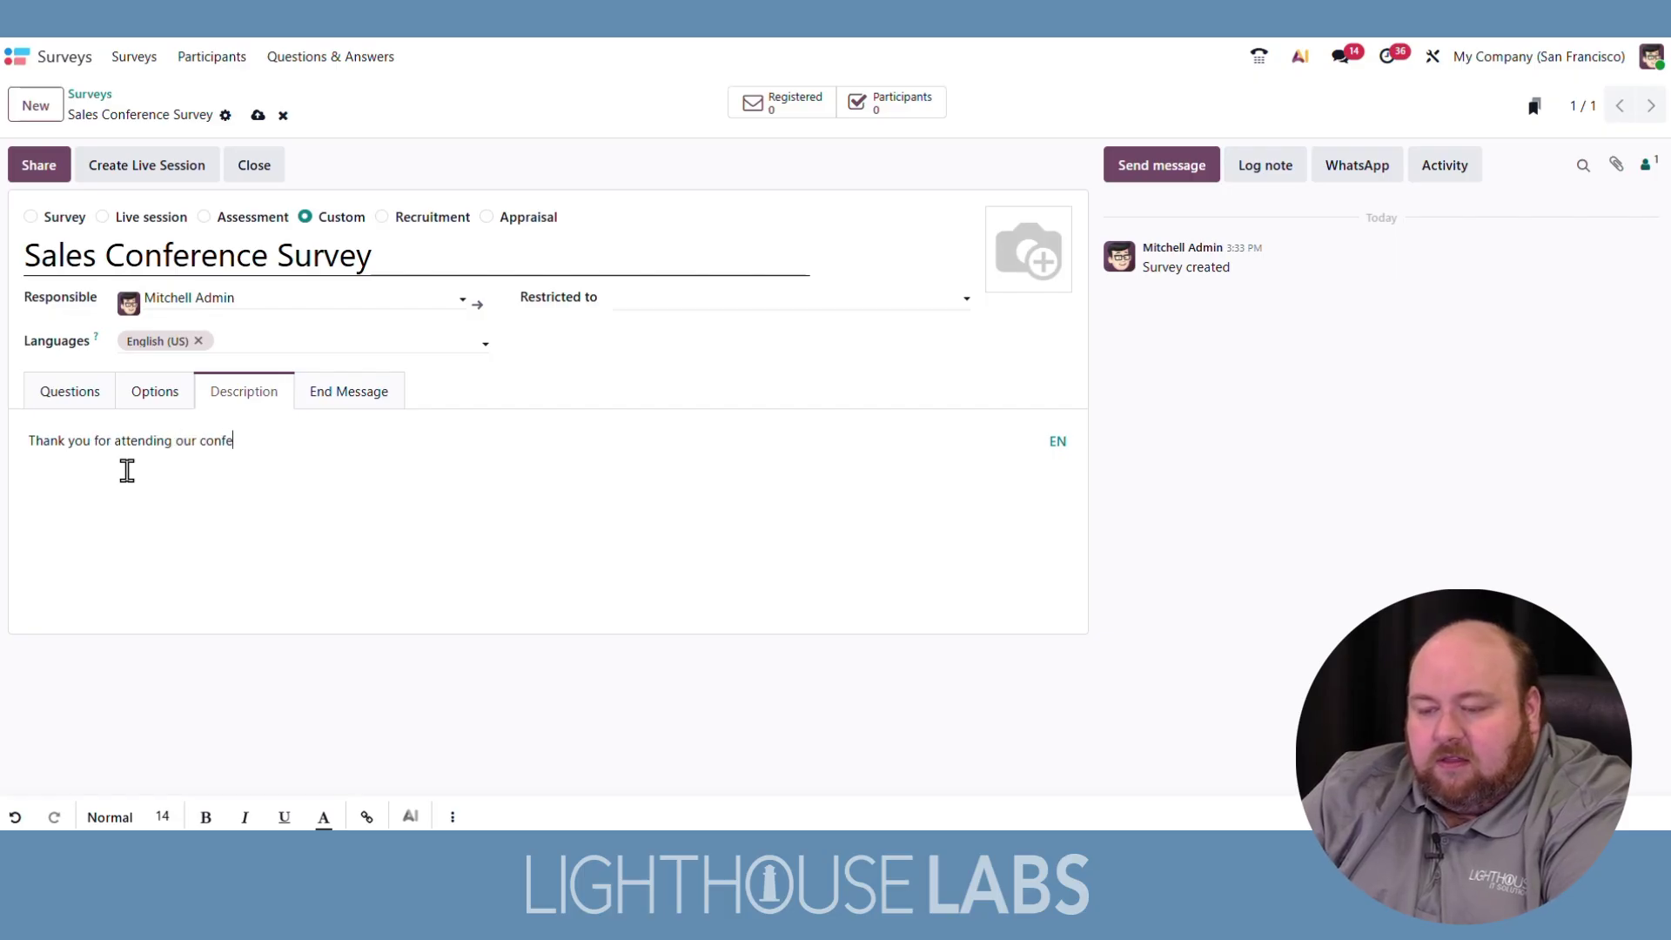
type("rence! ")
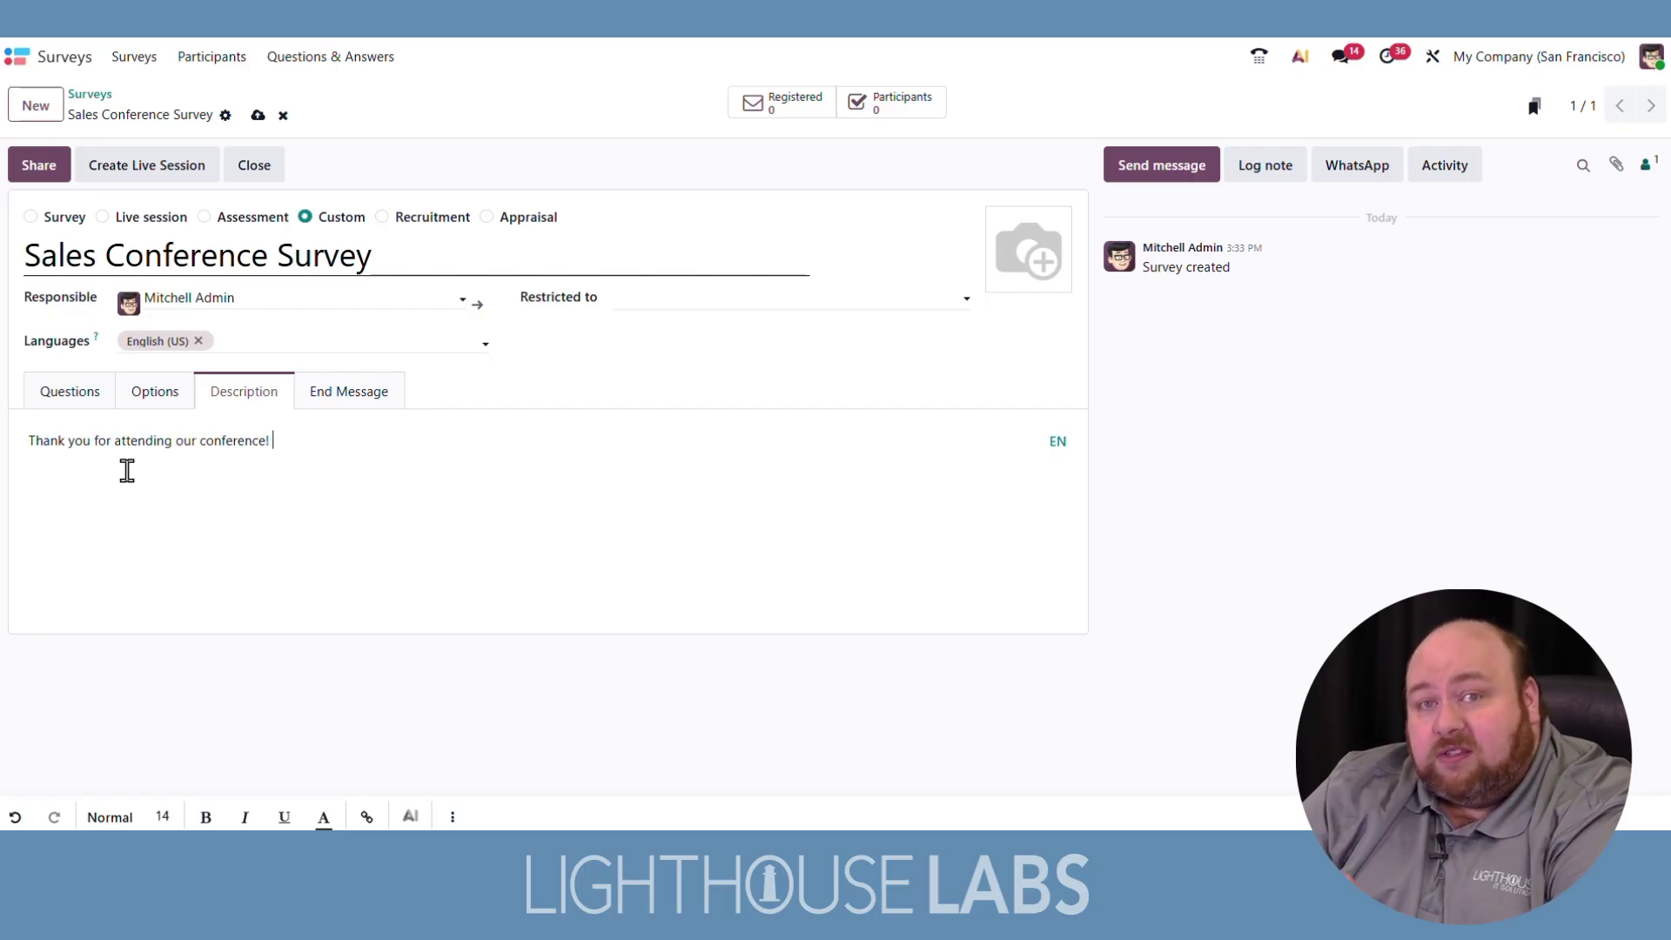
type("This quick ")
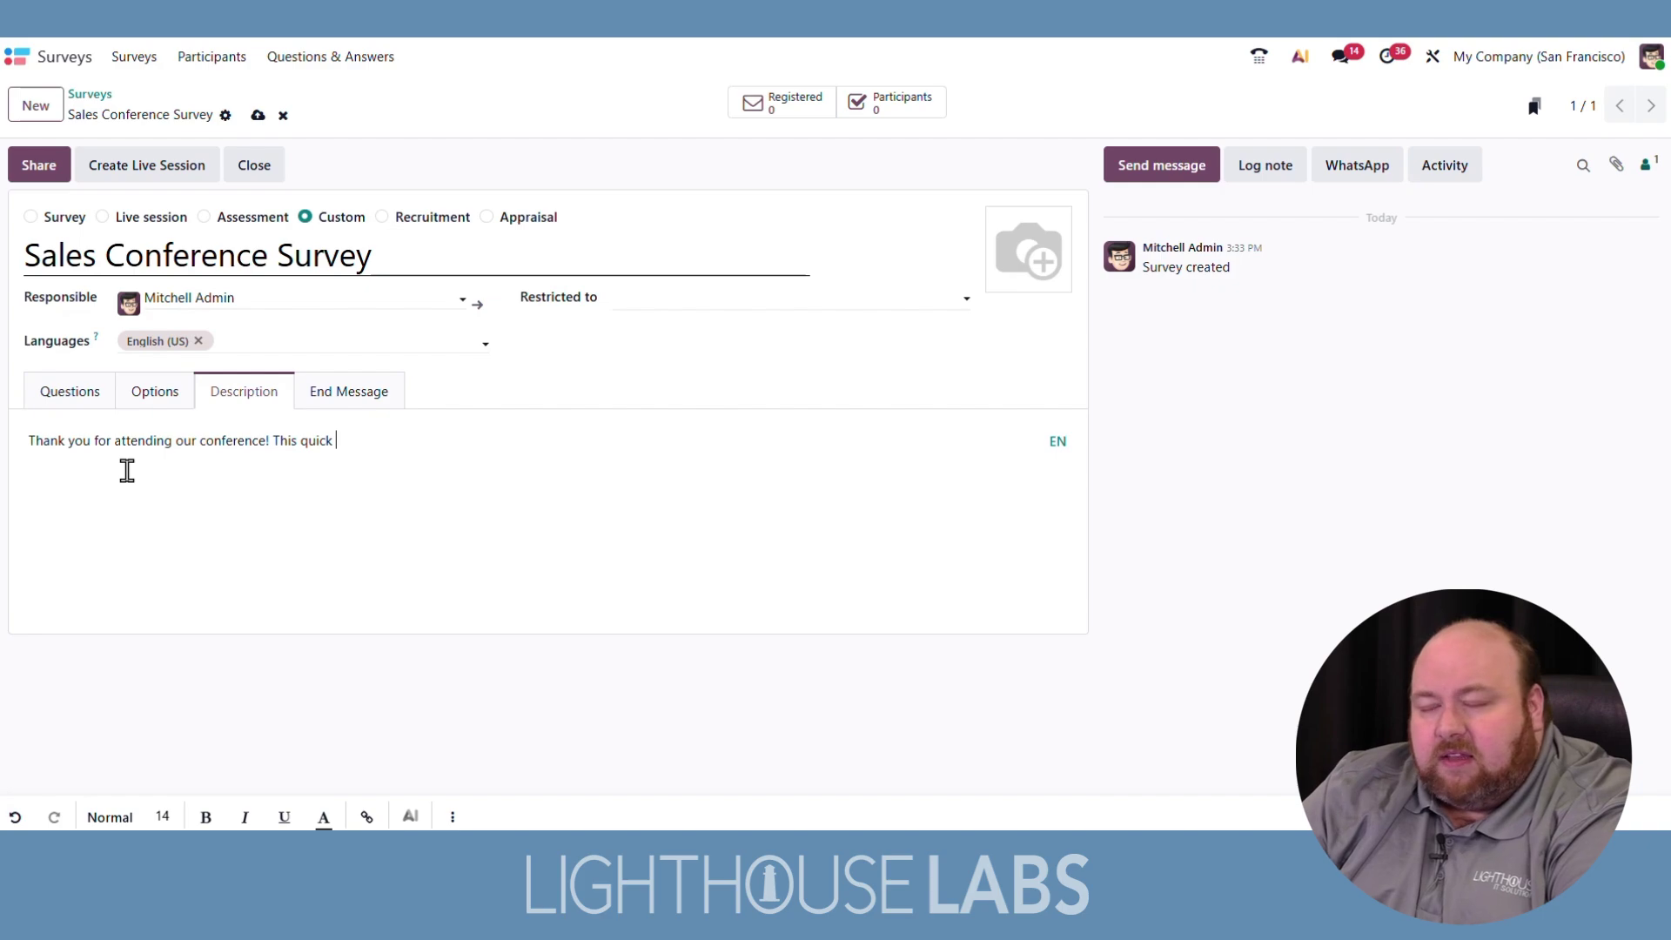
type("survey,")
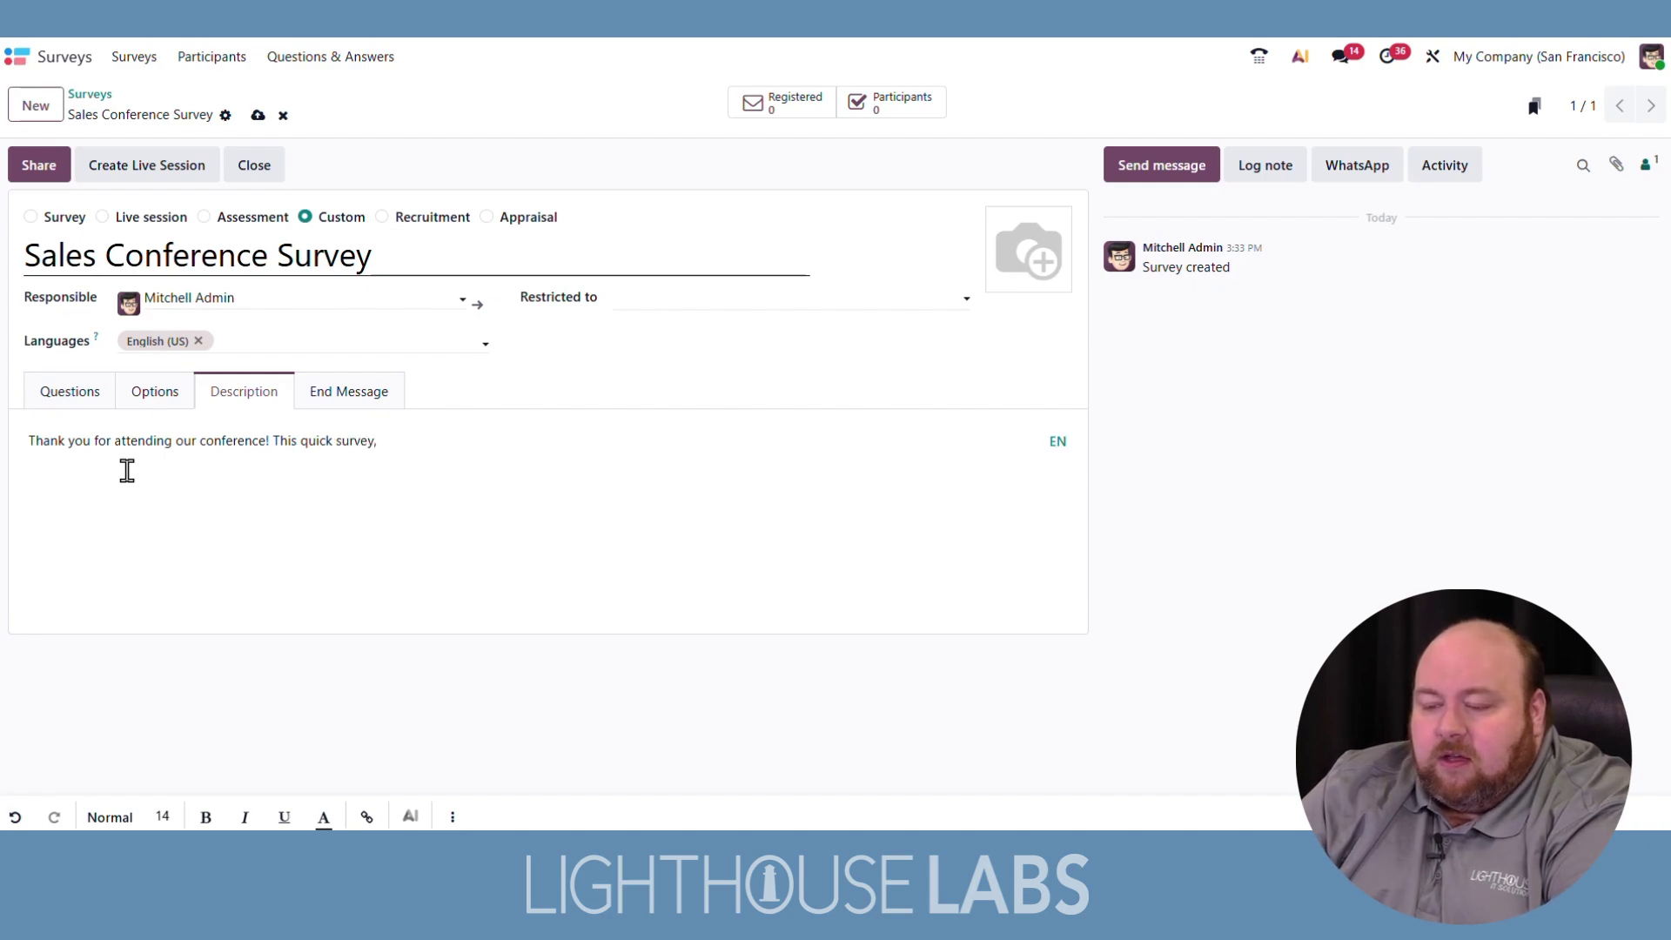
key("BackSpace")
type(" will he")
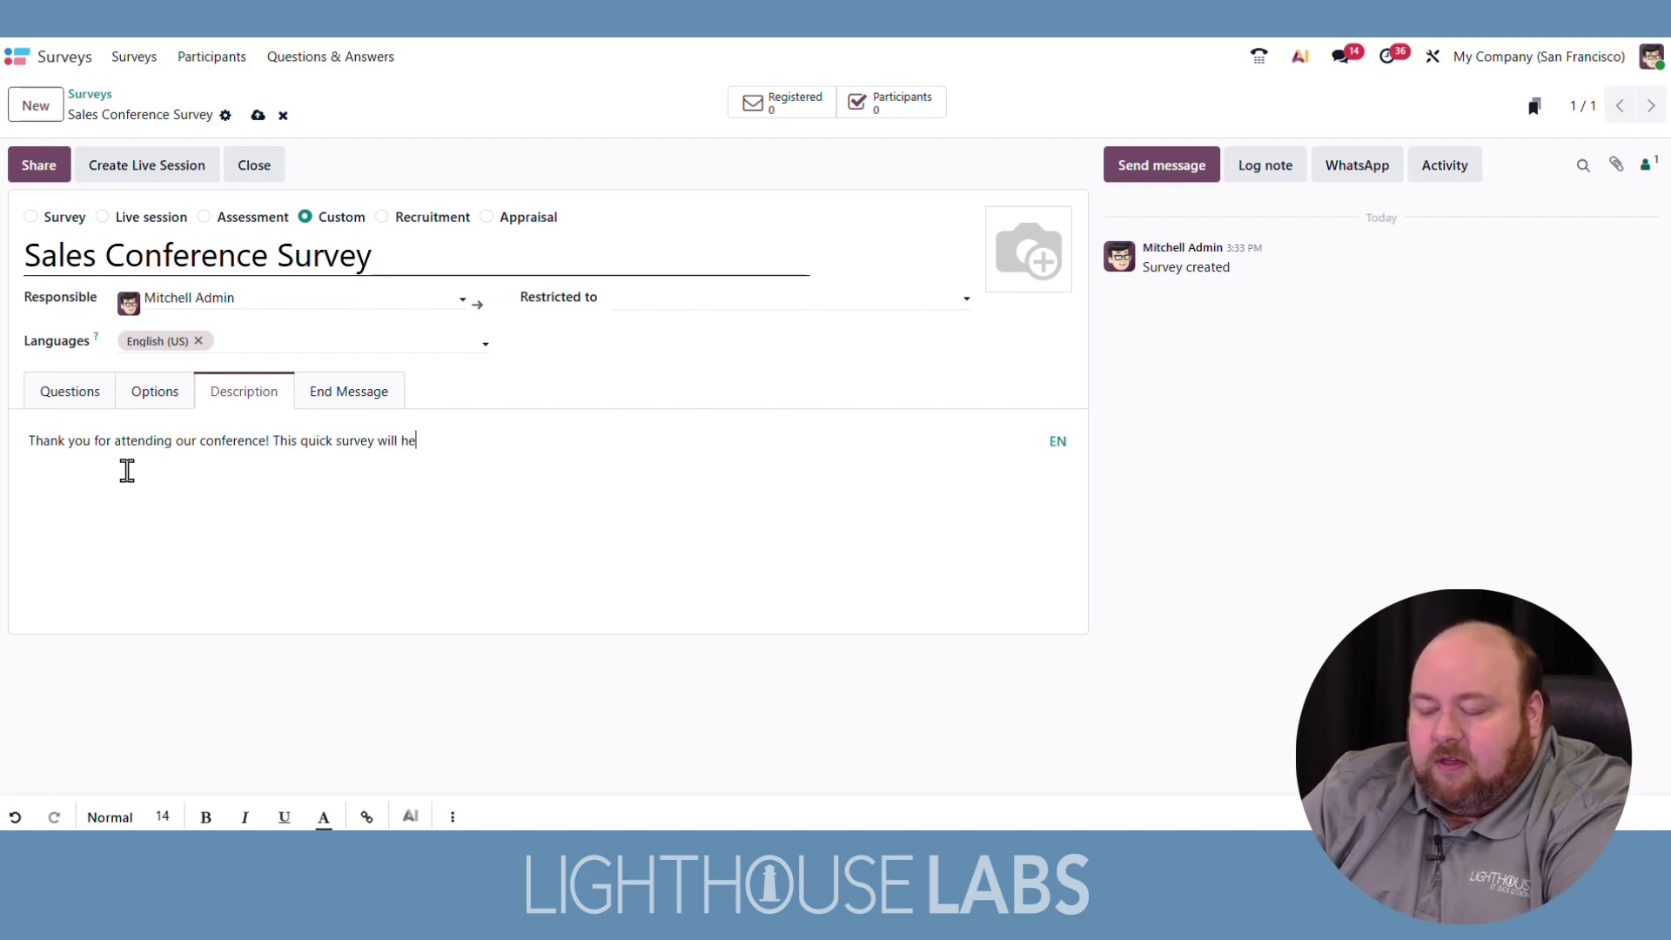
type("lp us improve")
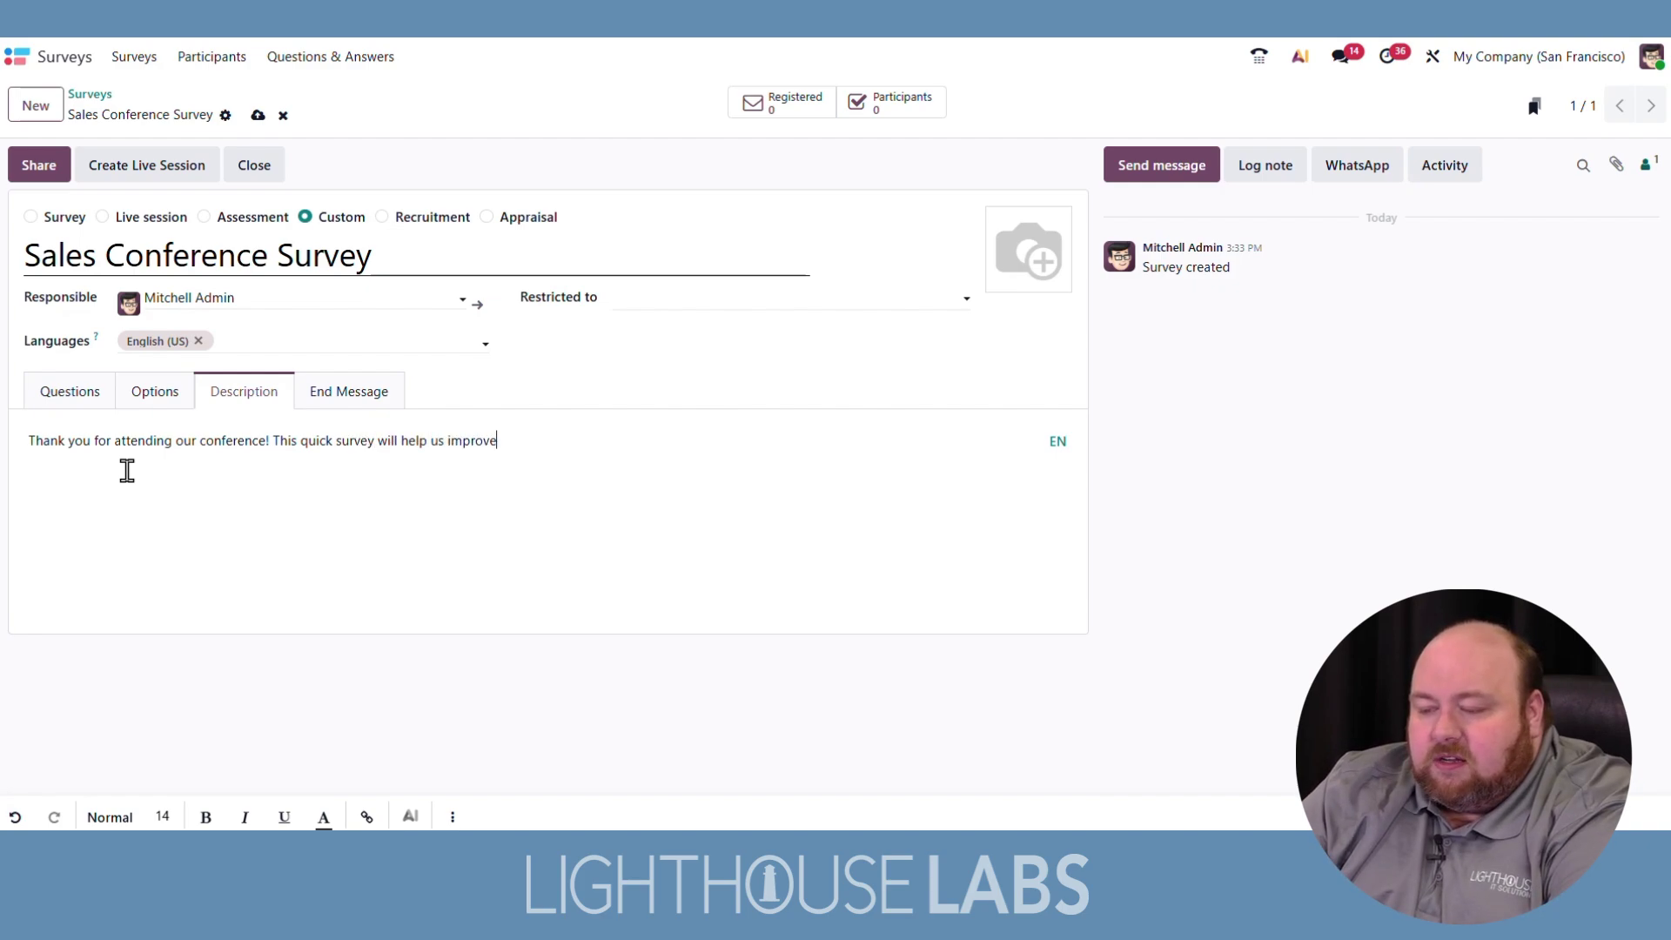
type(" the event fo")
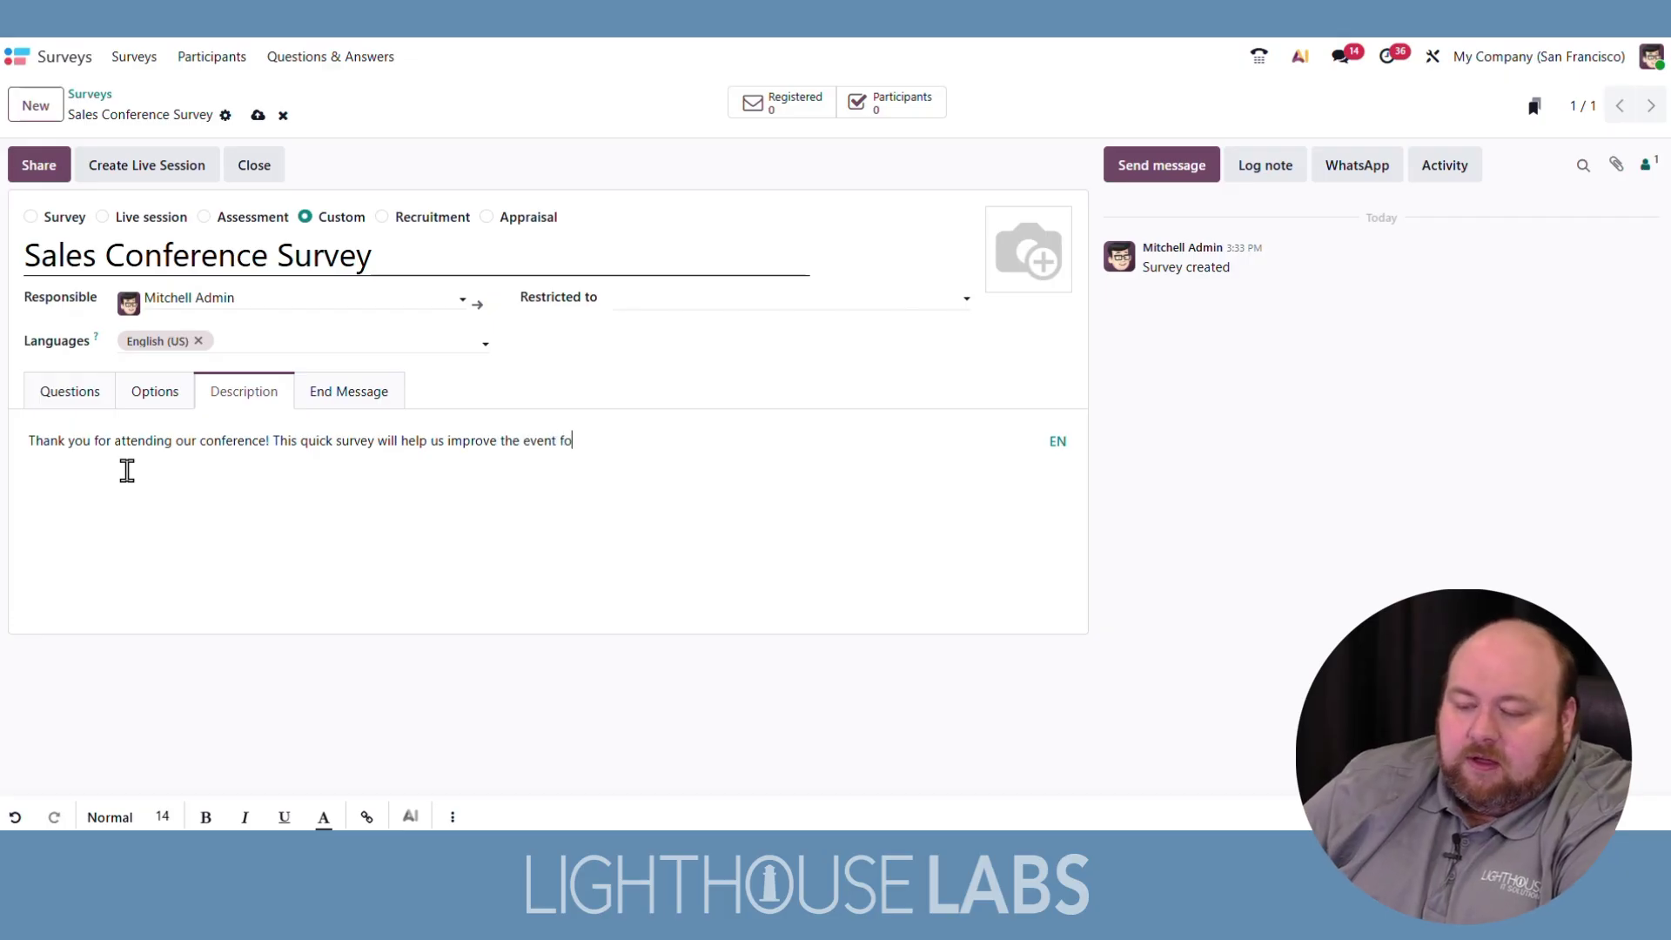
type("r years to come!")
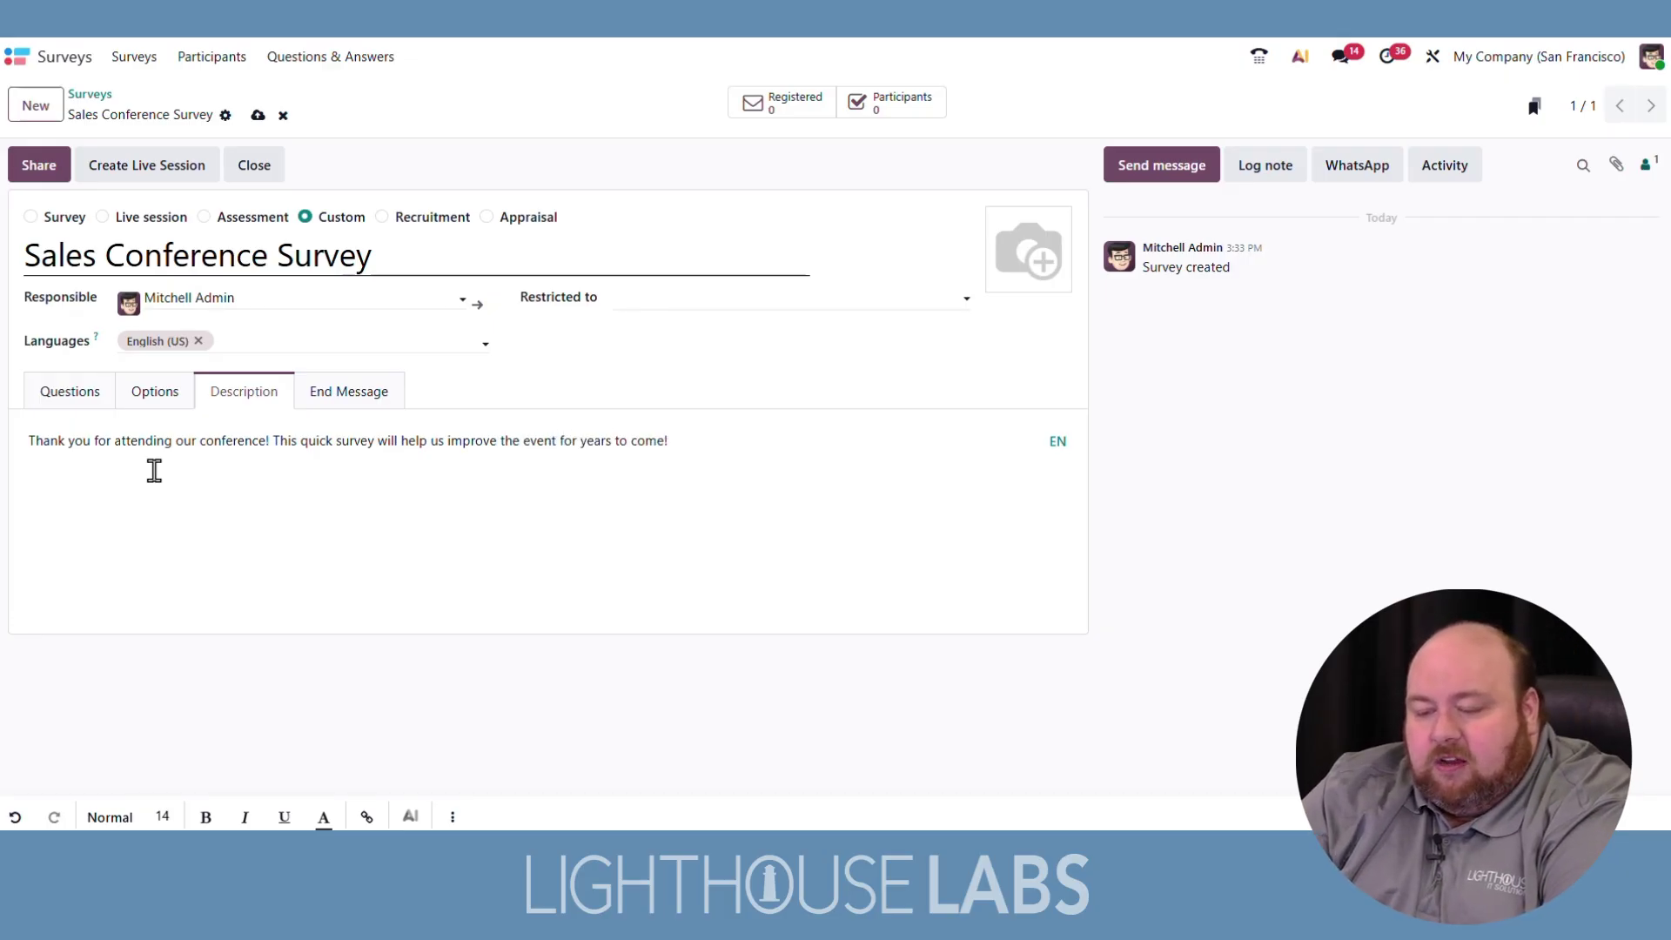
Step: Set the survey's end message to "We appreciate your feedback. See you next year!" and save the survey
left_click(347, 396)
left_click(317, 478)
type("We apprec")
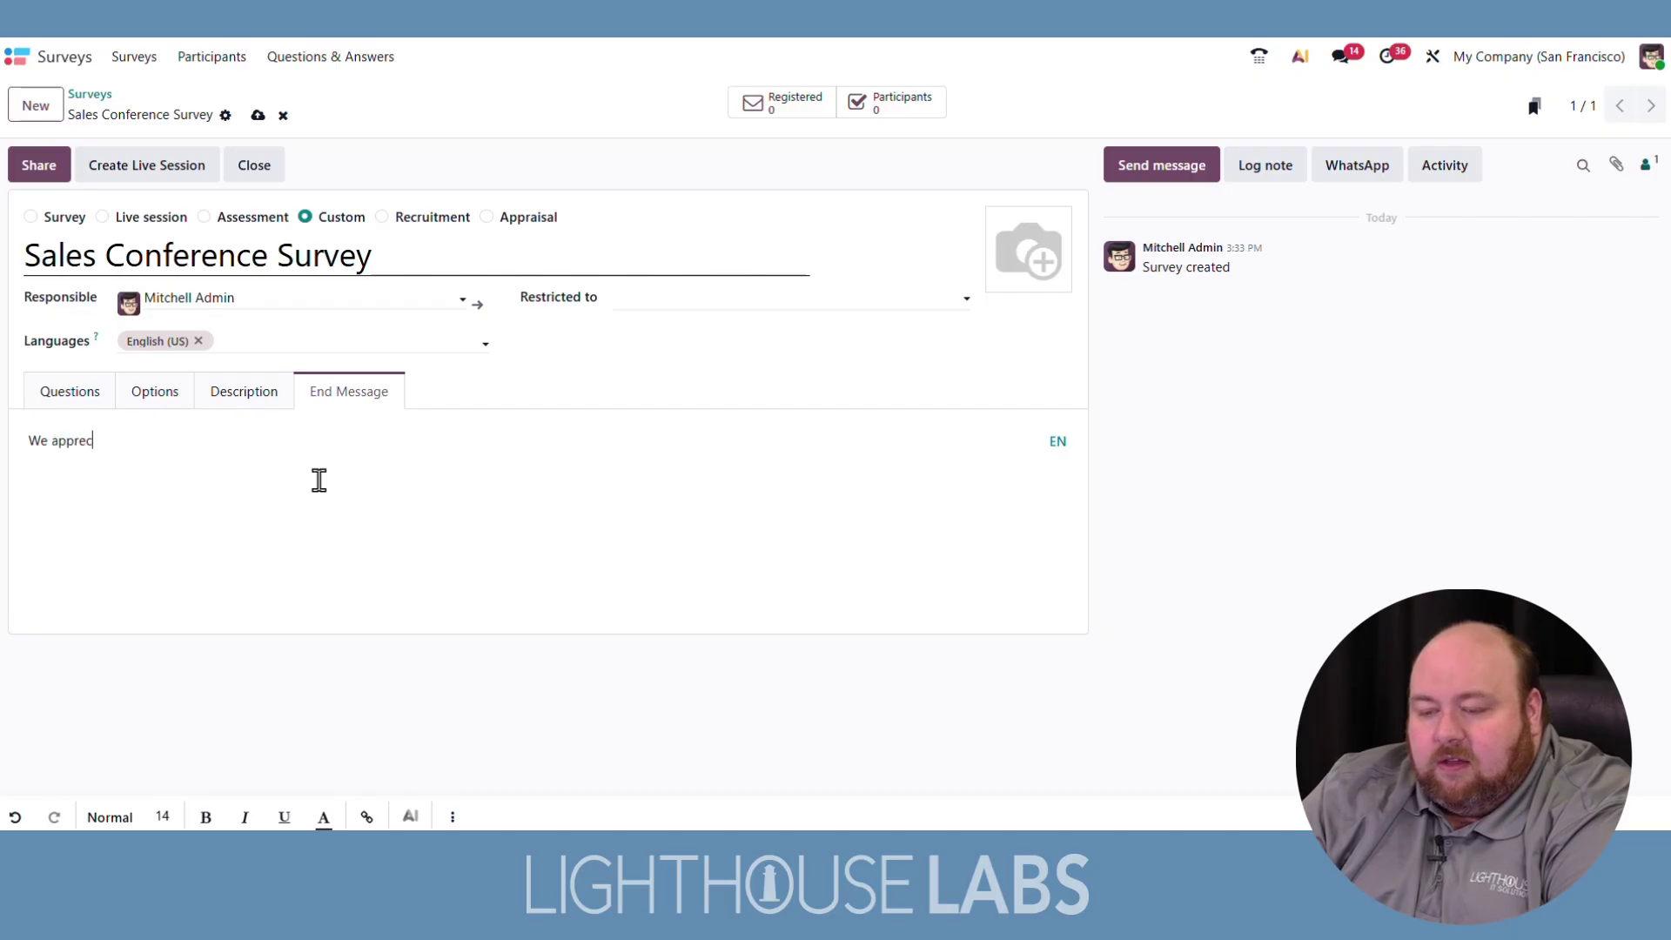
type("iate your")
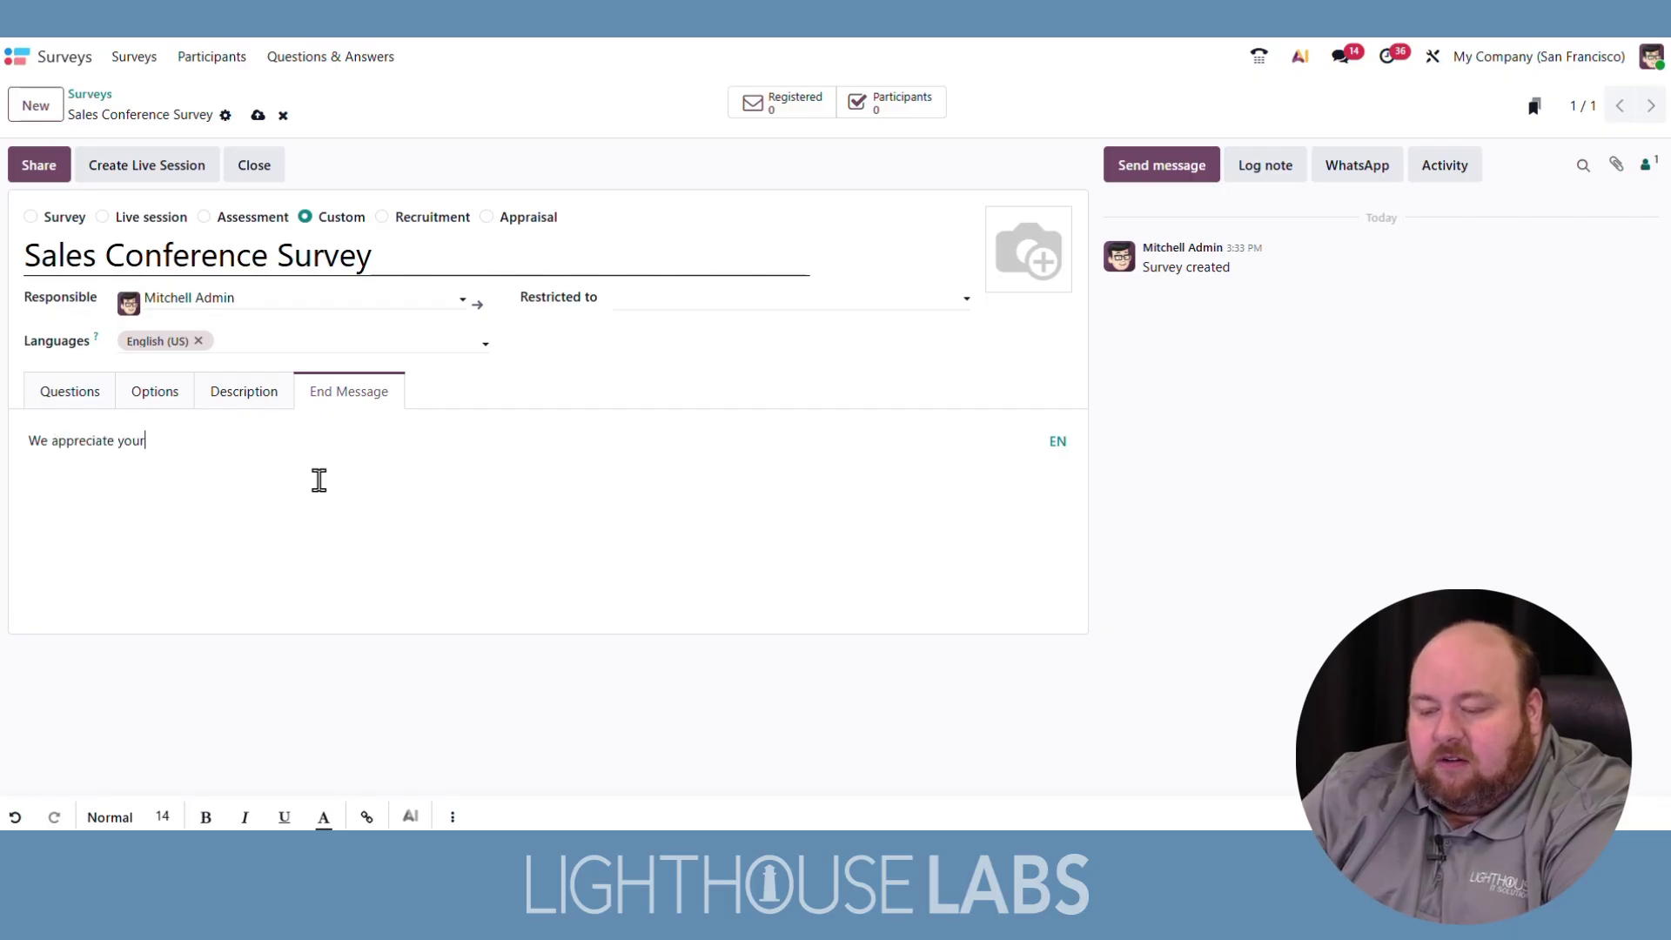
type(" feedback")
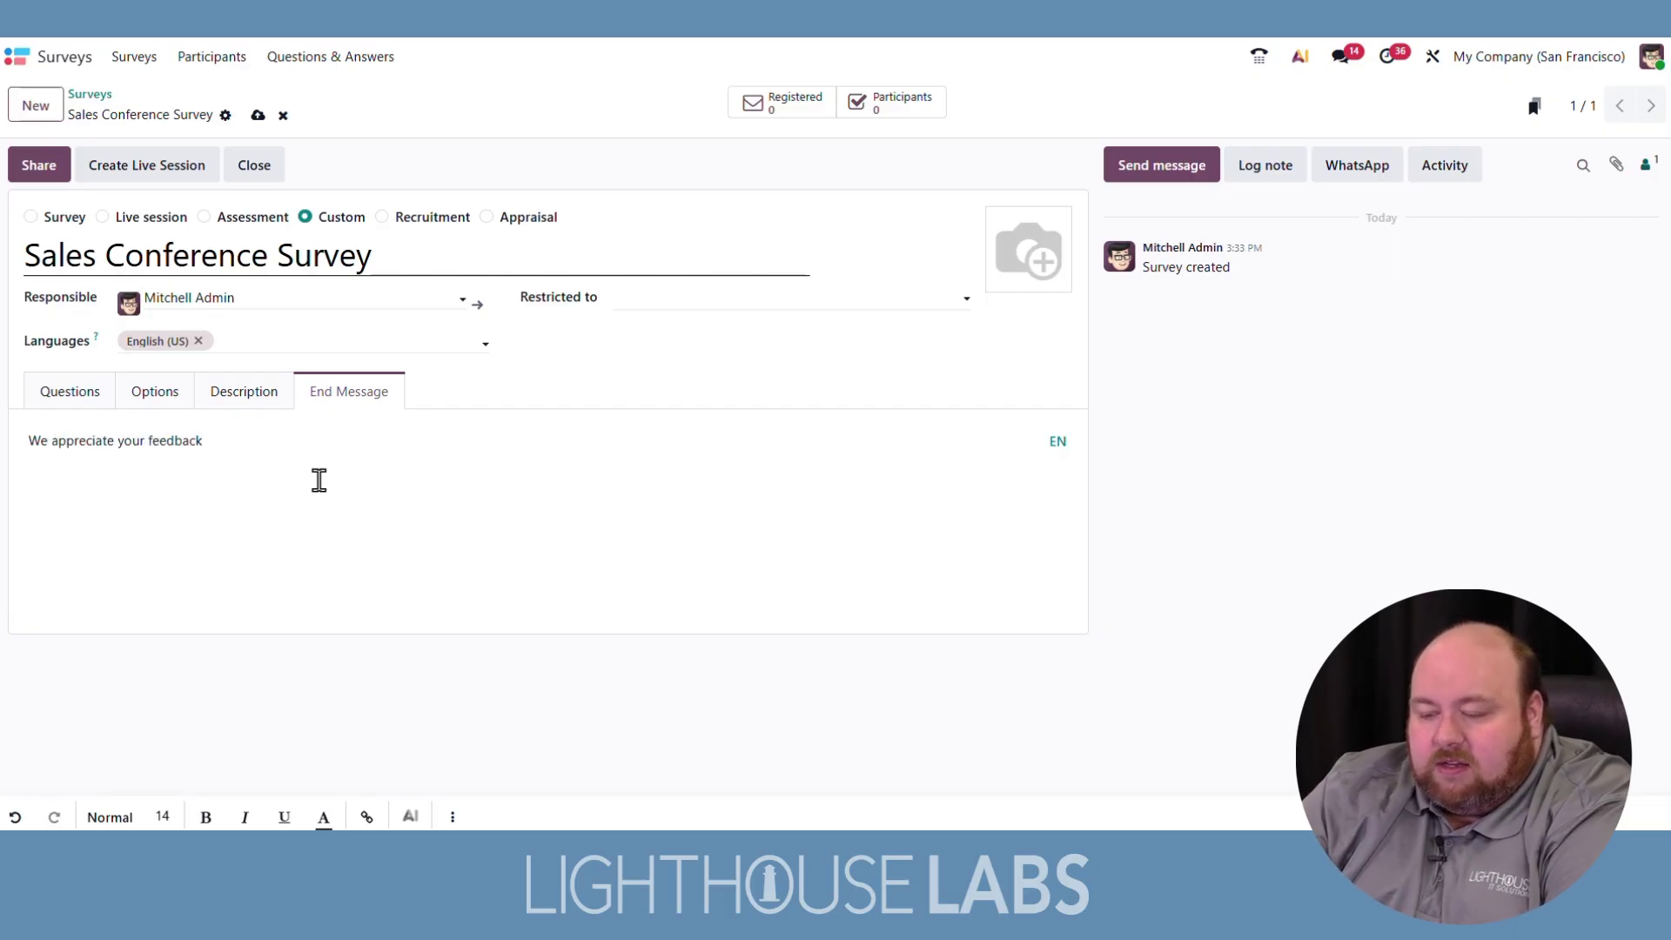
type(". See you next year!")
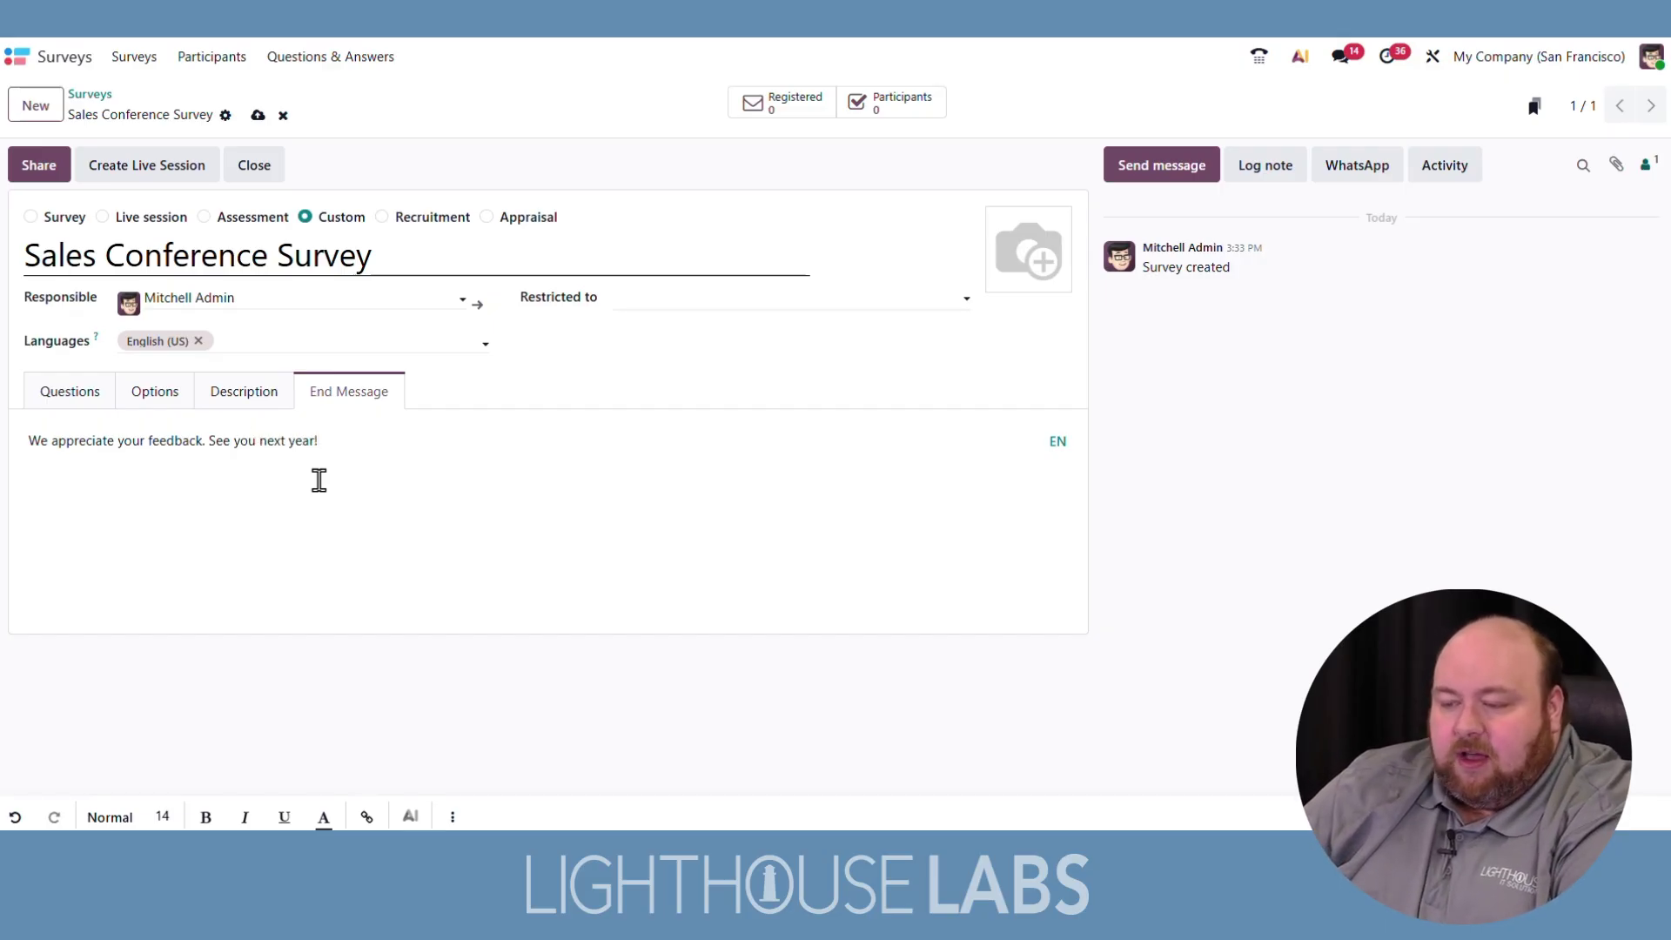
left_click(257, 115)
Step: Review the survey's options and set its pagination to One page with all the questions
left_click(142, 393)
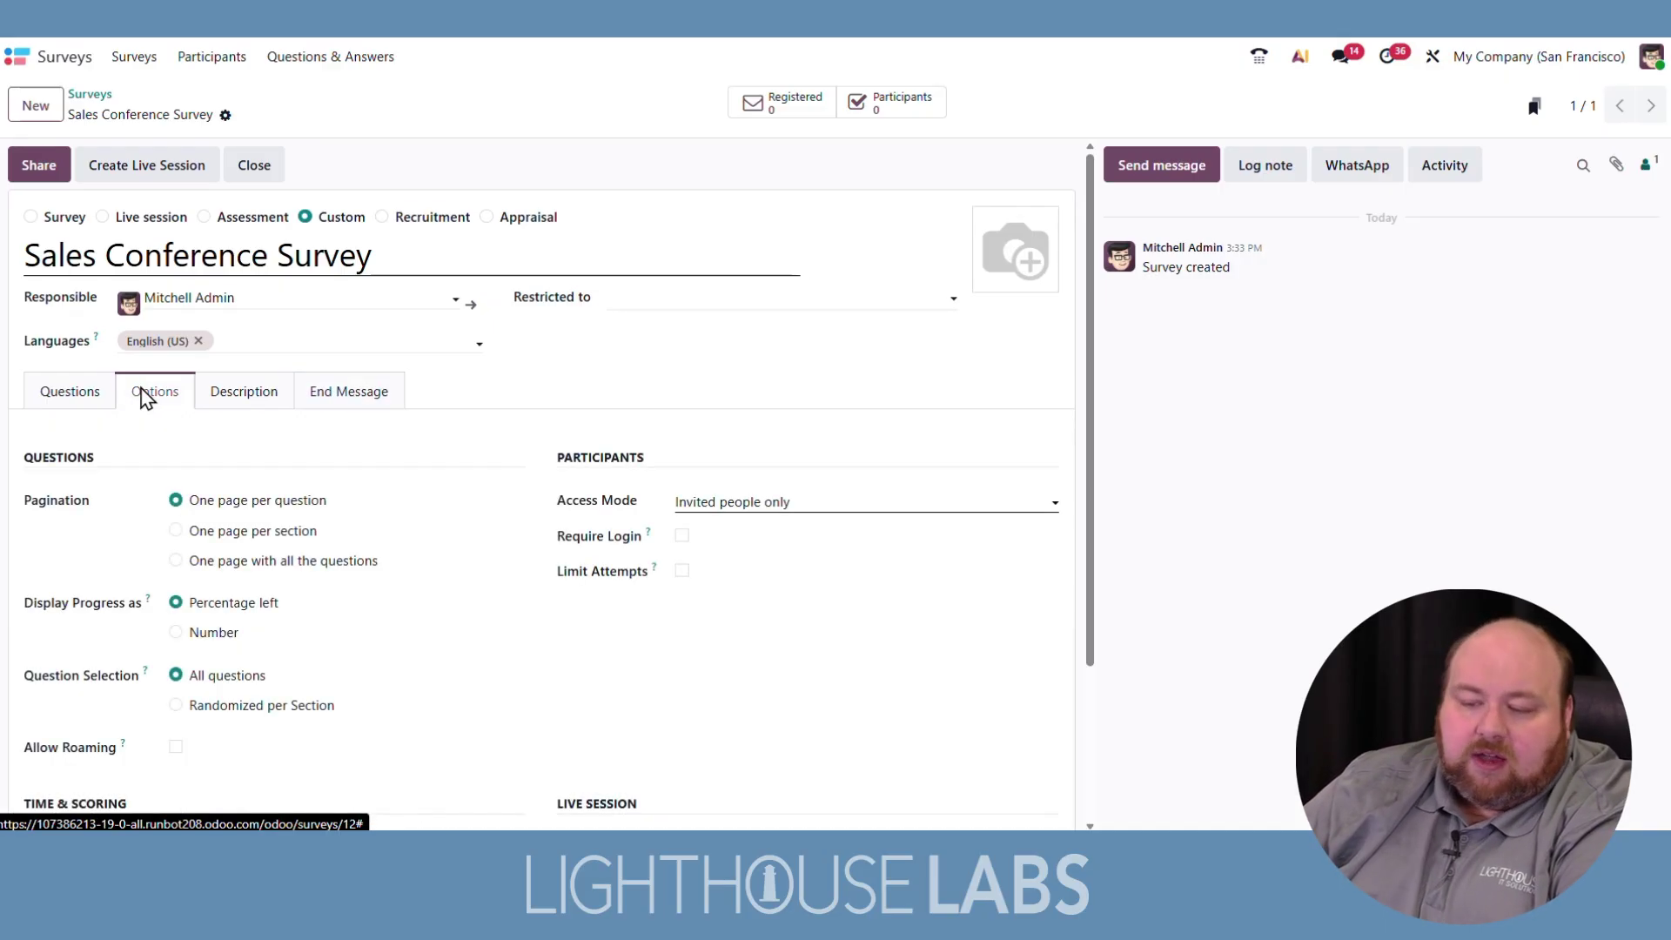
scroll(383, 484, "down", 1)
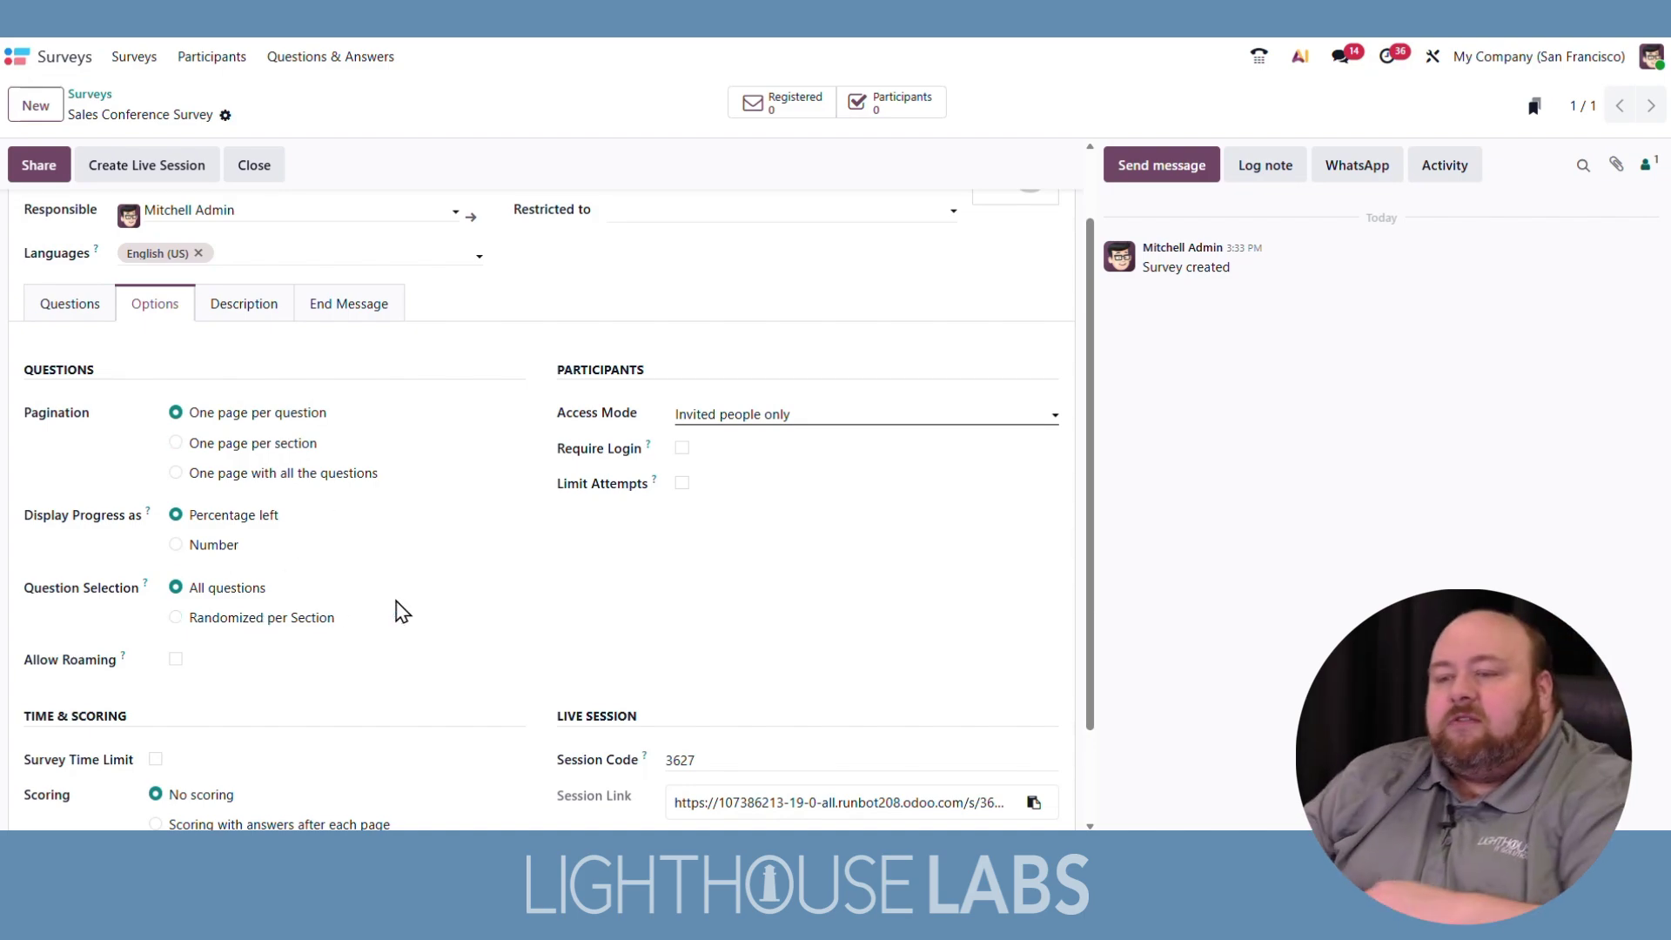
scroll(409, 592, "down", 1)
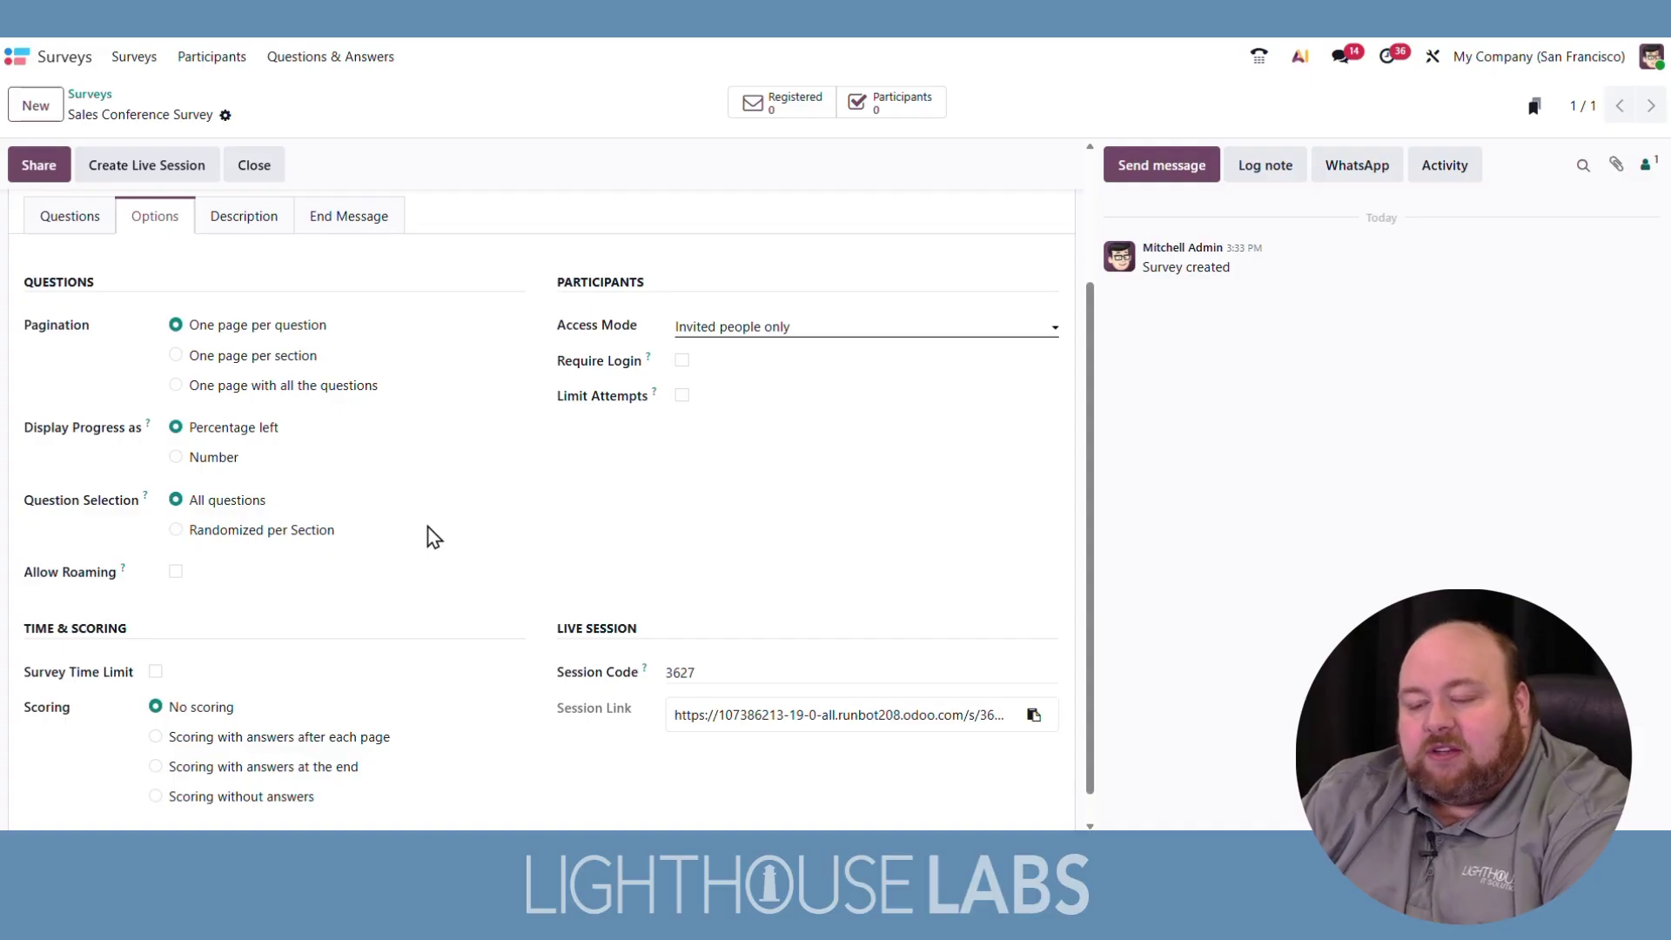
left_click_drag(427, 528, 178, 542)
left_click(222, 564)
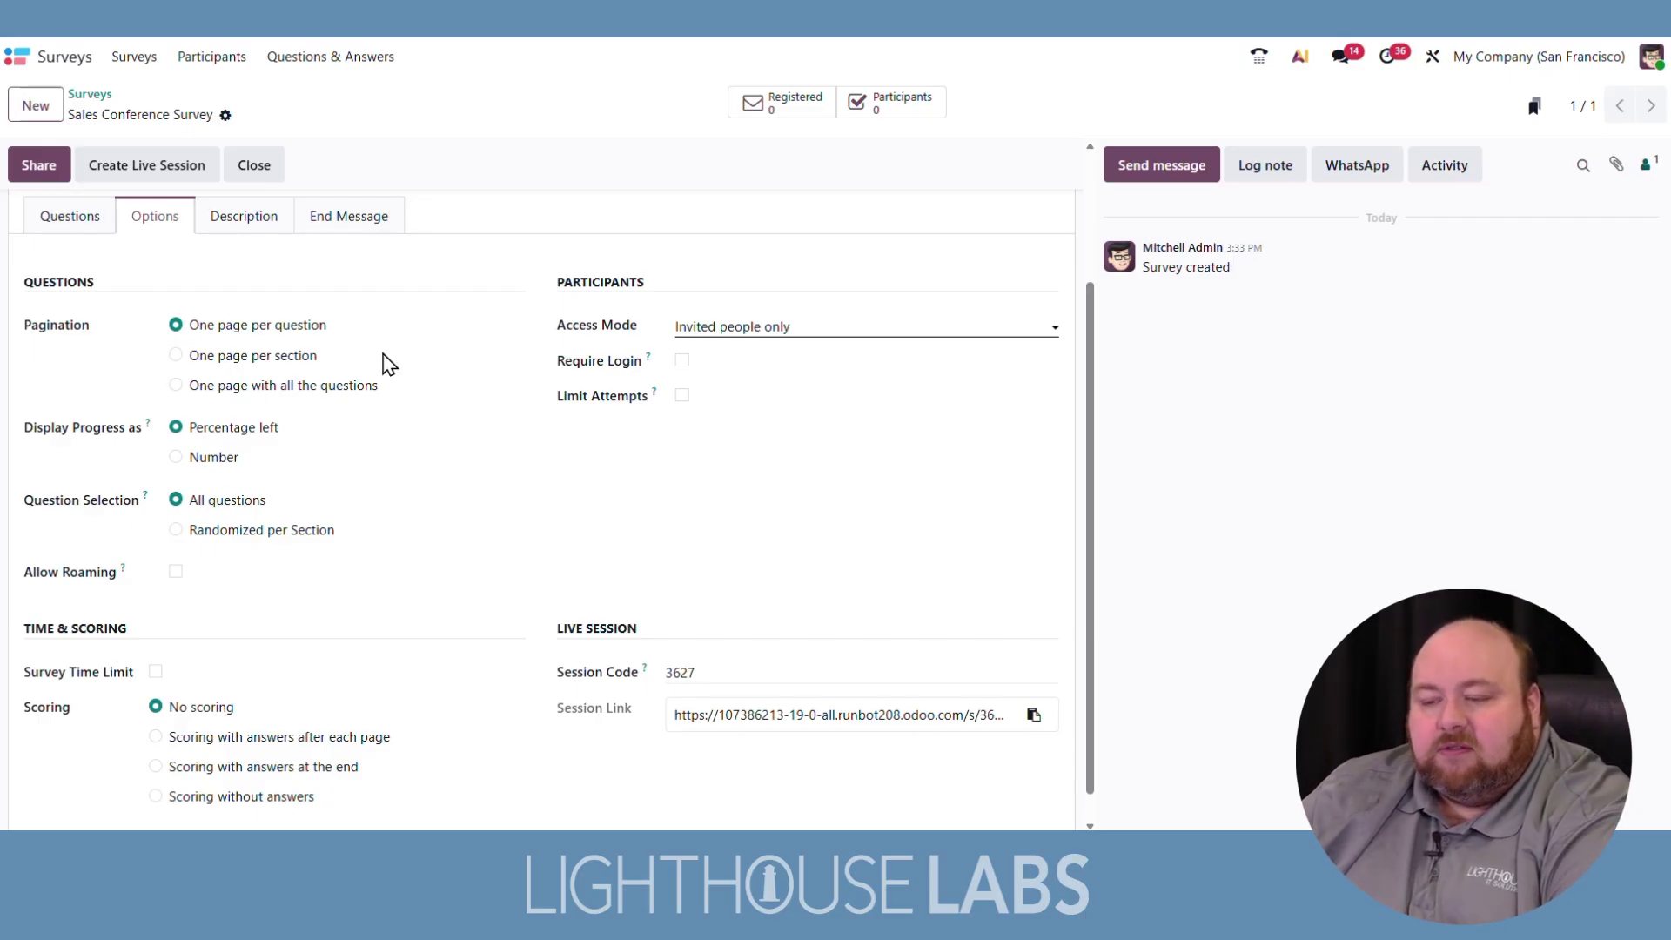
left_click(306, 366)
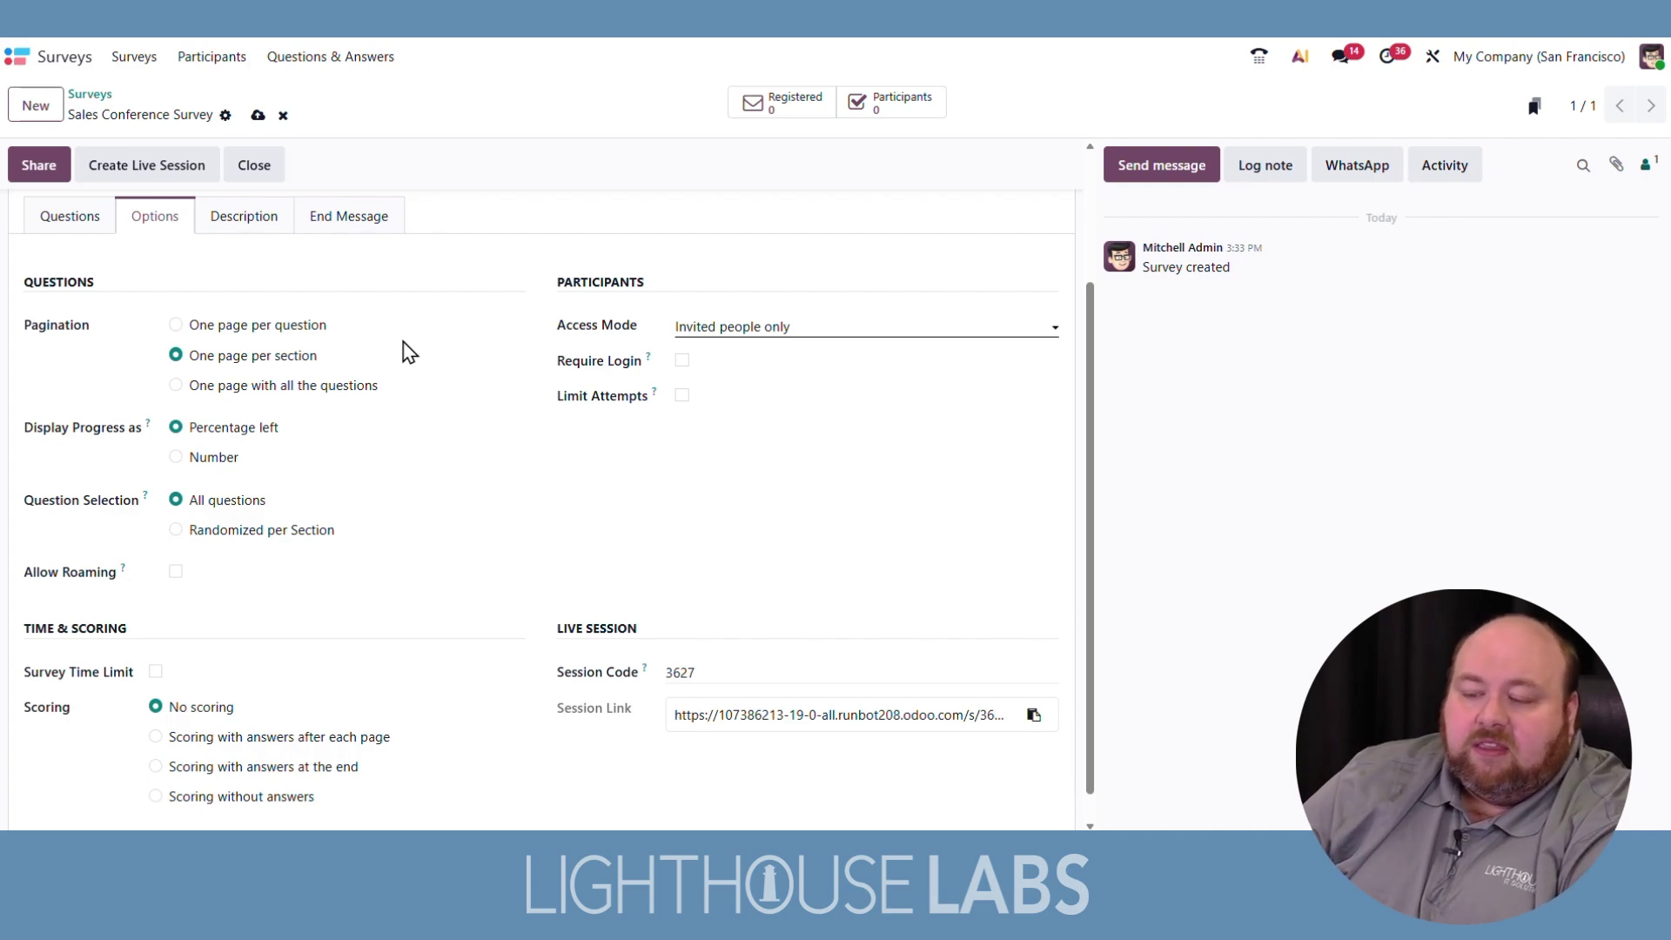
left_click(360, 383)
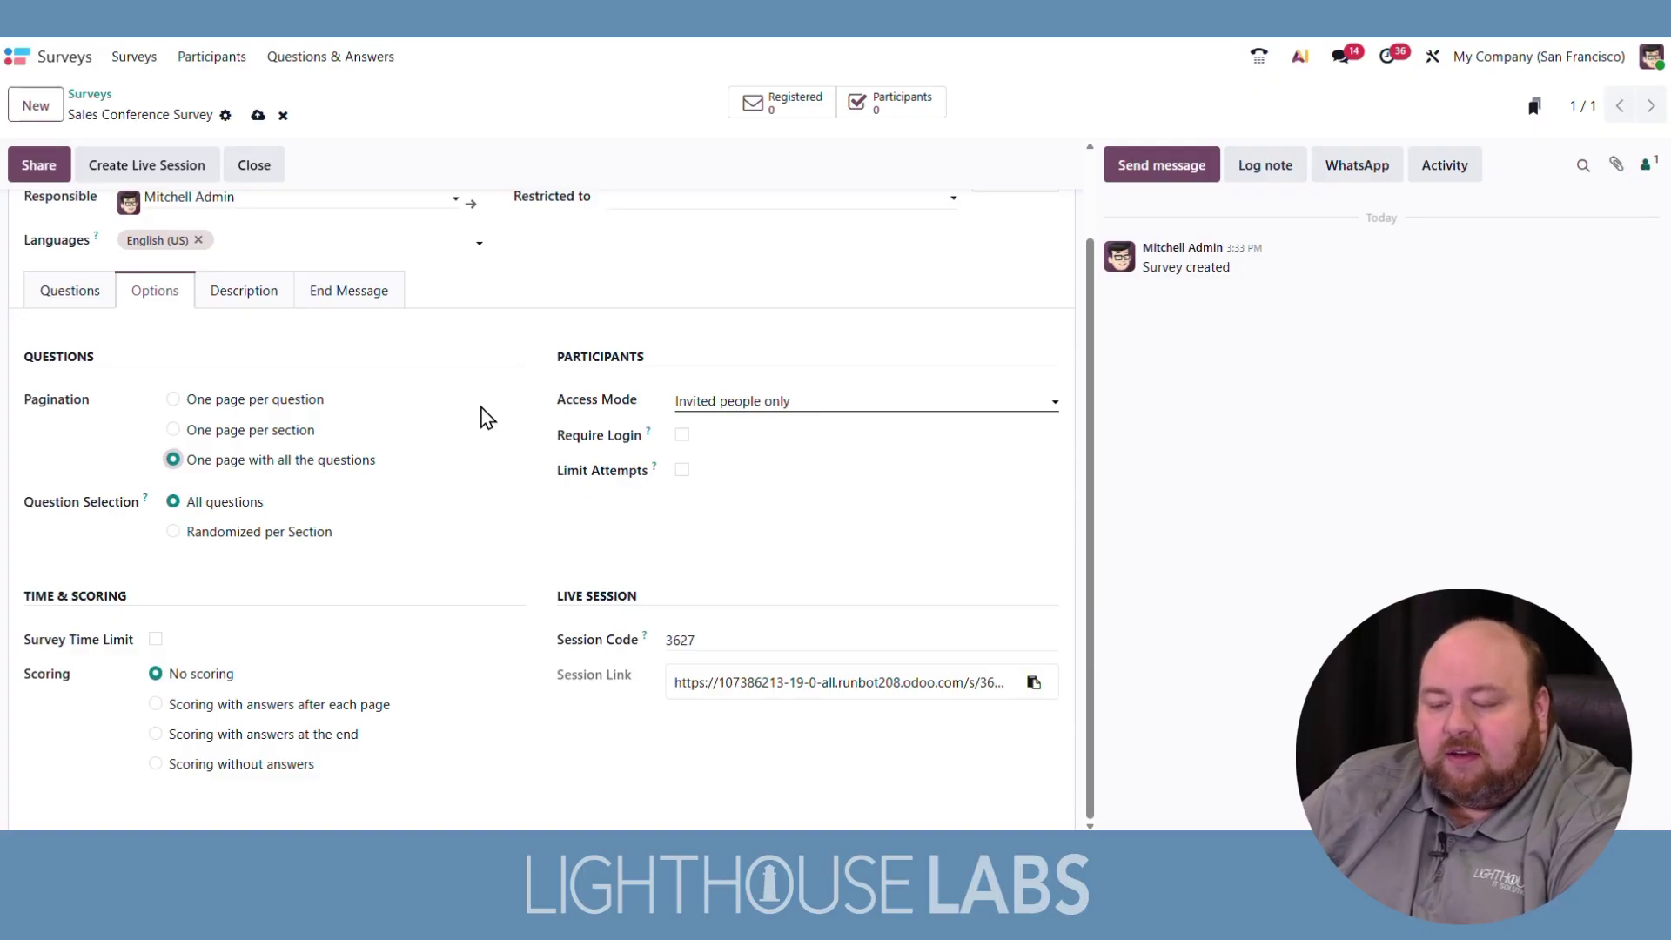
Step: Try the Scoring with answers at the end option and the survey time limit, reverting both
left_click(277, 734)
scroll(331, 699, "down", 1)
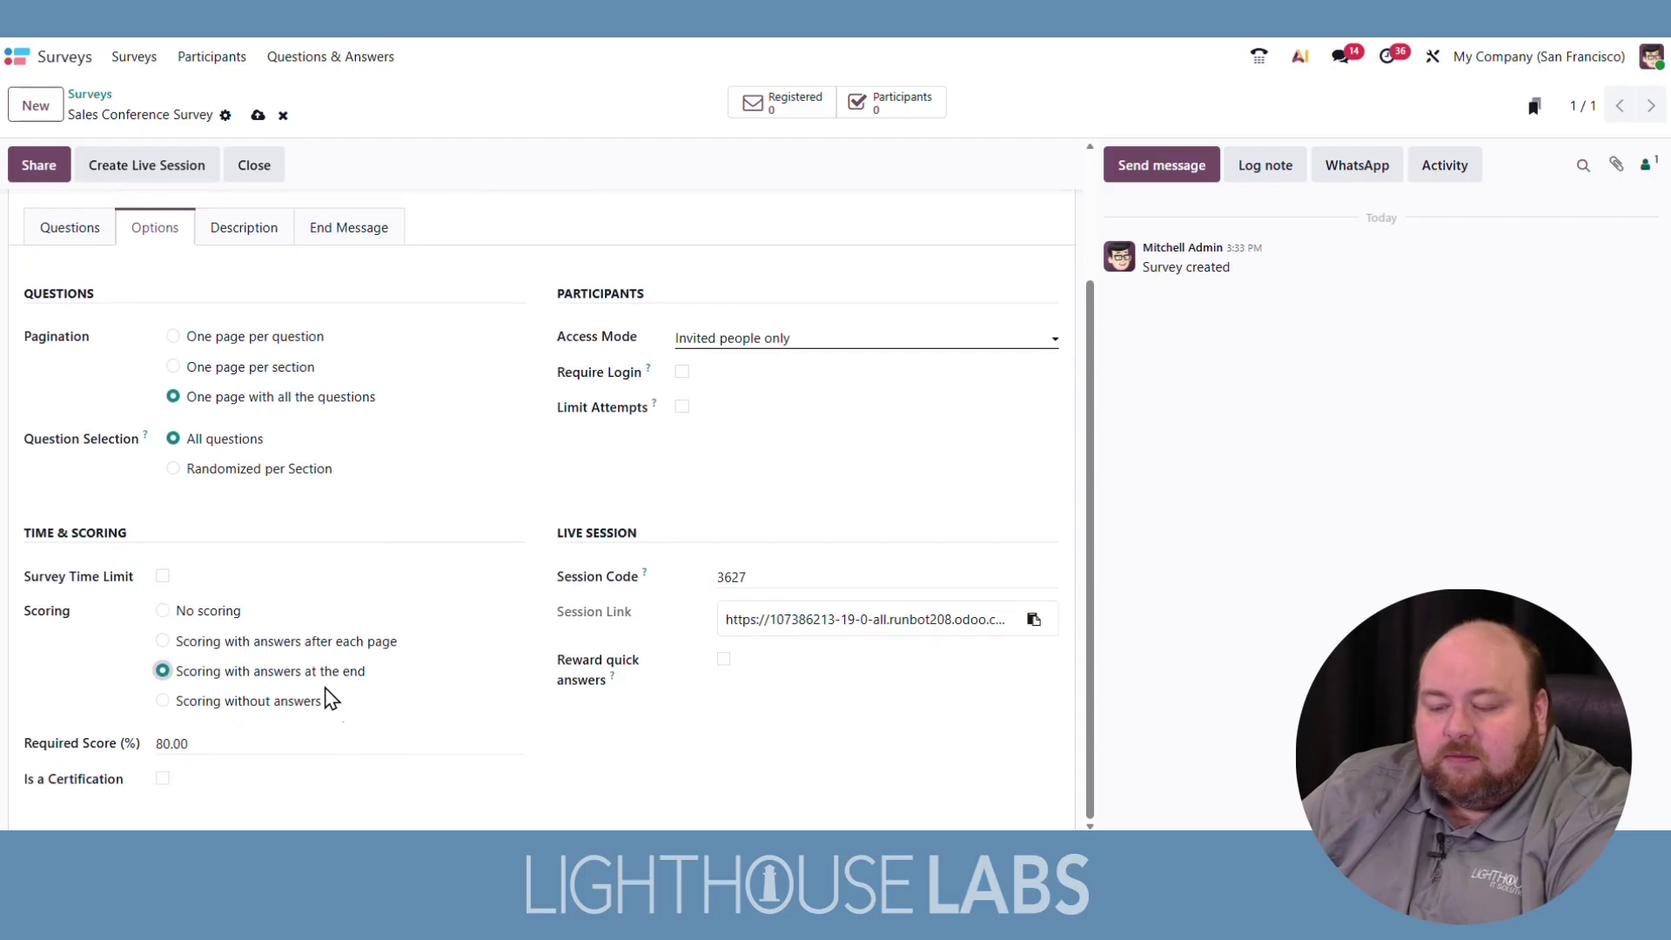
left_click(218, 611)
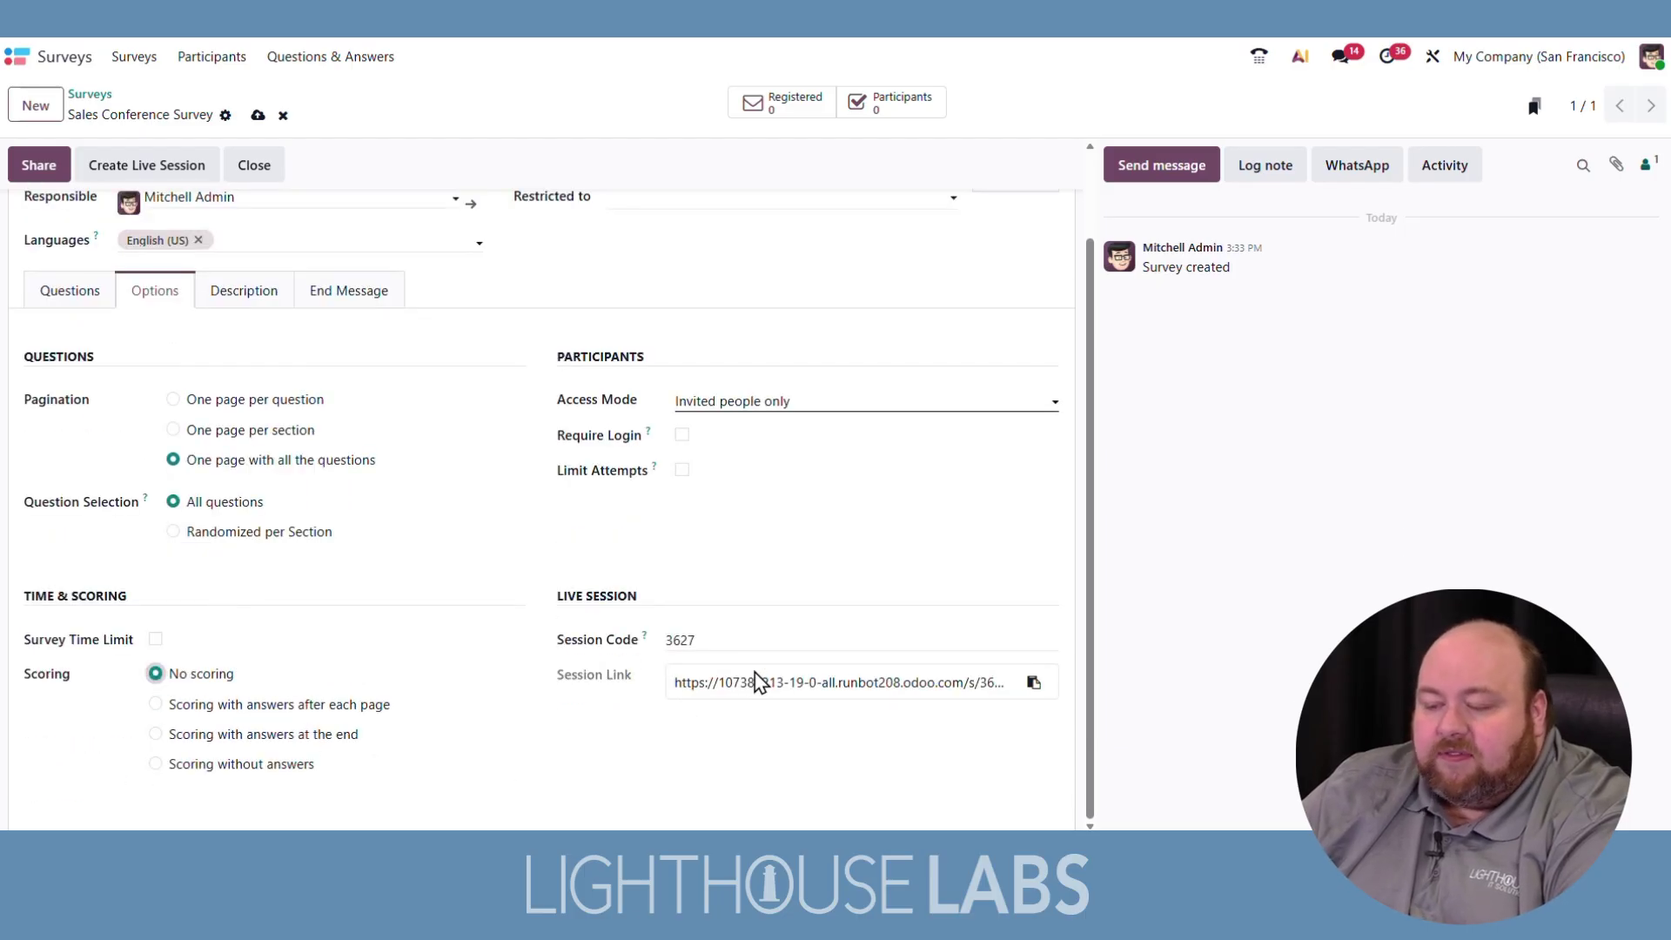
left_click(155, 639)
left_click(155, 639)
Step: Examine the survey's live session code and session link
left_click_drag(757, 639, 585, 670)
left_click(738, 705)
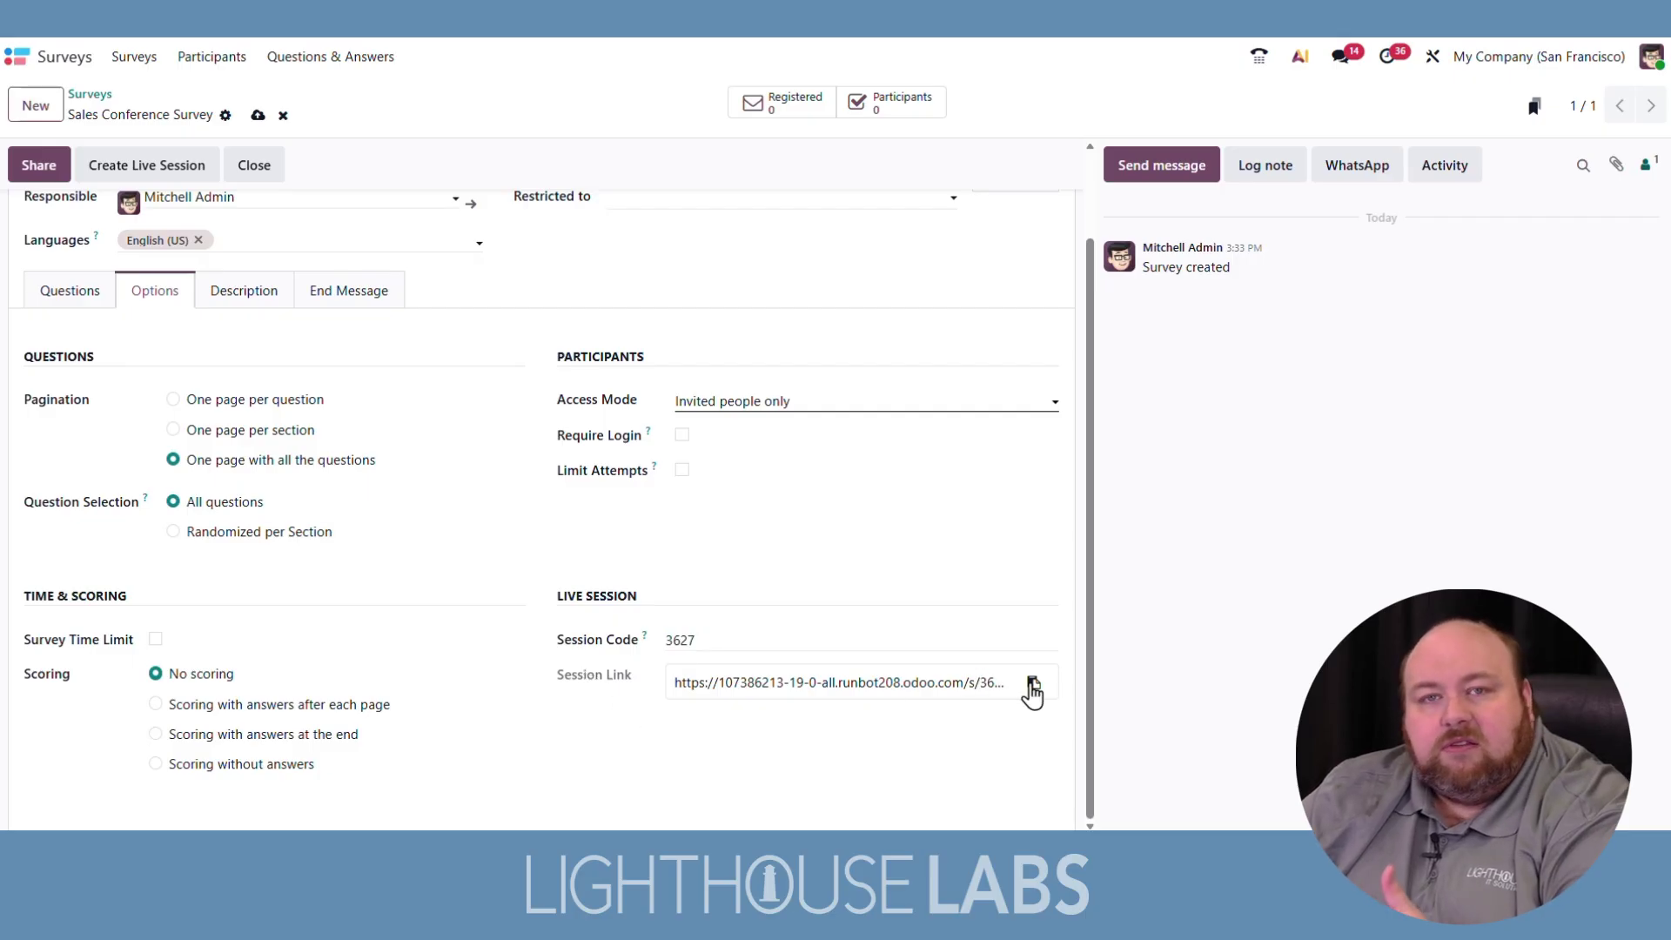
left_click_drag(926, 683, 1063, 671)
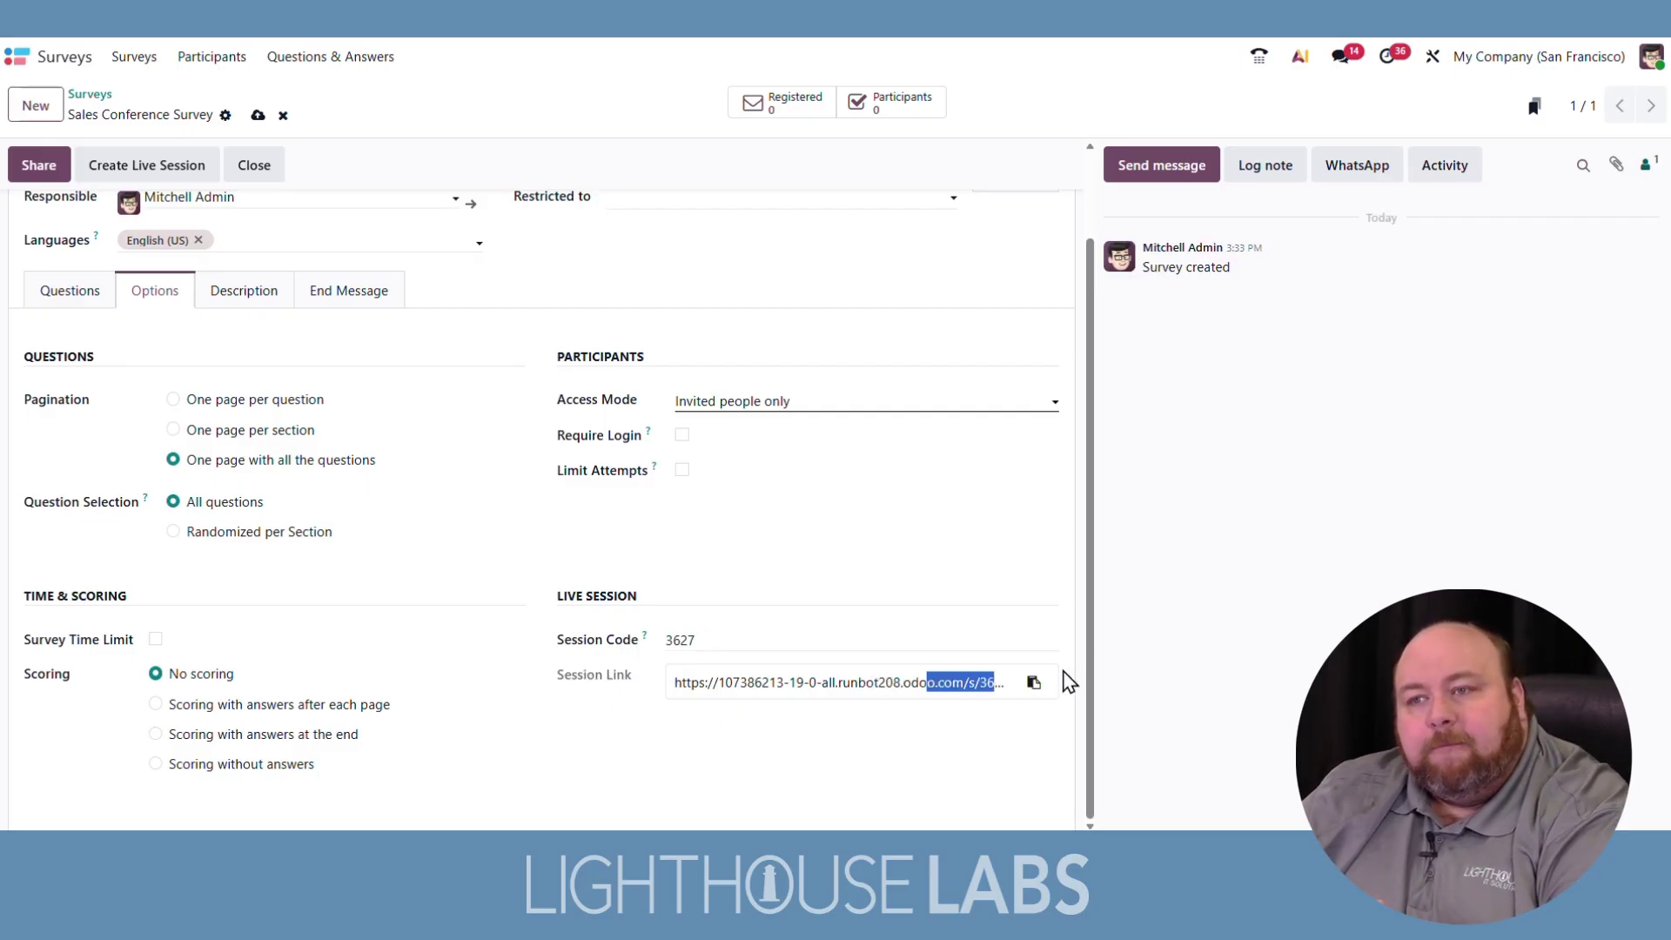
left_click(961, 716)
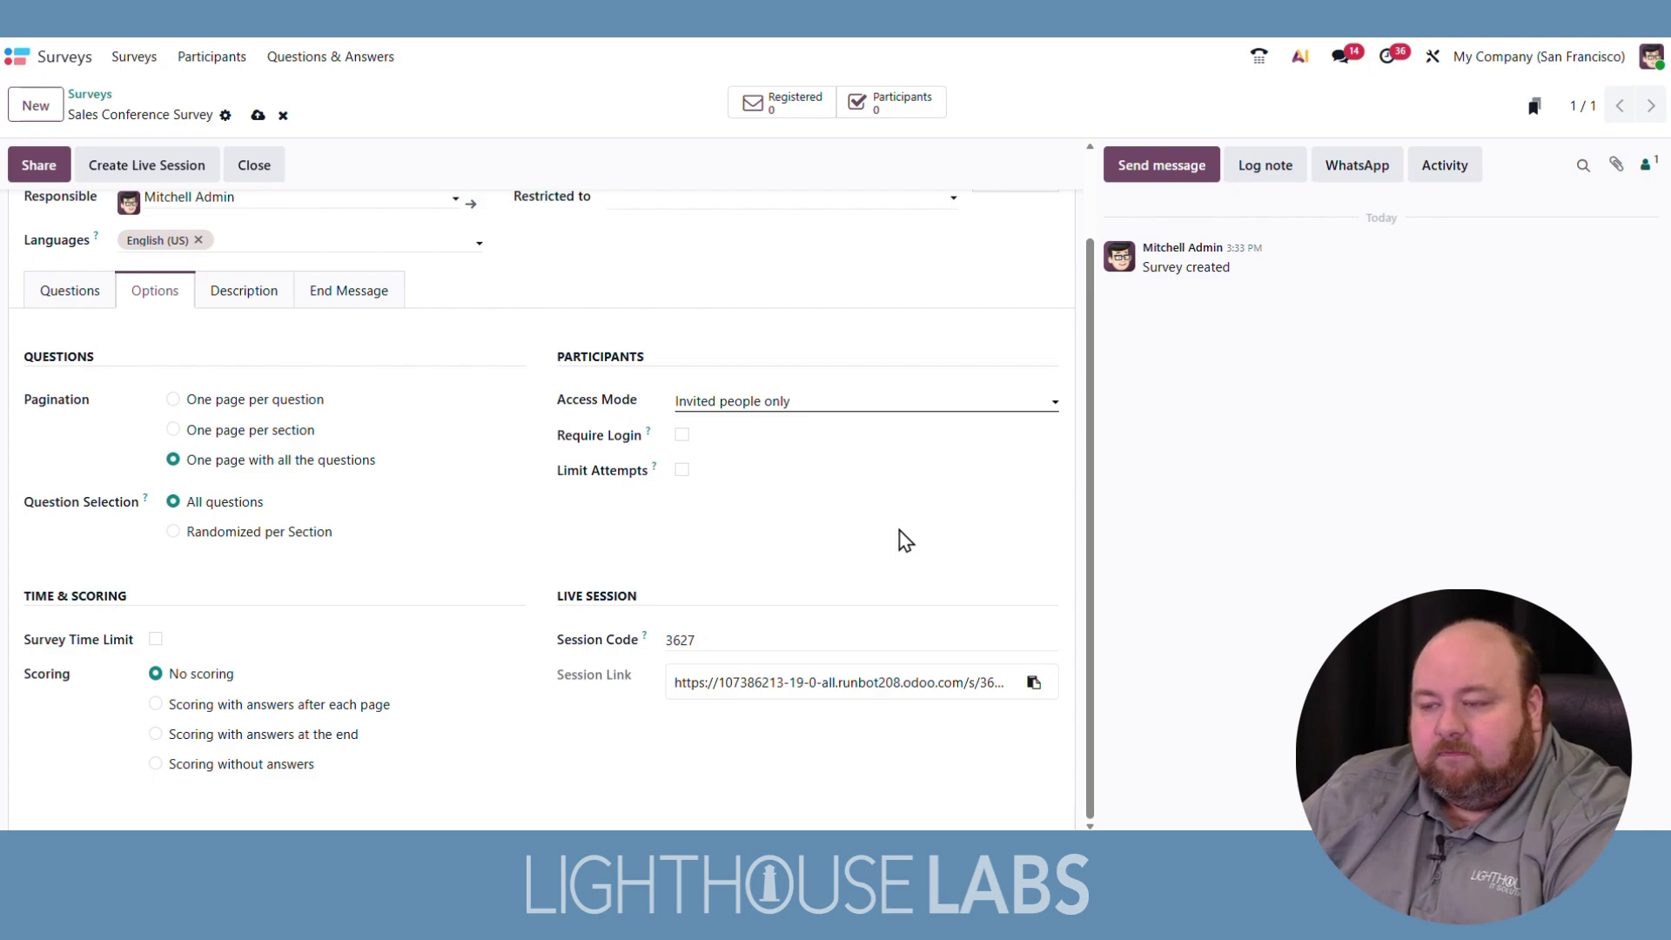
Step: Add a section titled "Overview" to the survey's questions, discarding the blank question form
left_click(70, 291)
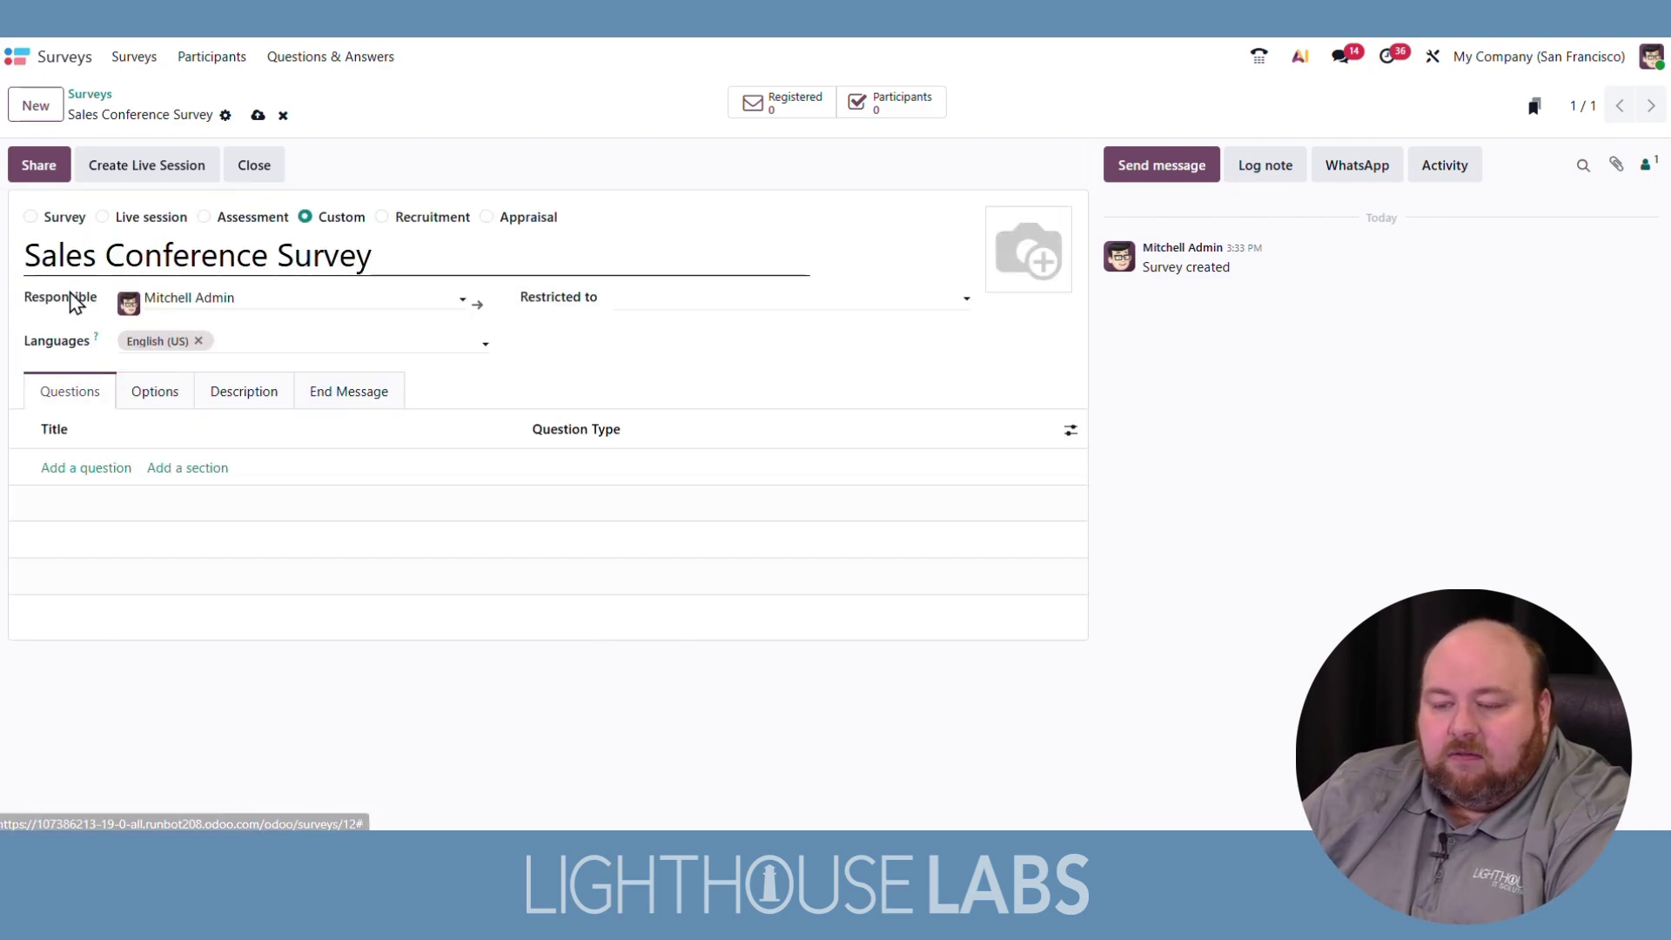
left_click(93, 470)
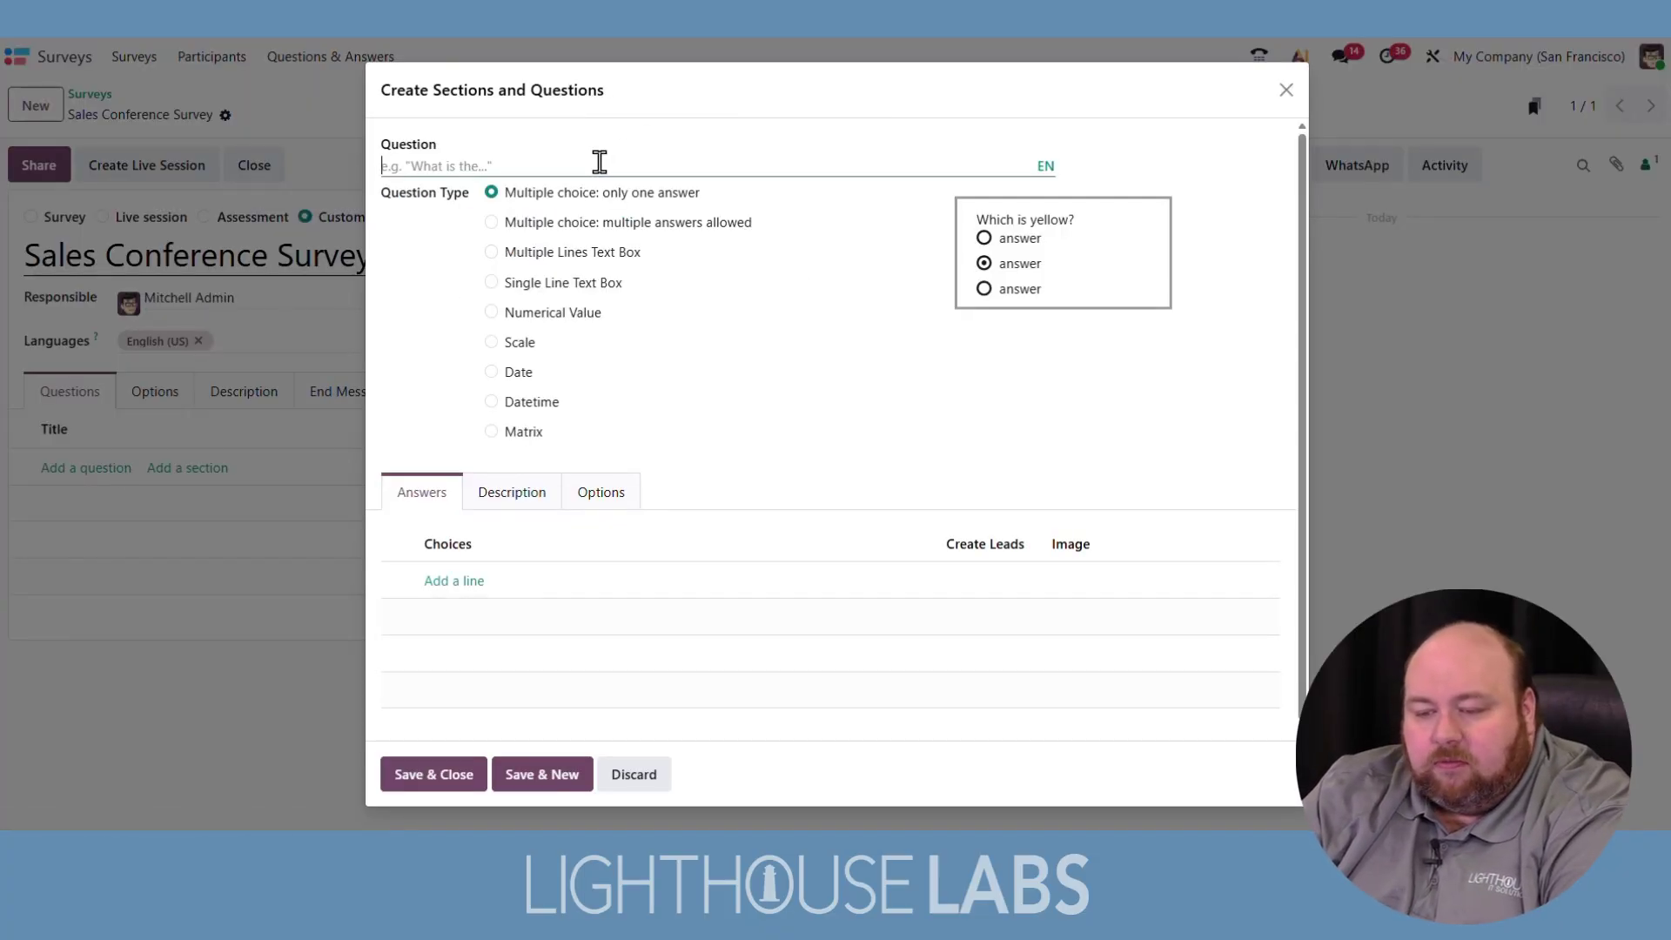
left_click(620, 775)
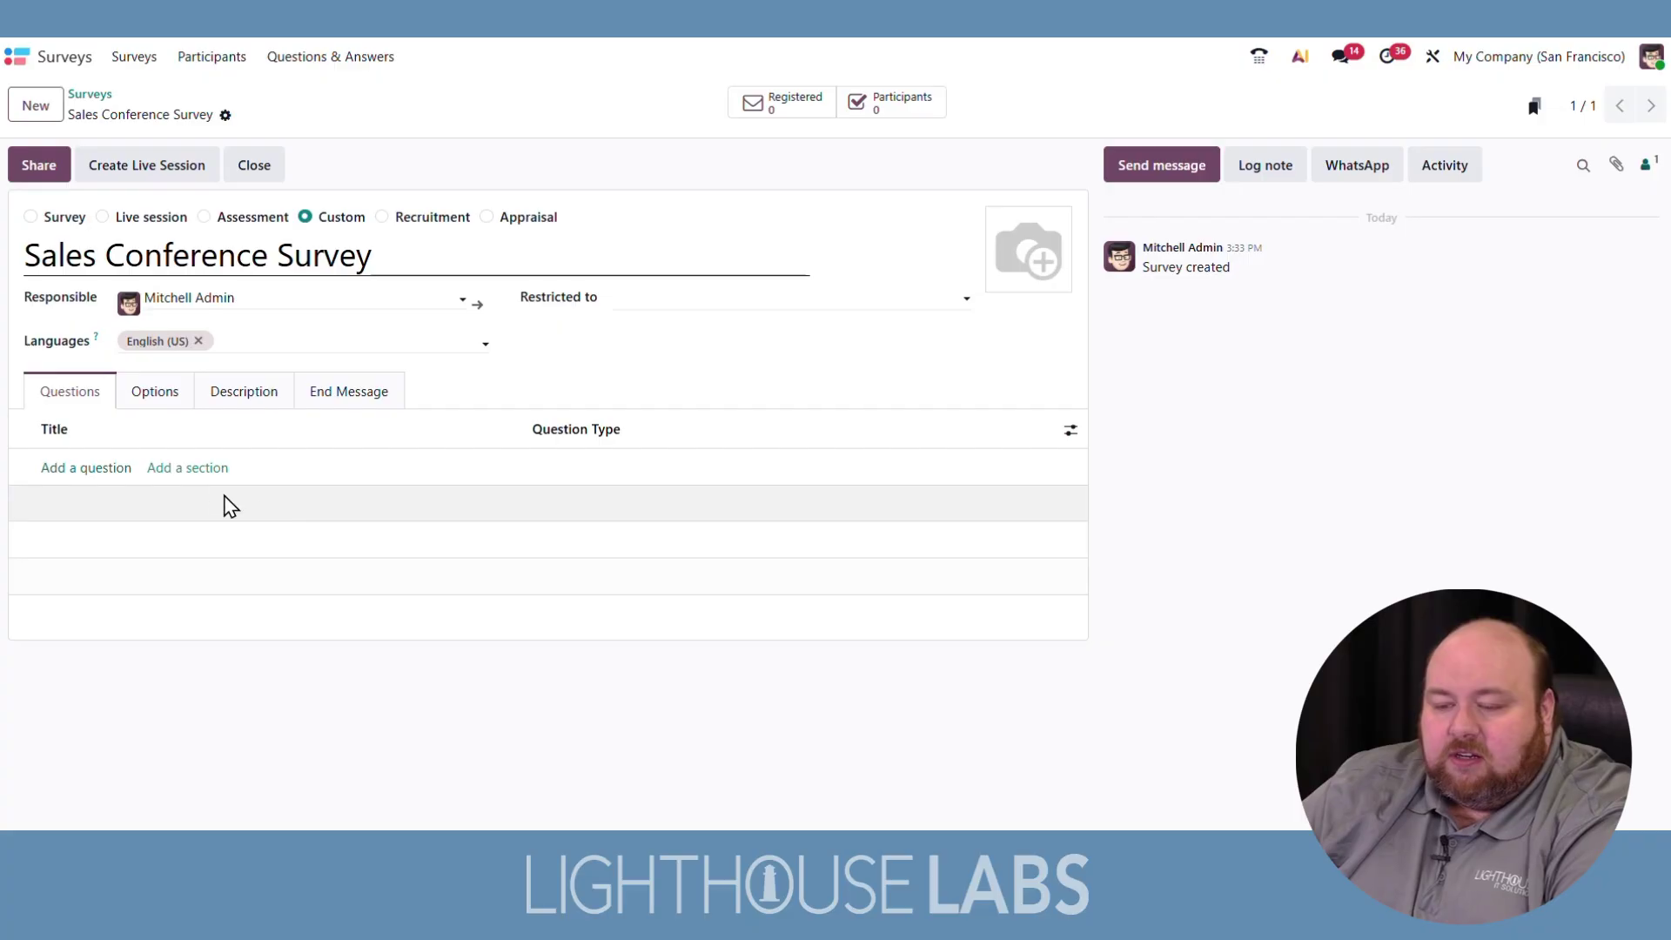
left_click(232, 508)
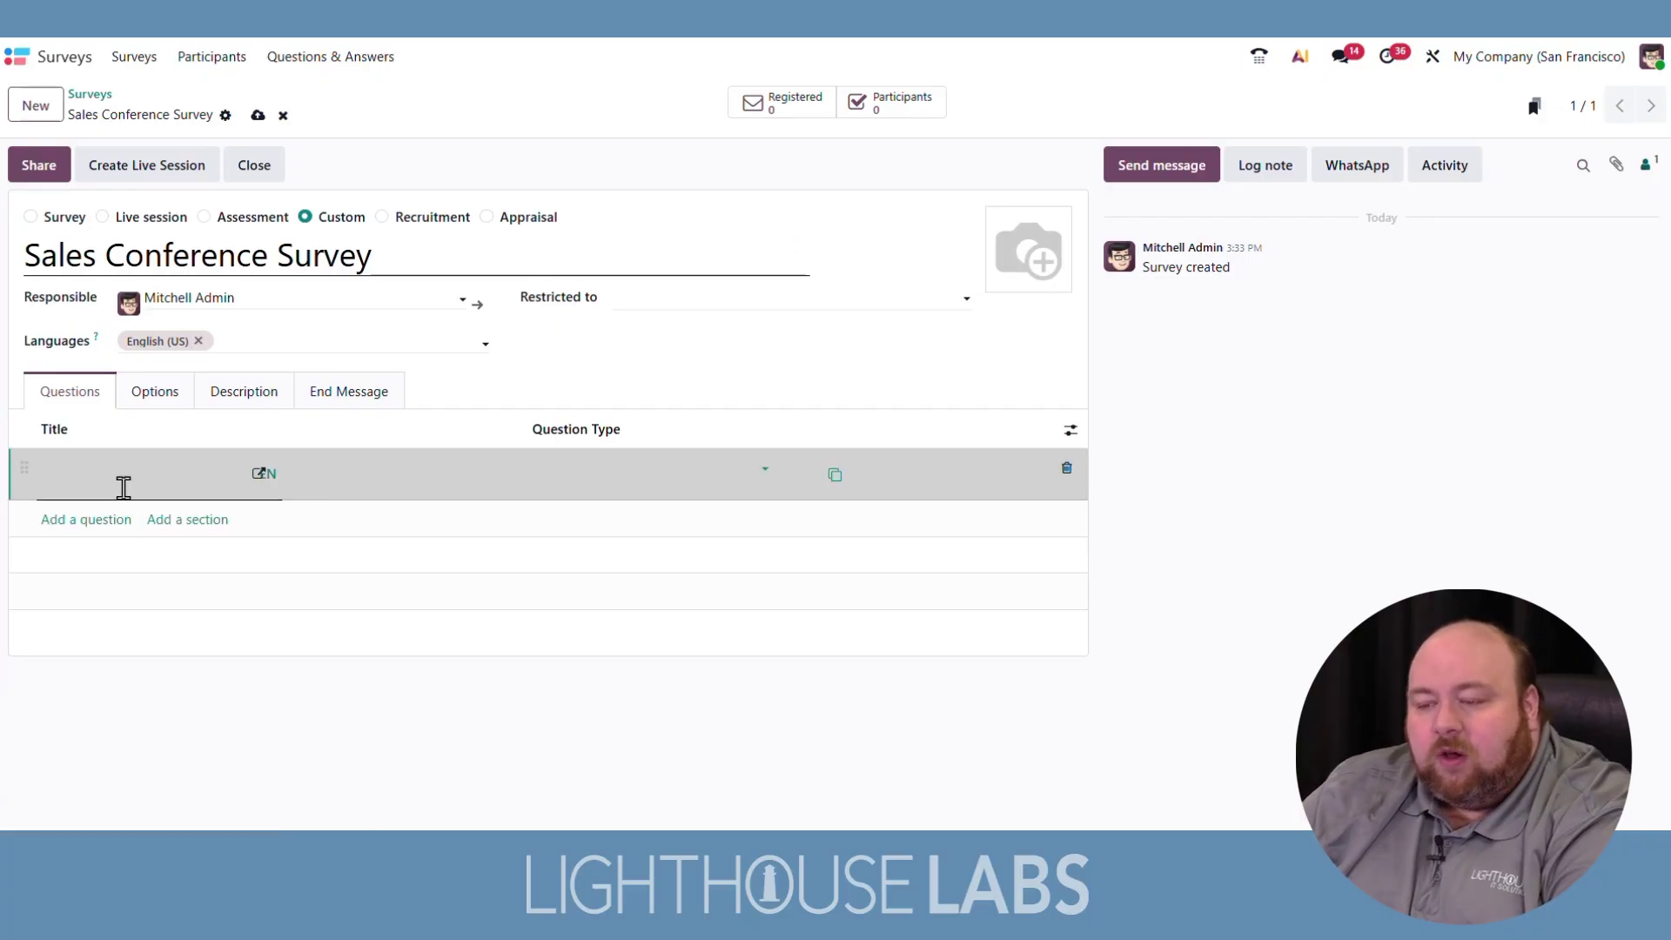
type("Overview")
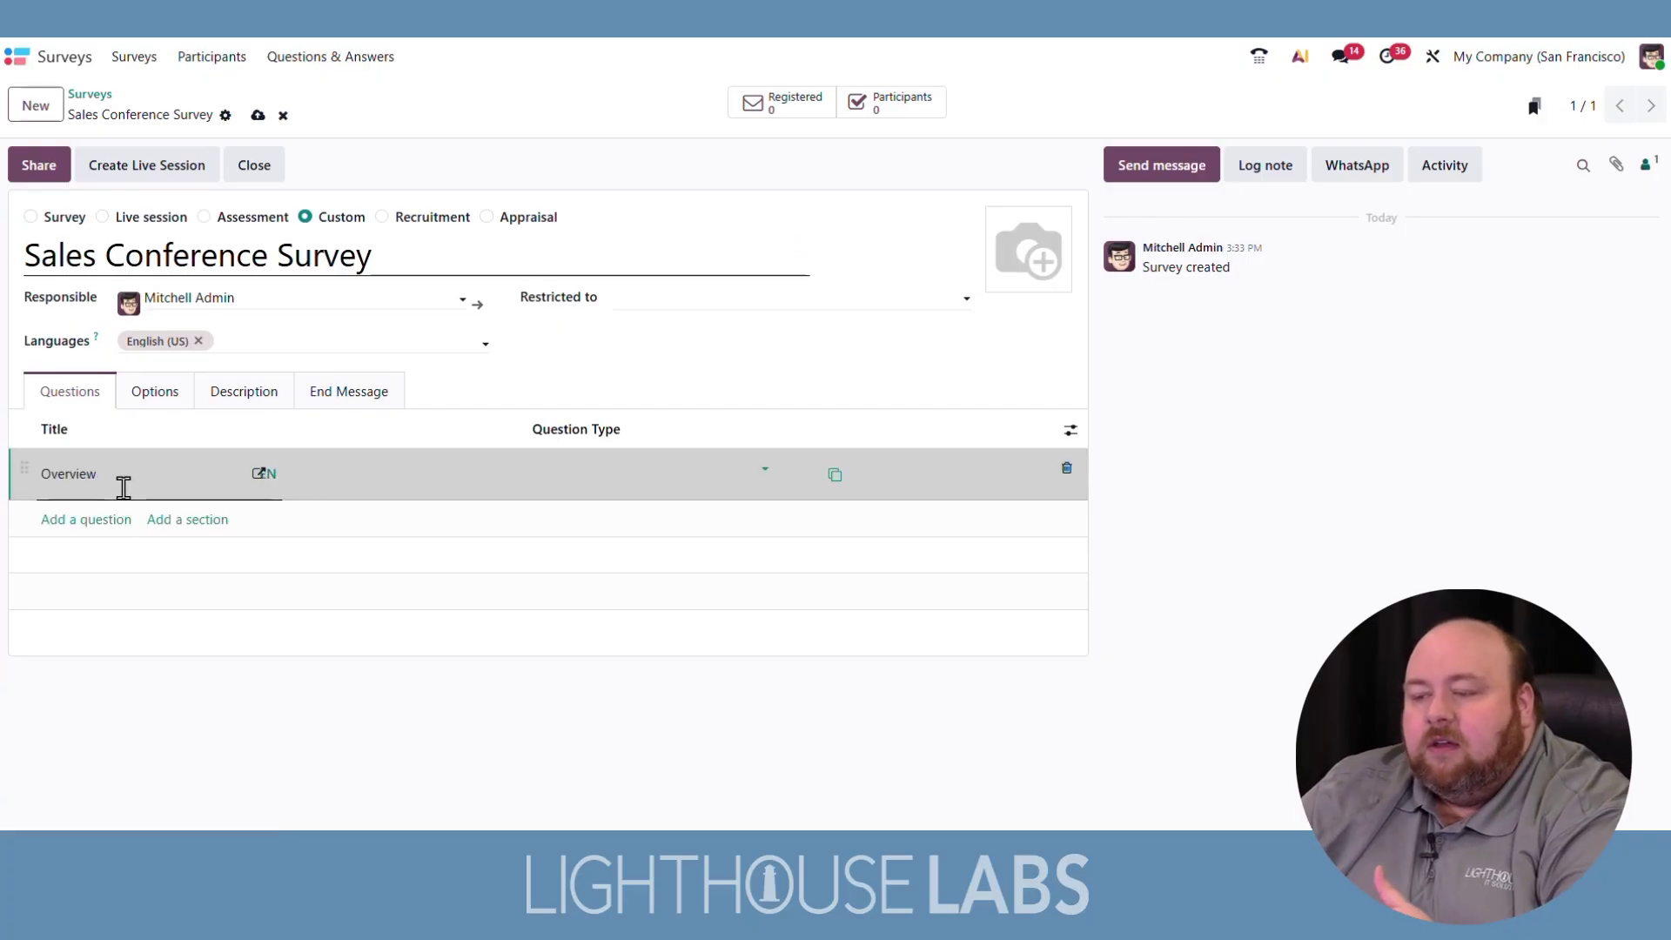
Step: Start a new question under the Overview section and examine the preview of each question type through Matrix
left_click(91, 521)
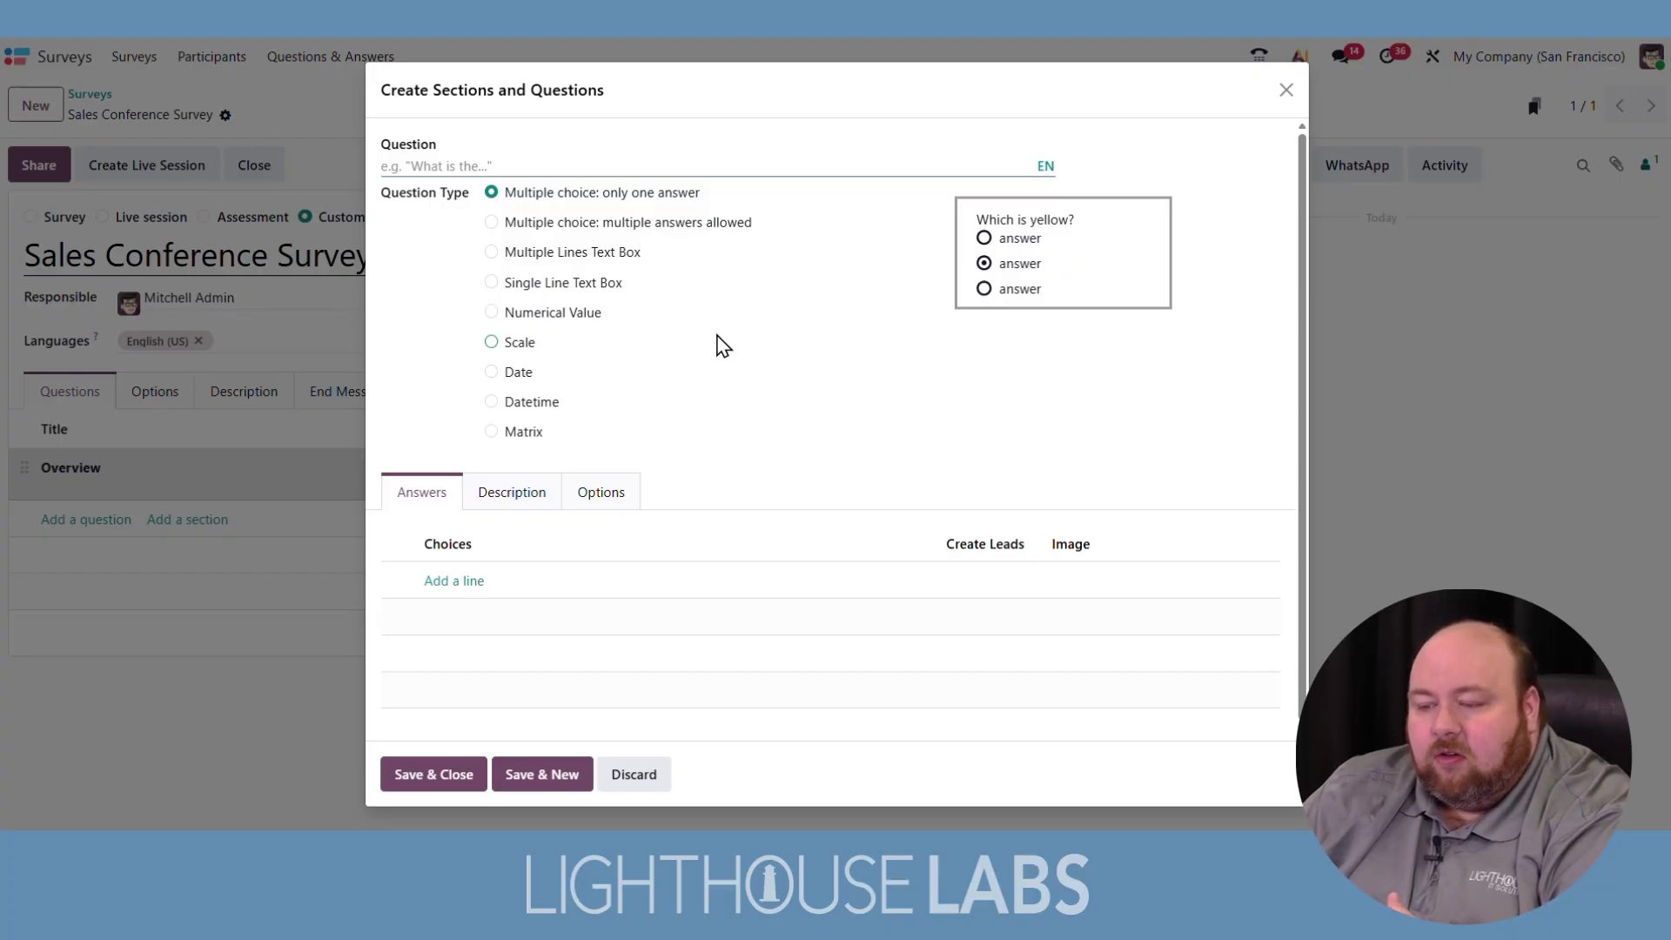
left_click(706, 371)
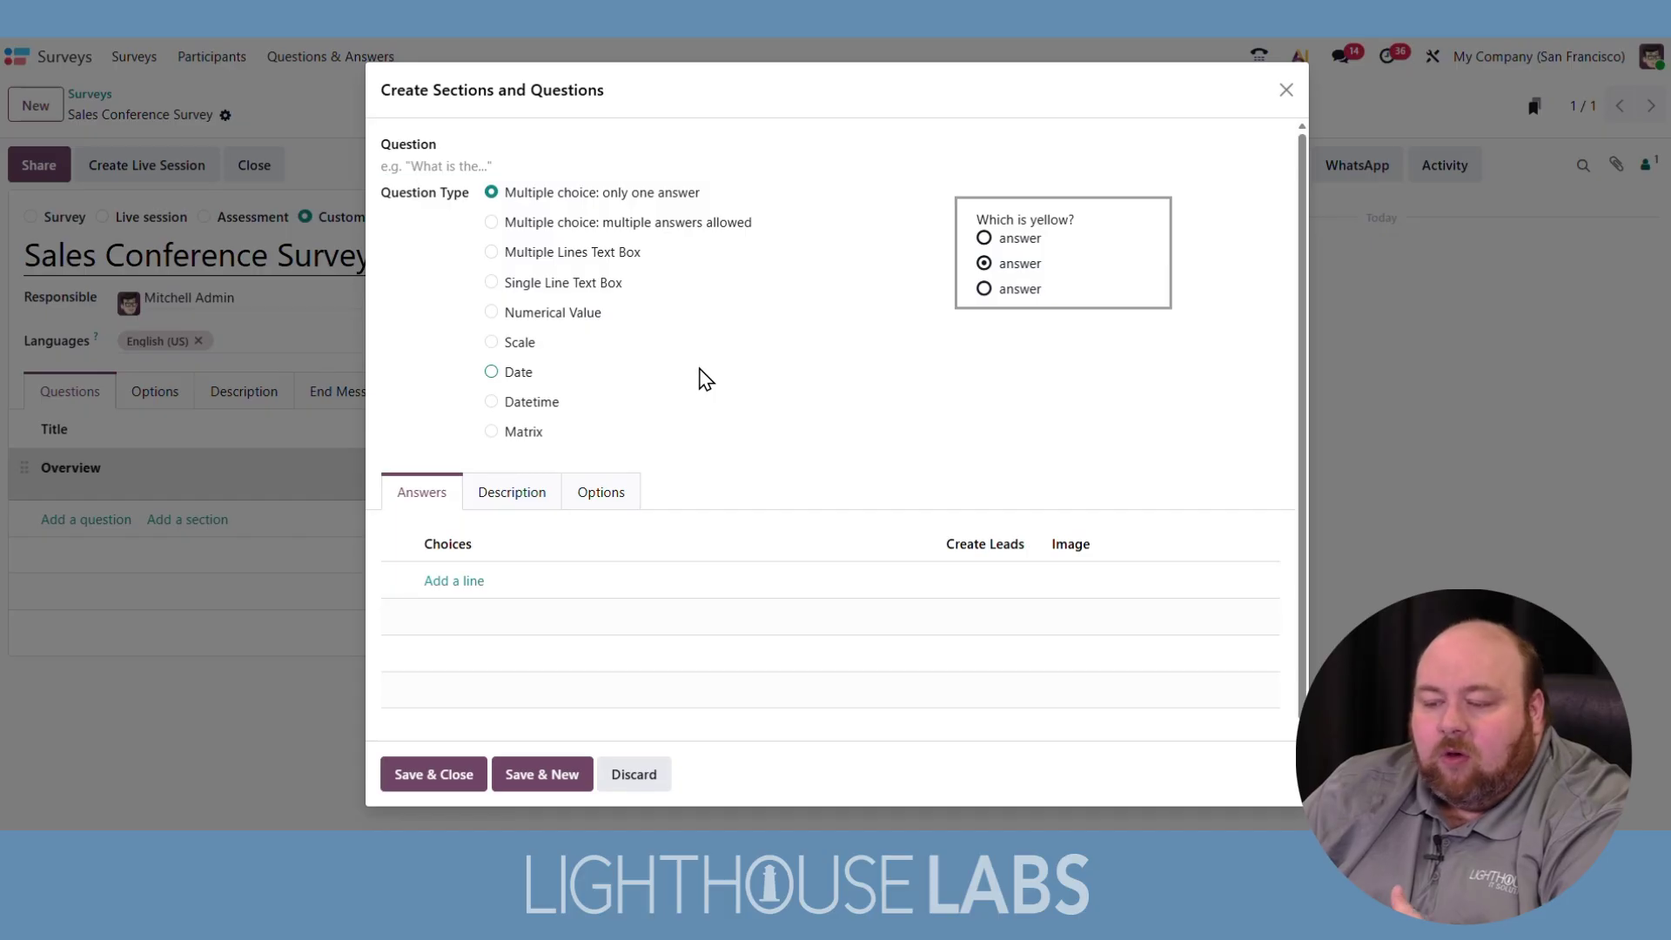
left_click(492, 222)
left_click(492, 252)
left_click(492, 290)
left_click(492, 319)
left_click(491, 348)
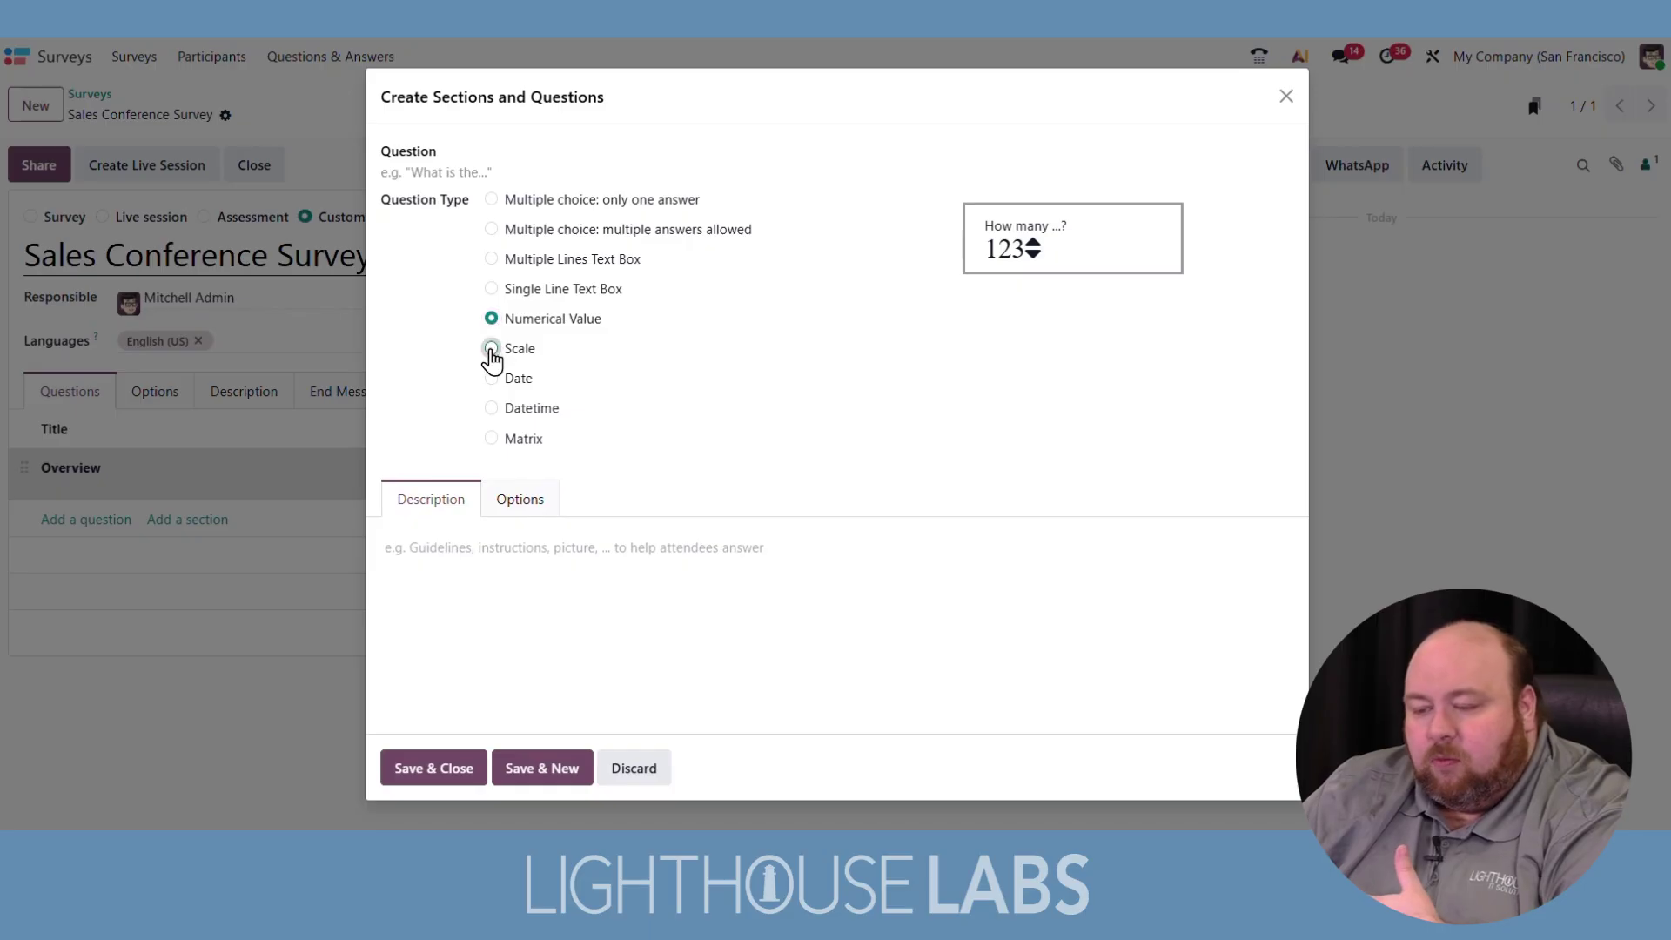
left_click(493, 379)
left_click(493, 408)
left_click(493, 440)
Step: Title the question "Please rate the following" and set its type to multiple choice with multiple answers allowed
left_click(496, 173)
type("Pleas")
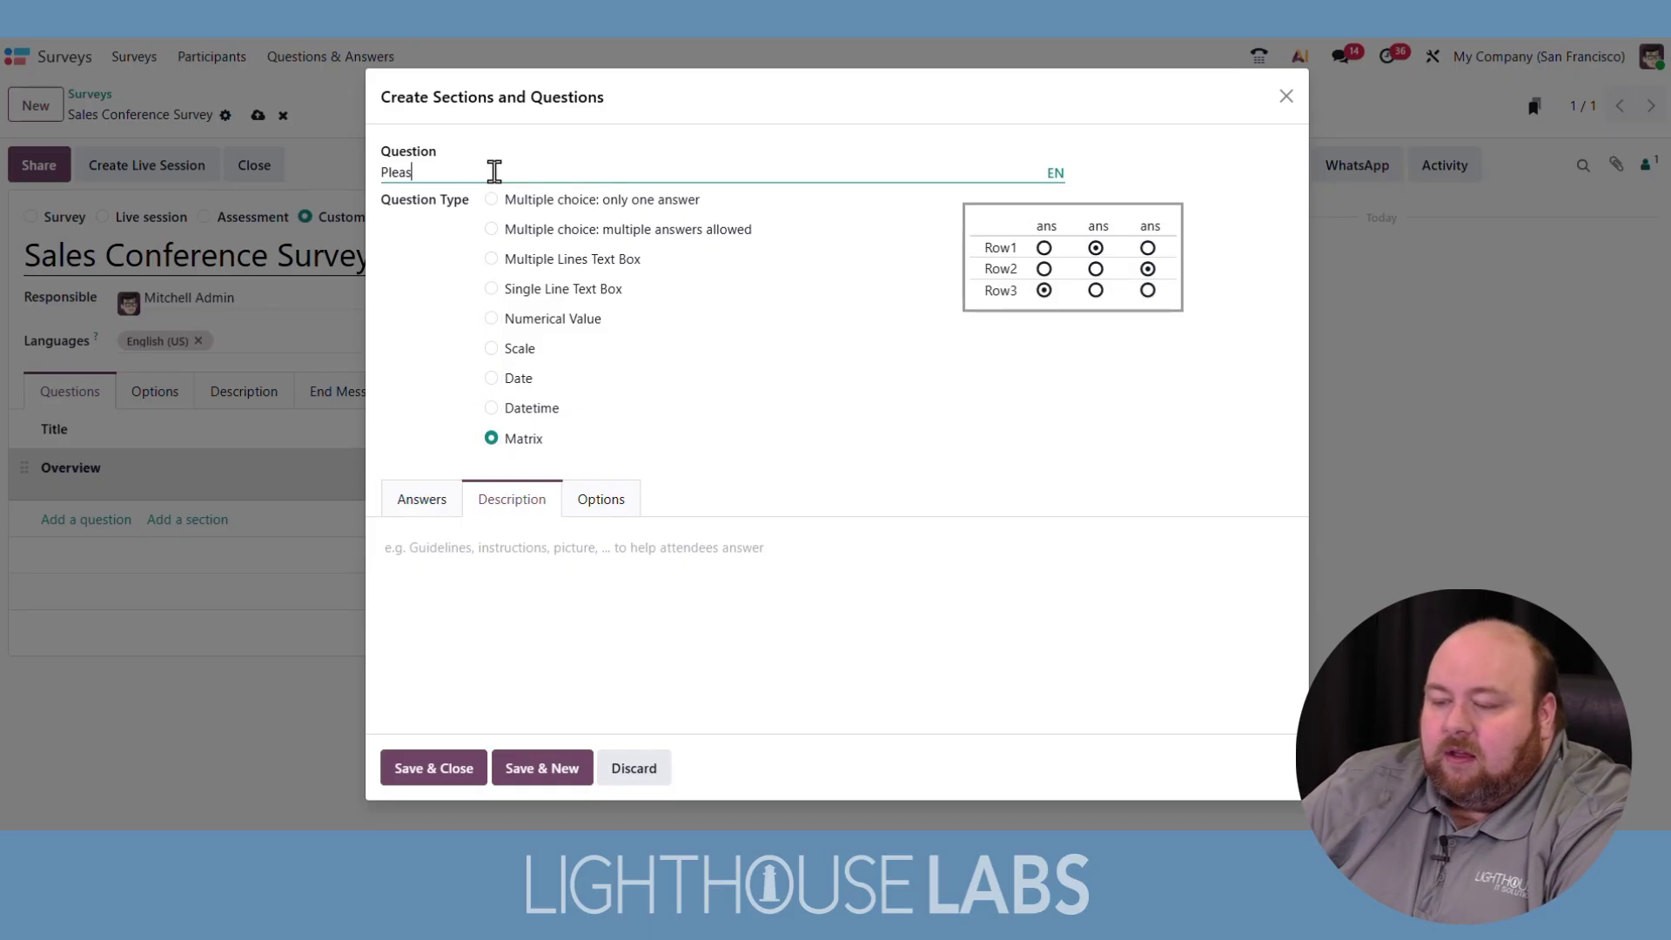
type("e rate the following")
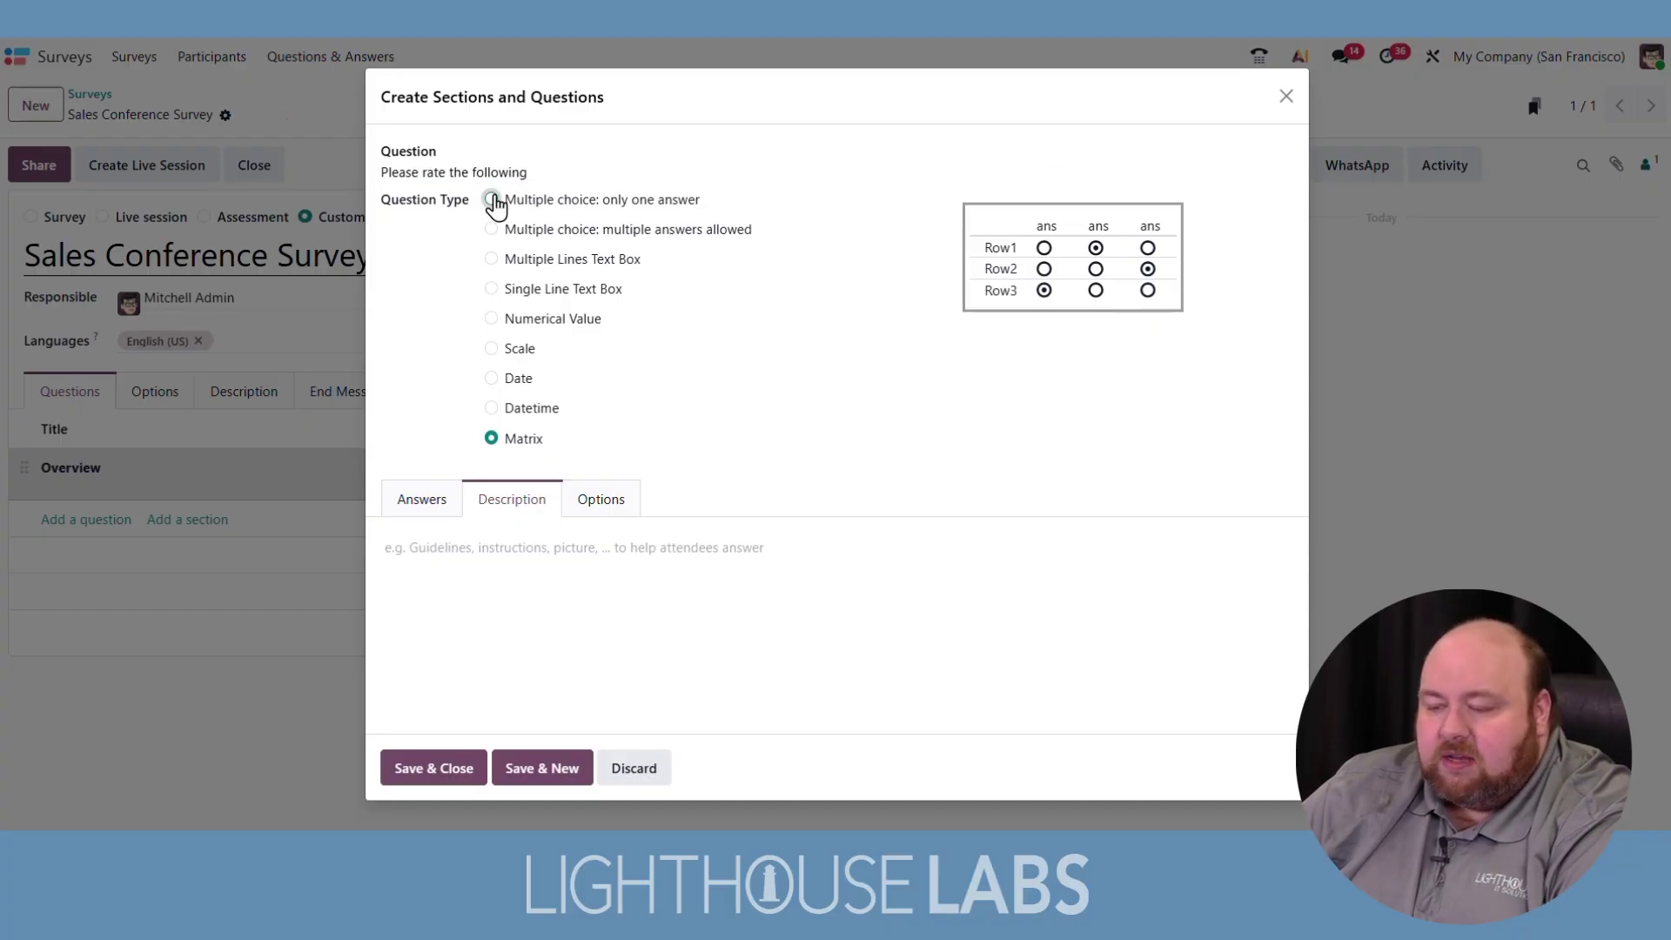
left_click(492, 200)
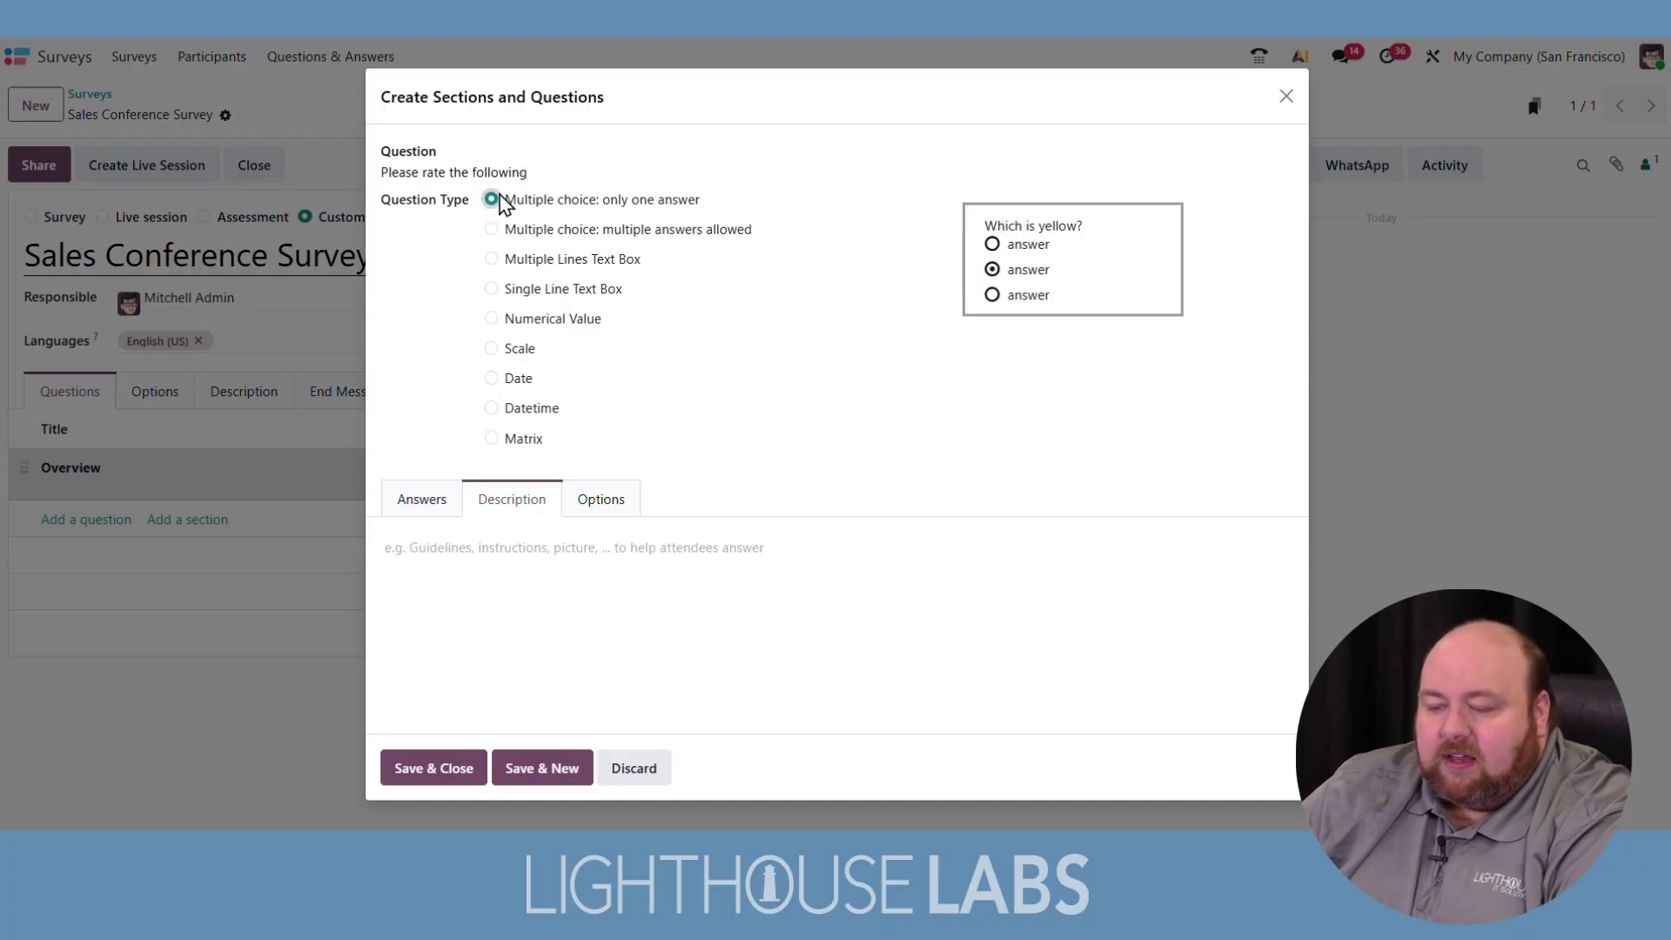
left_click(492, 229)
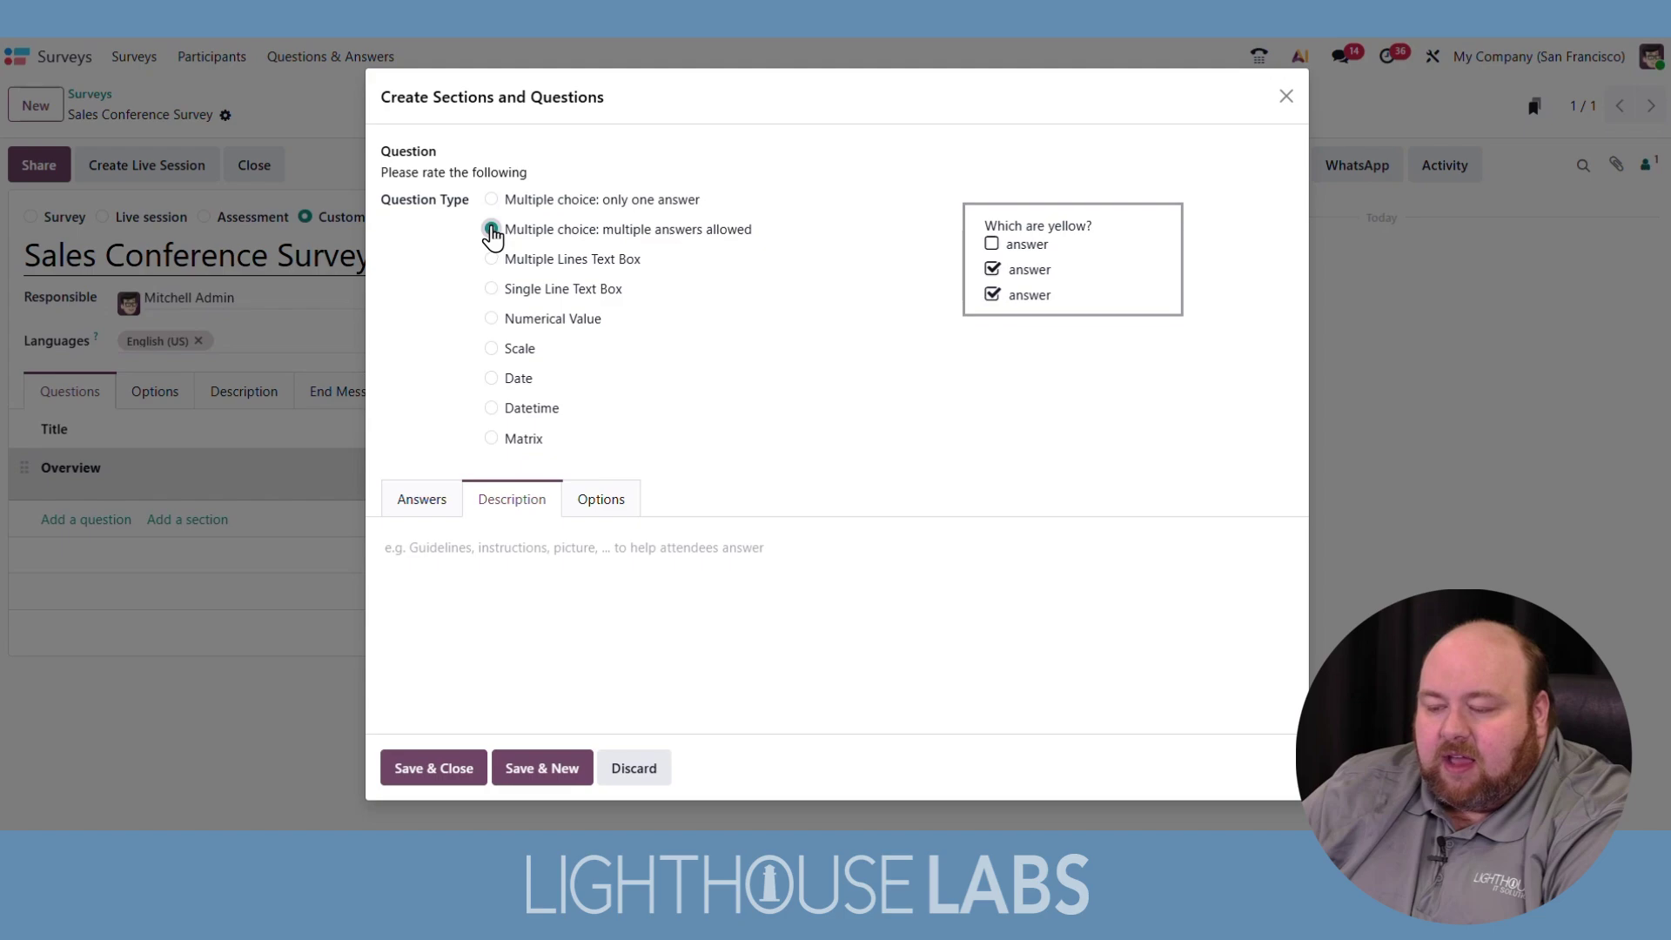
Step: Enable the comments field for the question with the comment message "Please share your additional comments."
left_click(423, 497)
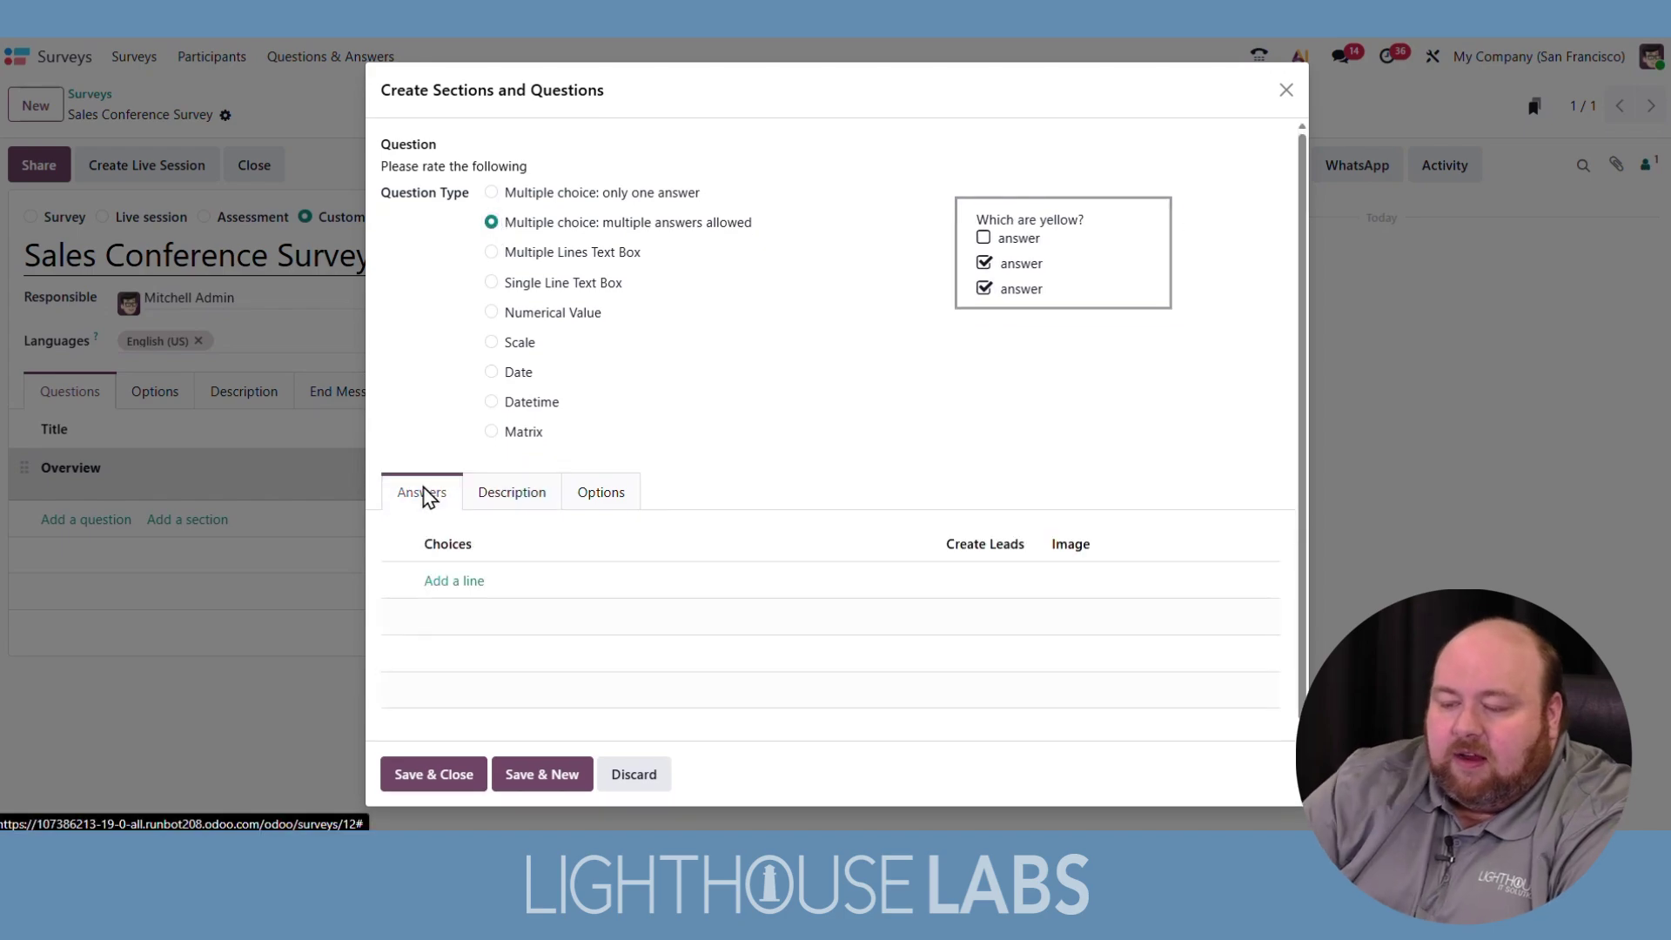
left_click(599, 493)
left_click(541, 603)
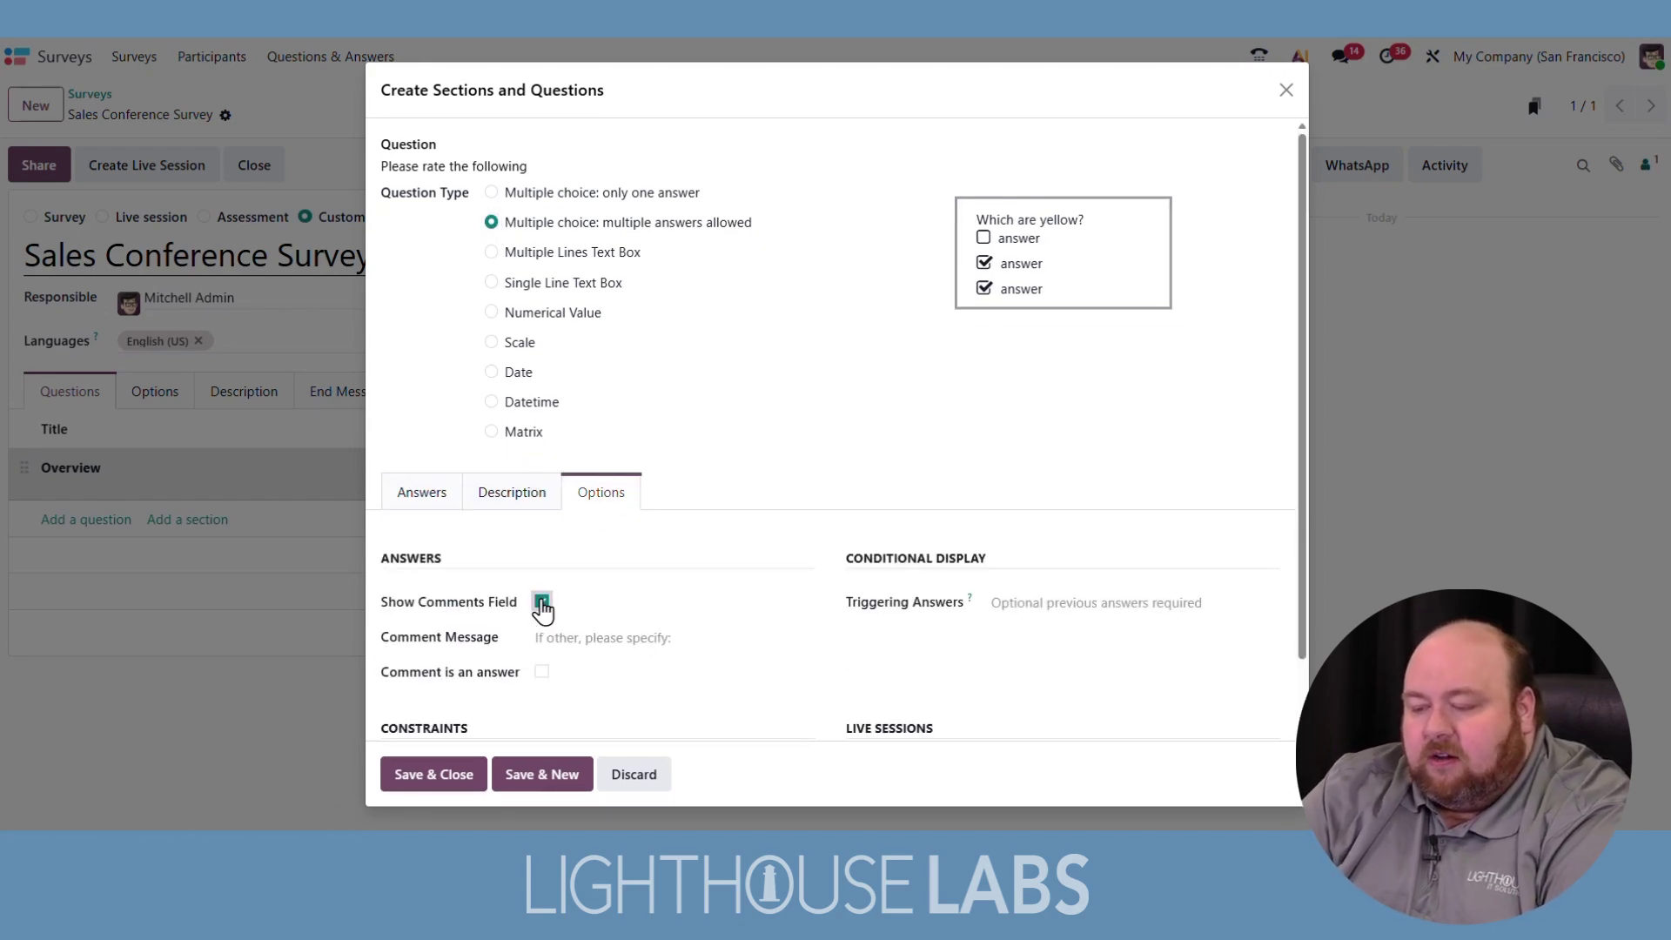
left_click(597, 636)
type("Please s")
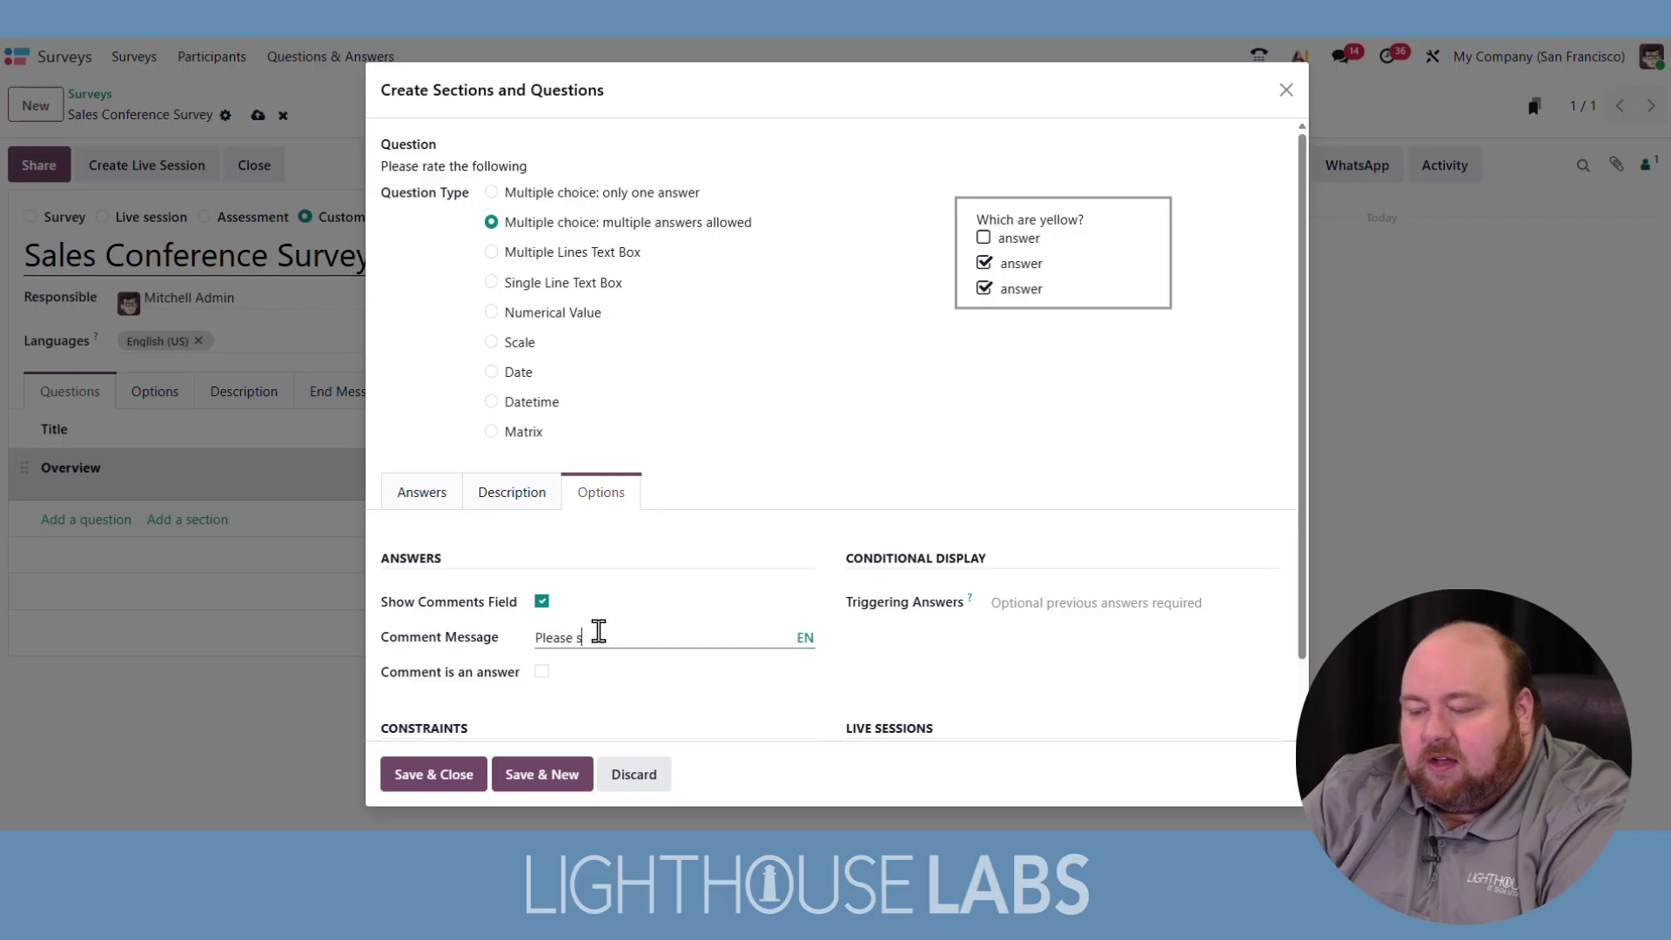
type("hare your addi")
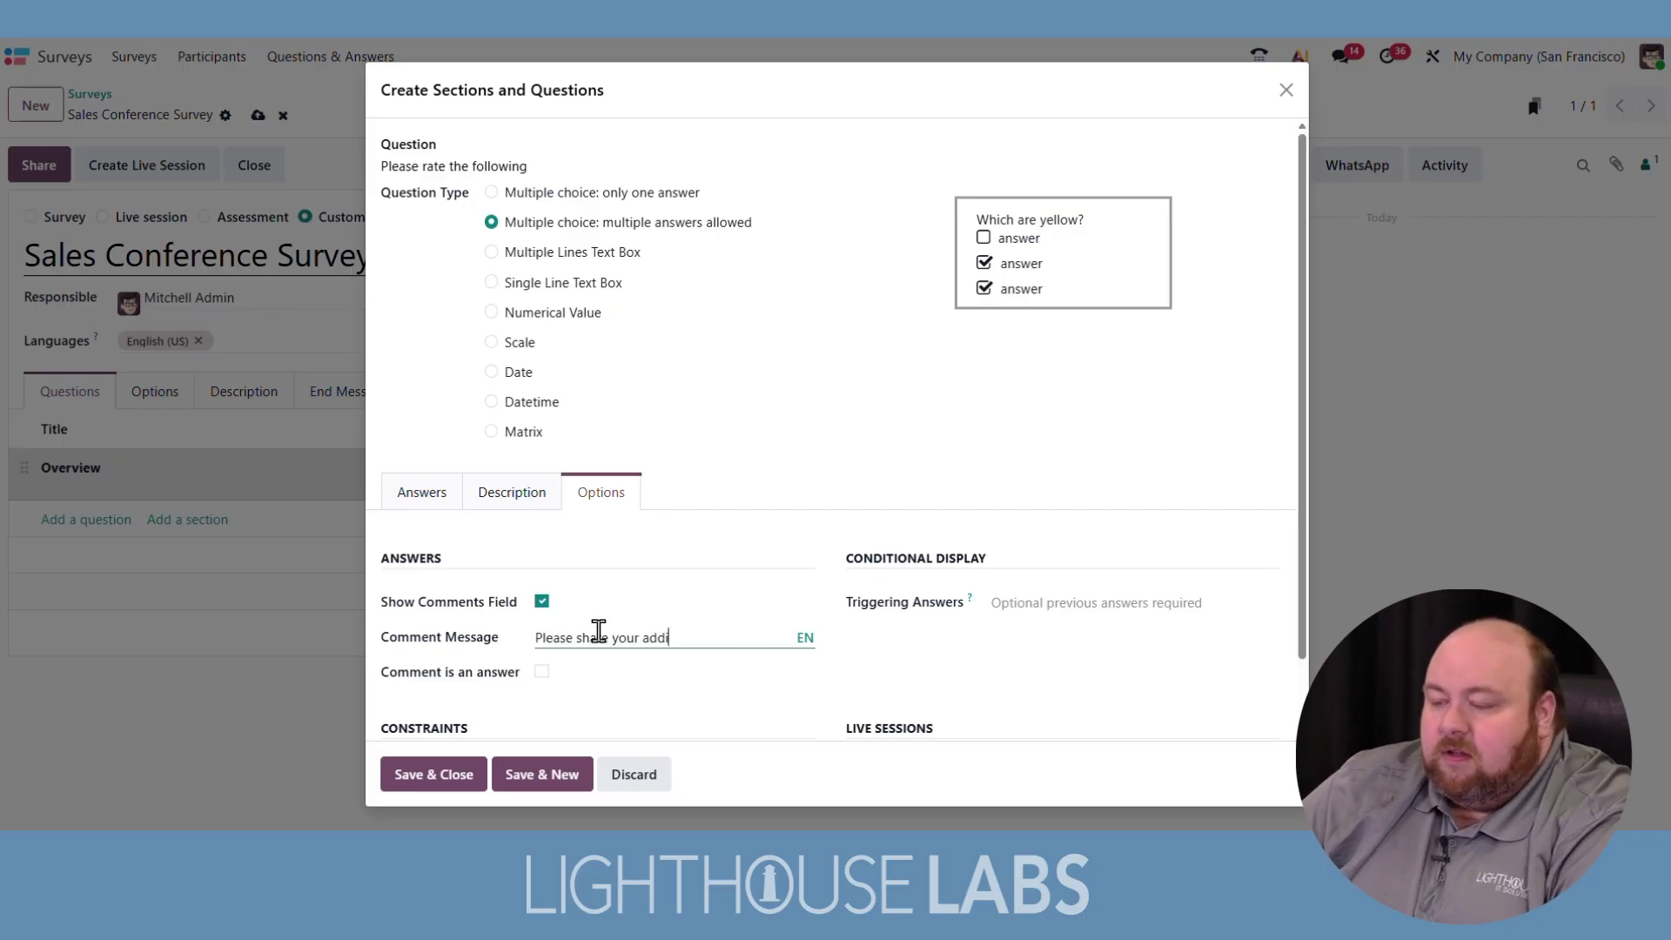
type("tional comments.")
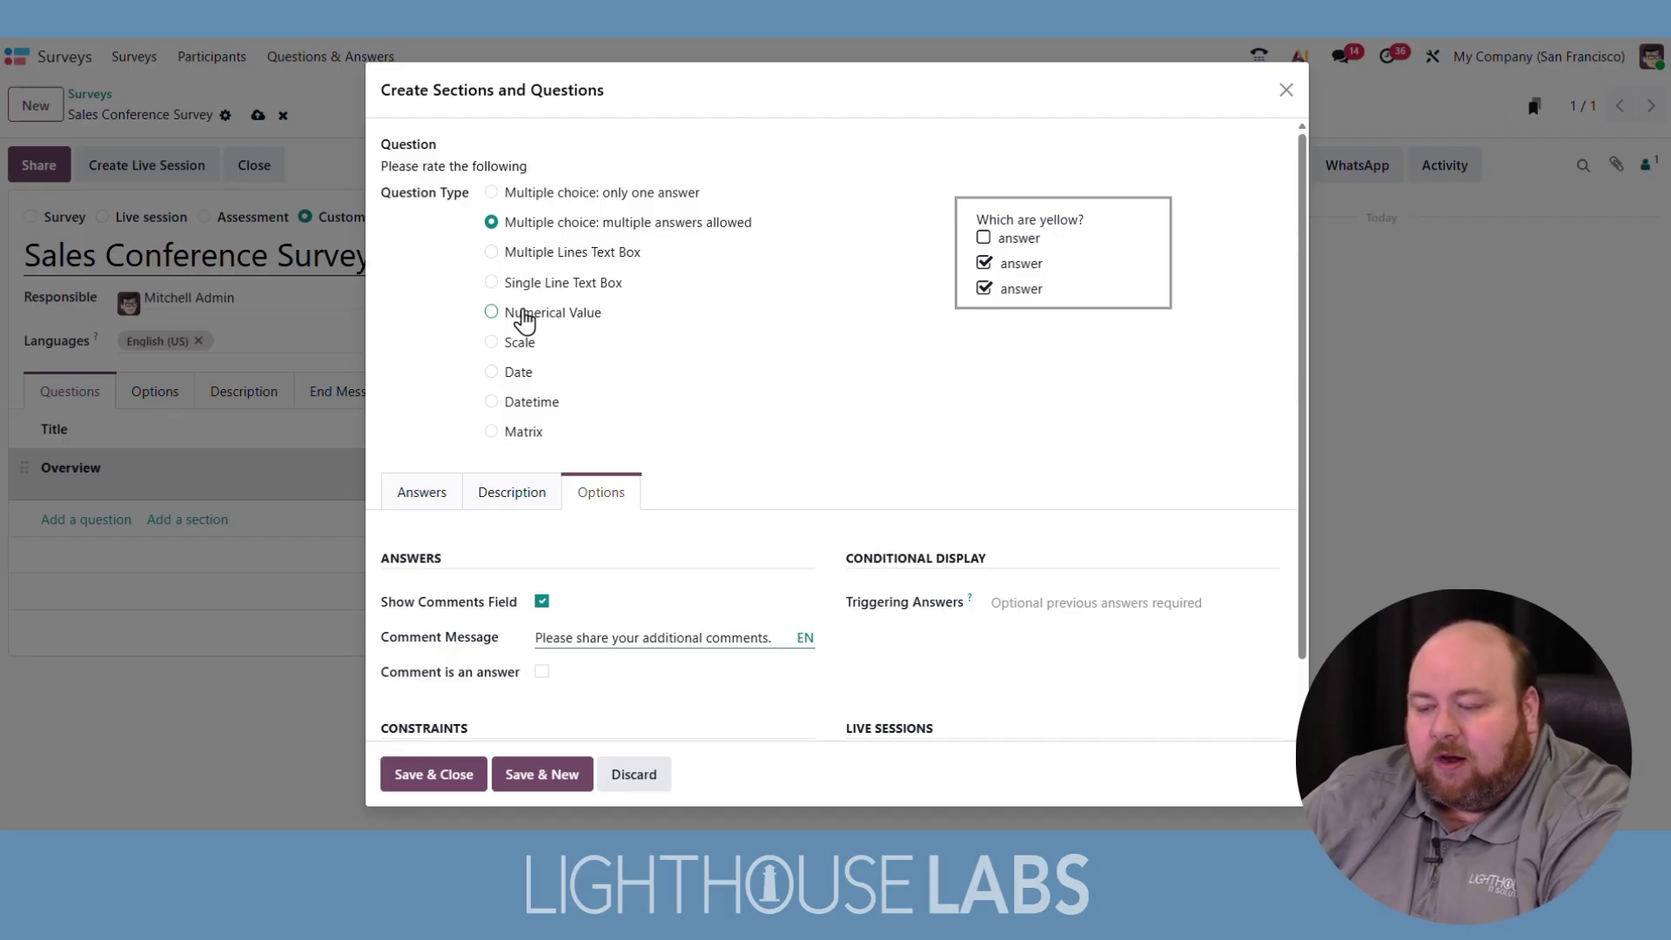
Step: Try the Scale question type and the Comment is an answer option, reverting both
left_click(517, 343)
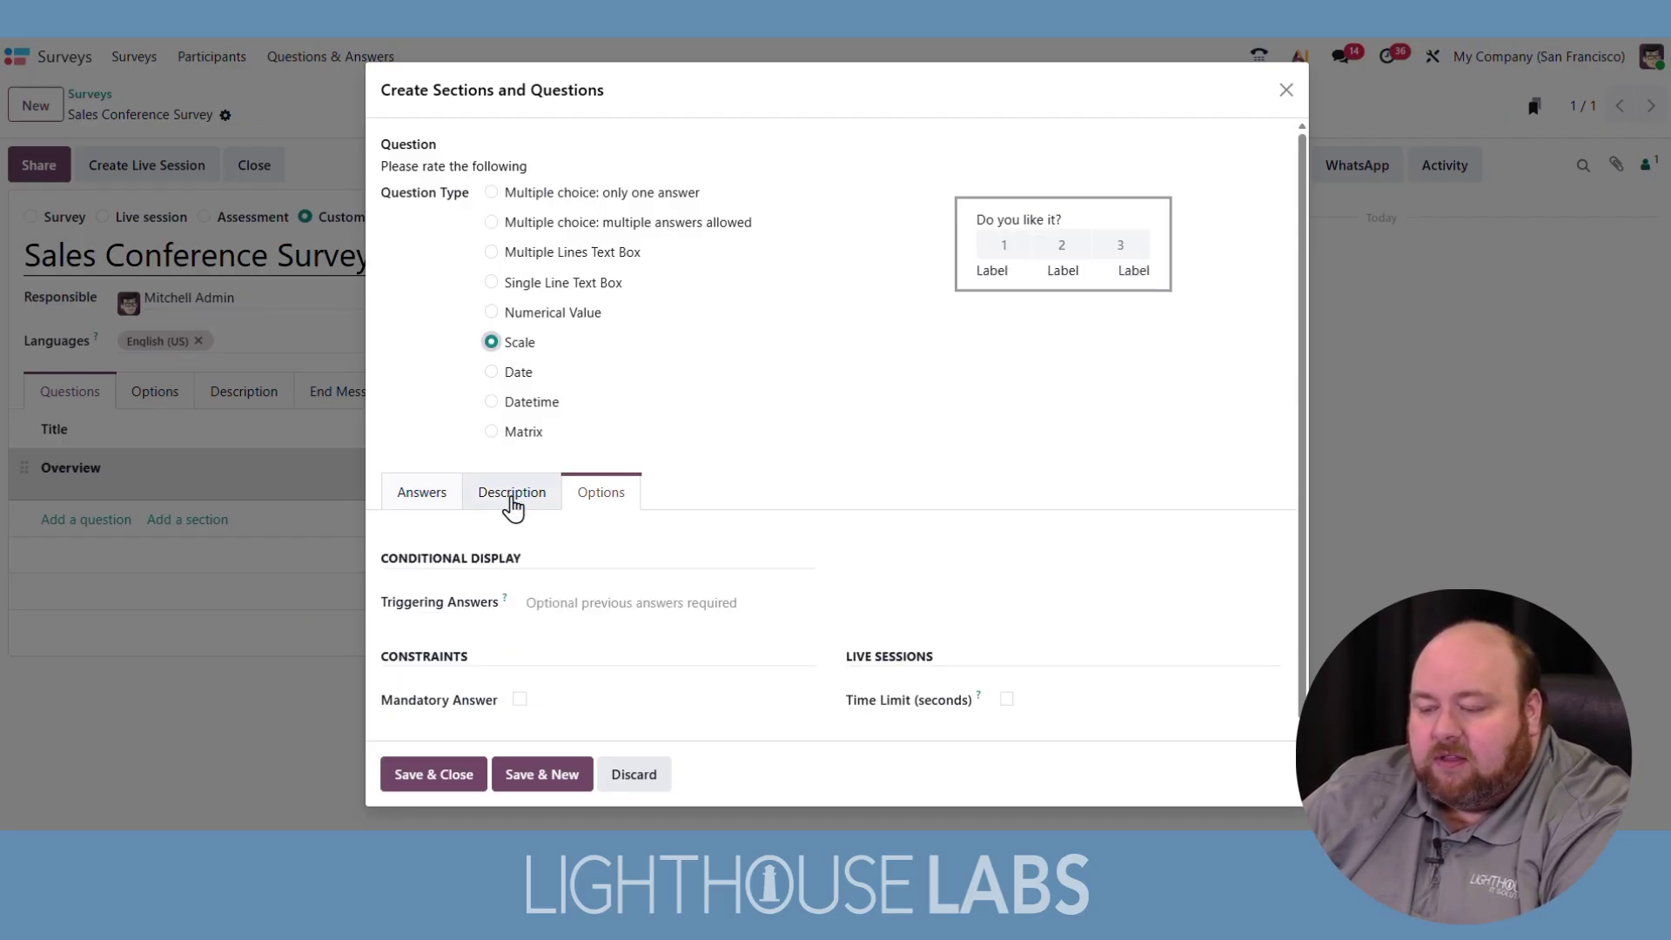
left_click(534, 223)
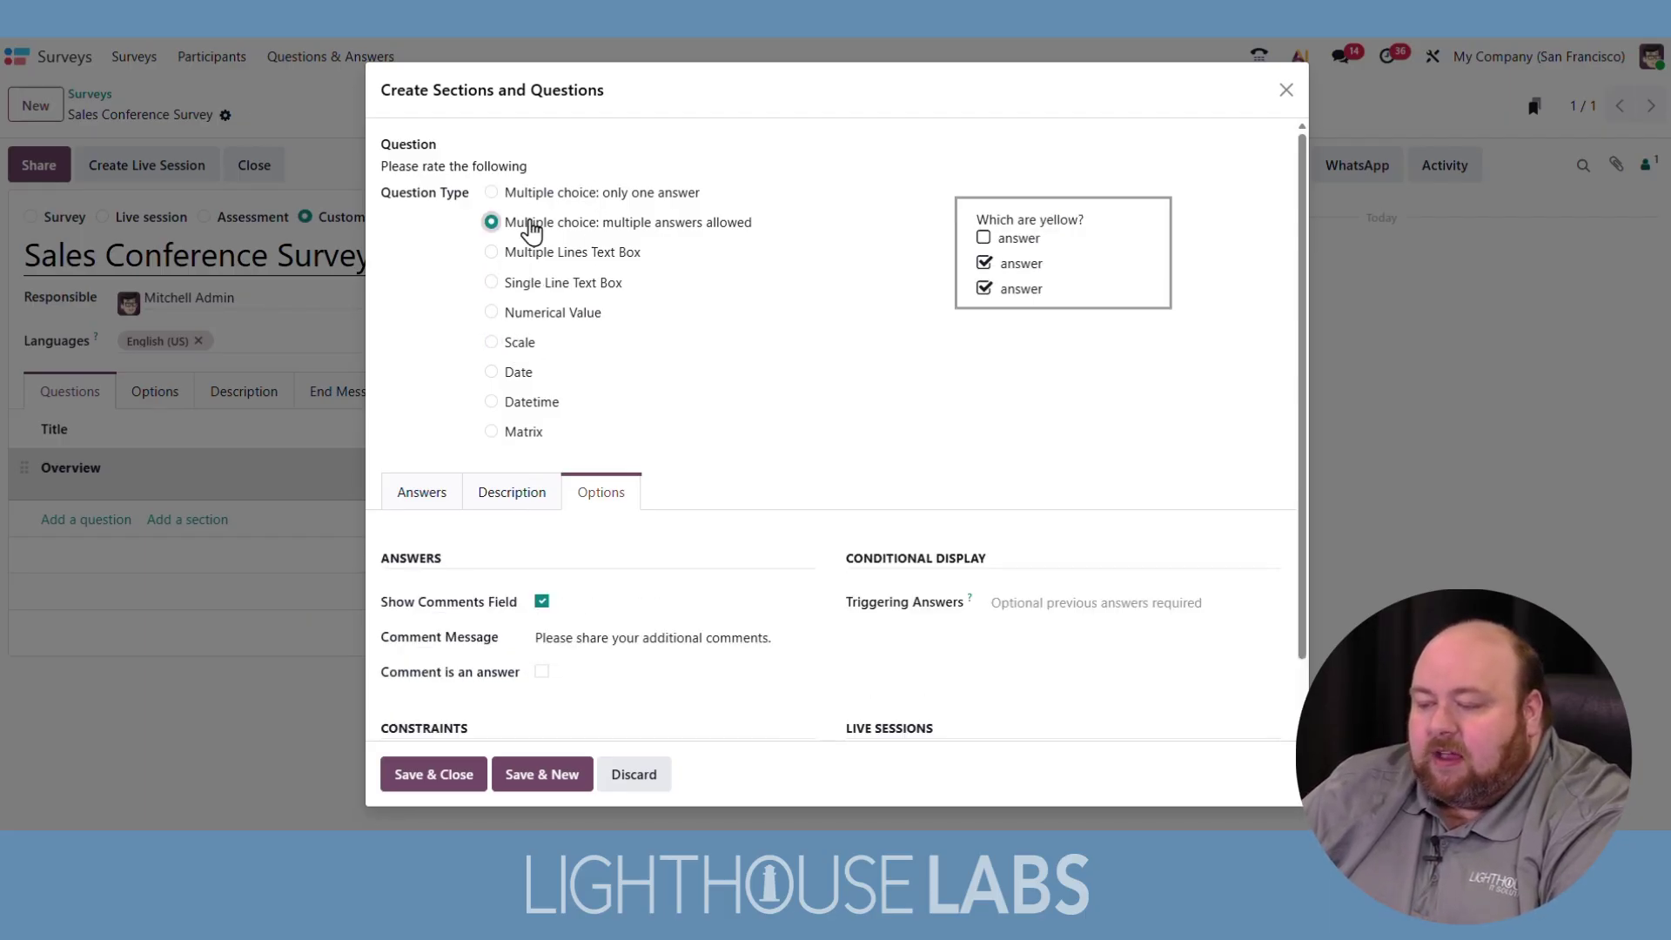
scroll(575, 522, "down", 2)
left_click(542, 594)
left_click(541, 595)
left_click(1050, 524)
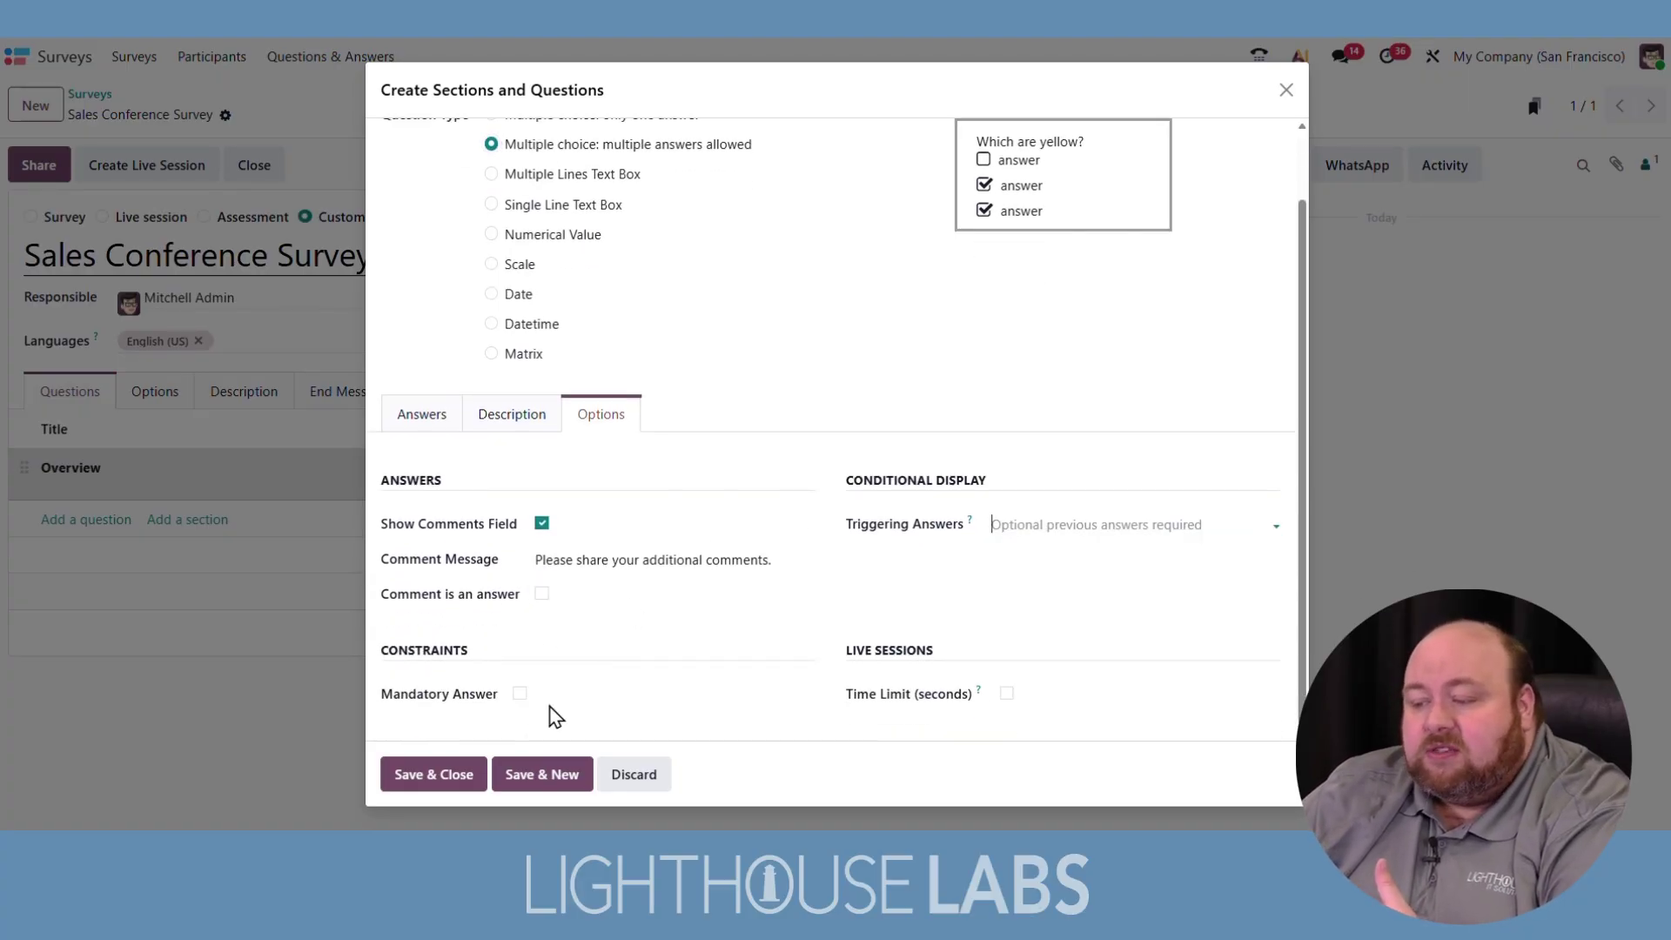
Step: Make an answer to the question mandatory and check the explanation of the Triggering Answers setting
left_click(519, 694)
scroll(529, 689, "down", 1)
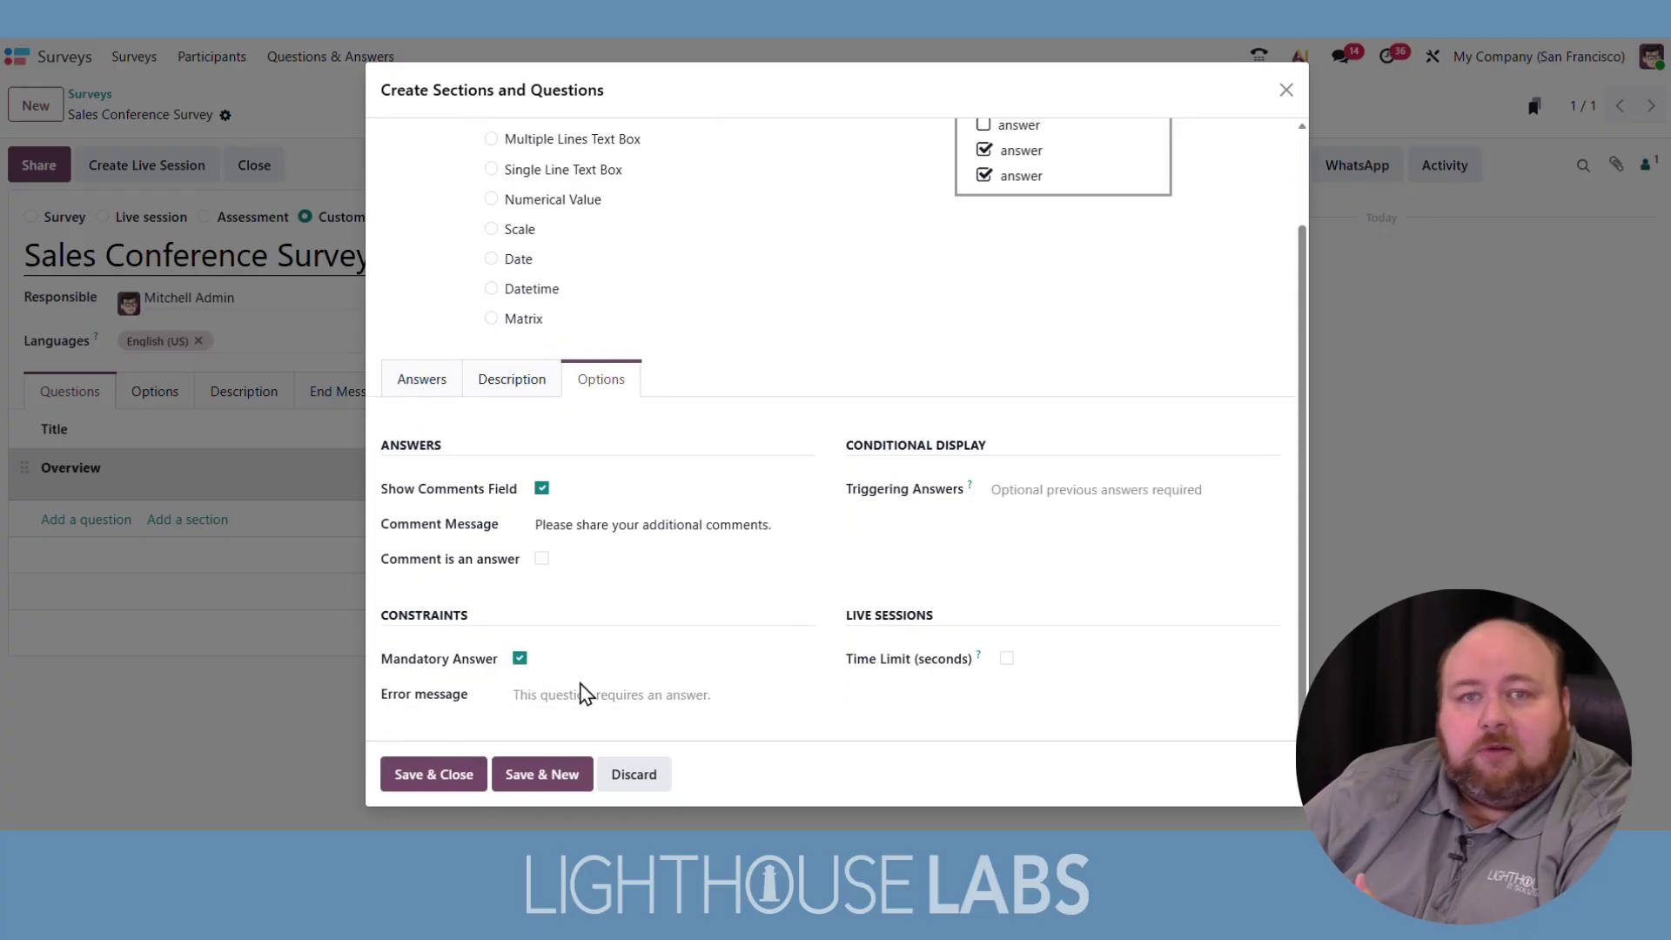
left_click(1015, 490)
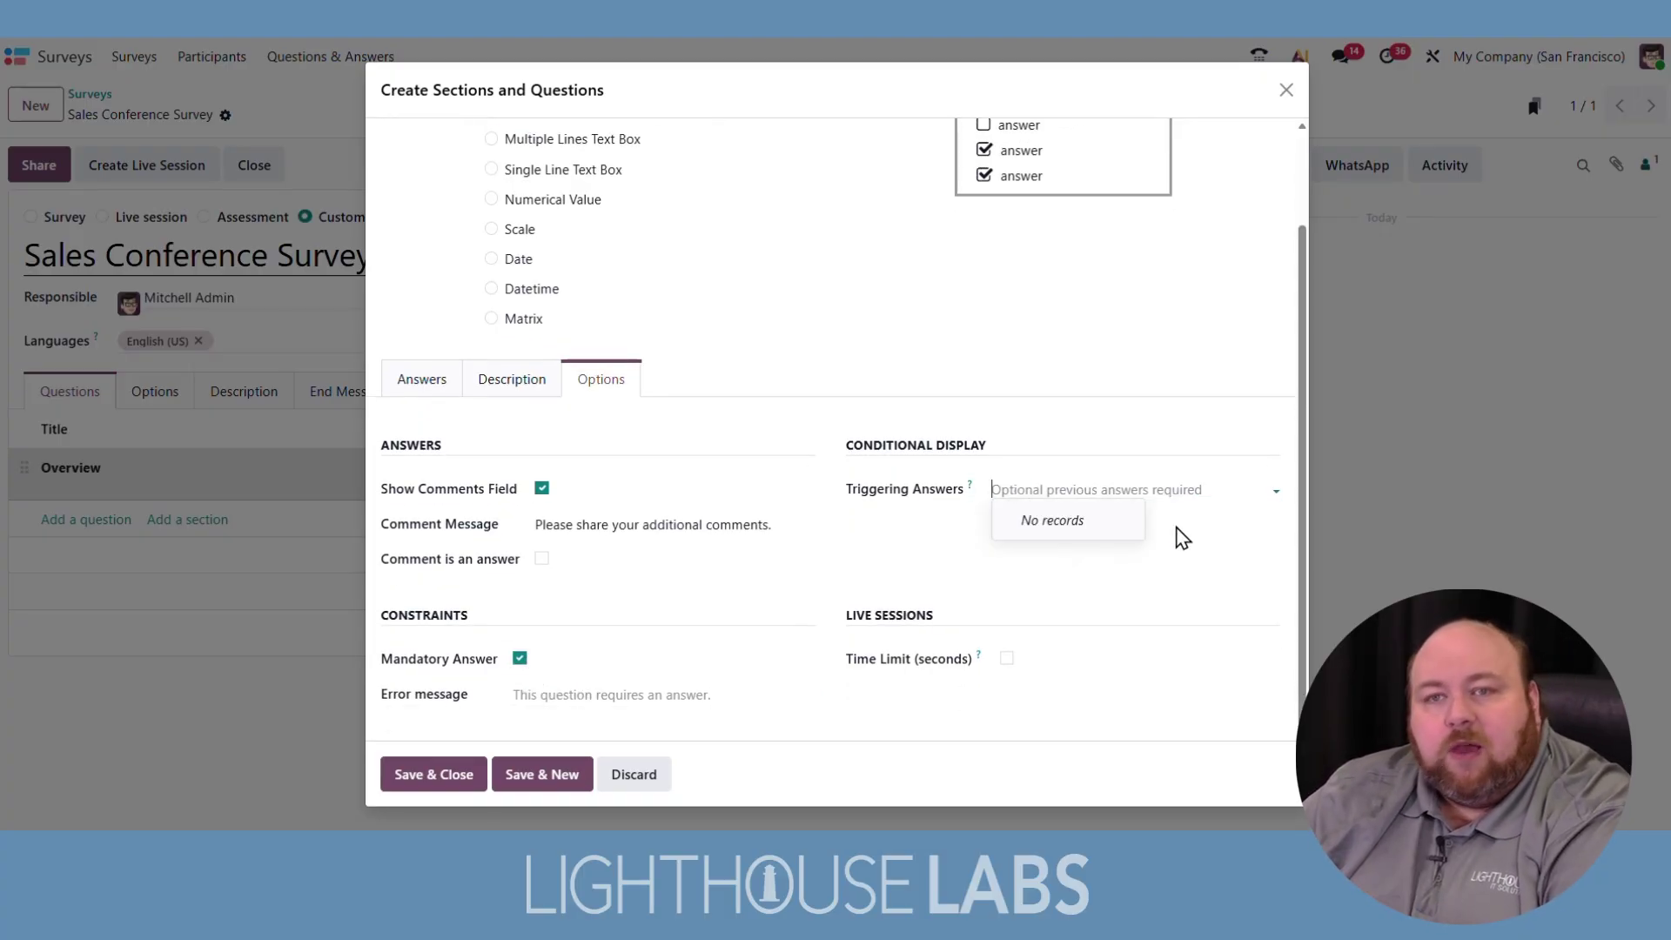
mouse_move(970, 491)
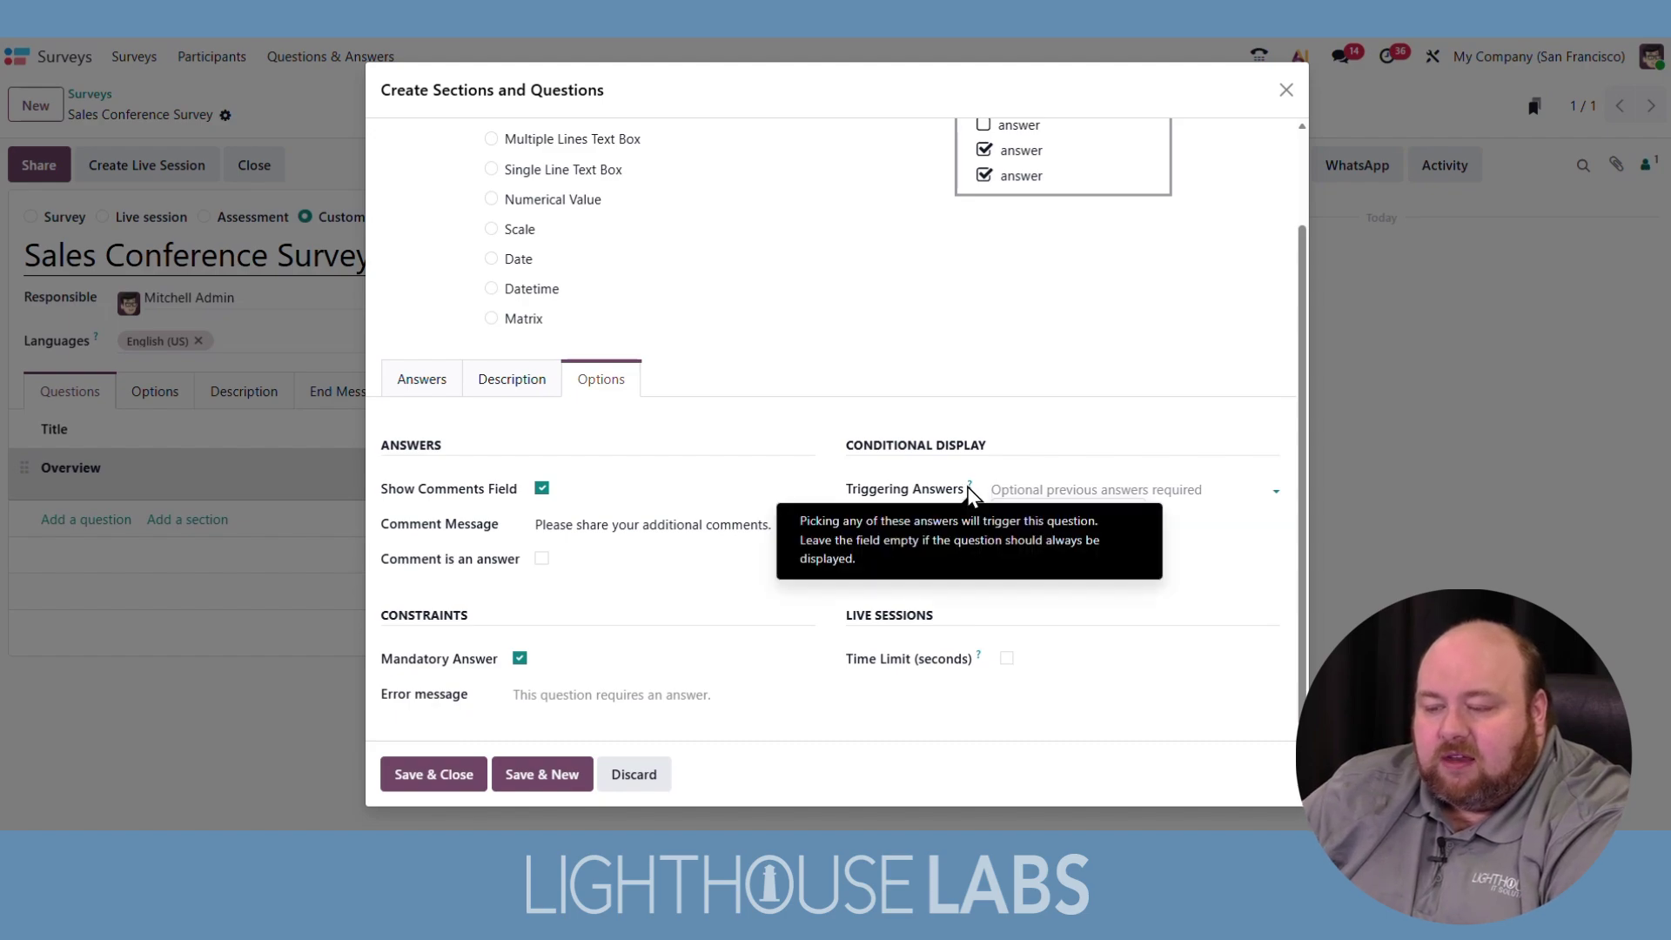
left_click(1025, 459)
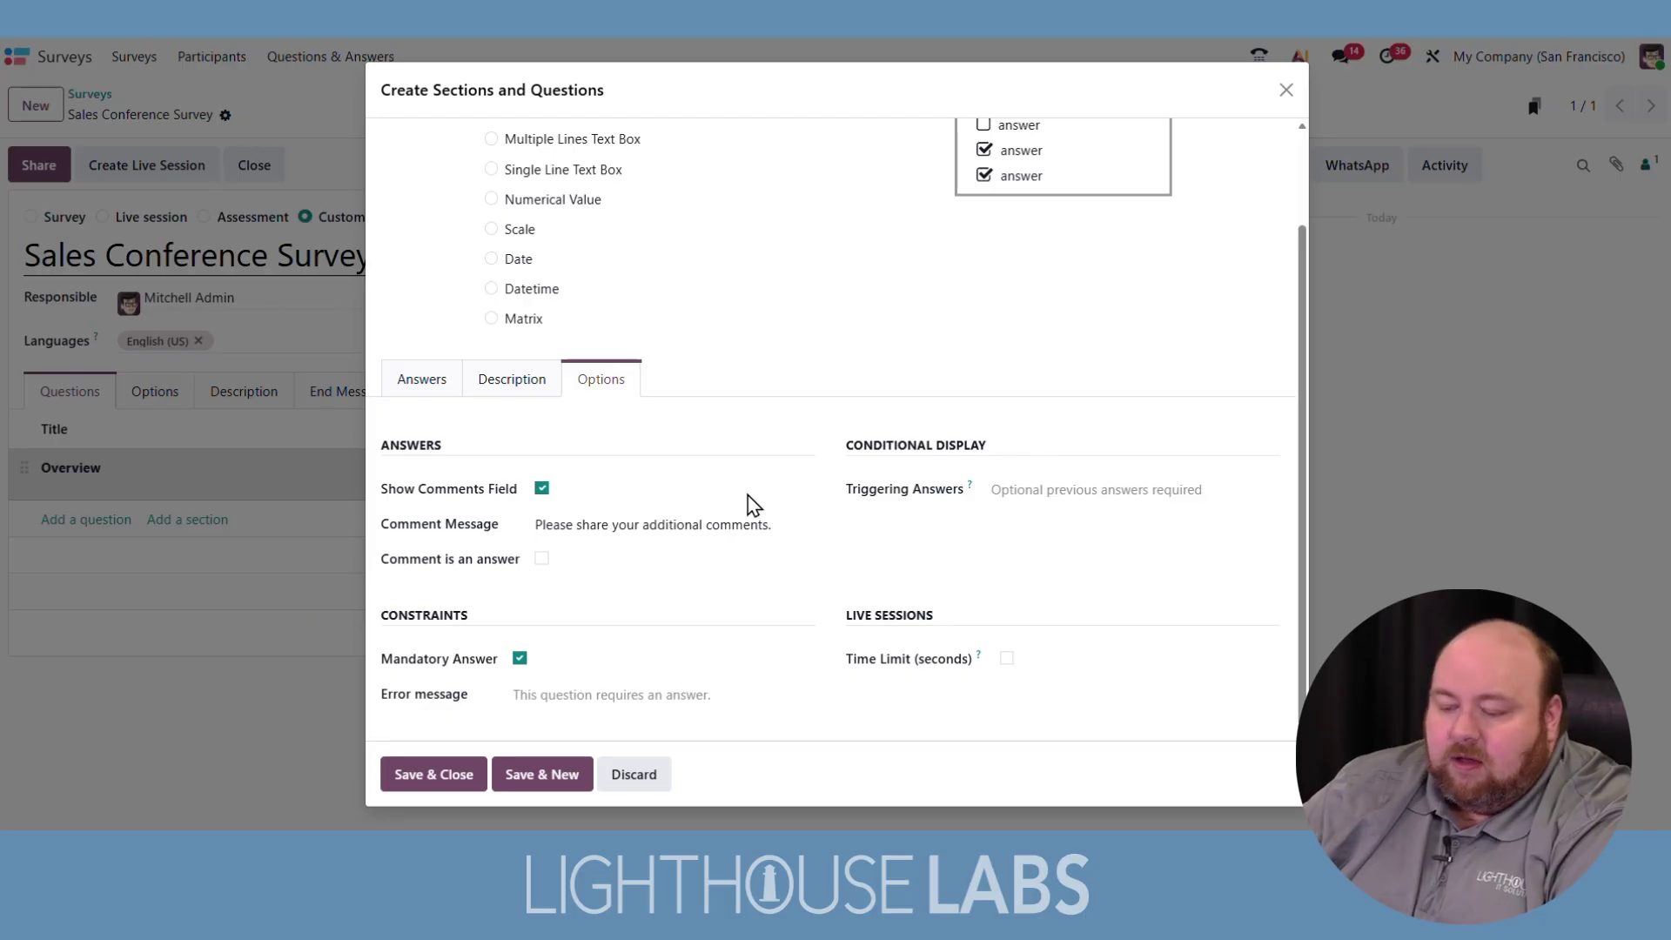
Step: Add "Cleanliness" as the question's answer choice, discarding the second choice that was started
scroll(754, 505, "up", 2)
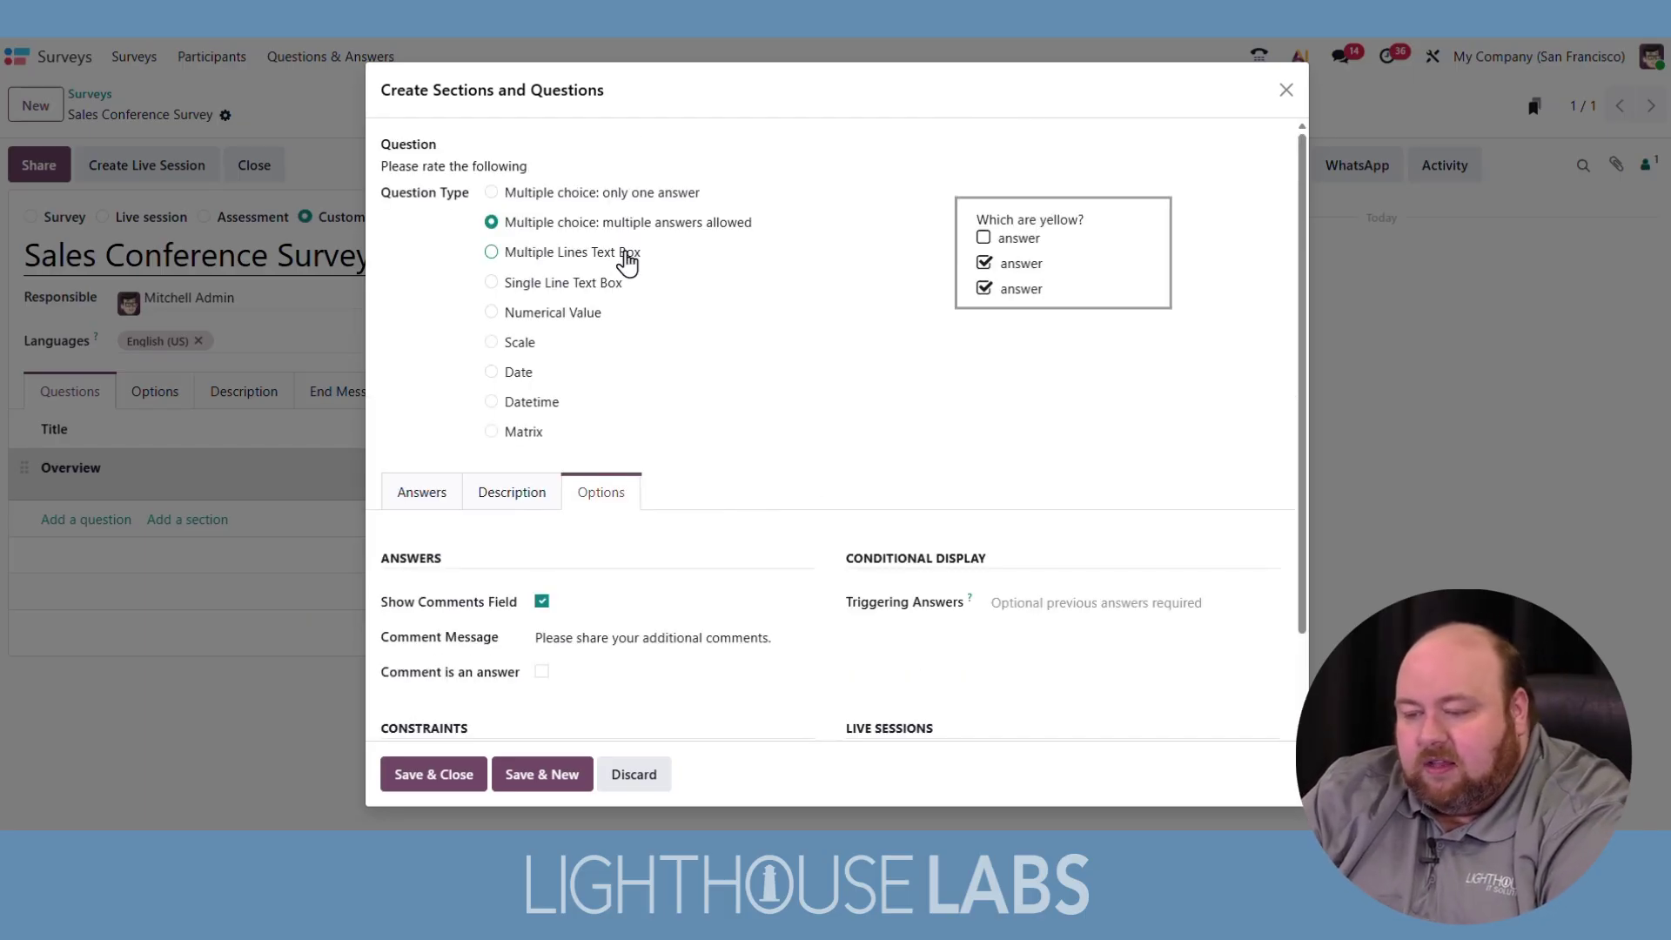
left_click(426, 490)
left_click(477, 582)
type("Cleanliness")
left_click(475, 620)
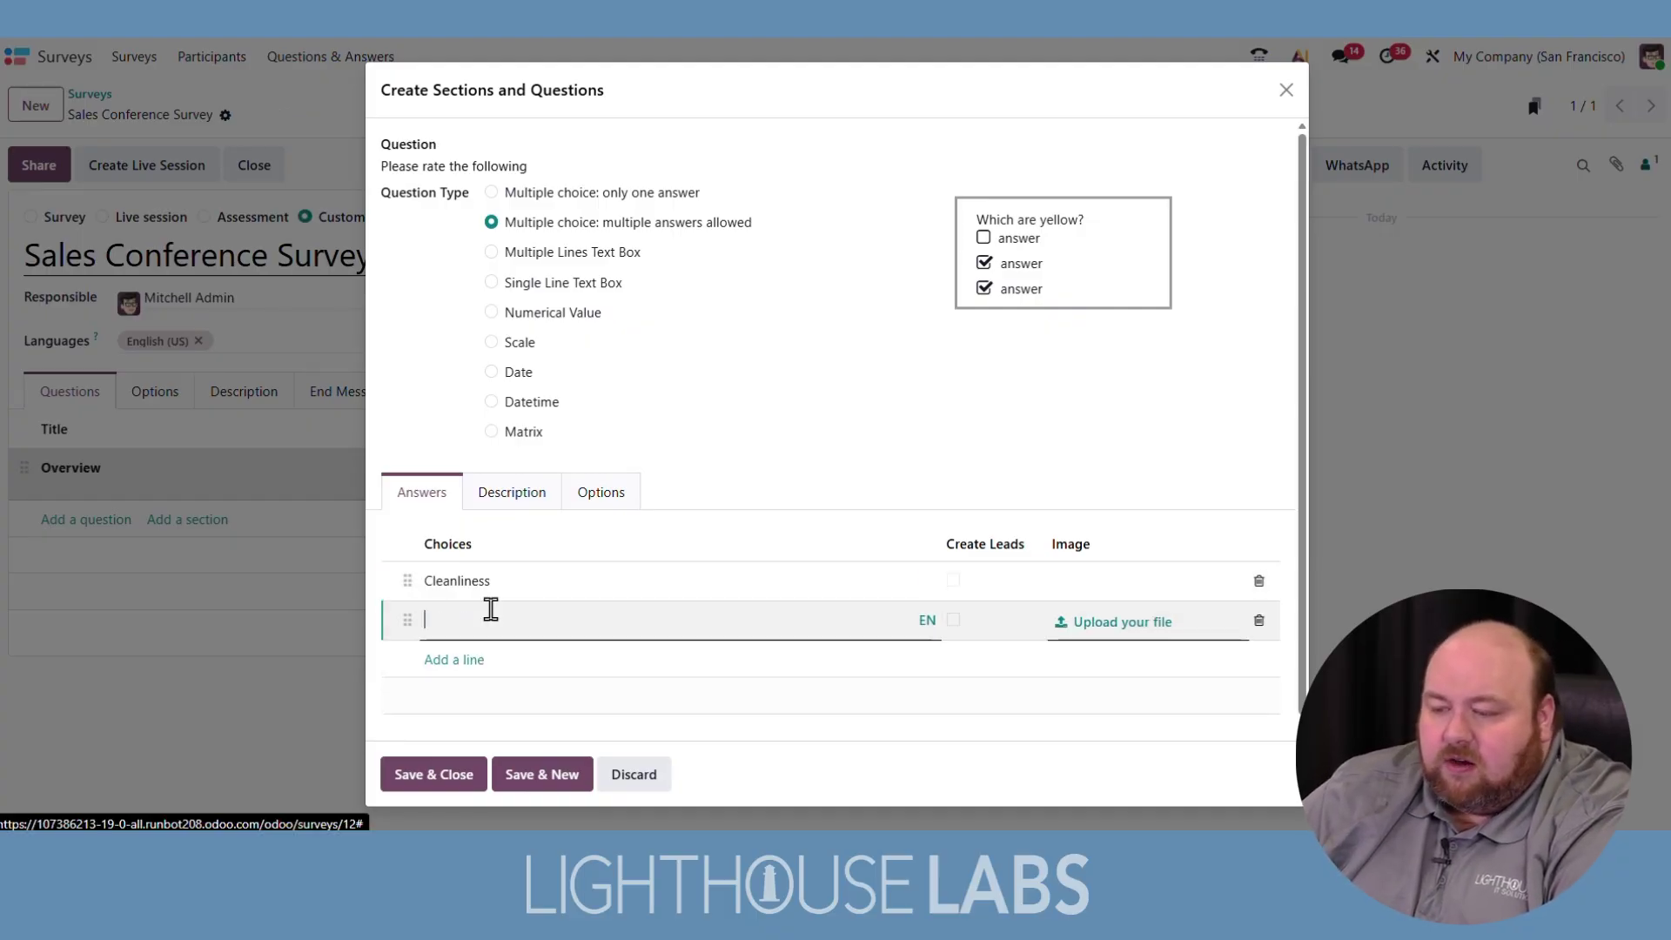
type("Or")
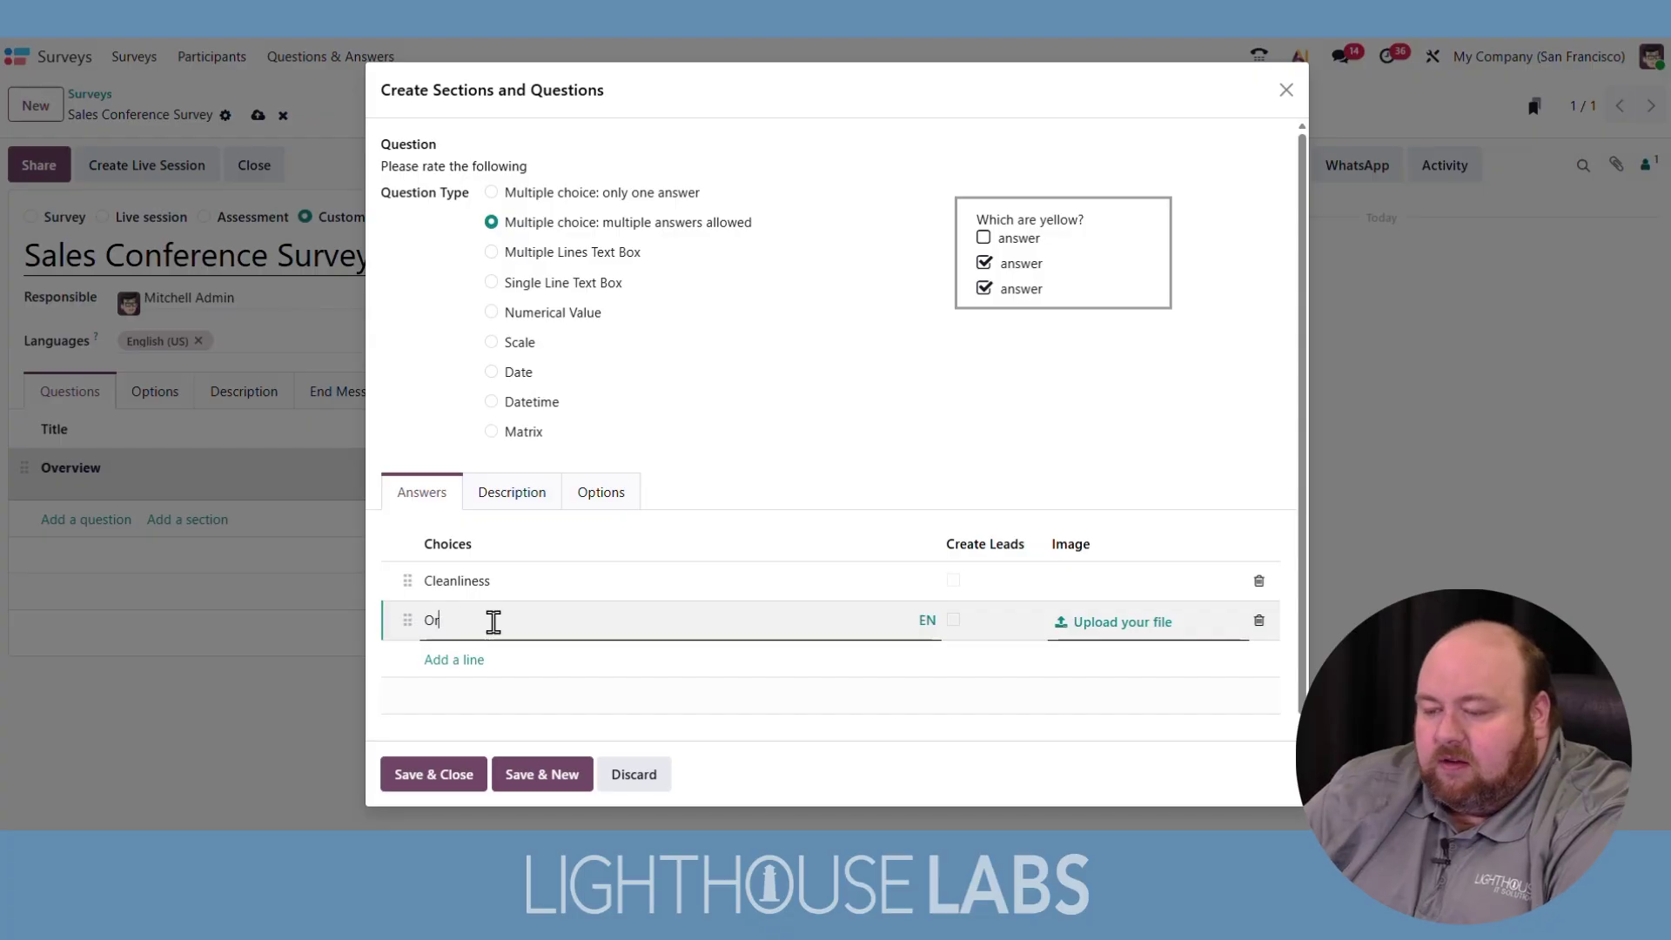
double_click(494, 623)
double_click(500, 599)
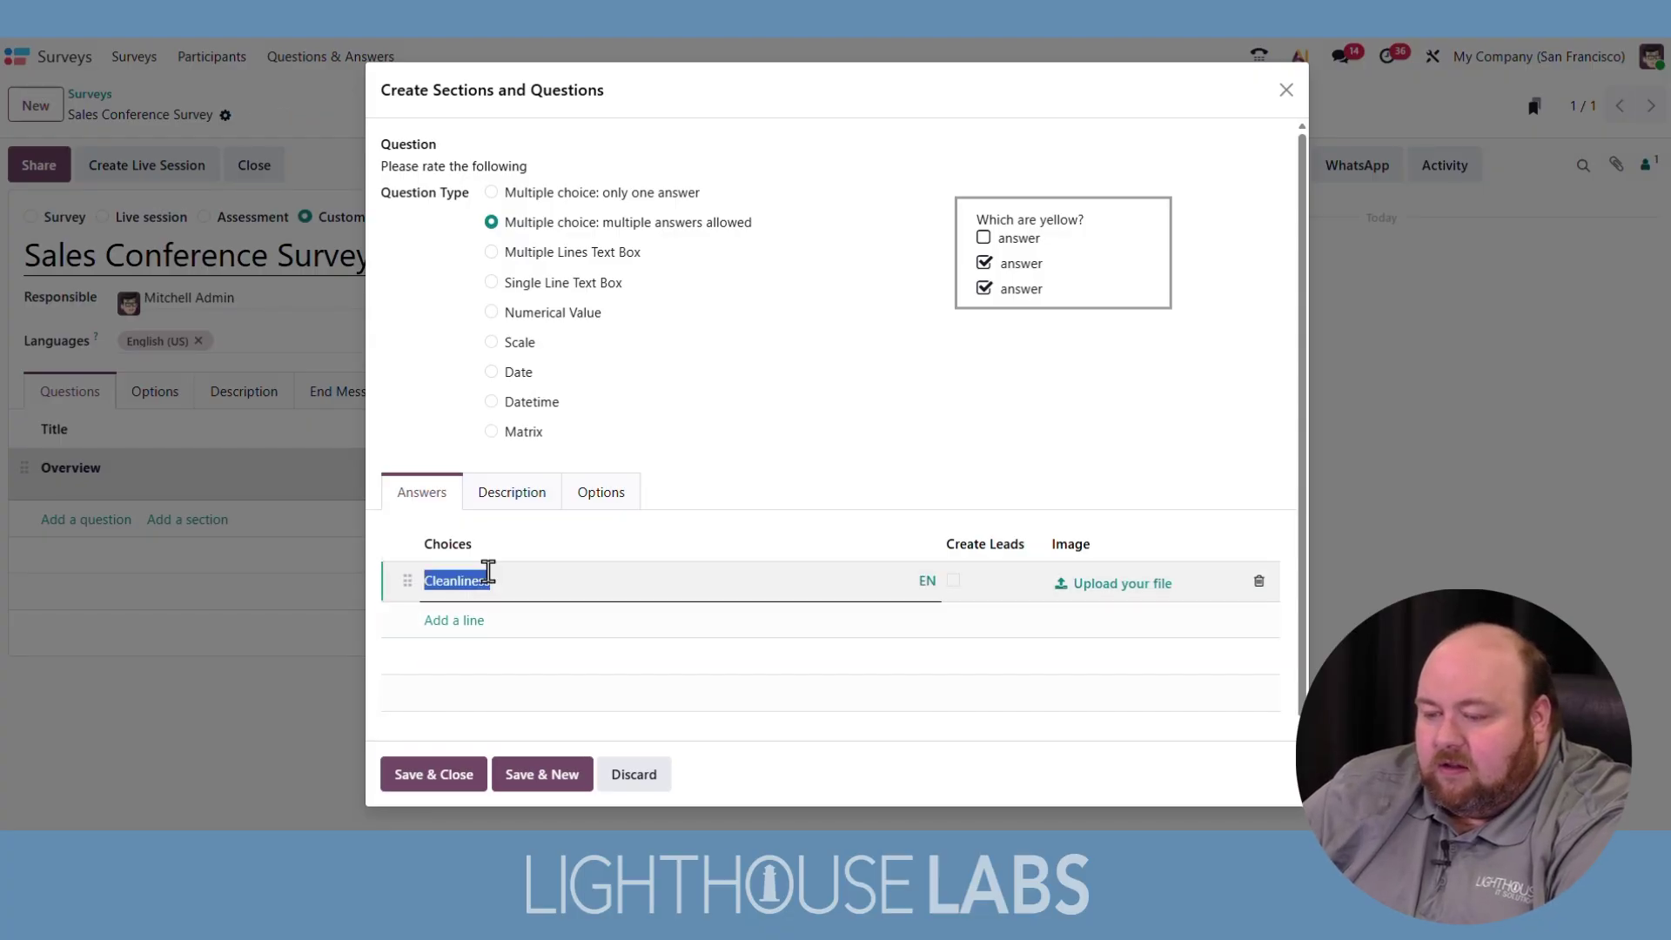
left_click(875, 388)
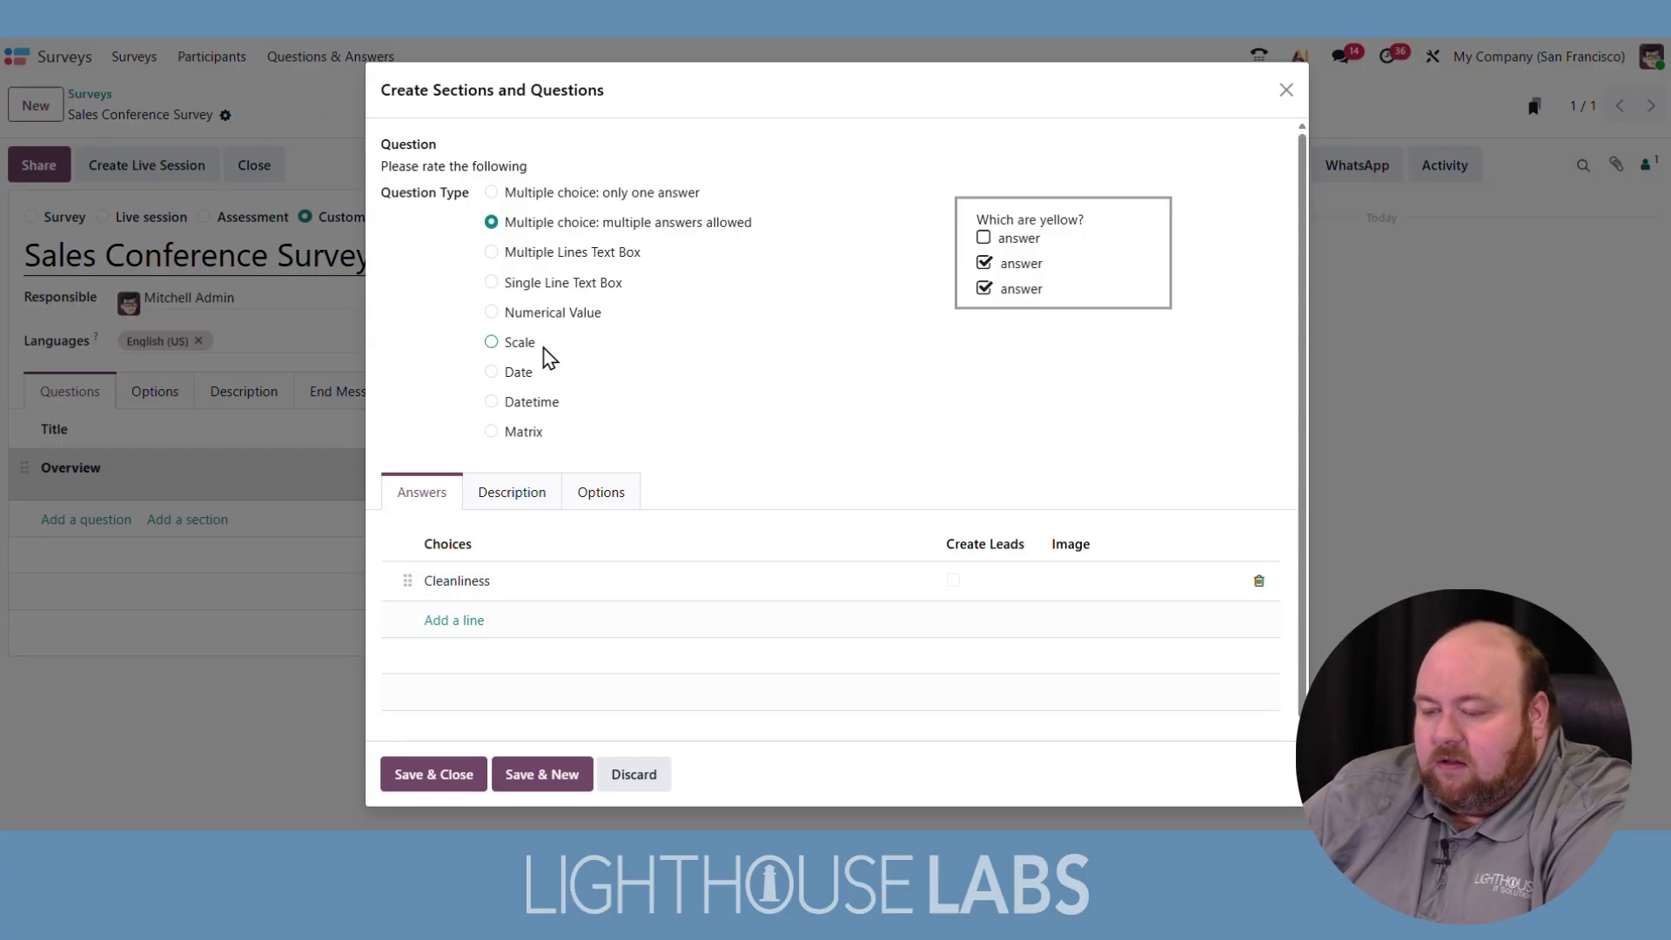
Step: Try the Scale, single-answer multiple choice and Numerical Value types to compare their answer settings
left_click(492, 343)
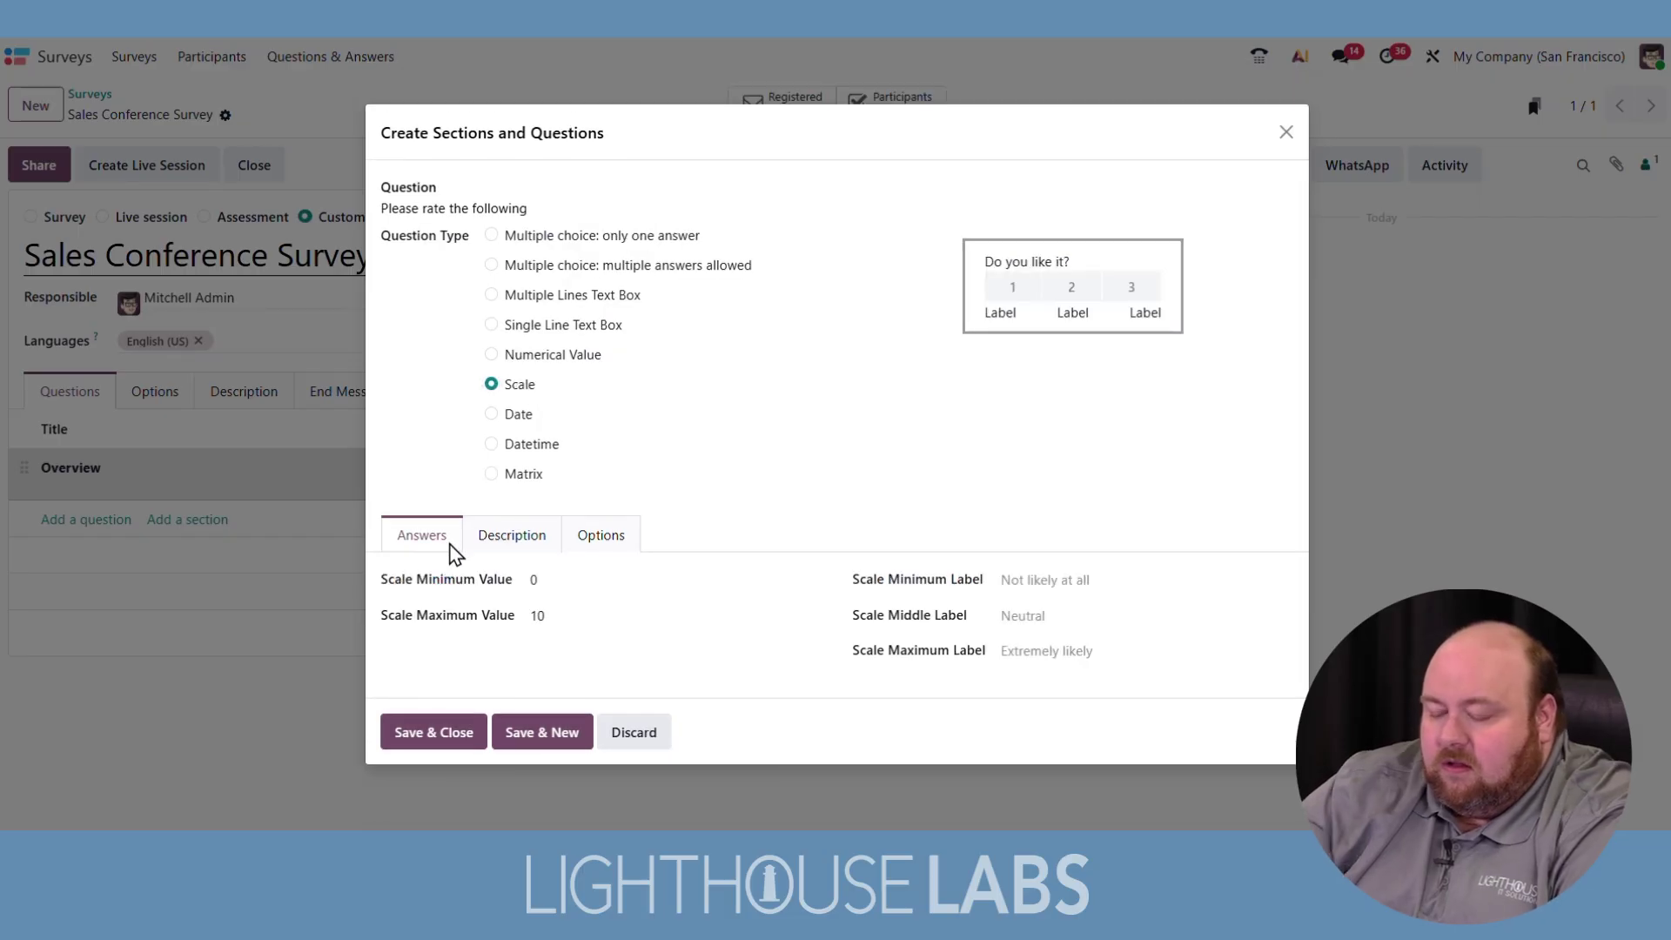
left_click(557, 266)
left_click(451, 587)
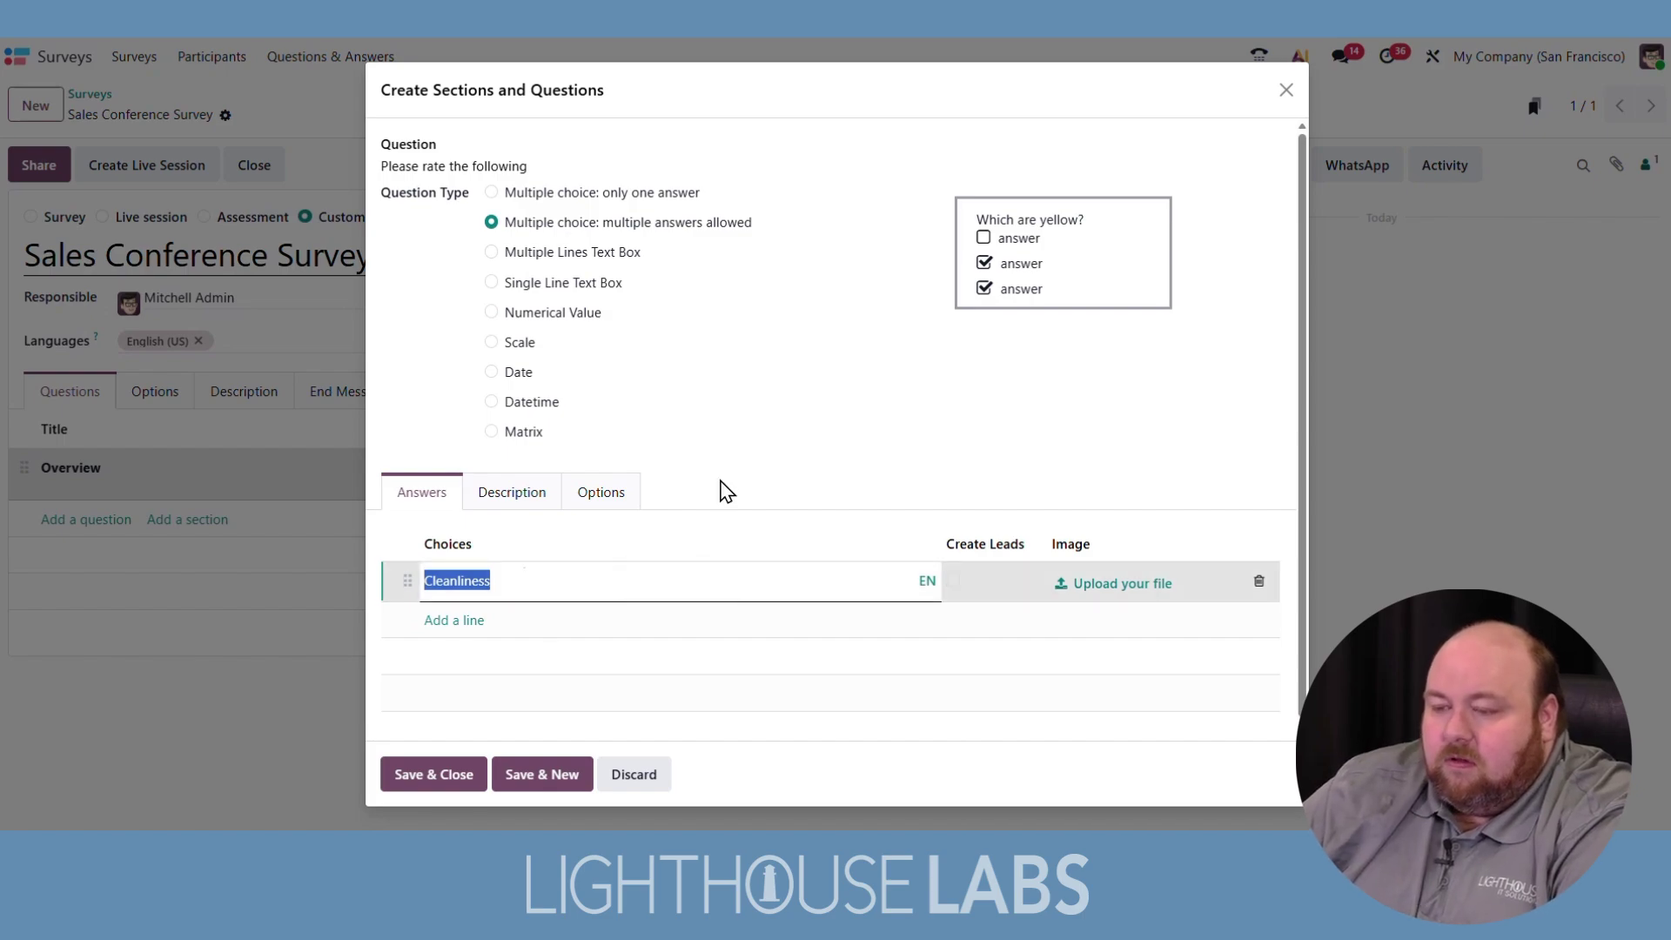
left_click(627, 167)
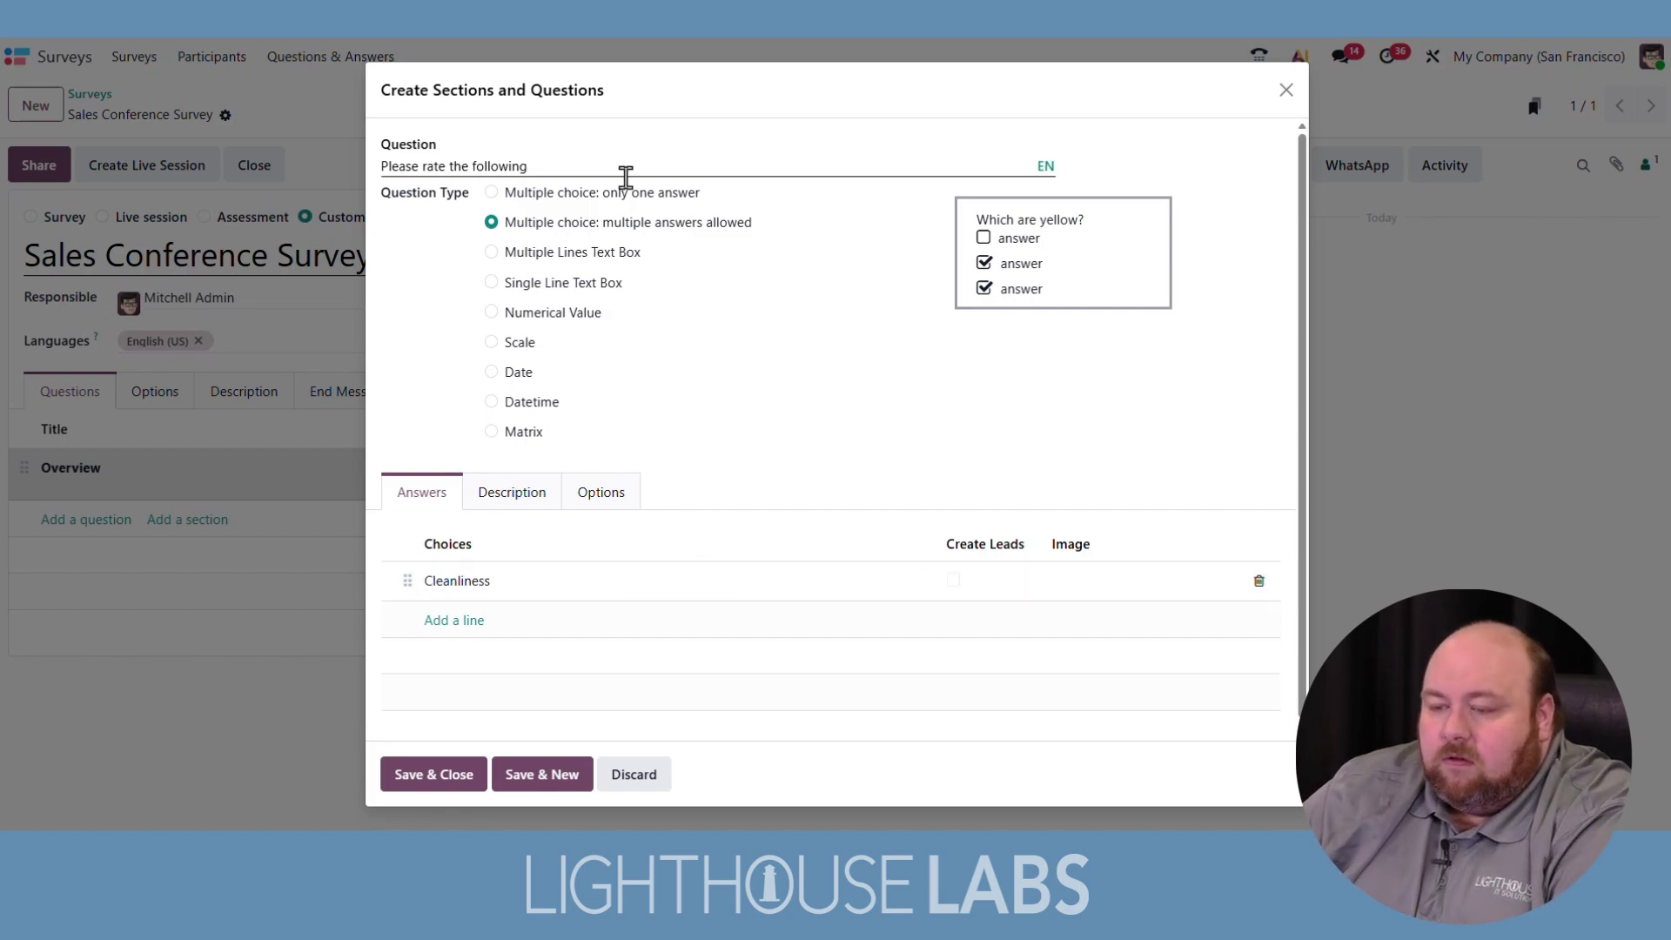
left_click(614, 193)
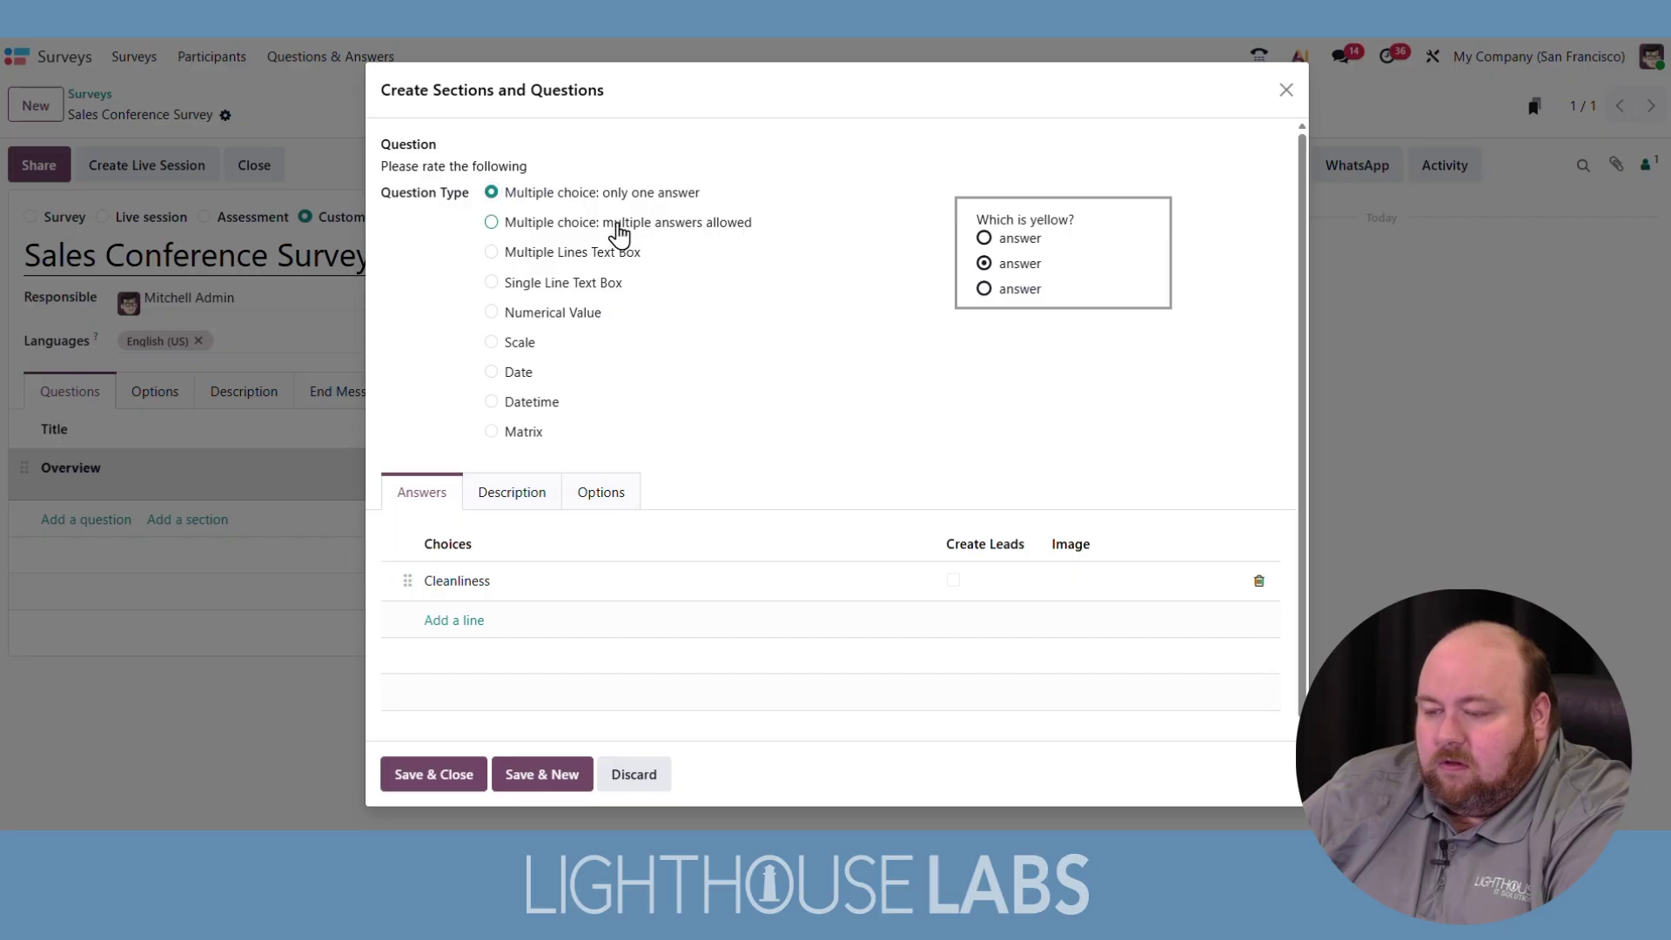
left_click(618, 228)
left_click(566, 315)
left_click(513, 505)
left_click(470, 484)
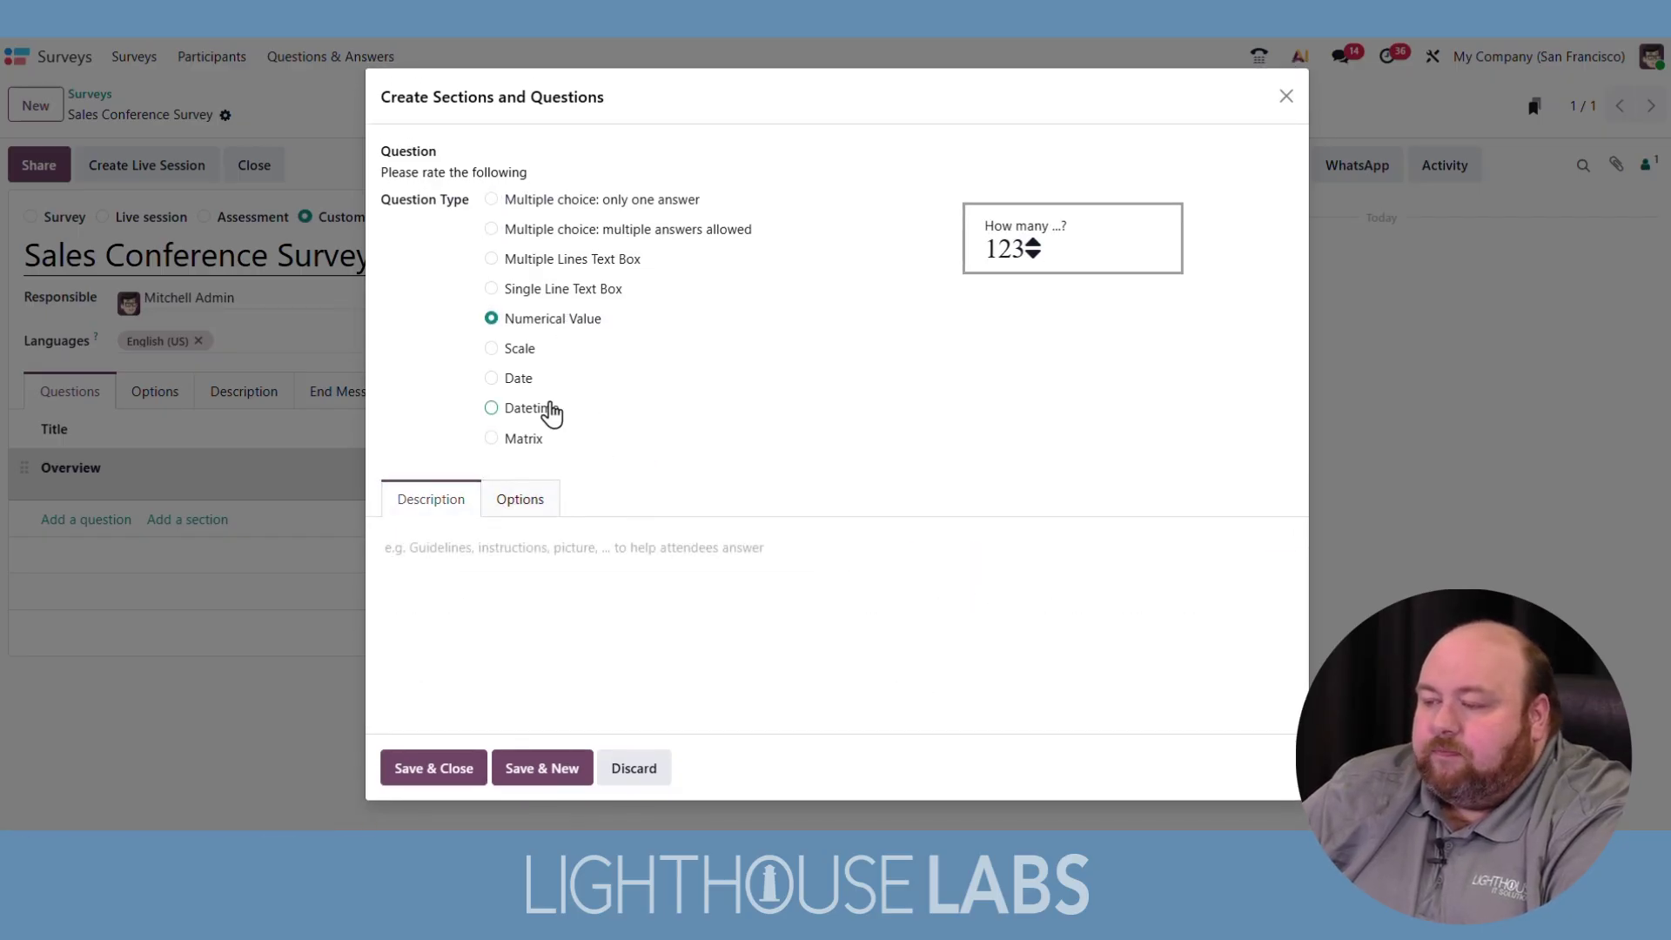
Step: Set the question type to Matrix after comparing it with multiple answers allowed, and review its choices and rows
left_click(526, 439)
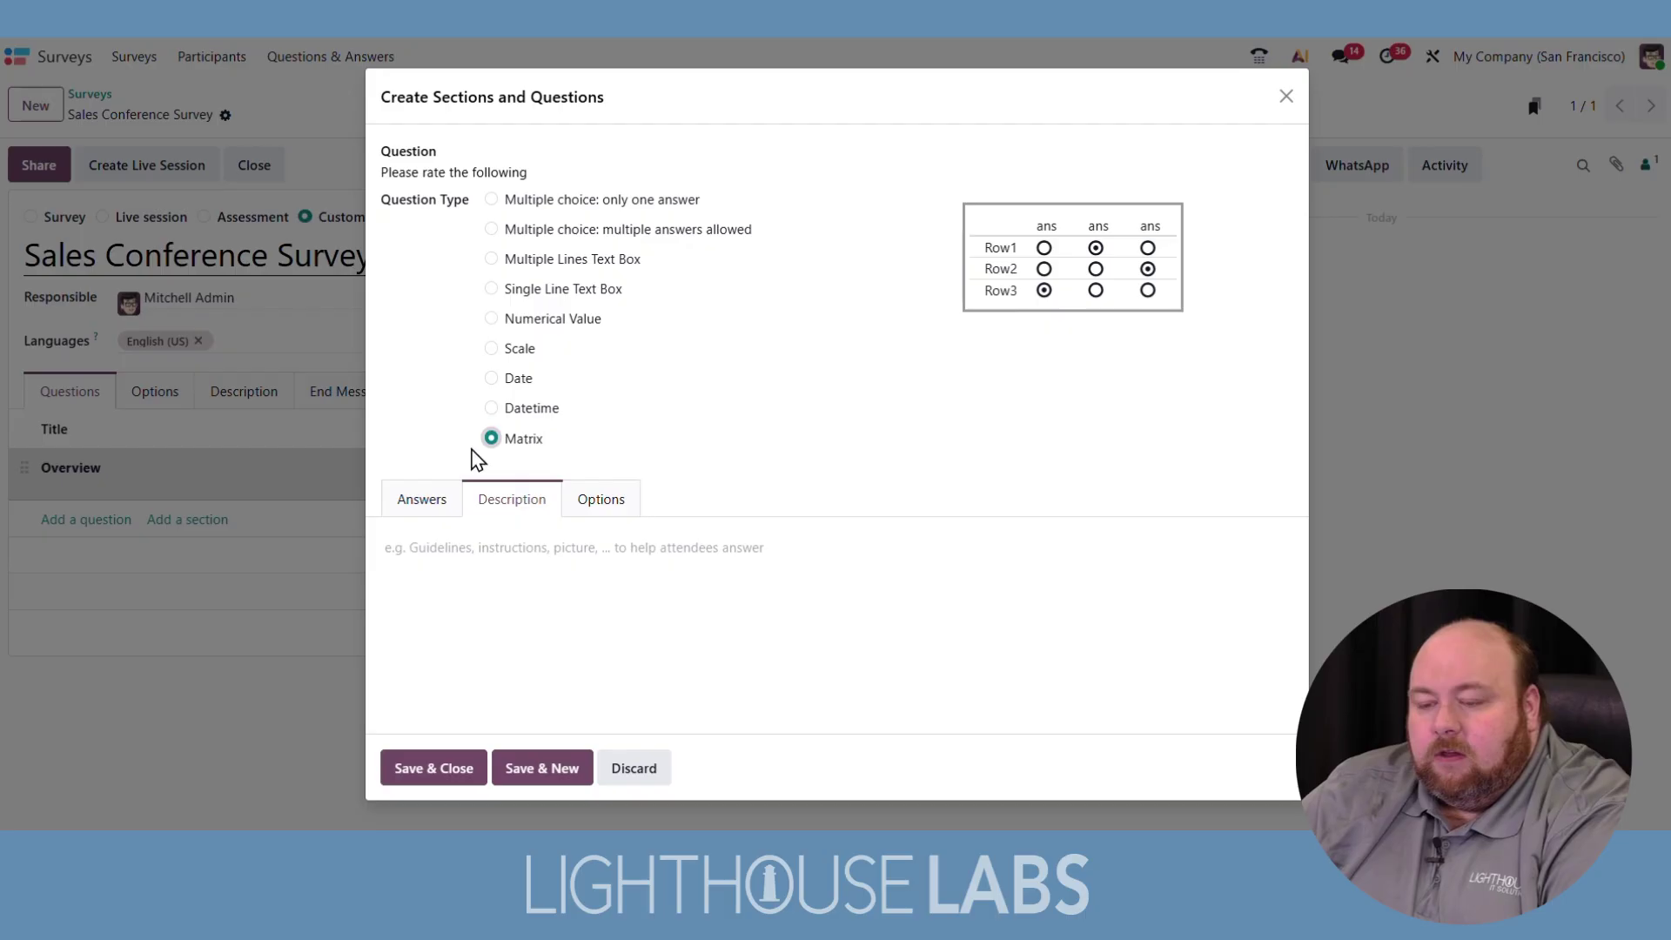
left_click(449, 494)
left_click(892, 584)
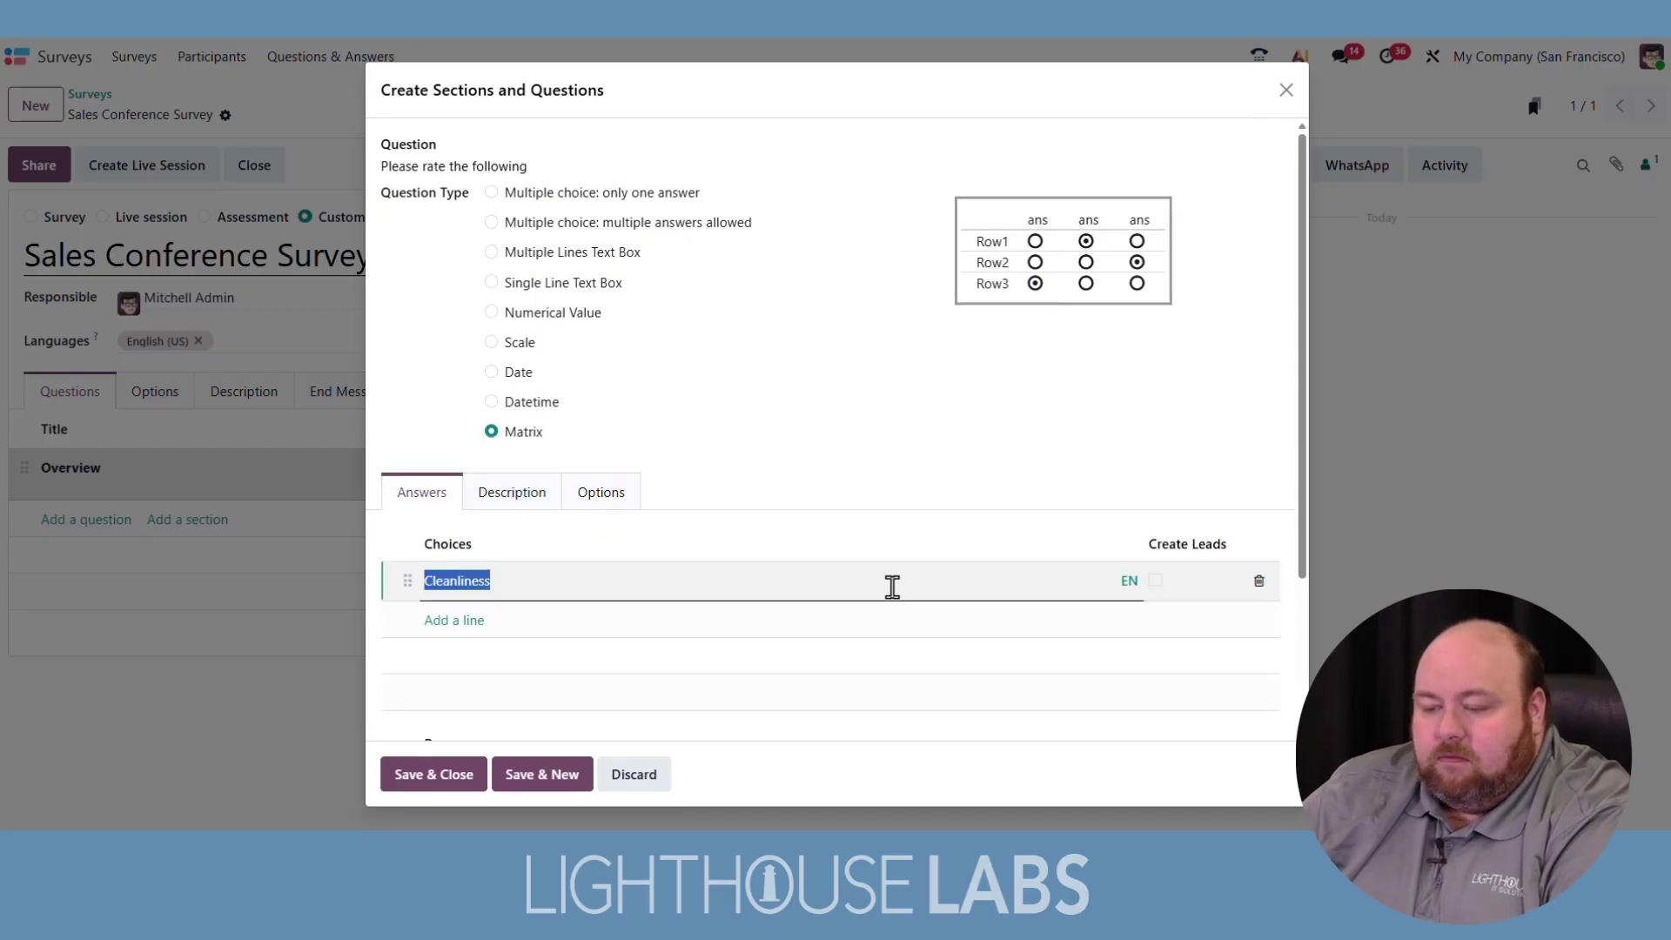
left_click(804, 459)
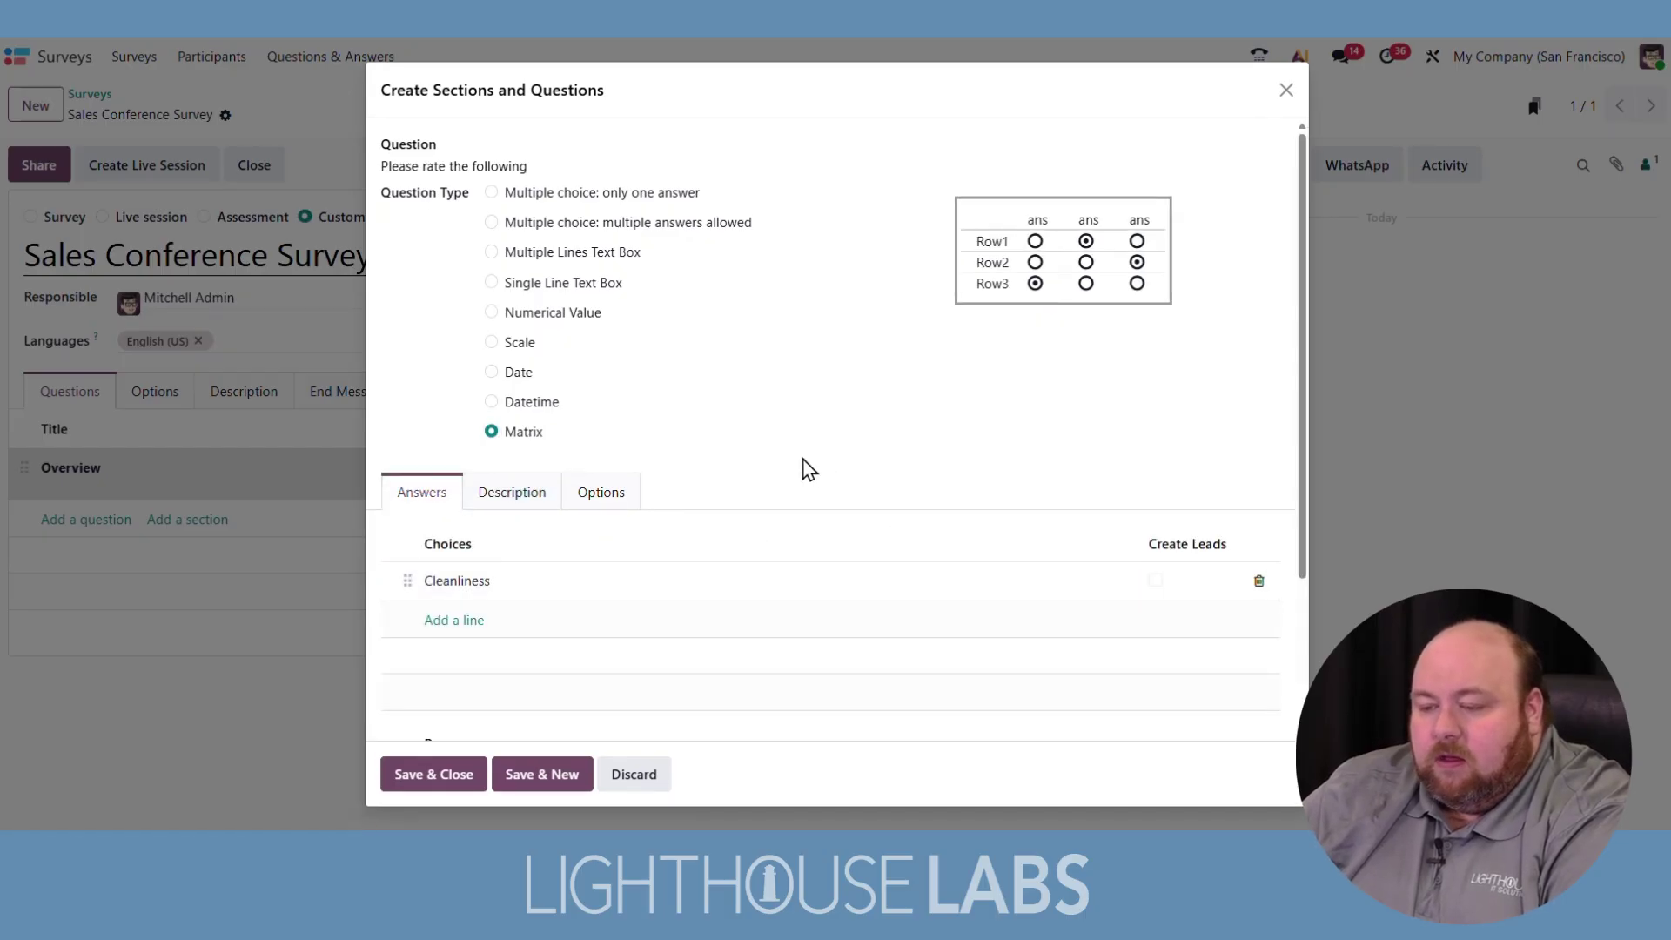
left_click(586, 225)
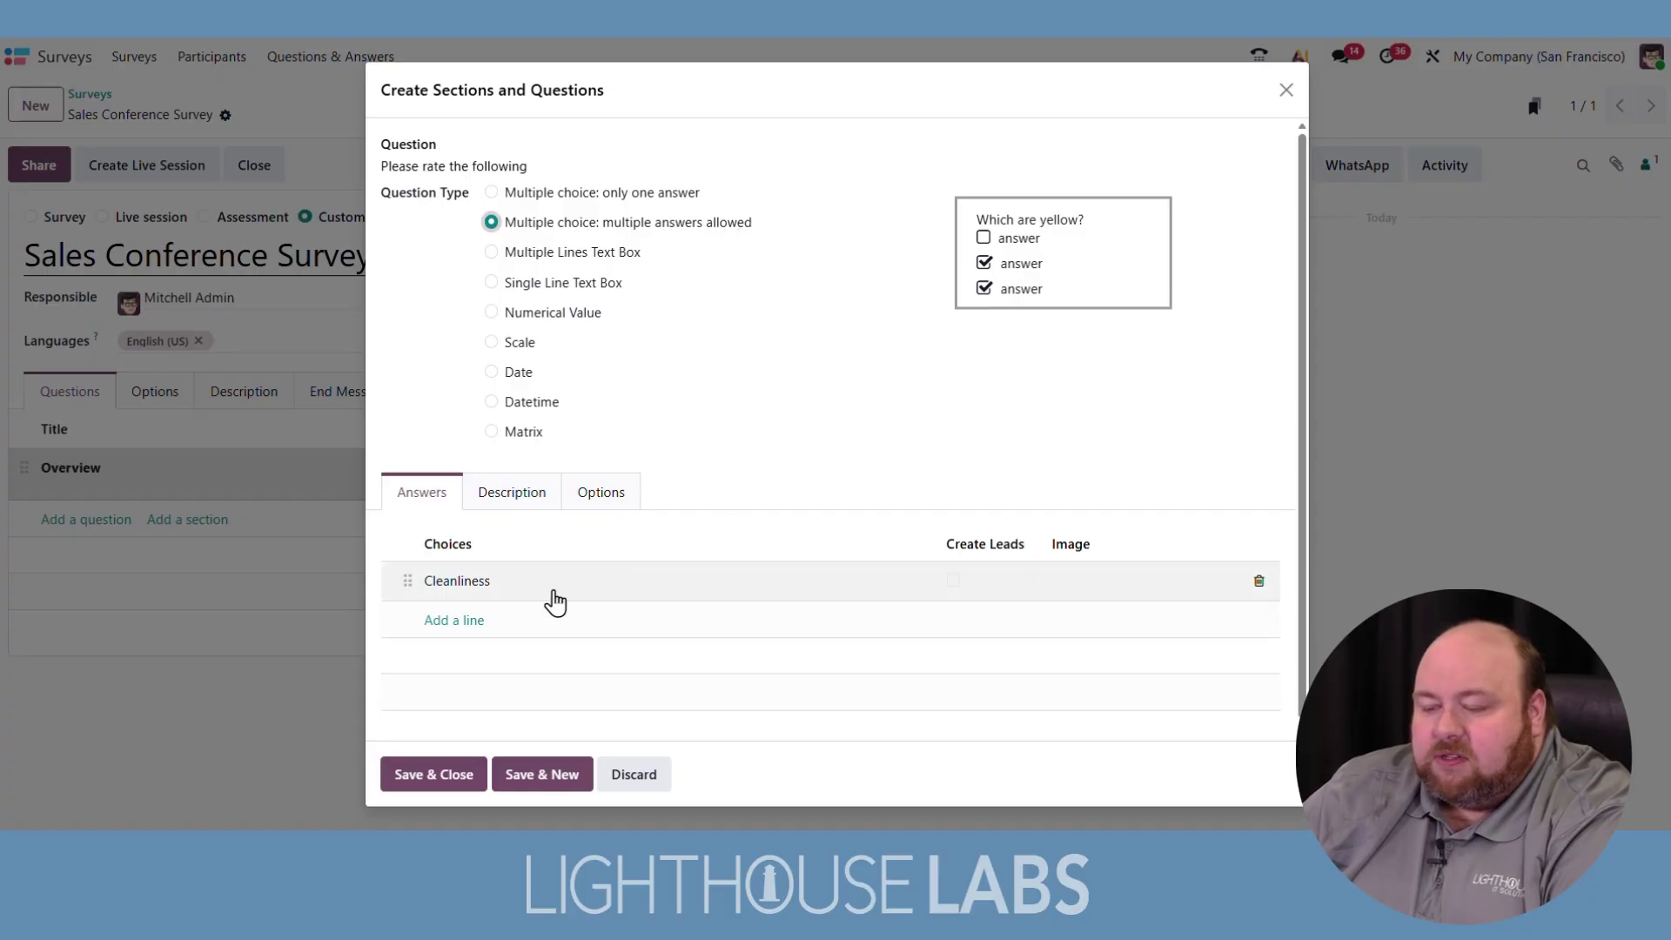
left_click(515, 436)
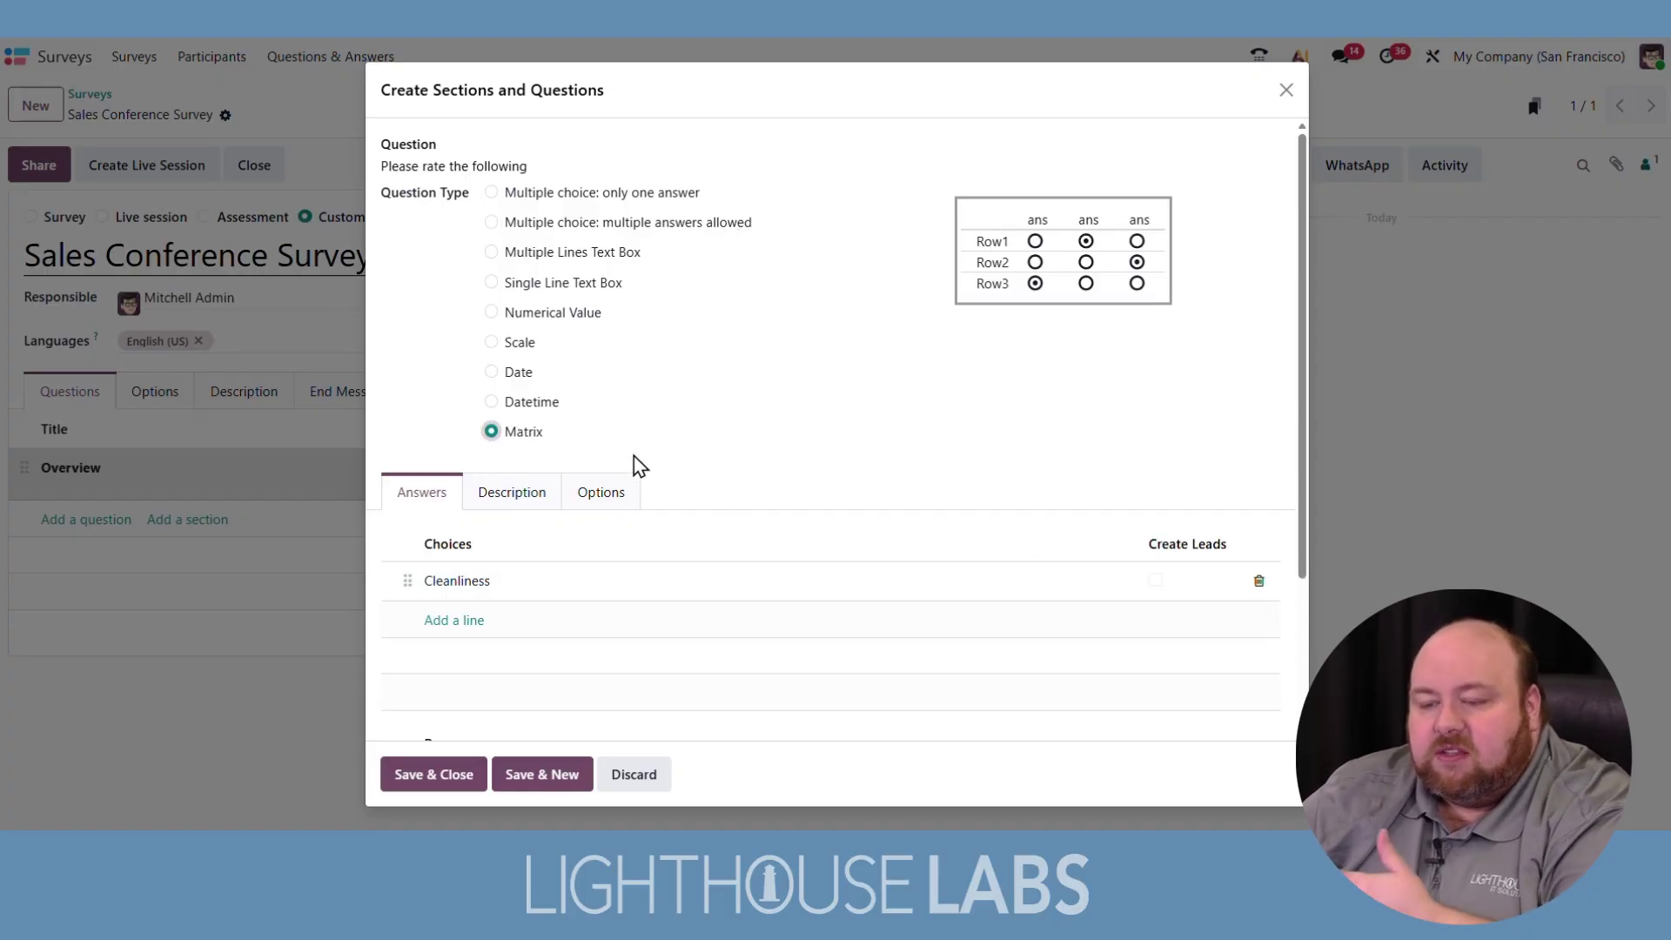
scroll(571, 456, "down", 3)
scroll(527, 435, "up", 1)
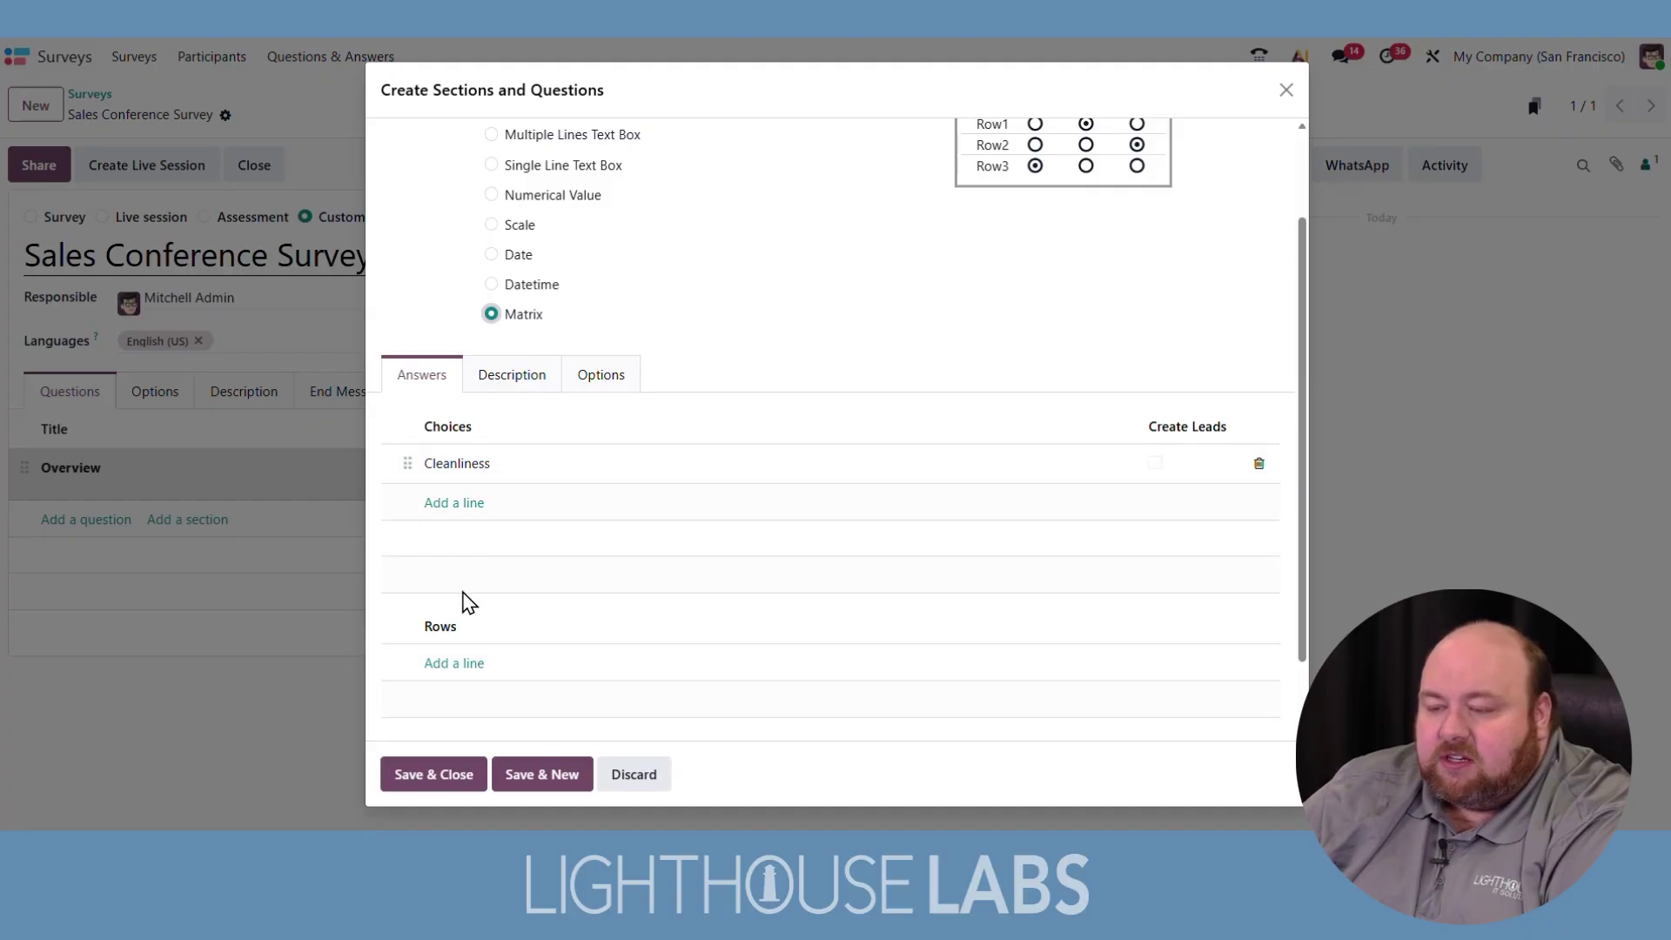
Step: Set the matrix question's choices to 1 and 2 and its rows to "Cleanliness" and "Organized"
left_click(466, 474)
type("1")
left_click(457, 664)
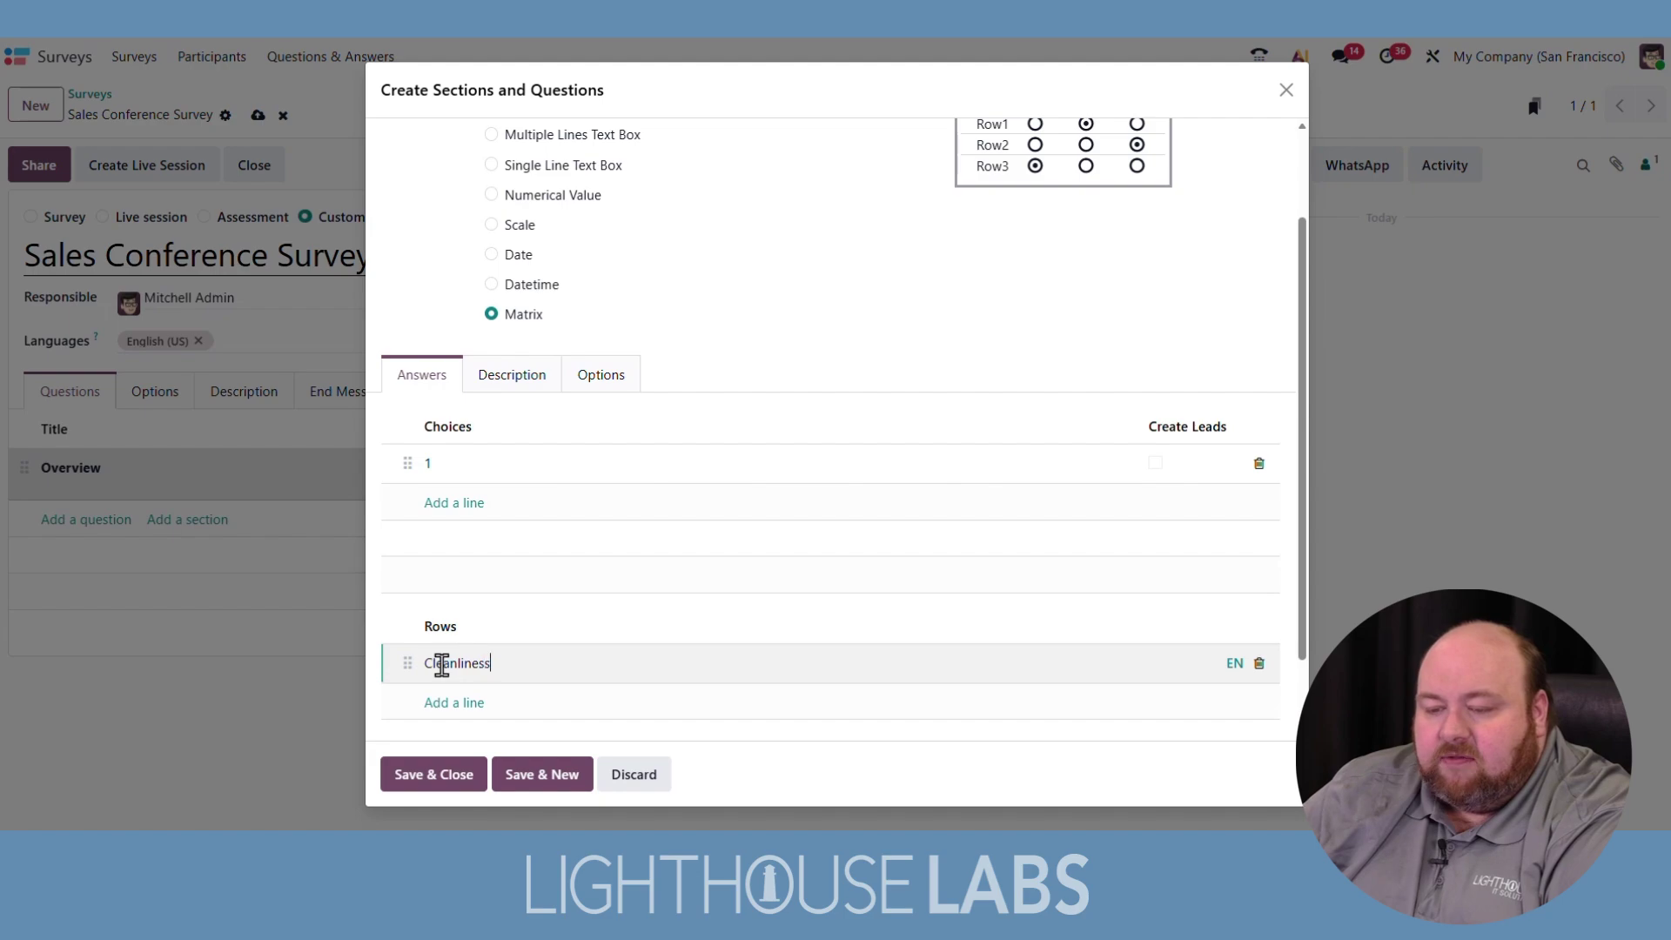
left_click(444, 703)
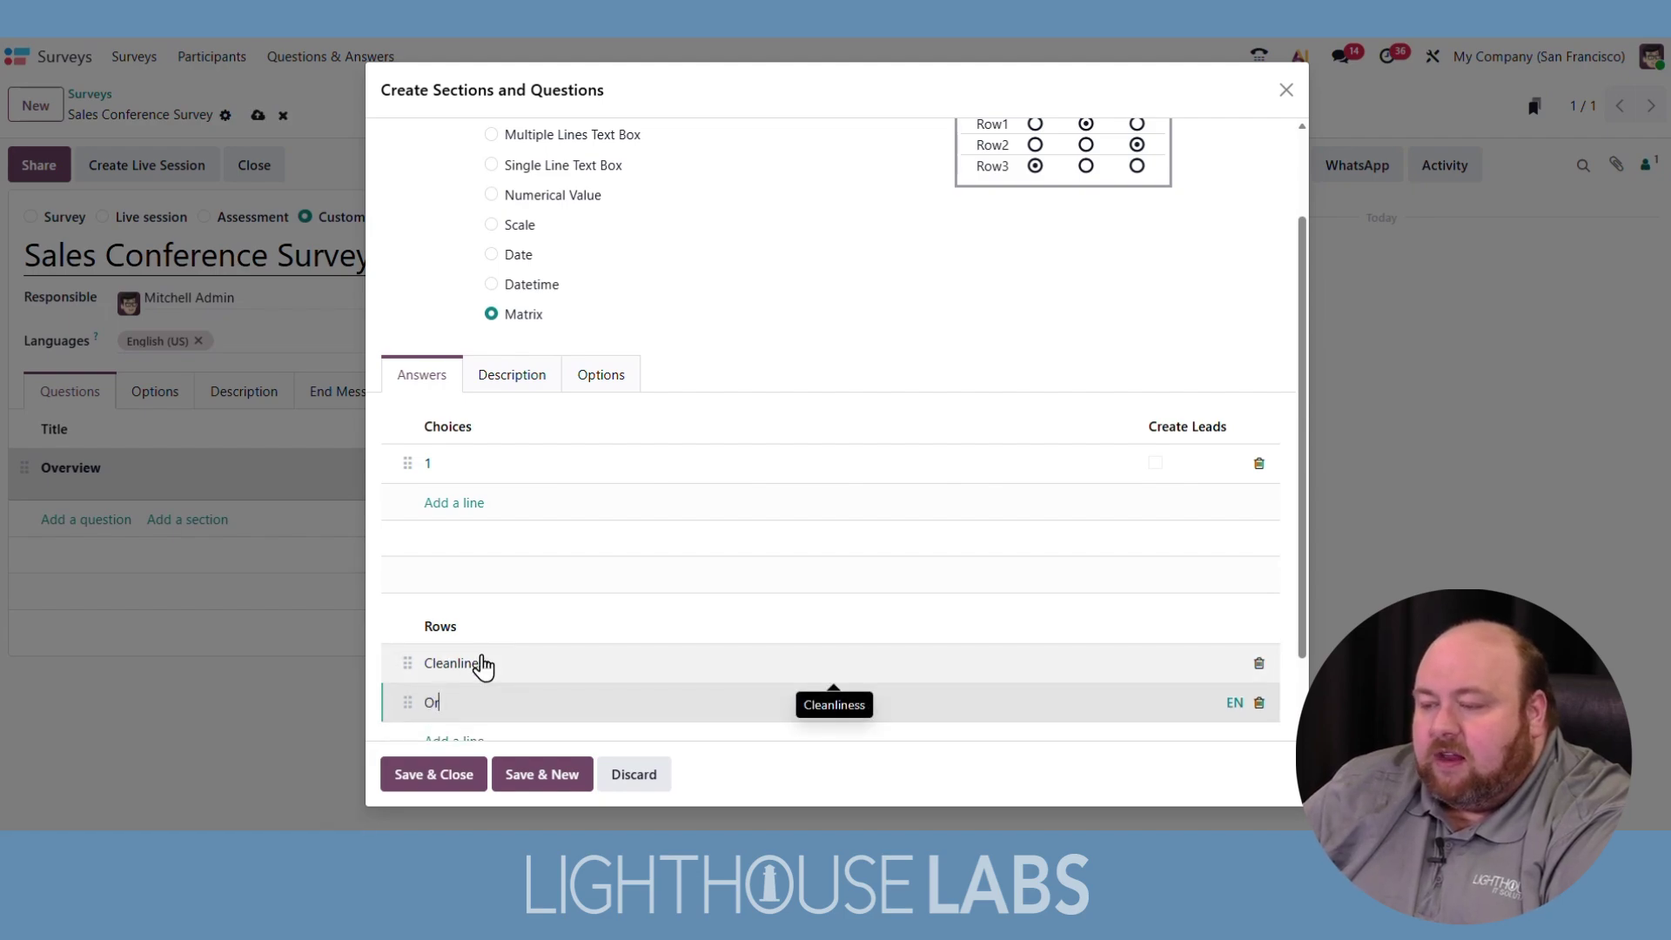
left_click(454, 505)
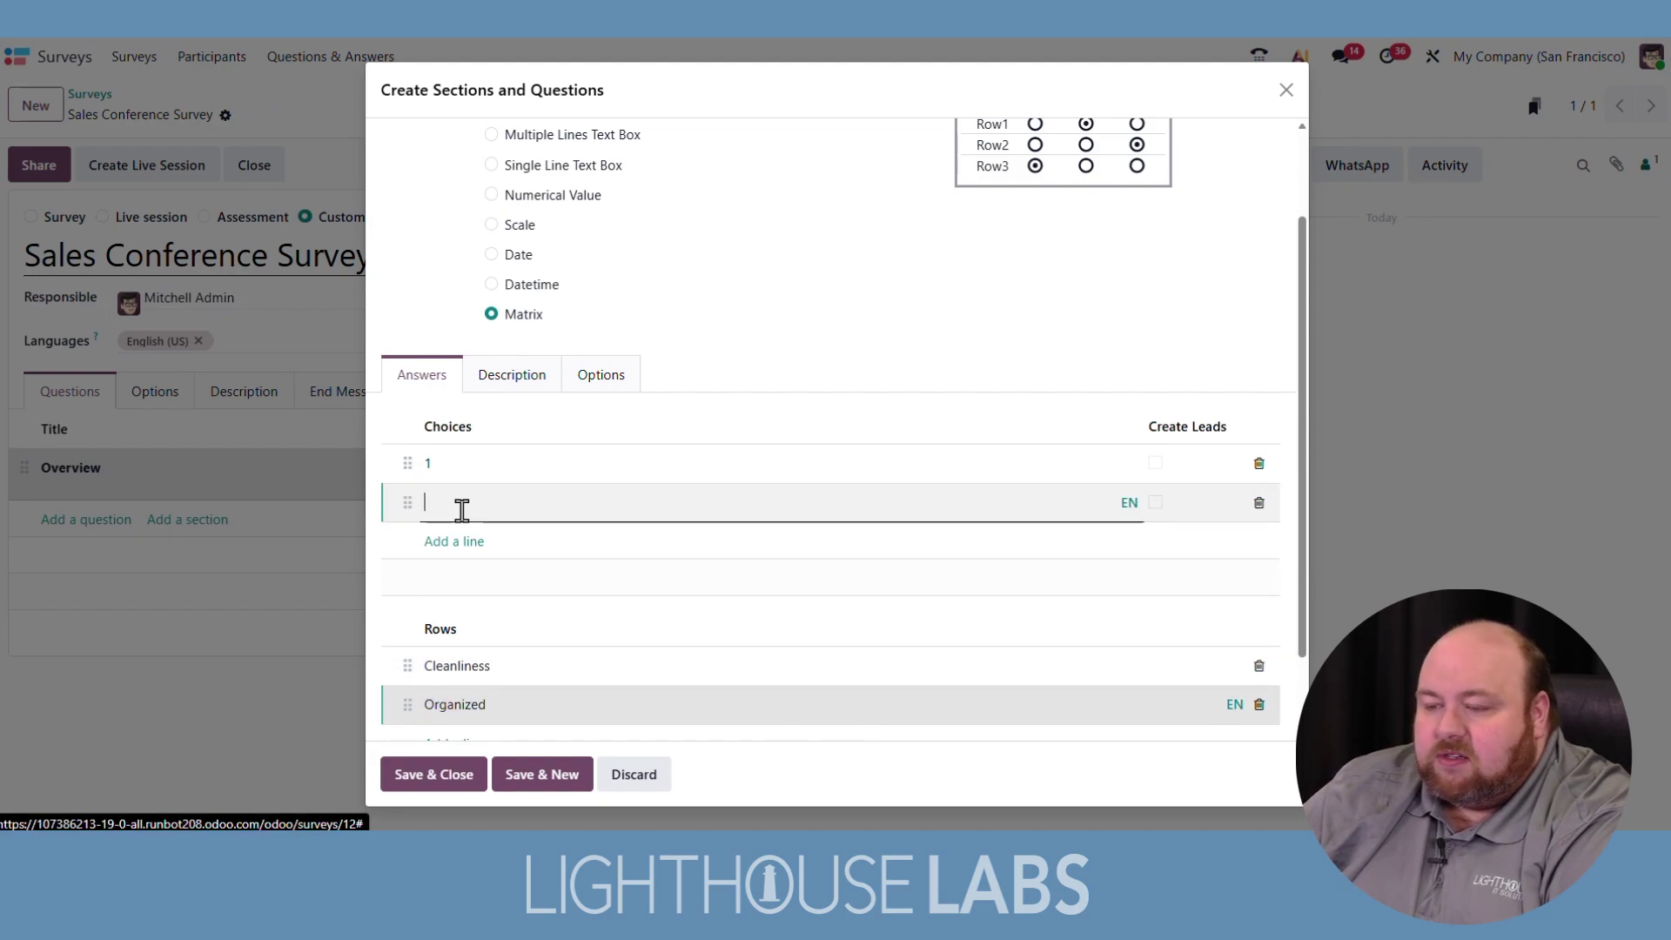
type("2")
left_click(801, 316)
Step: Review the matrix question's description and options, and save the question
scroll(540, 626, "up", 2)
left_click(512, 491)
left_click(602, 494)
scroll(690, 485, "down", 2)
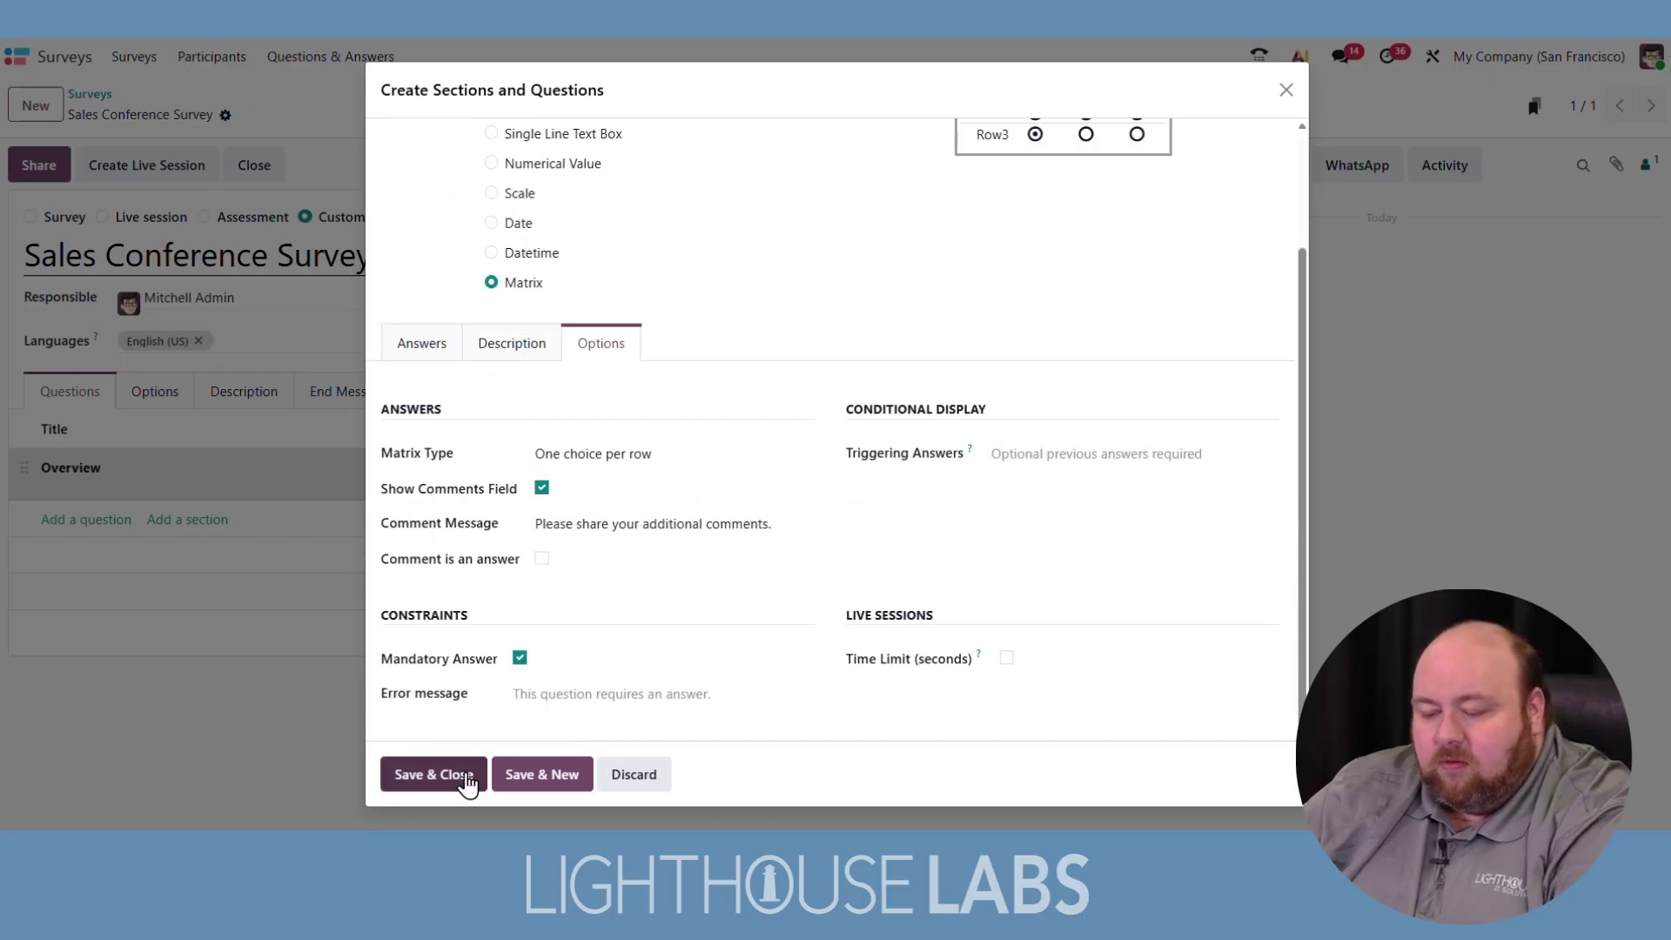
left_click(465, 781)
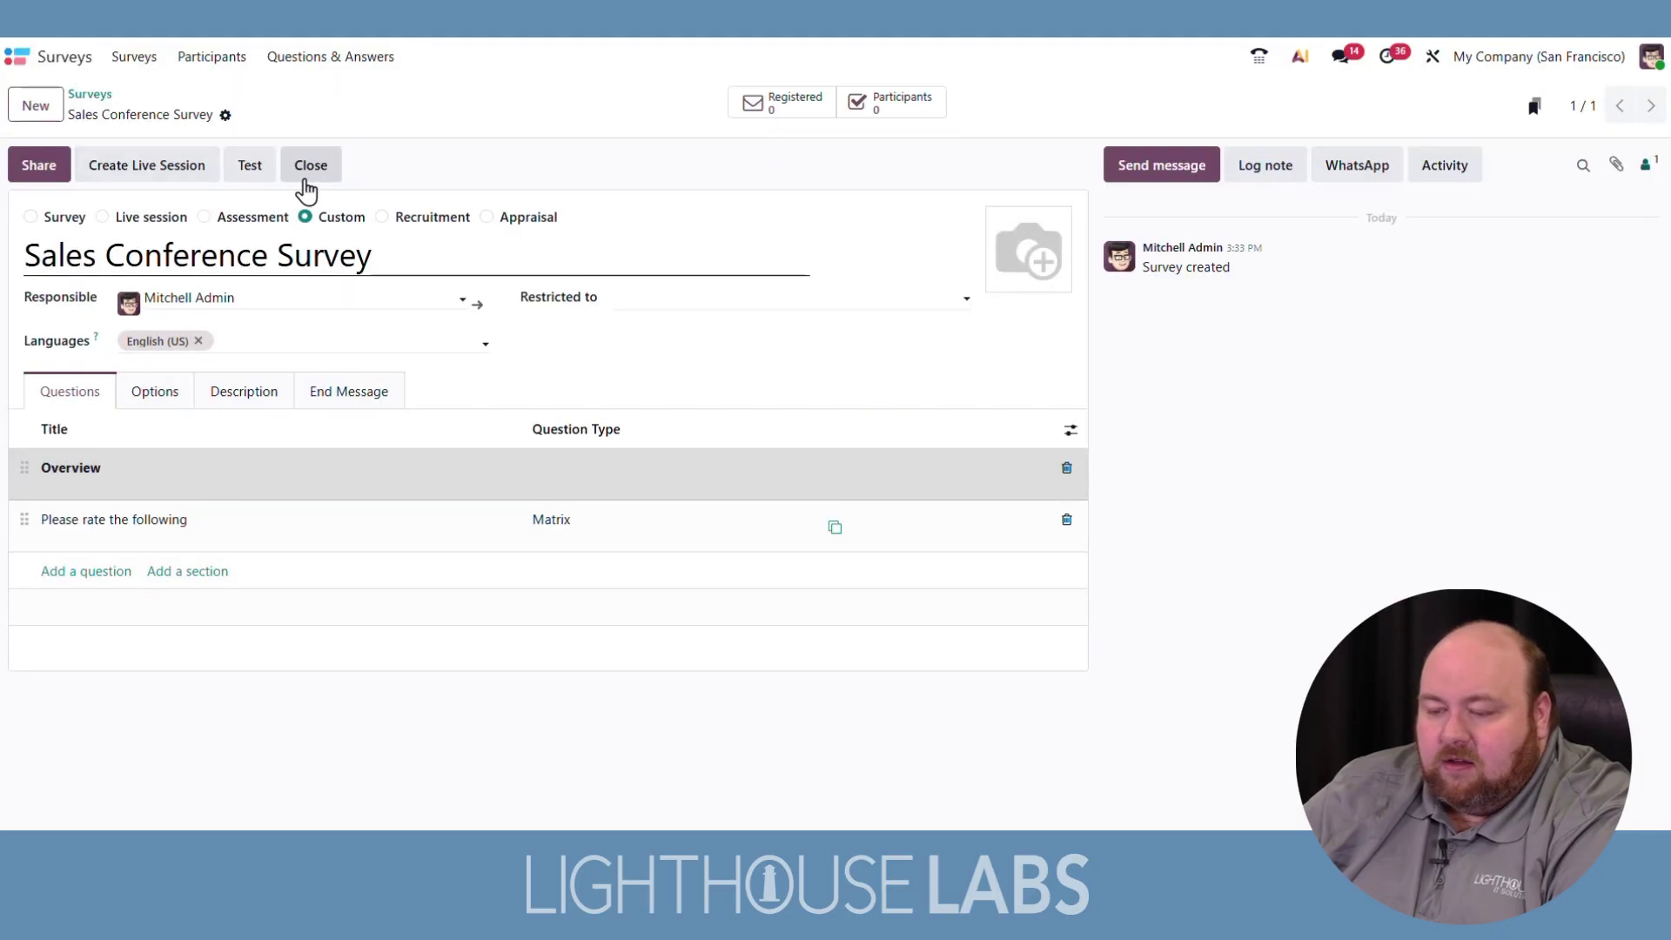
Step: Add a Scale question to the Overview section with a minimum scale value of 1
left_click(90, 572)
left_click(521, 343)
left_click(541, 579)
type("1")
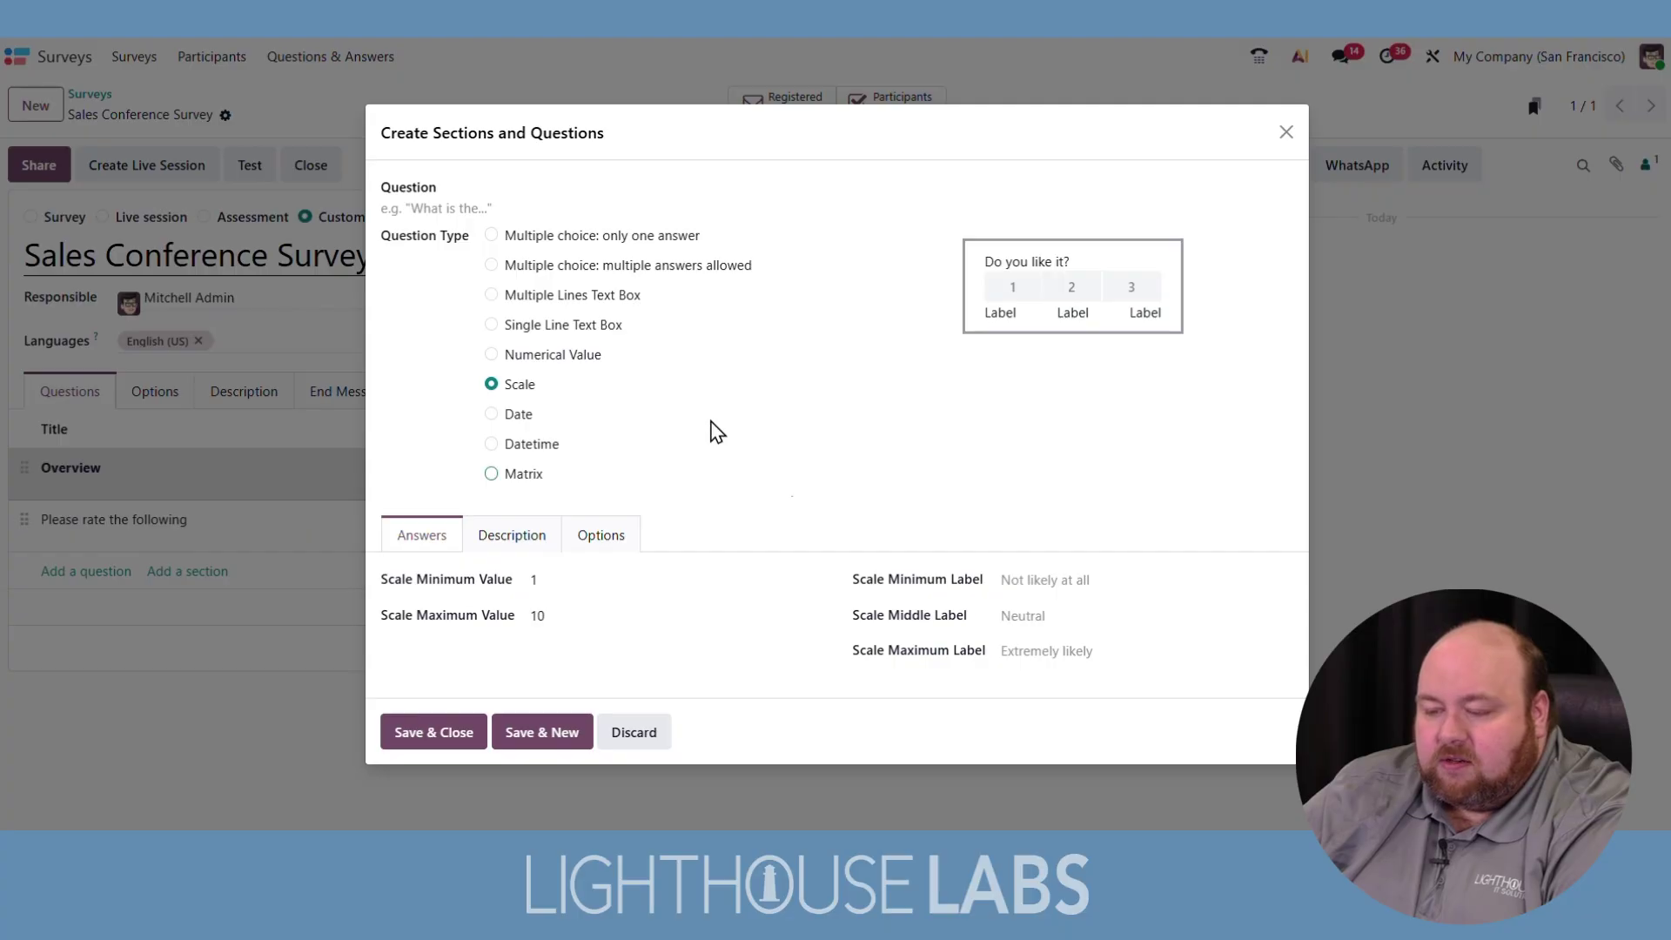
Step: Check which triggering answers are available for the new scale question
left_click(601, 540)
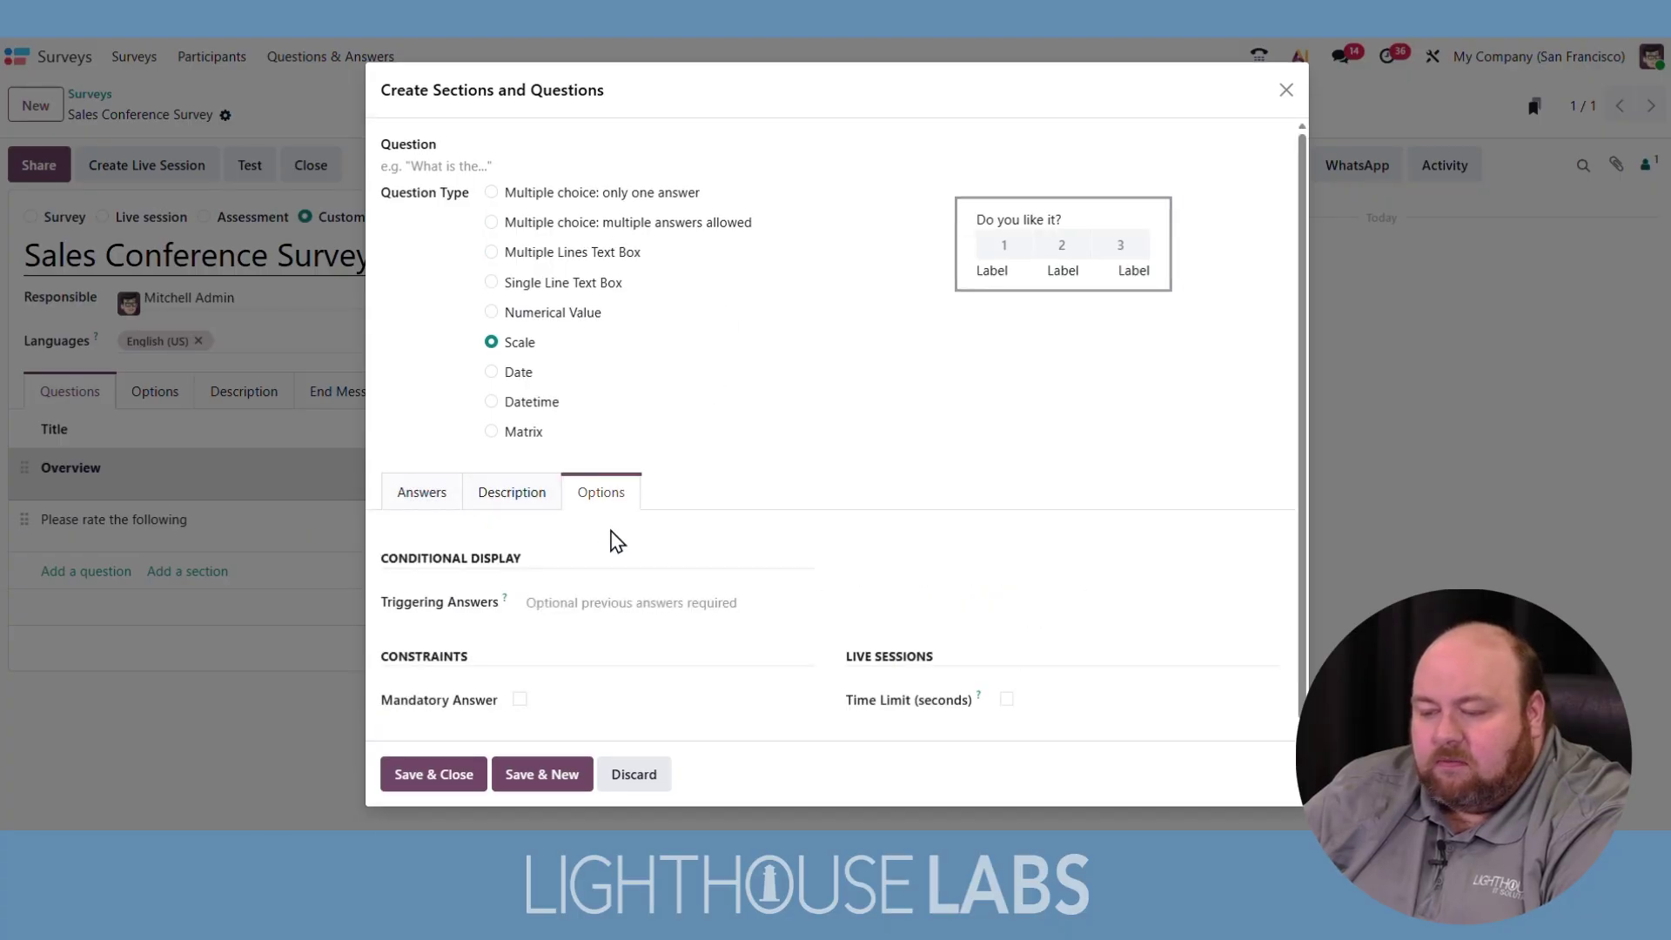
left_click(624, 602)
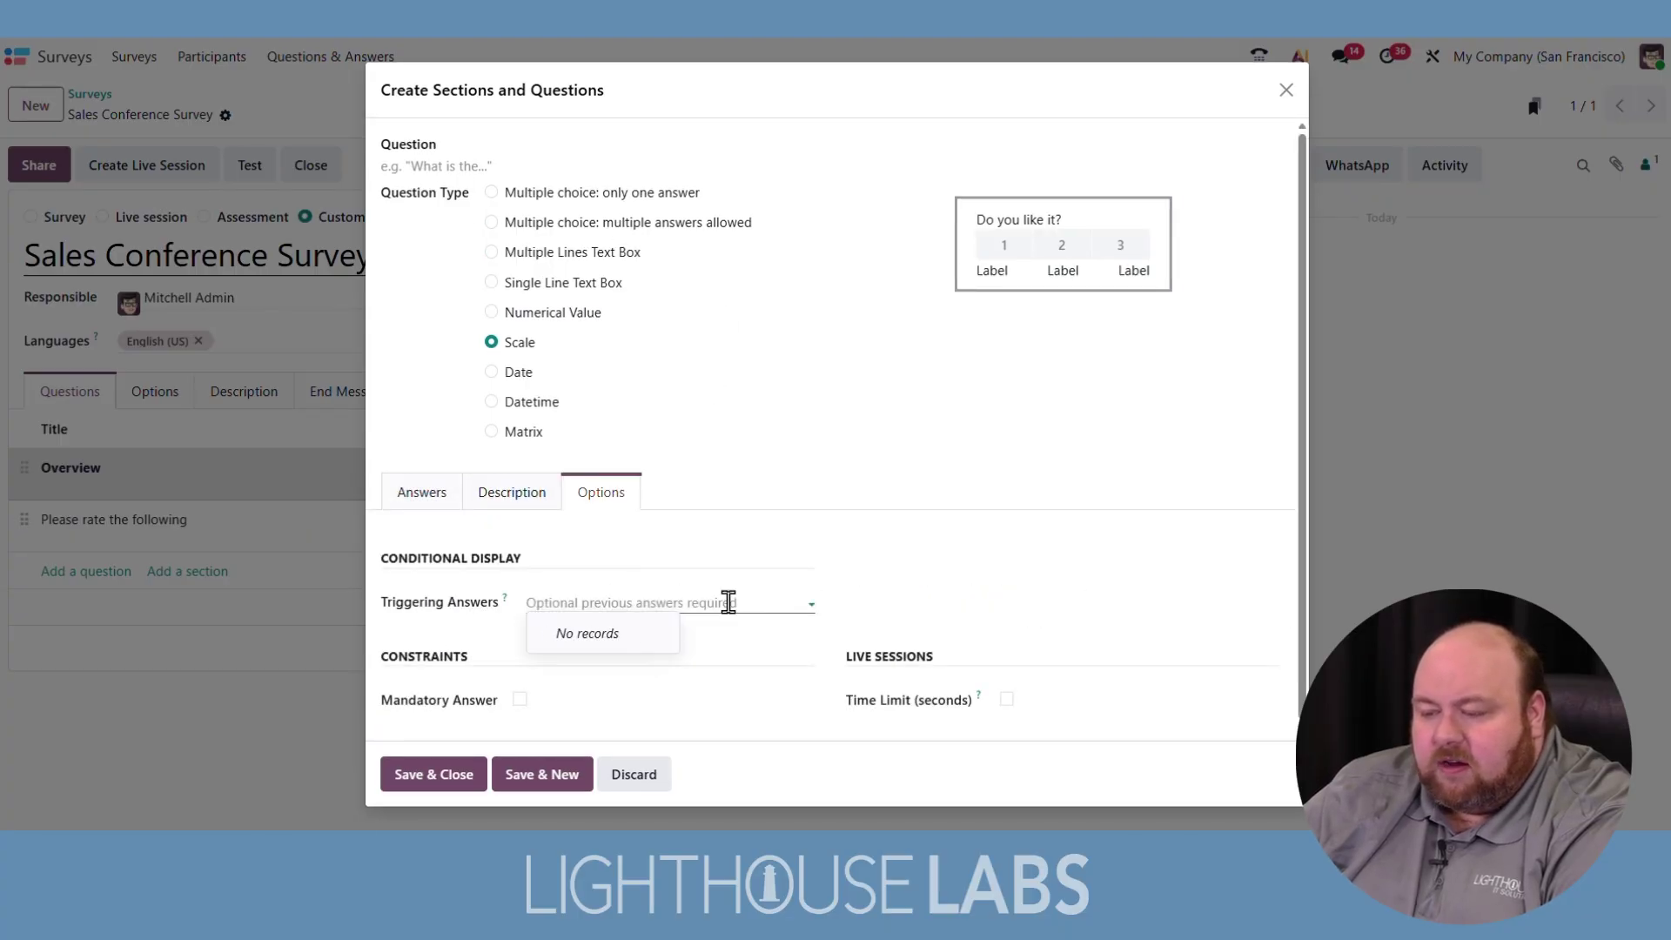
left_click(440, 504)
Step: Title the scale question "How did you feel about the event as a whole?" and save it
left_click(490, 210)
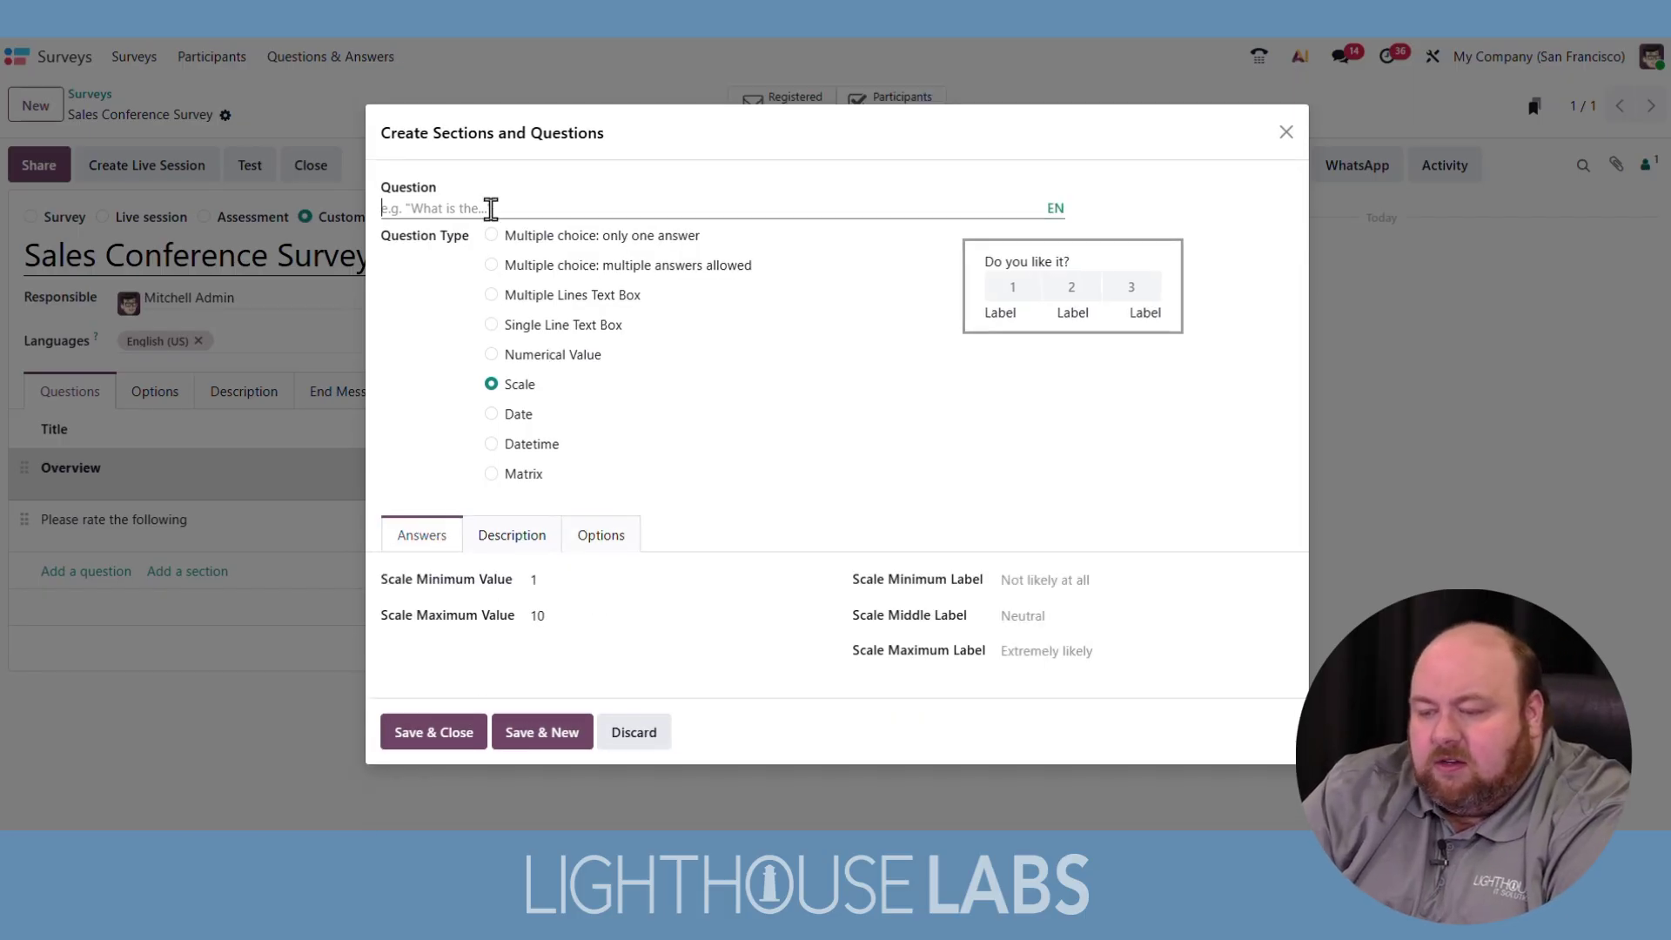
type("H")
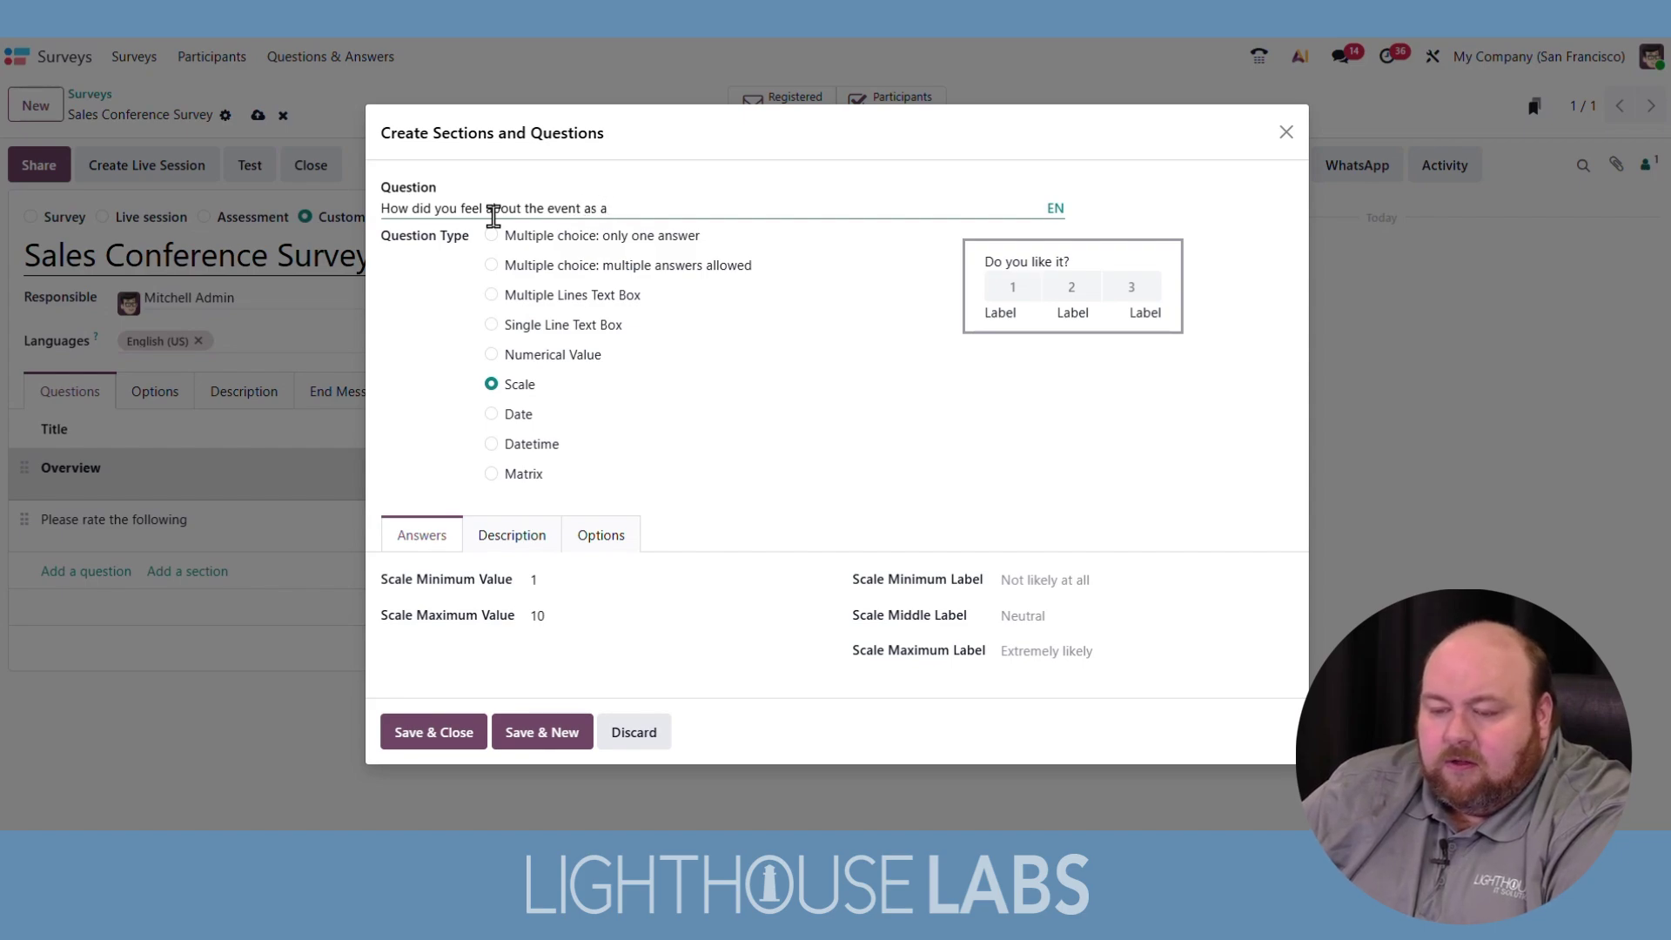
left_click(969, 483)
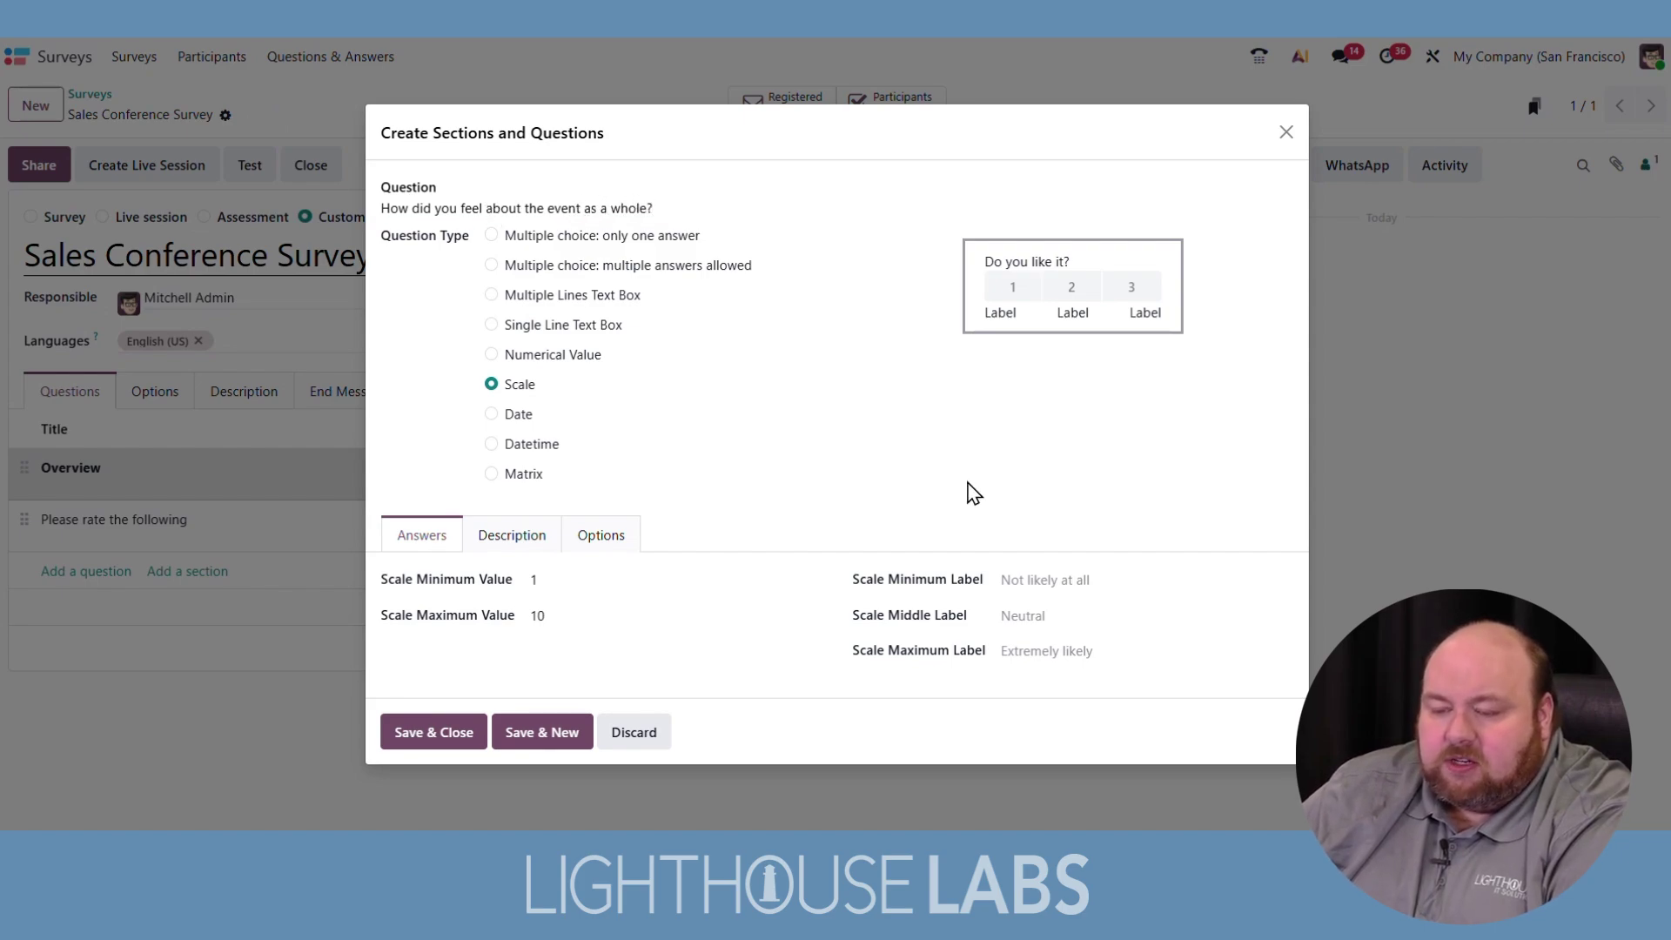
left_click(453, 734)
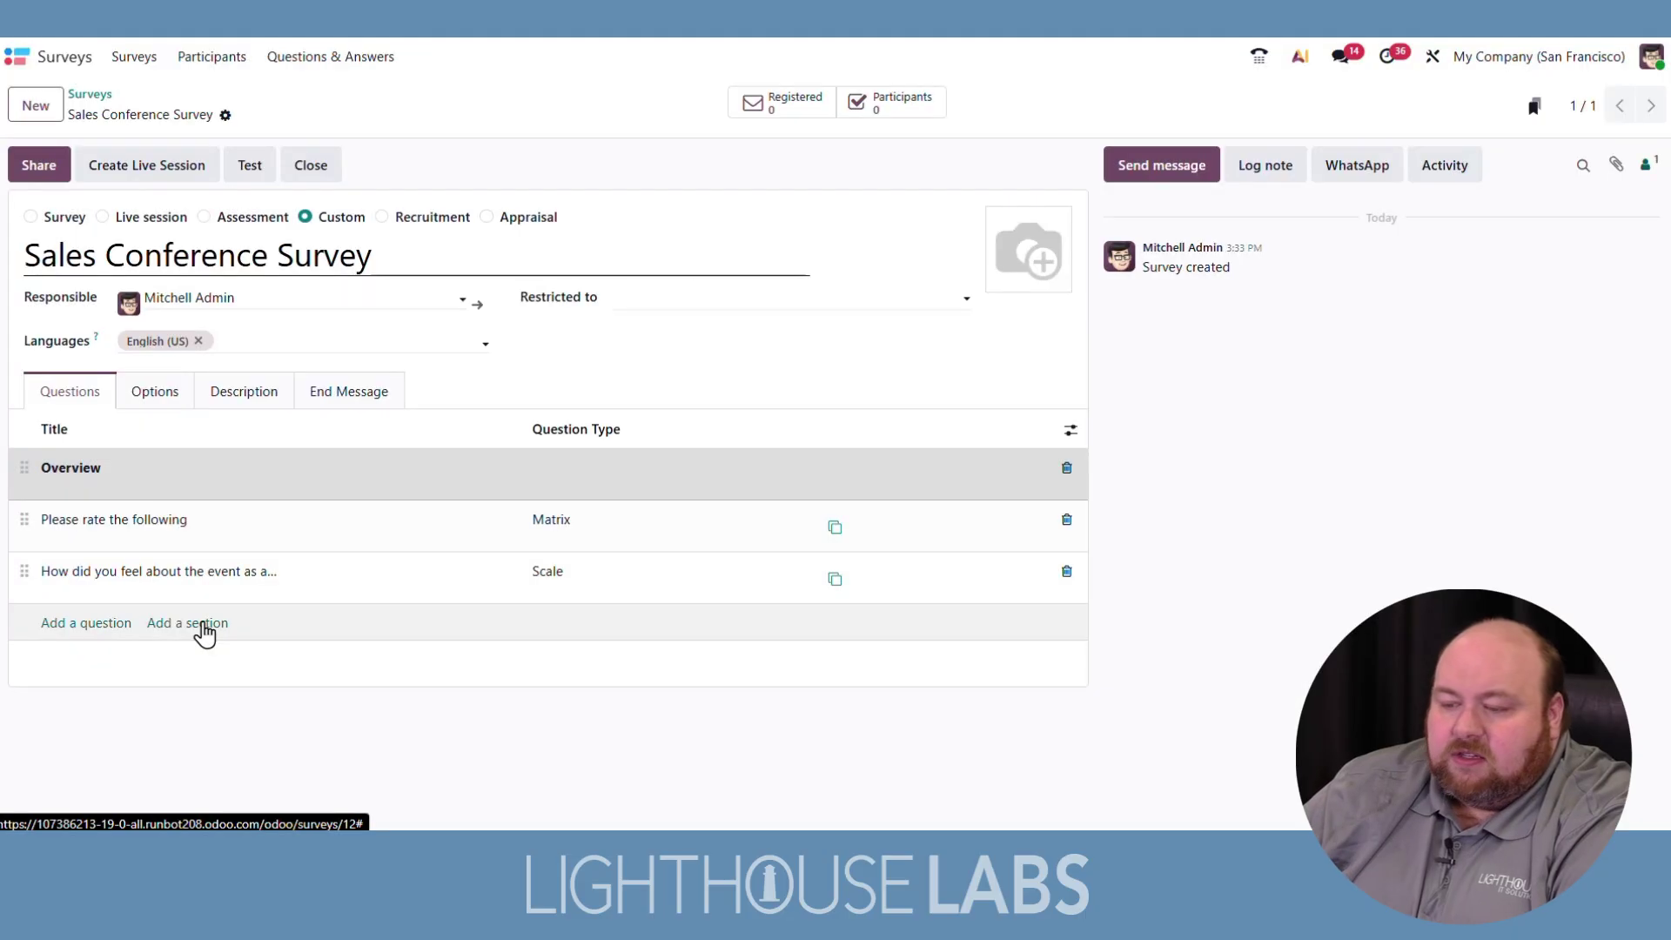
Step: Add a "Follow up" section and start a single-answer multiple choice question in it
left_click(206, 625)
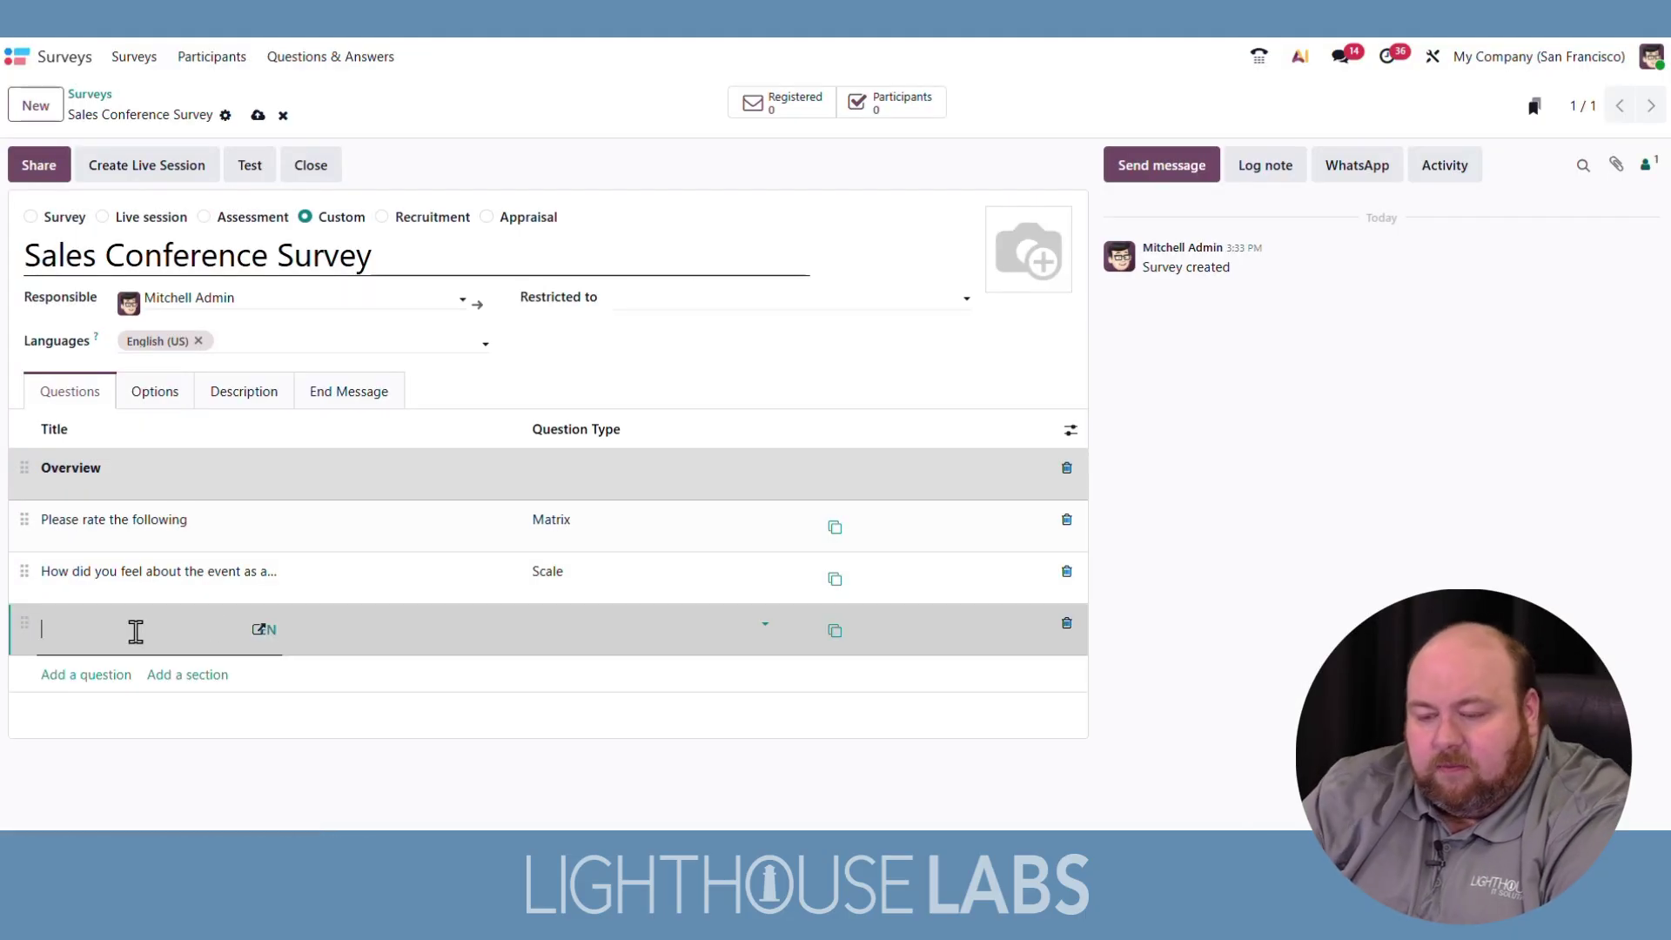
type("Follow up")
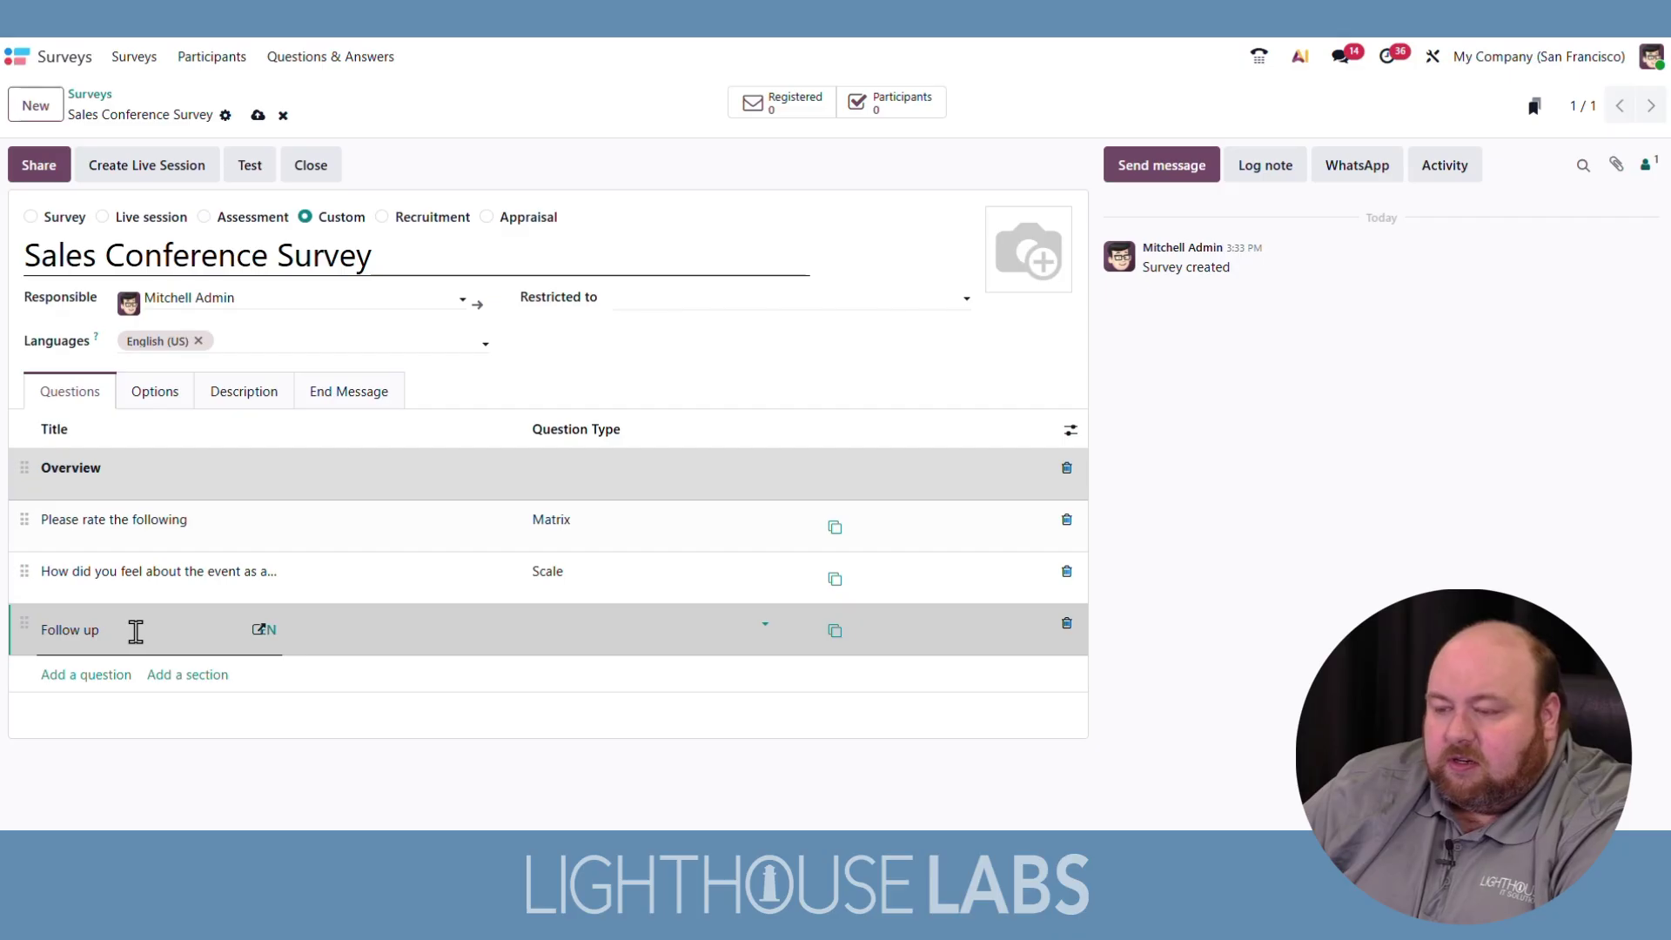
left_click(111, 677)
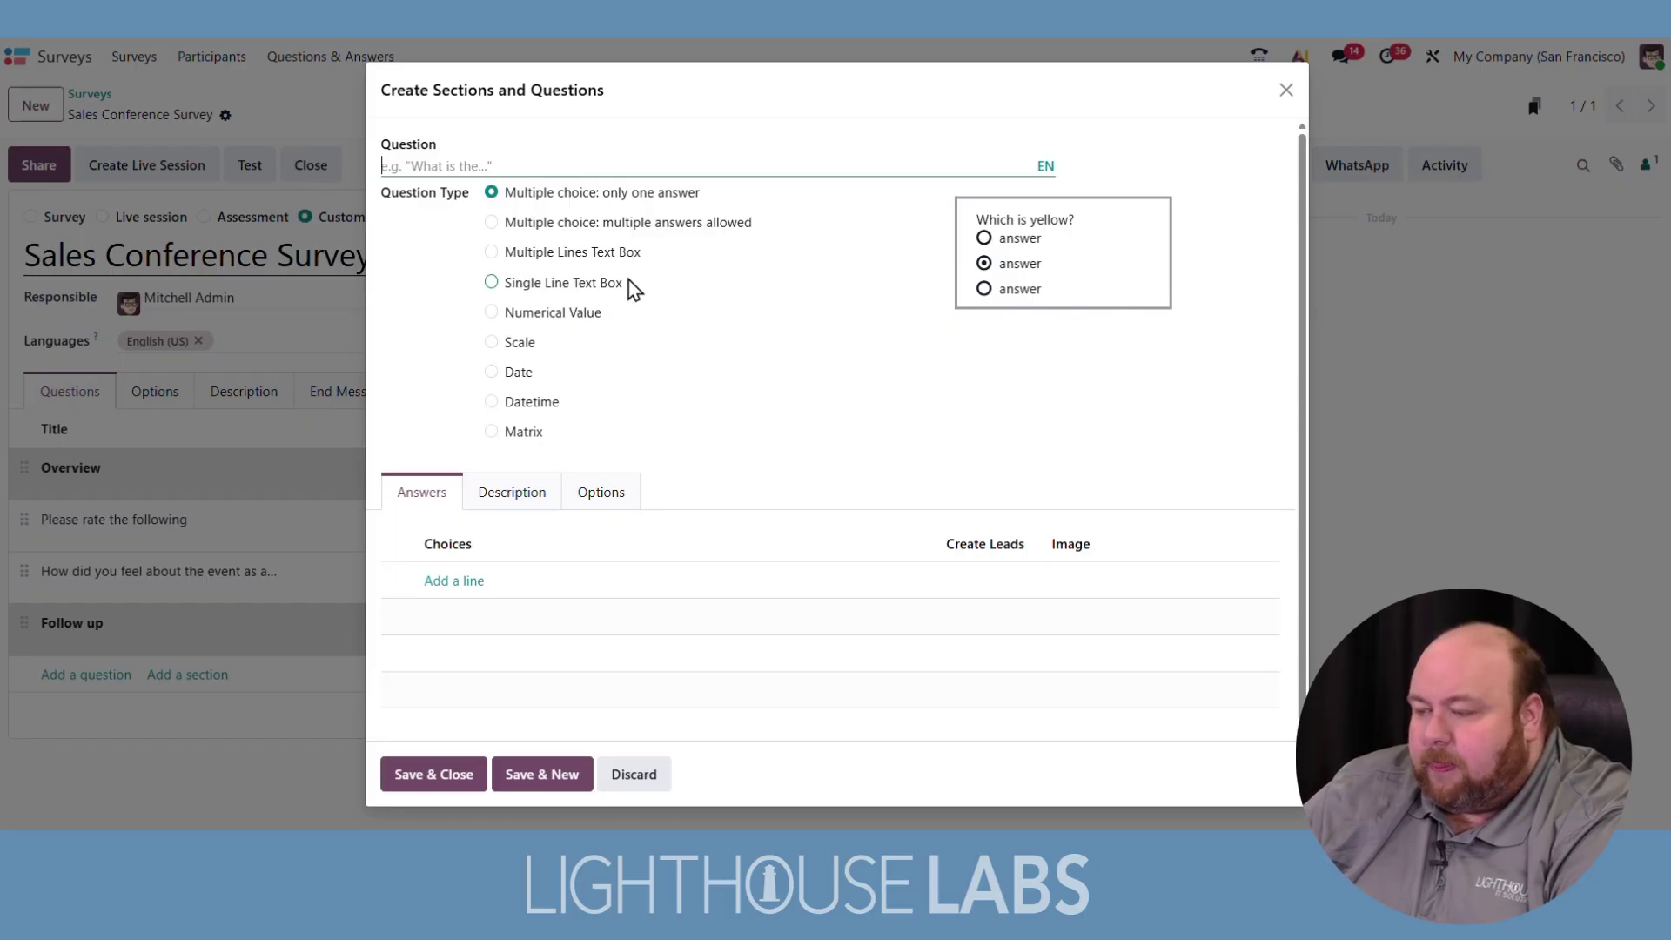
left_click(501, 493)
left_click(663, 199)
left_click(521, 159)
Step: Give the question the choices Yes and No, title it "Do you think you'll be back?" and save it
left_click(457, 581)
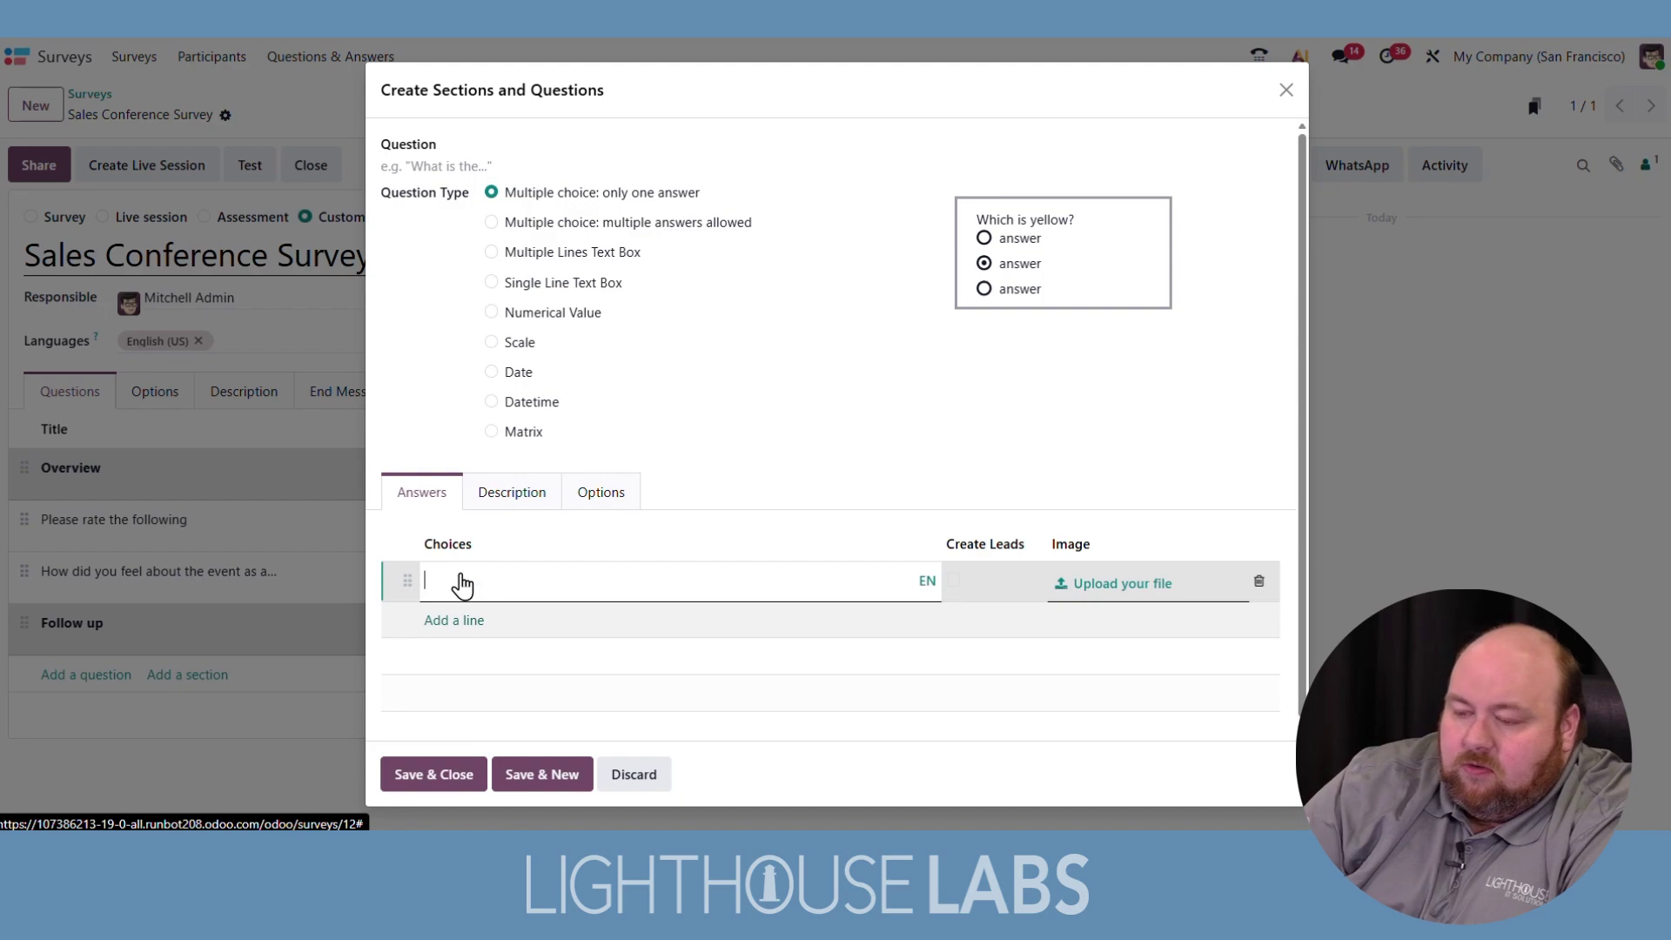
type("Yes")
left_click(477, 621)
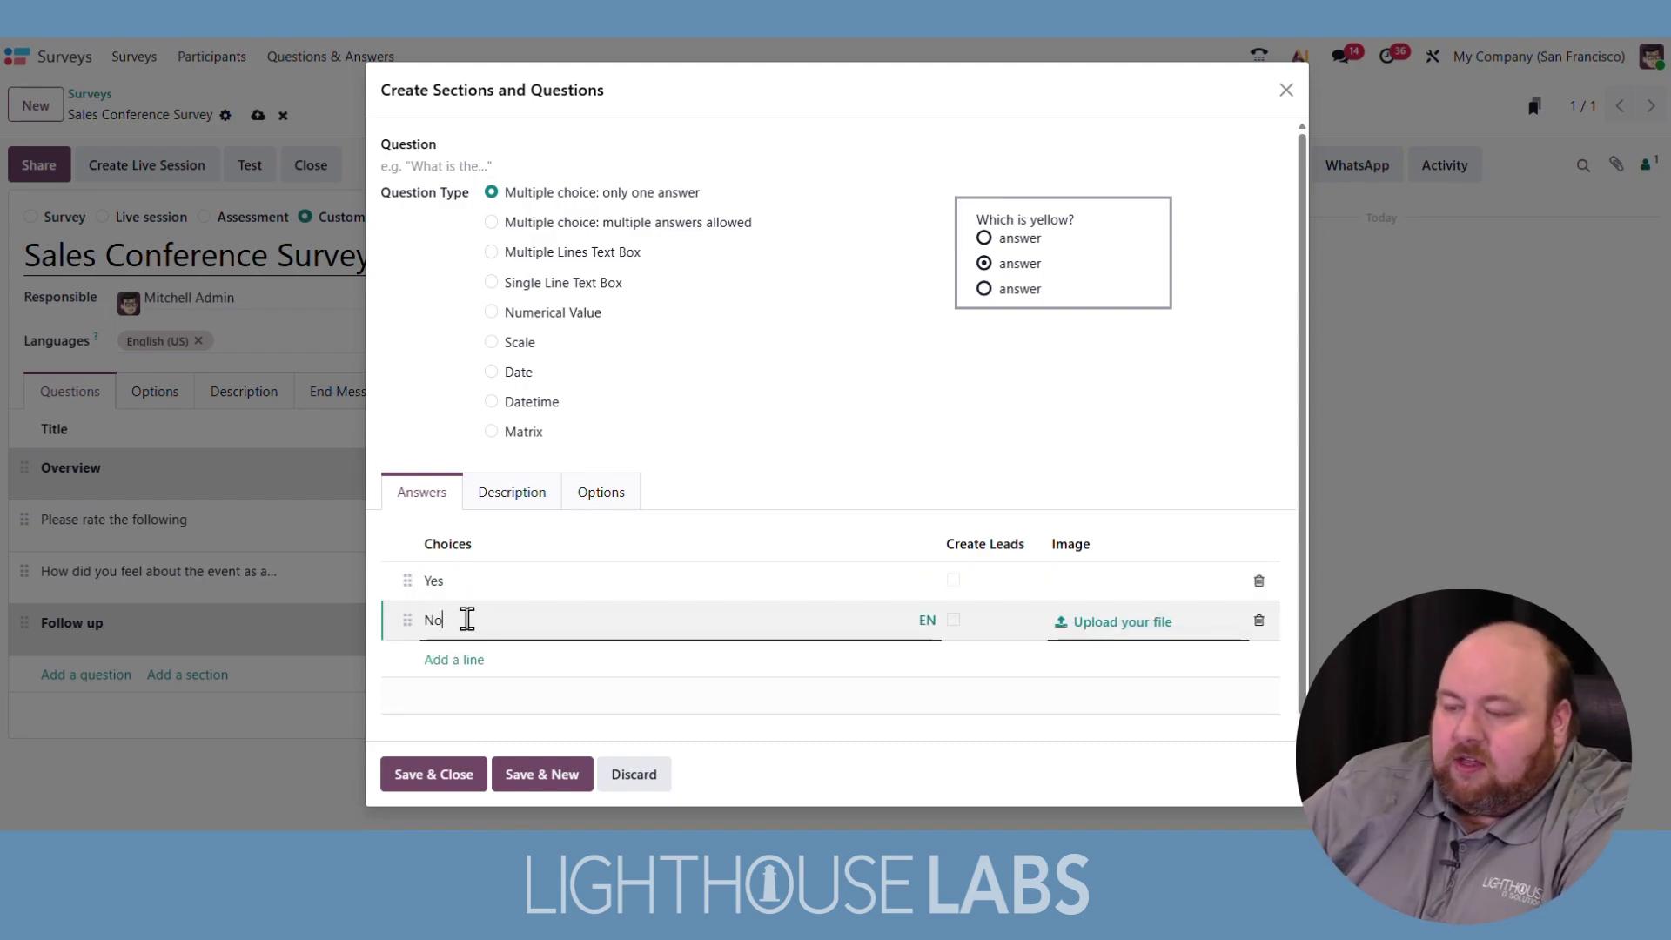
left_click(448, 661)
left_click(430, 168)
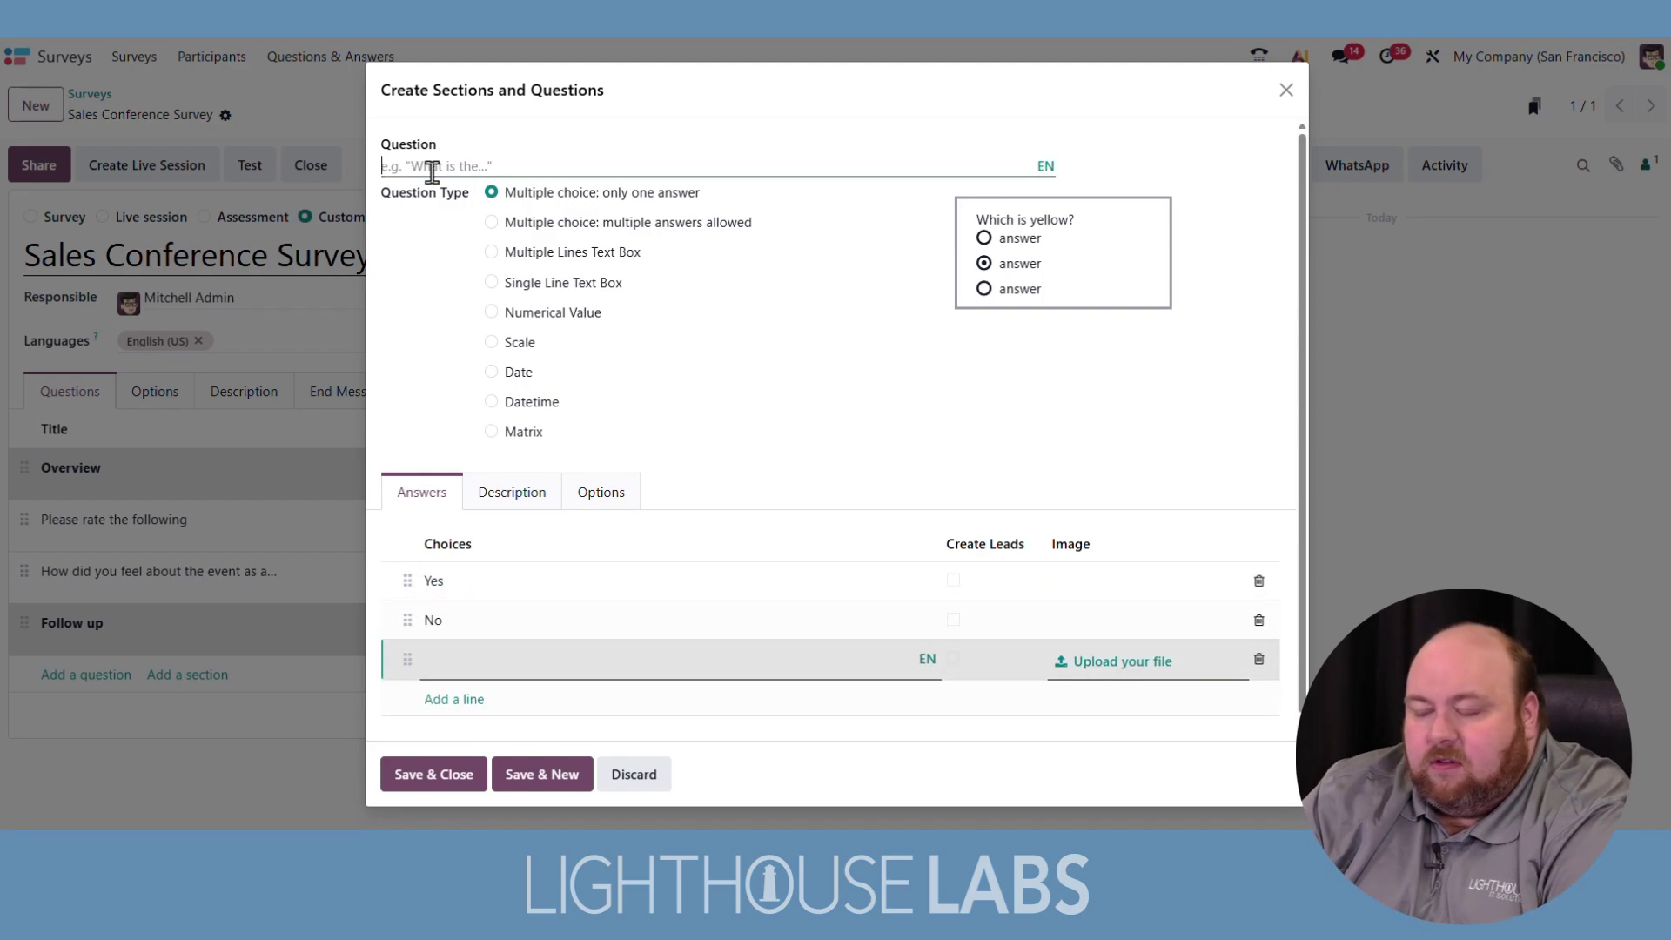
type("Do you think you'll be back?")
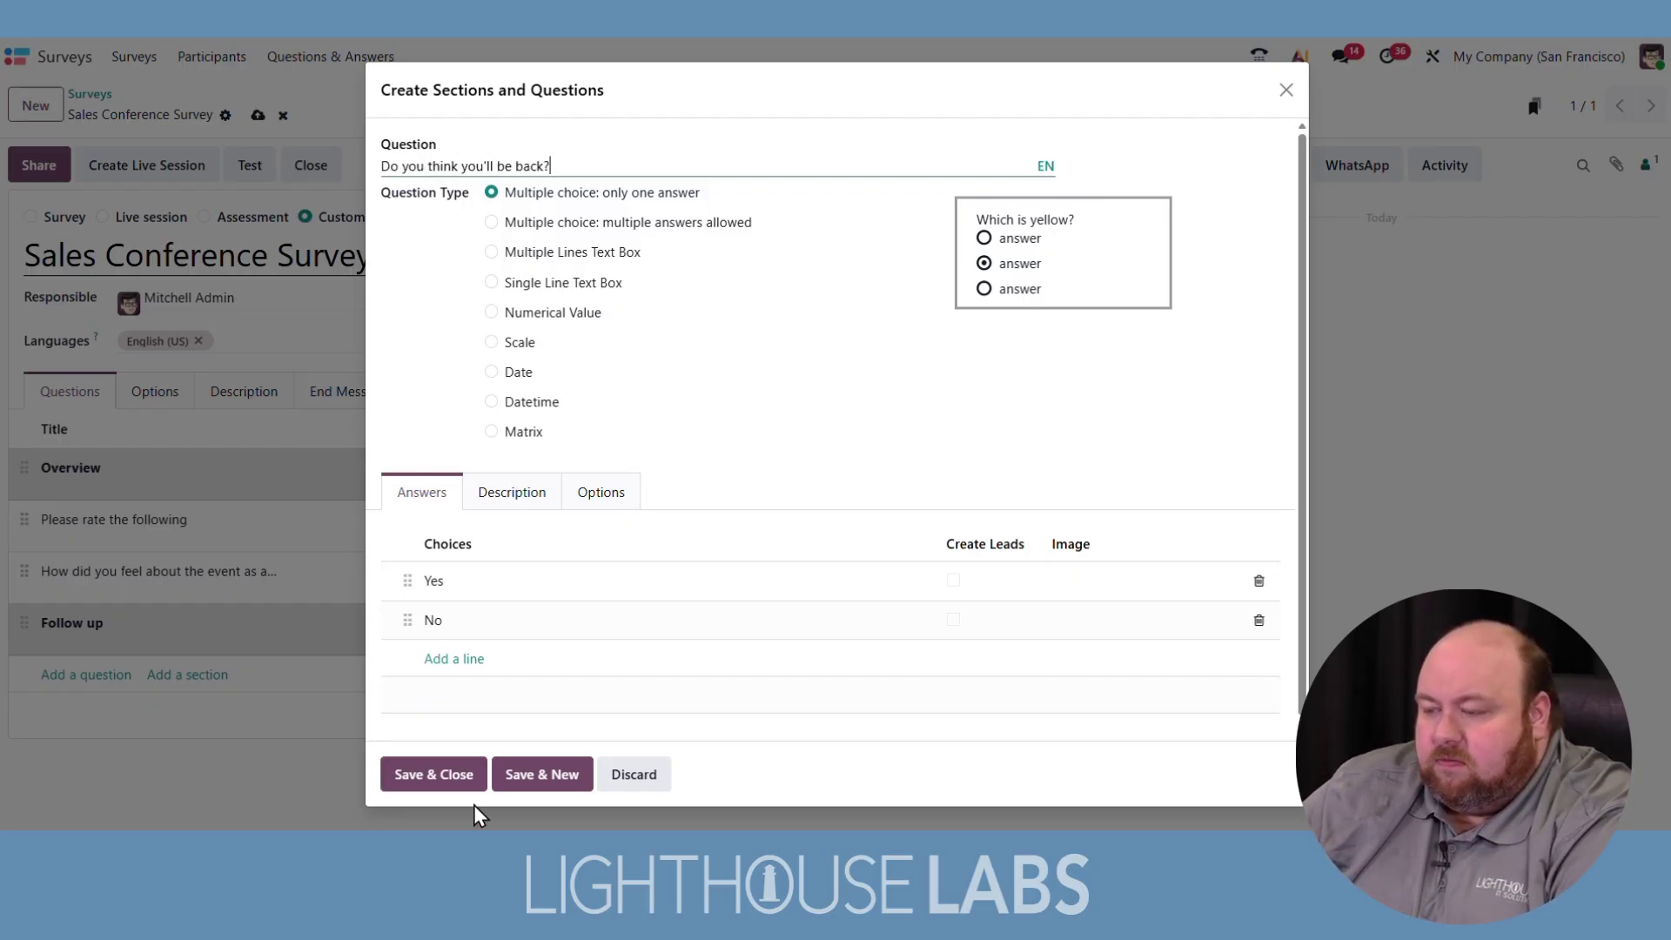
left_click(459, 782)
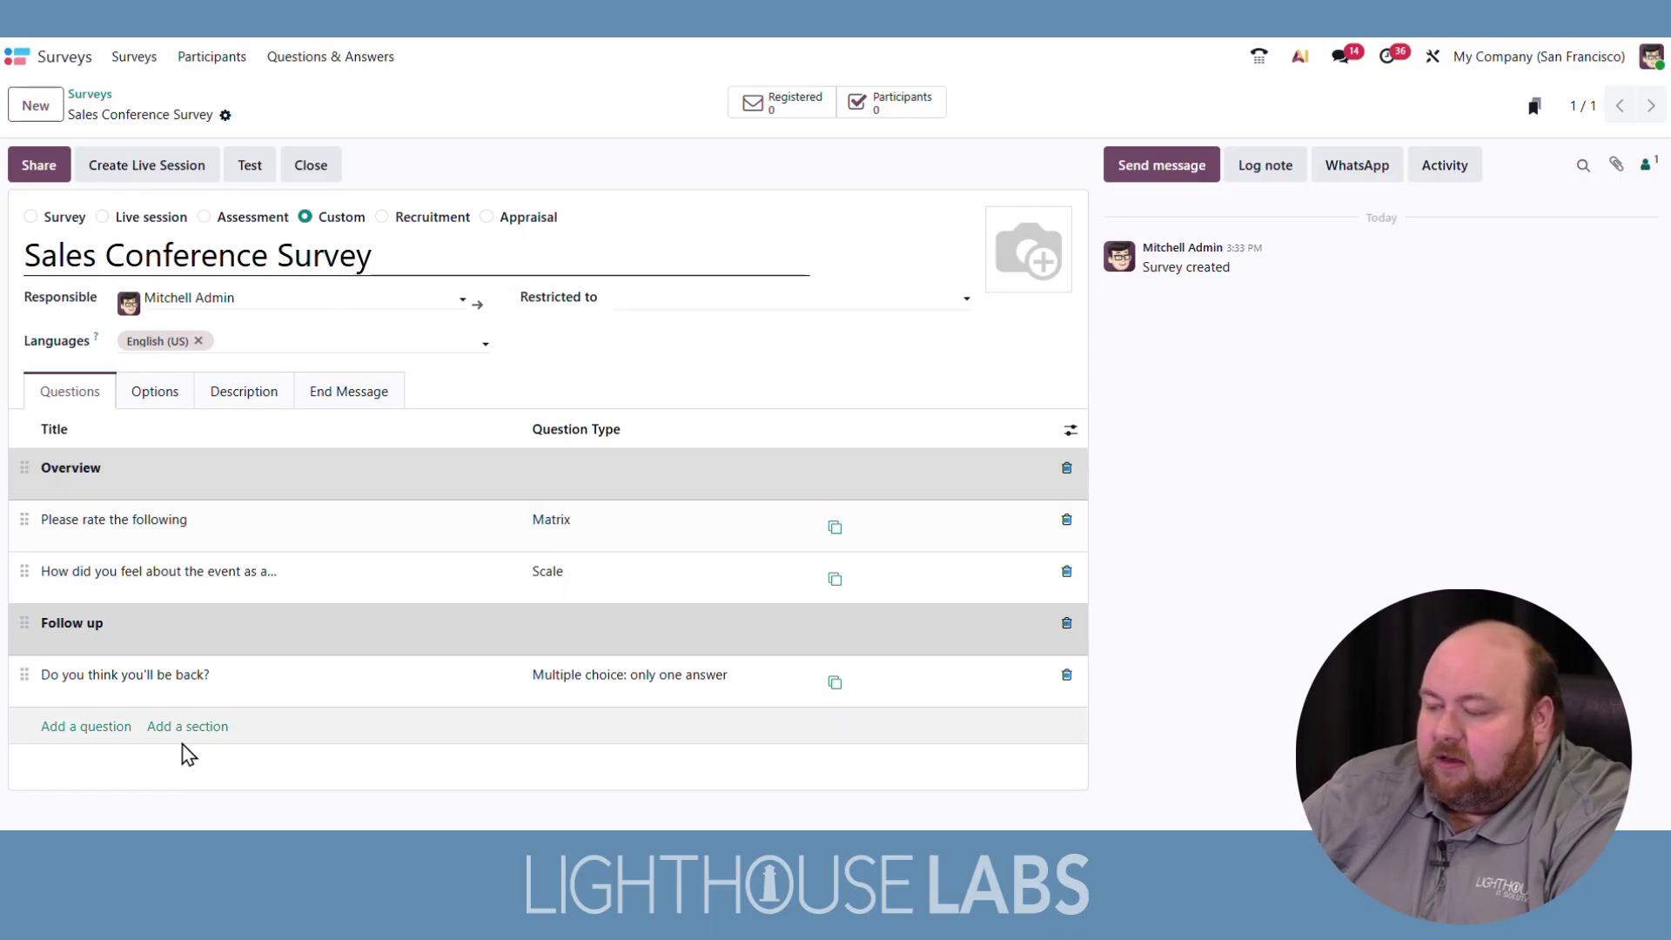
Step: Reopen the scale question about the event as a whole to check its available triggering answers, and close it unchanged
left_click(139, 592)
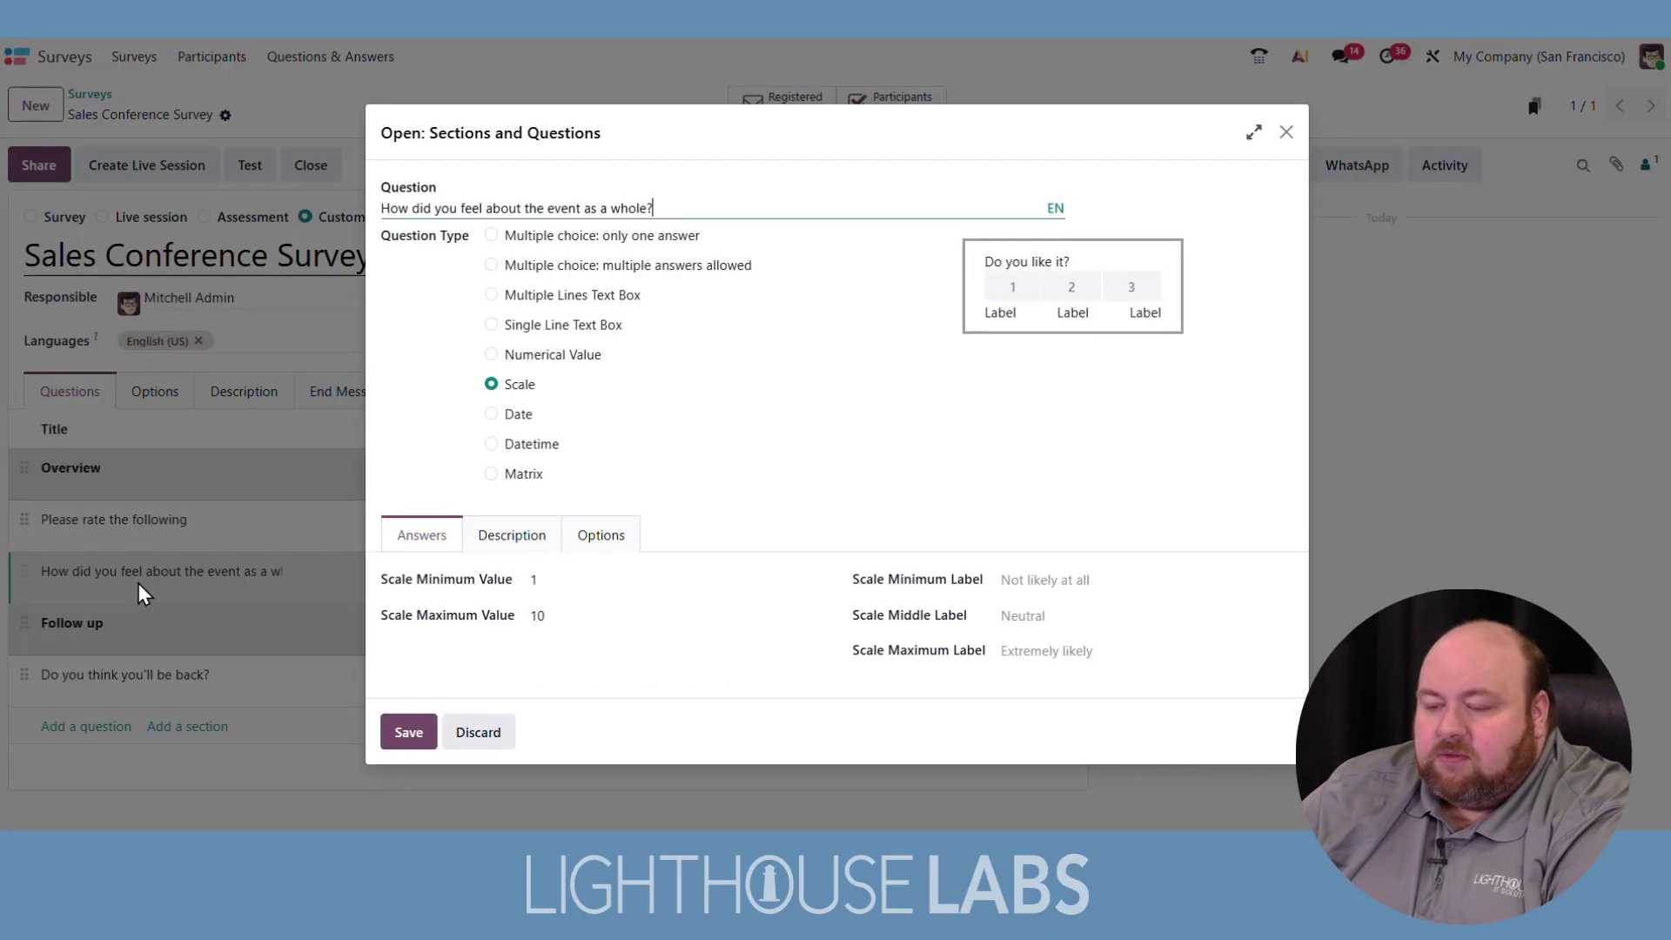
left_click(604, 544)
left_click(610, 602)
left_click(905, 572)
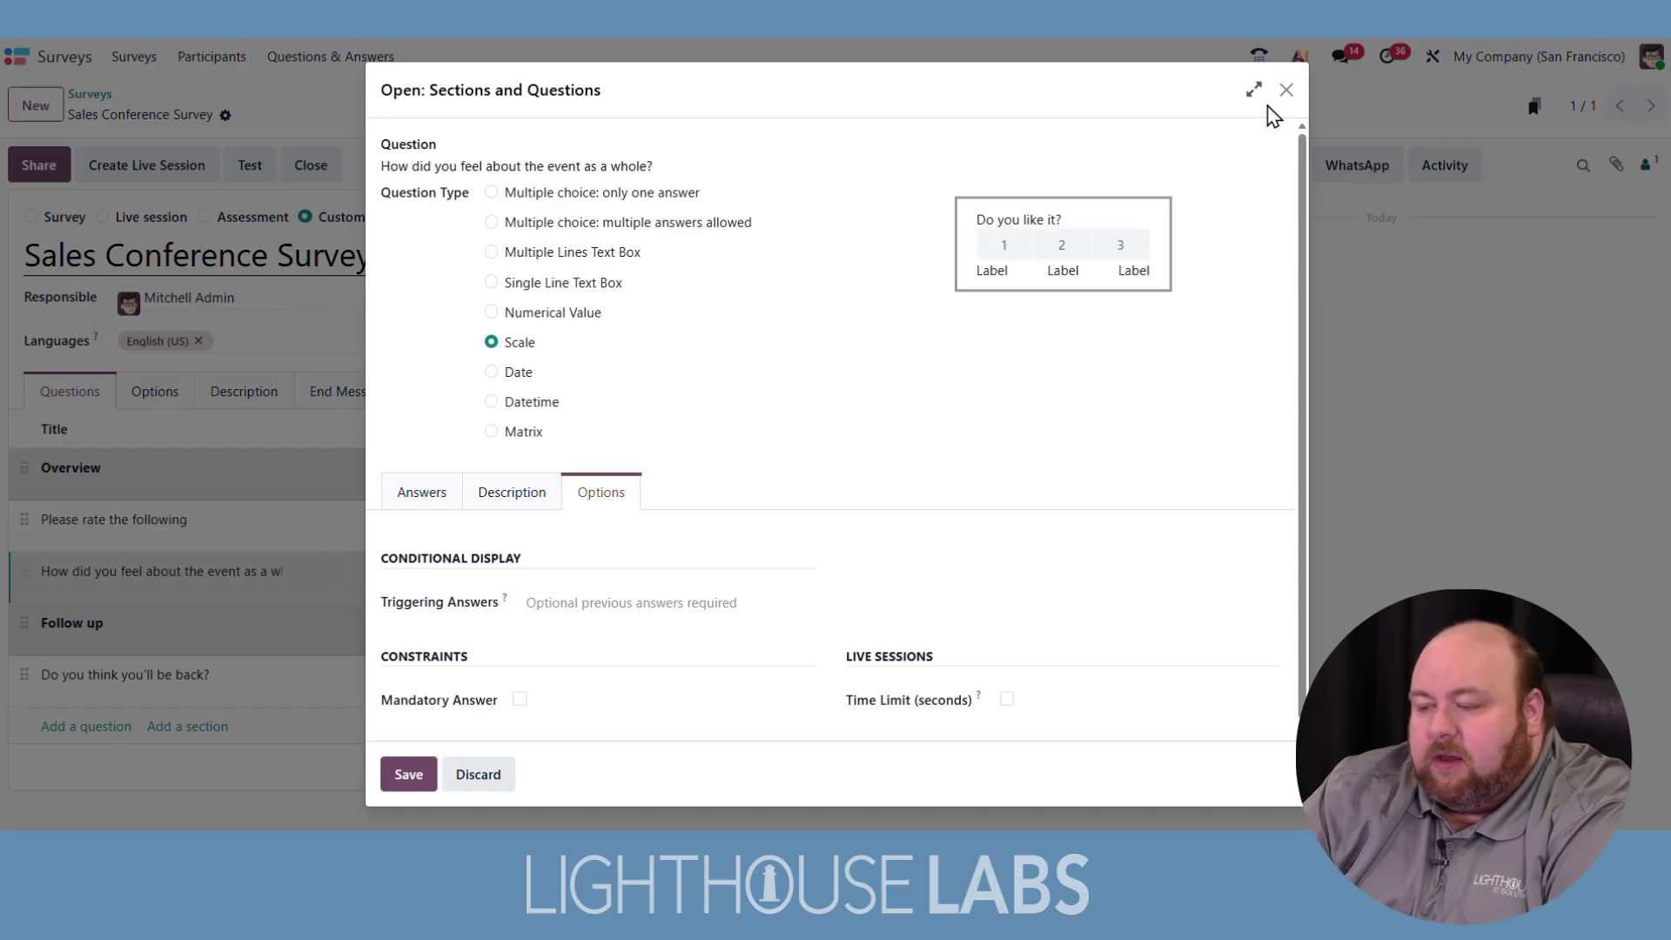
left_click(1286, 90)
Step: Start another Follow up question triggered by the answer "Do you think you'll be back? : No"
left_click(91, 726)
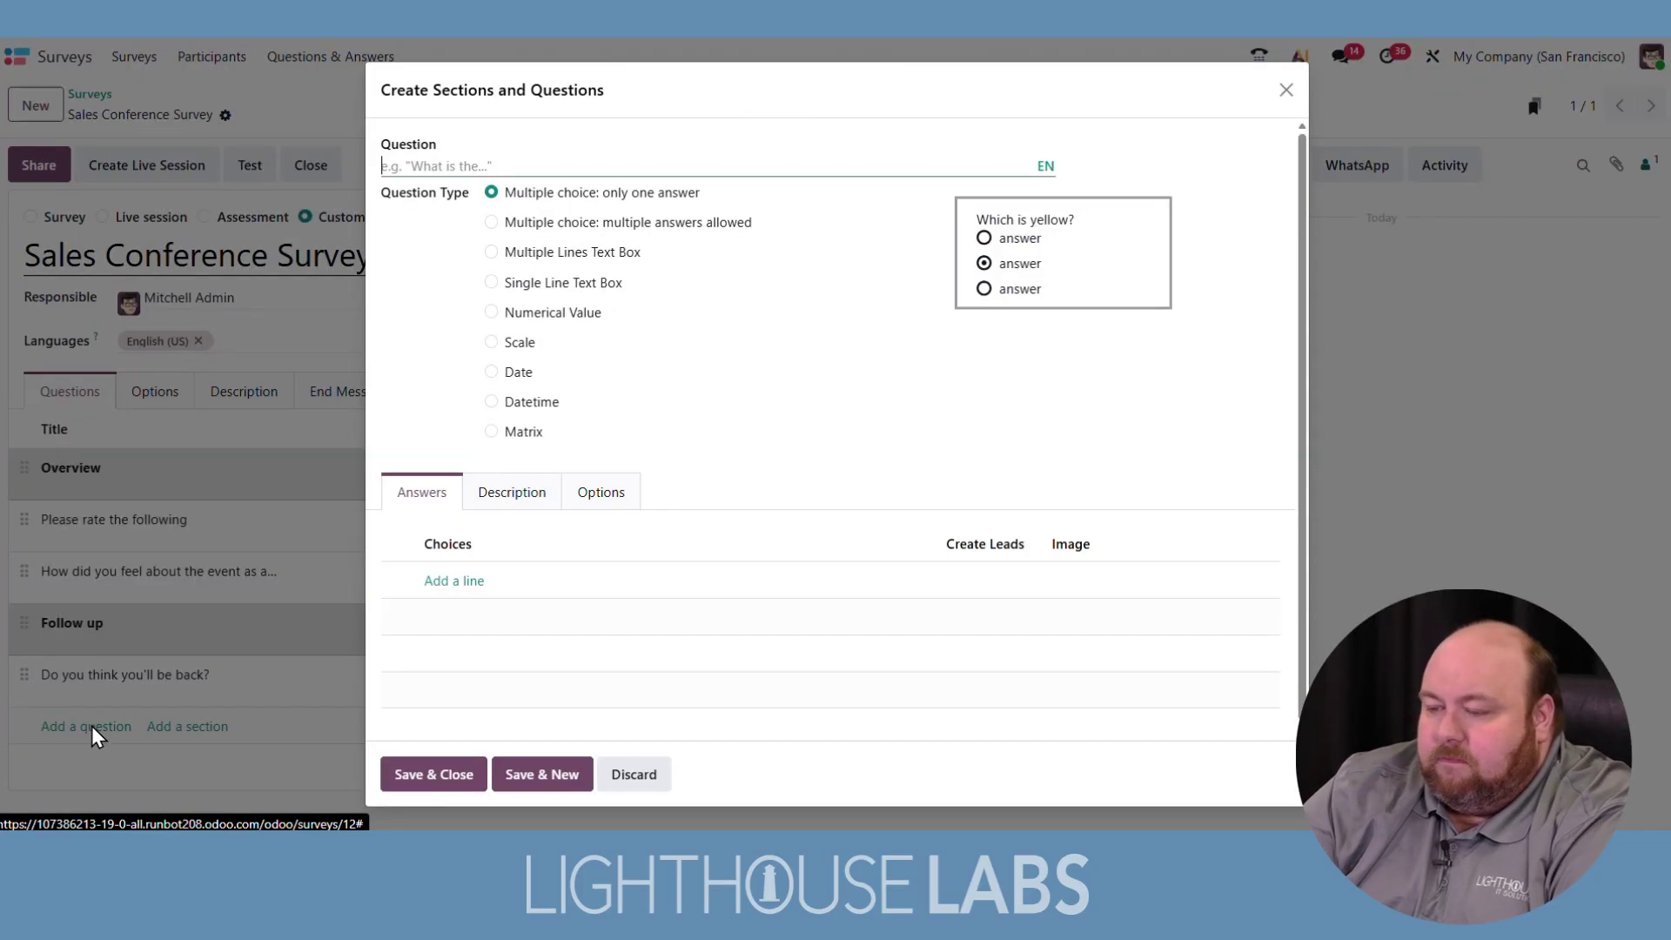
left_click(600, 492)
left_click(1027, 603)
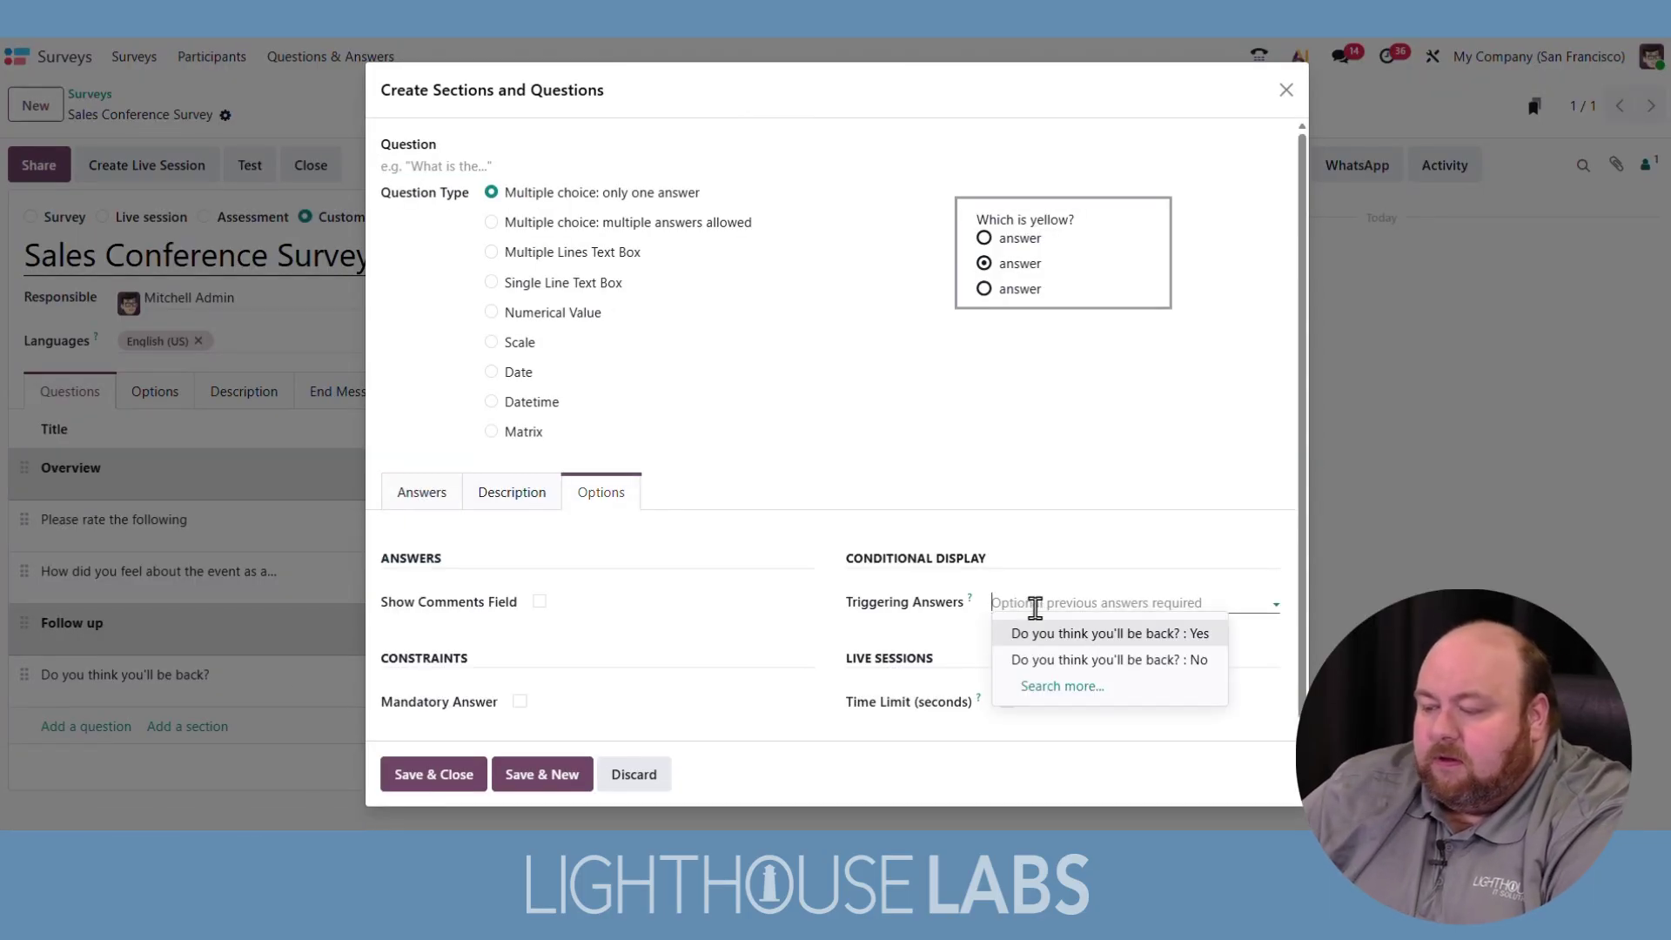
left_click(1064, 661)
Step: Title the conditional question "What could we do better?", make it a Multiple Lines Text Box and save it
left_click(539, 168)
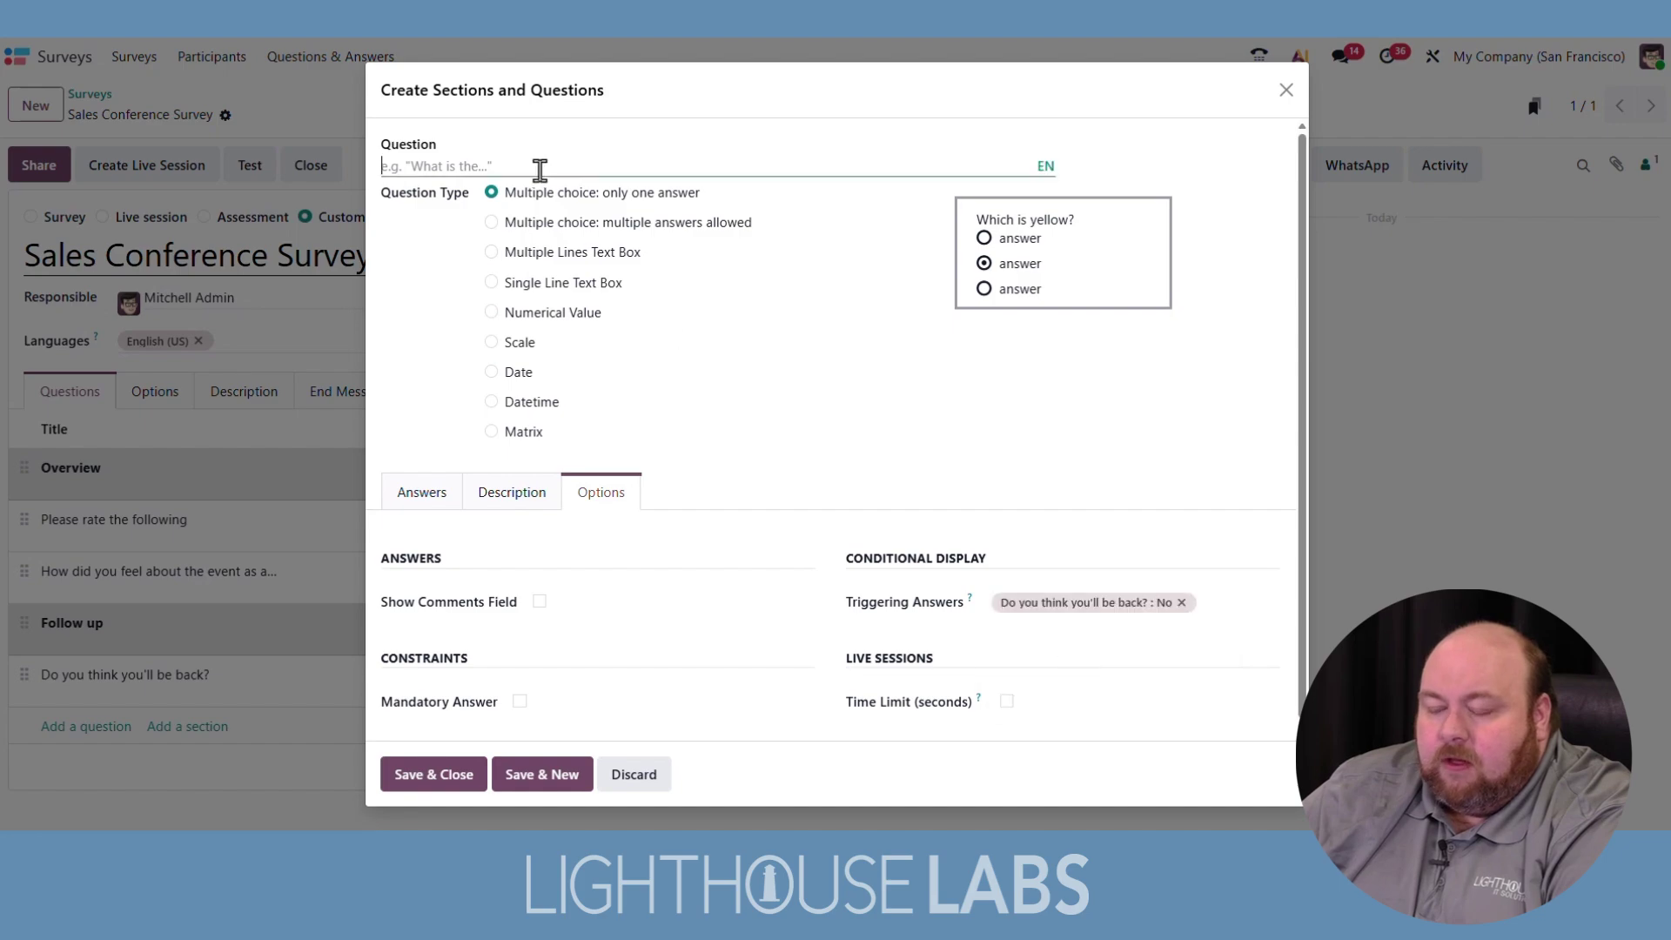
type("W")
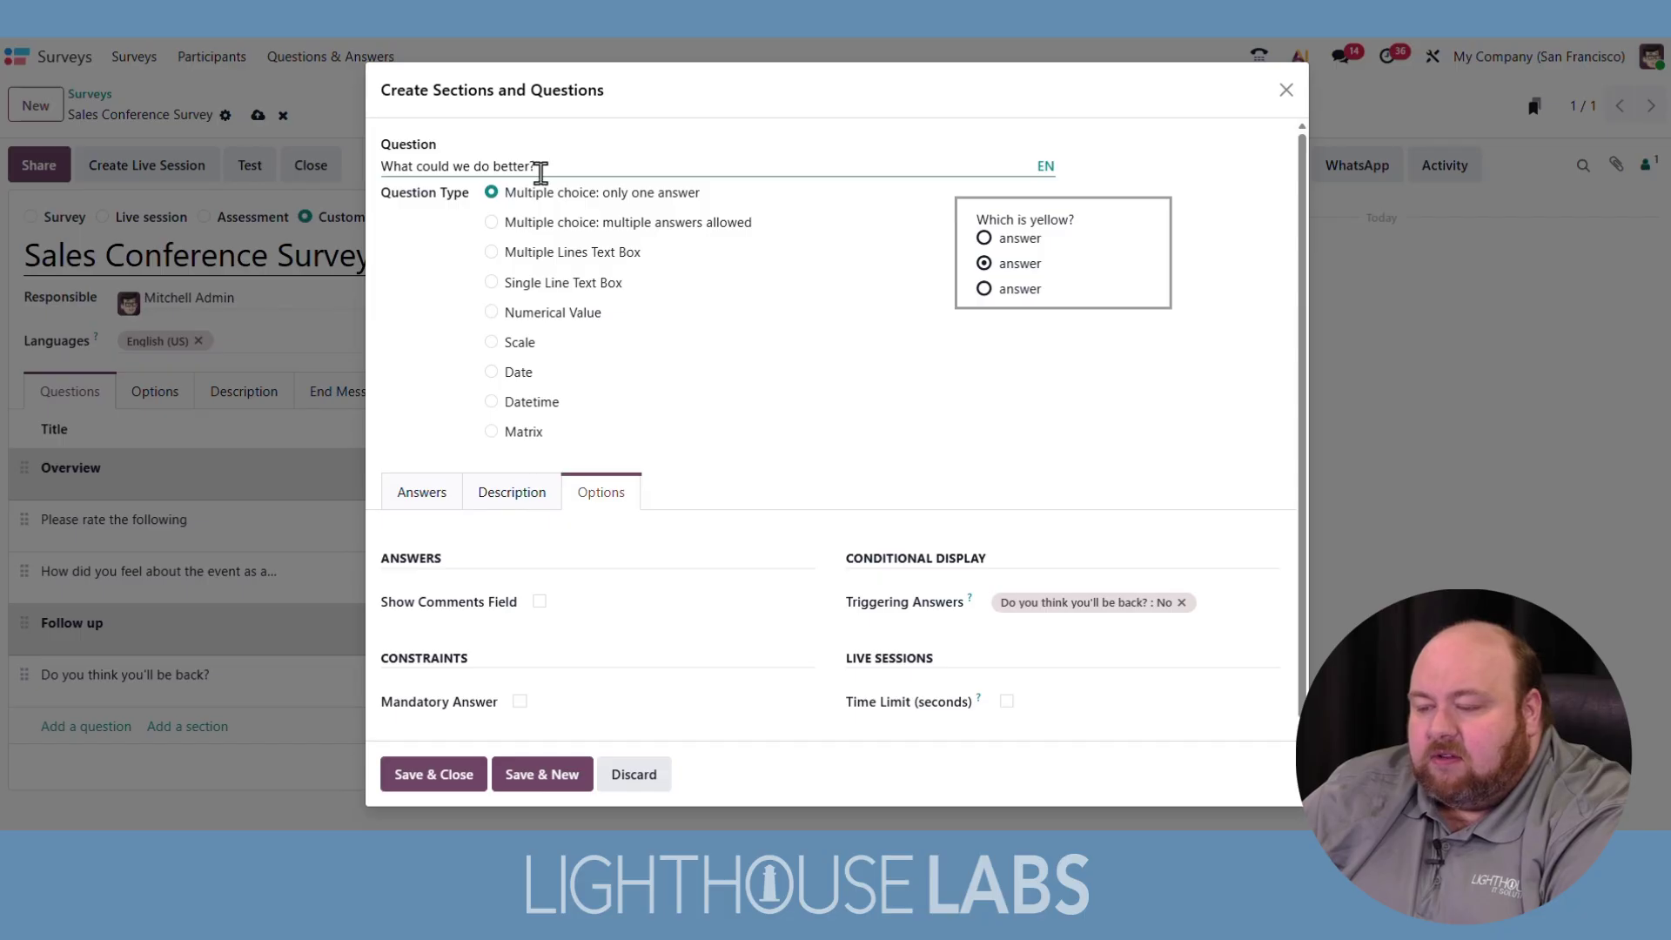
left_click(582, 254)
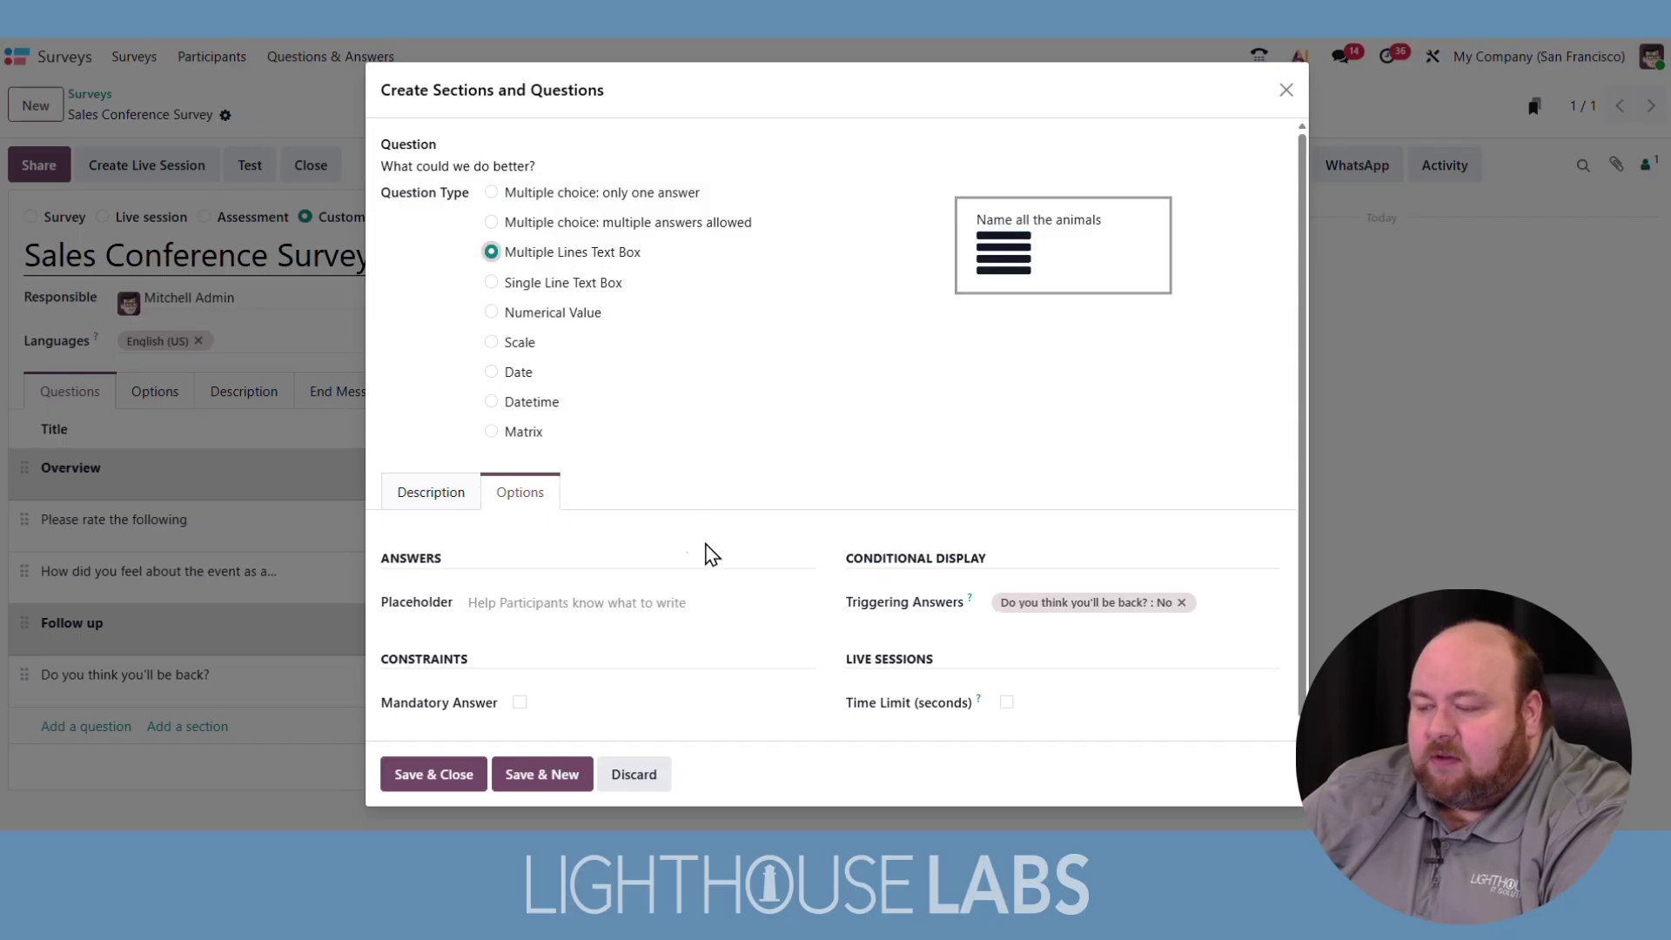
left_click(432, 491)
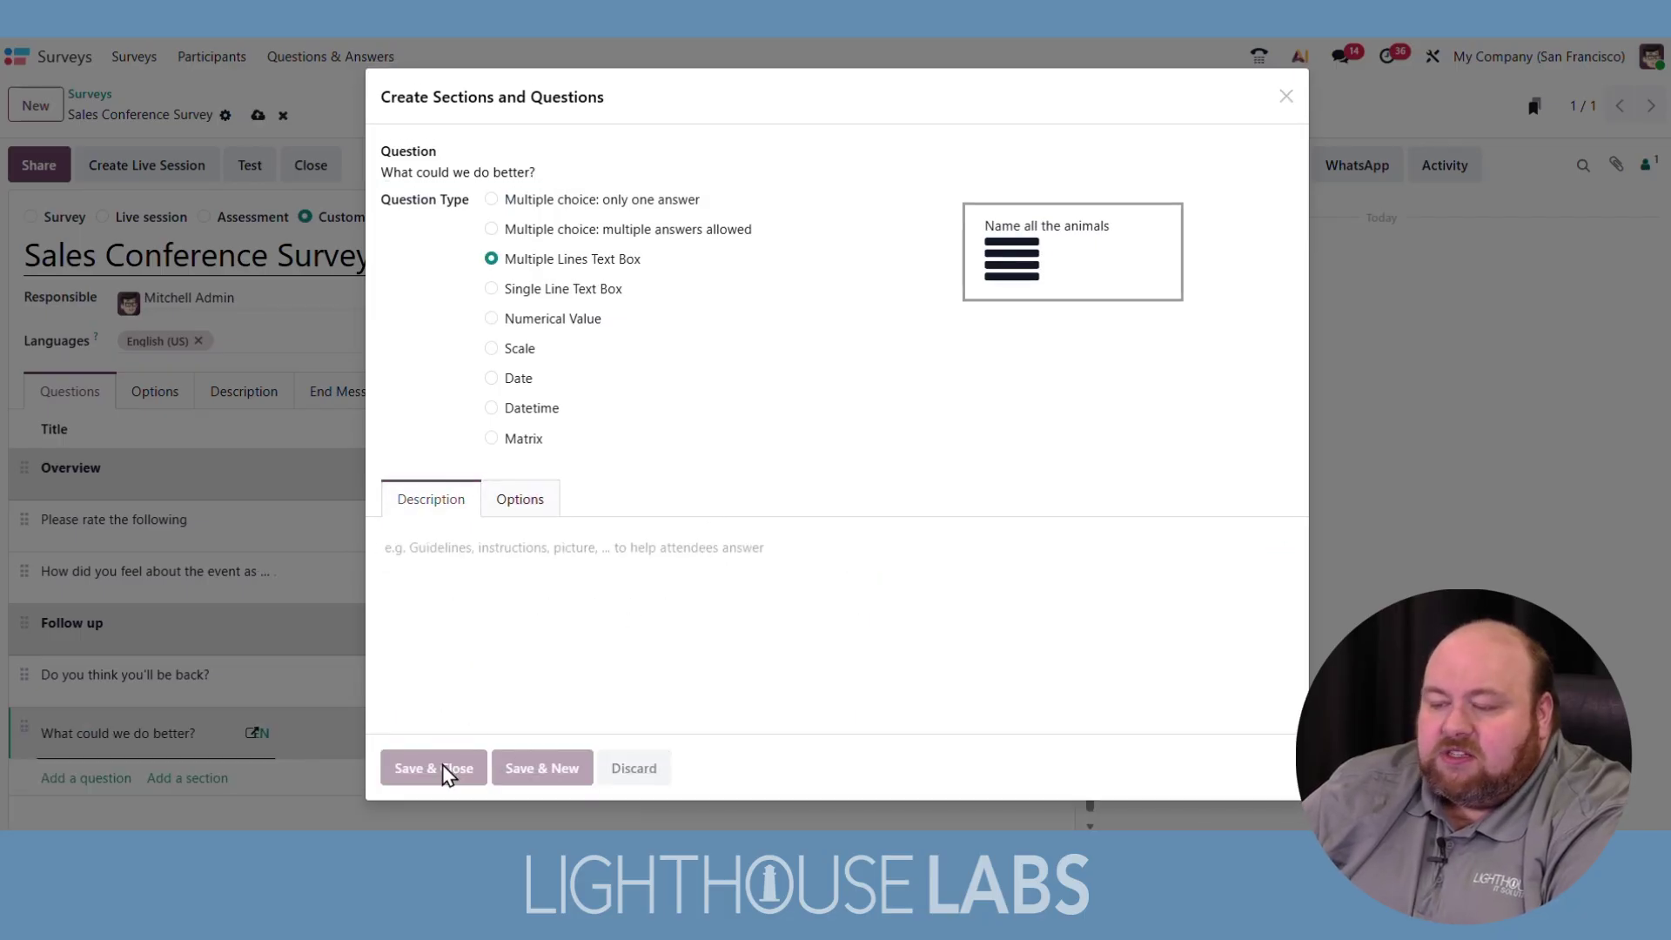
left_click(442, 766)
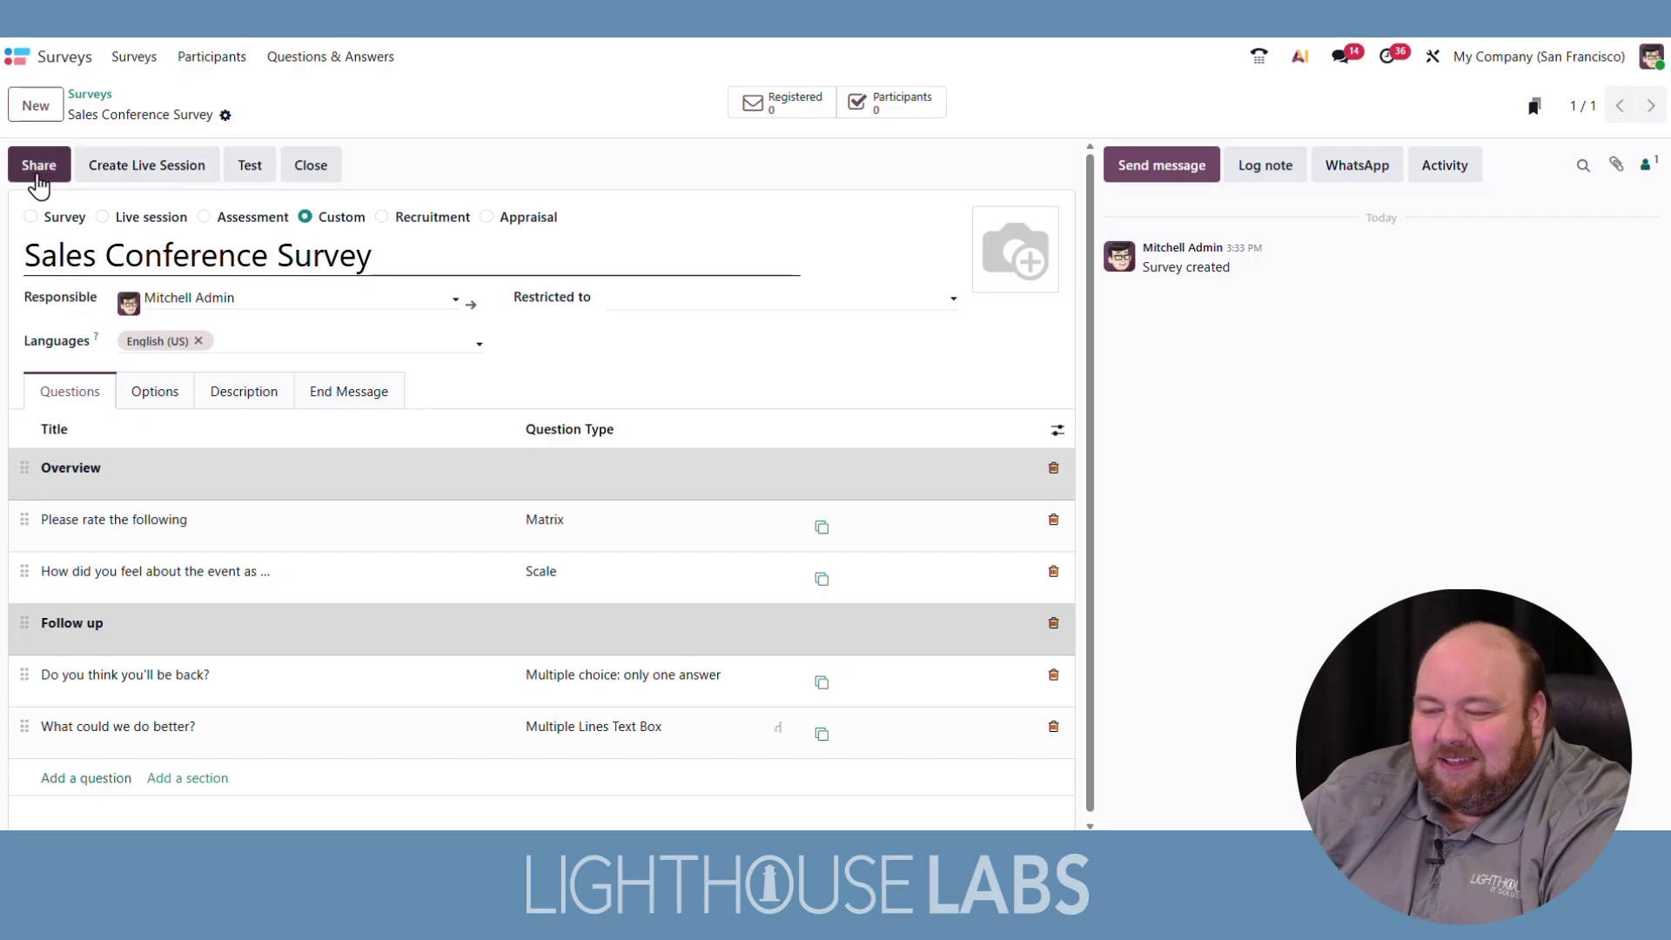
Step: Review the survey's general options and start a test entry of the survey
left_click(144, 391)
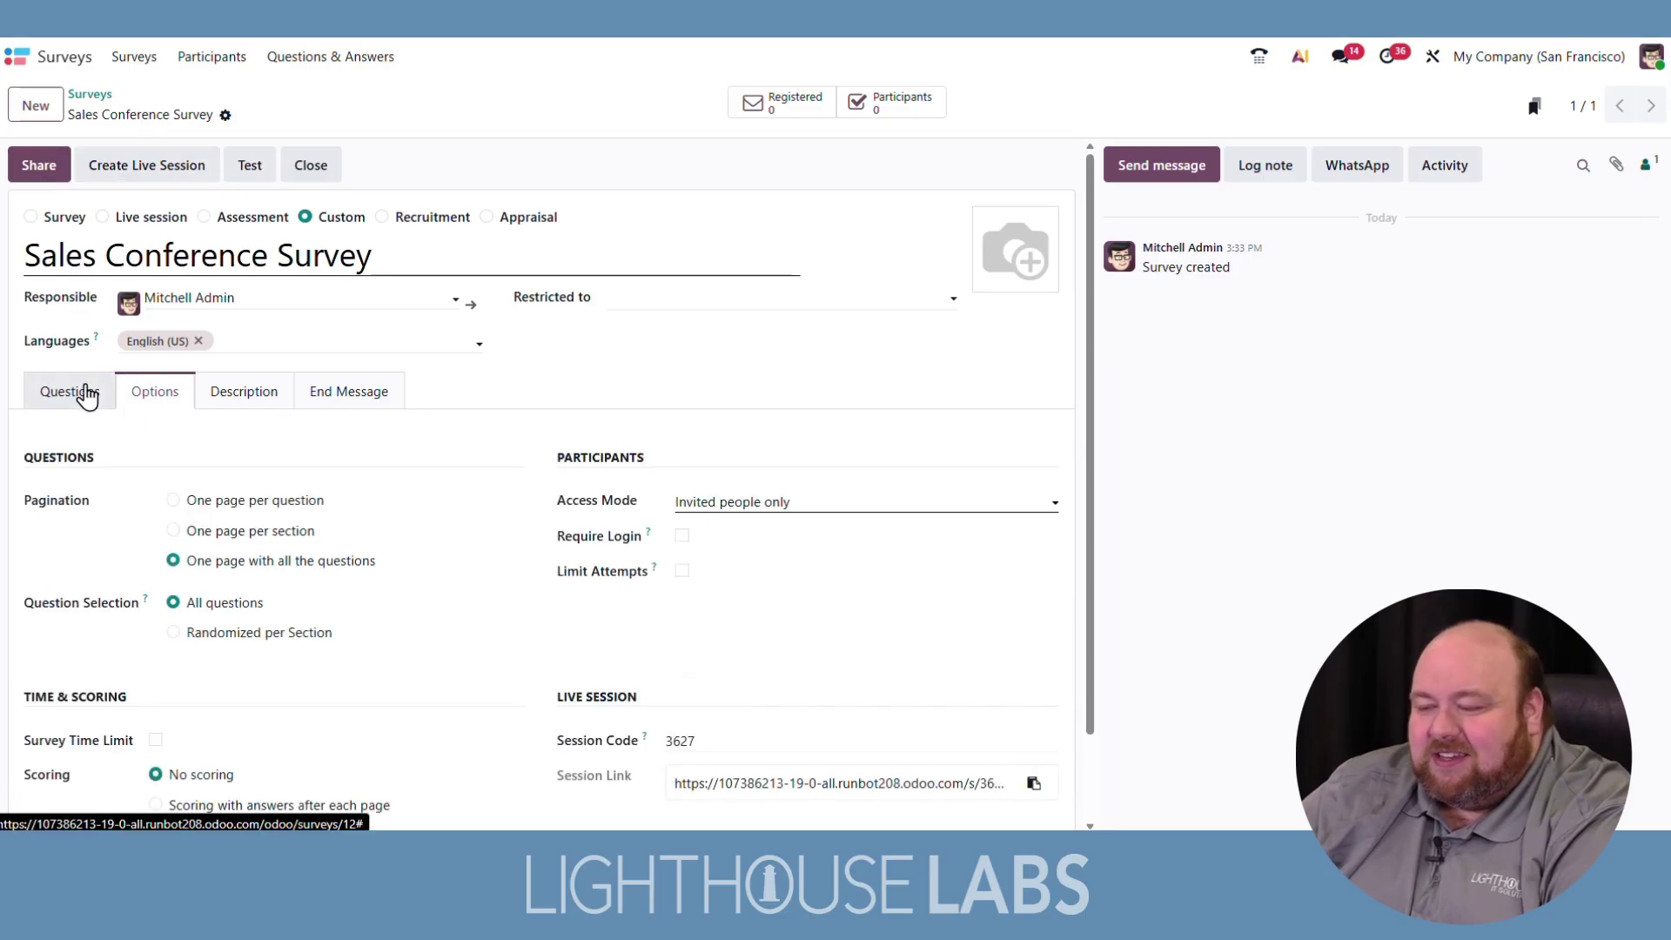
left_click(87, 392)
left_click(253, 174)
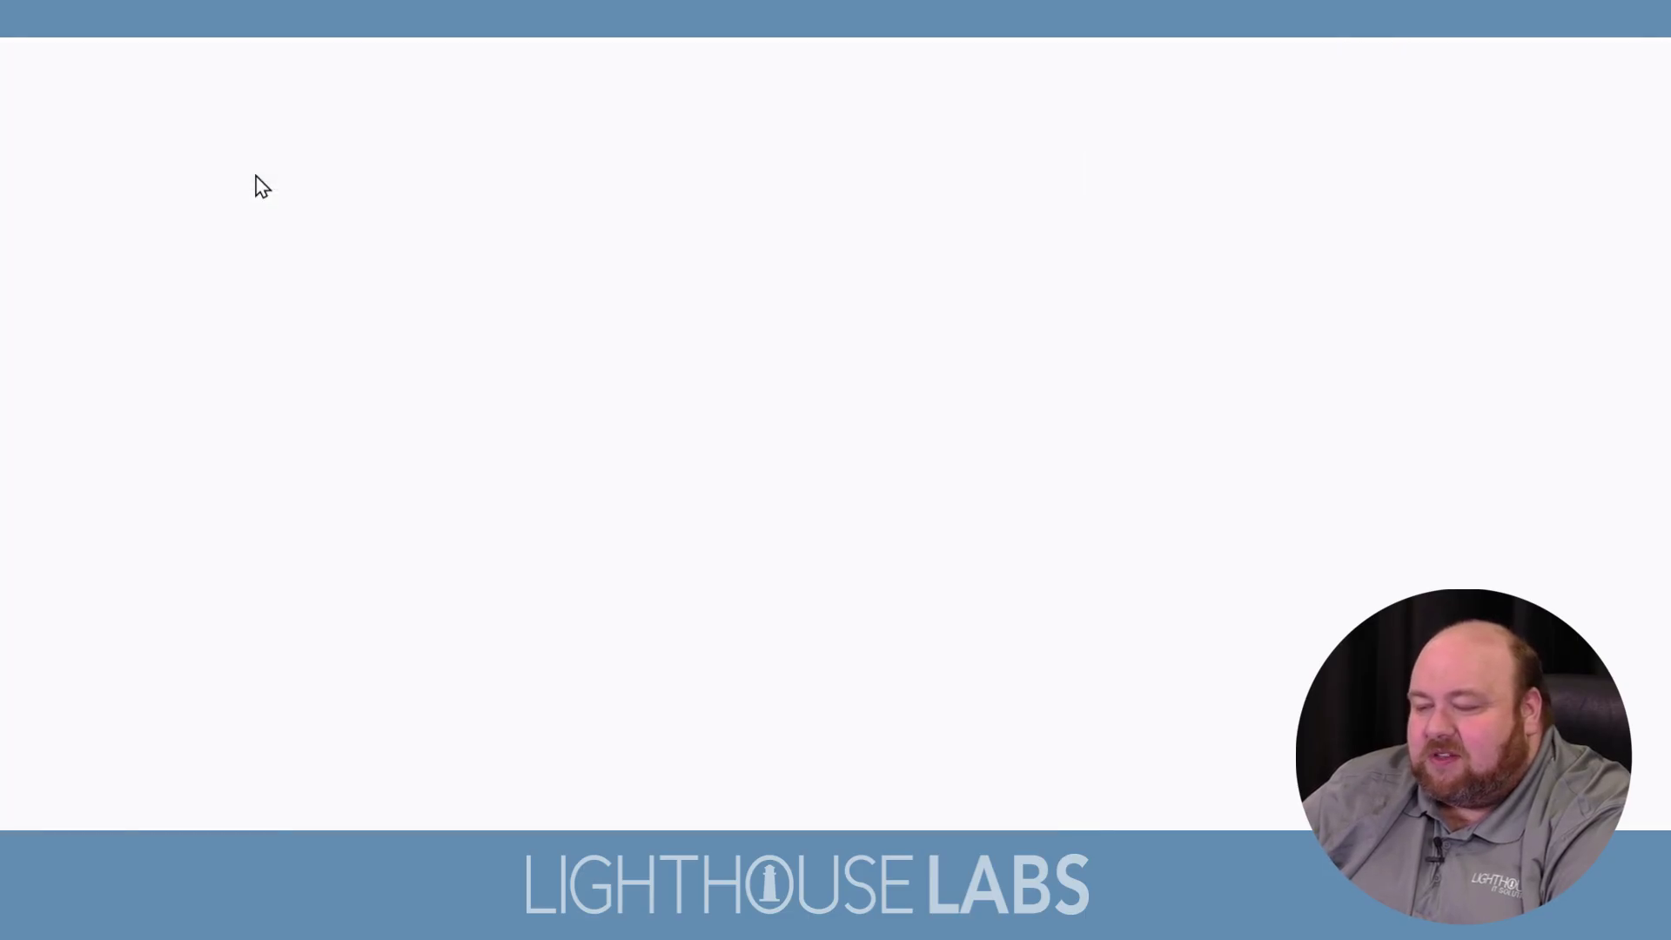
left_click(597, 551)
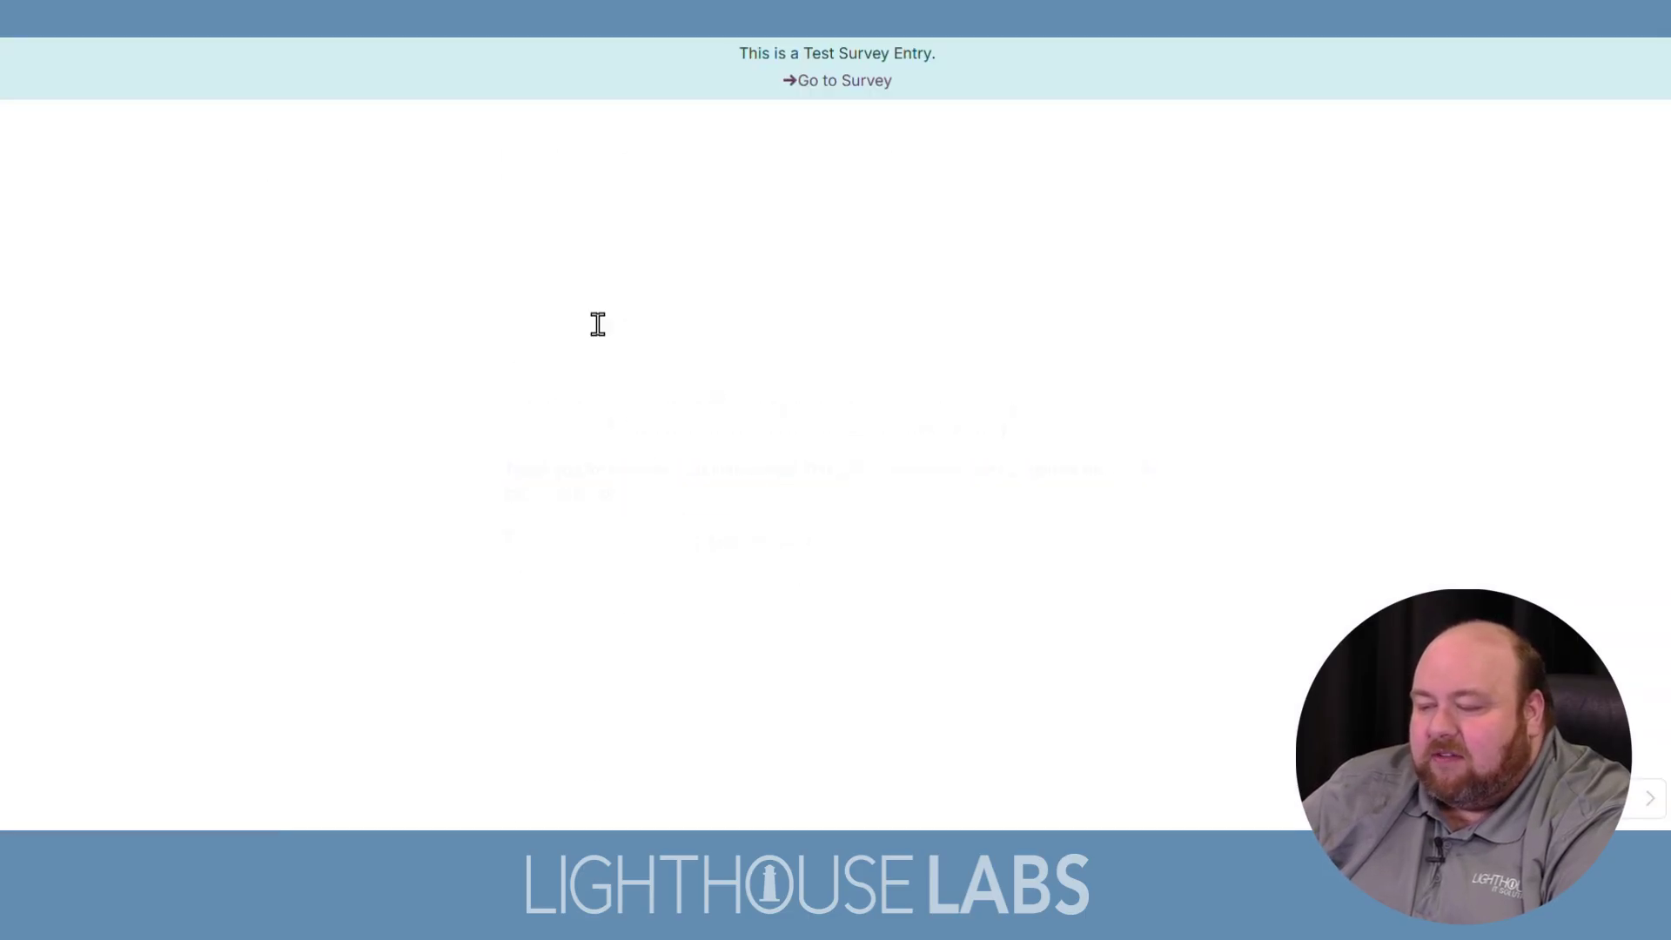
Step: In the test entry, rate the event as a whole 6 and answer the return question Yes, switching it to No
scroll(723, 370, "down", 2)
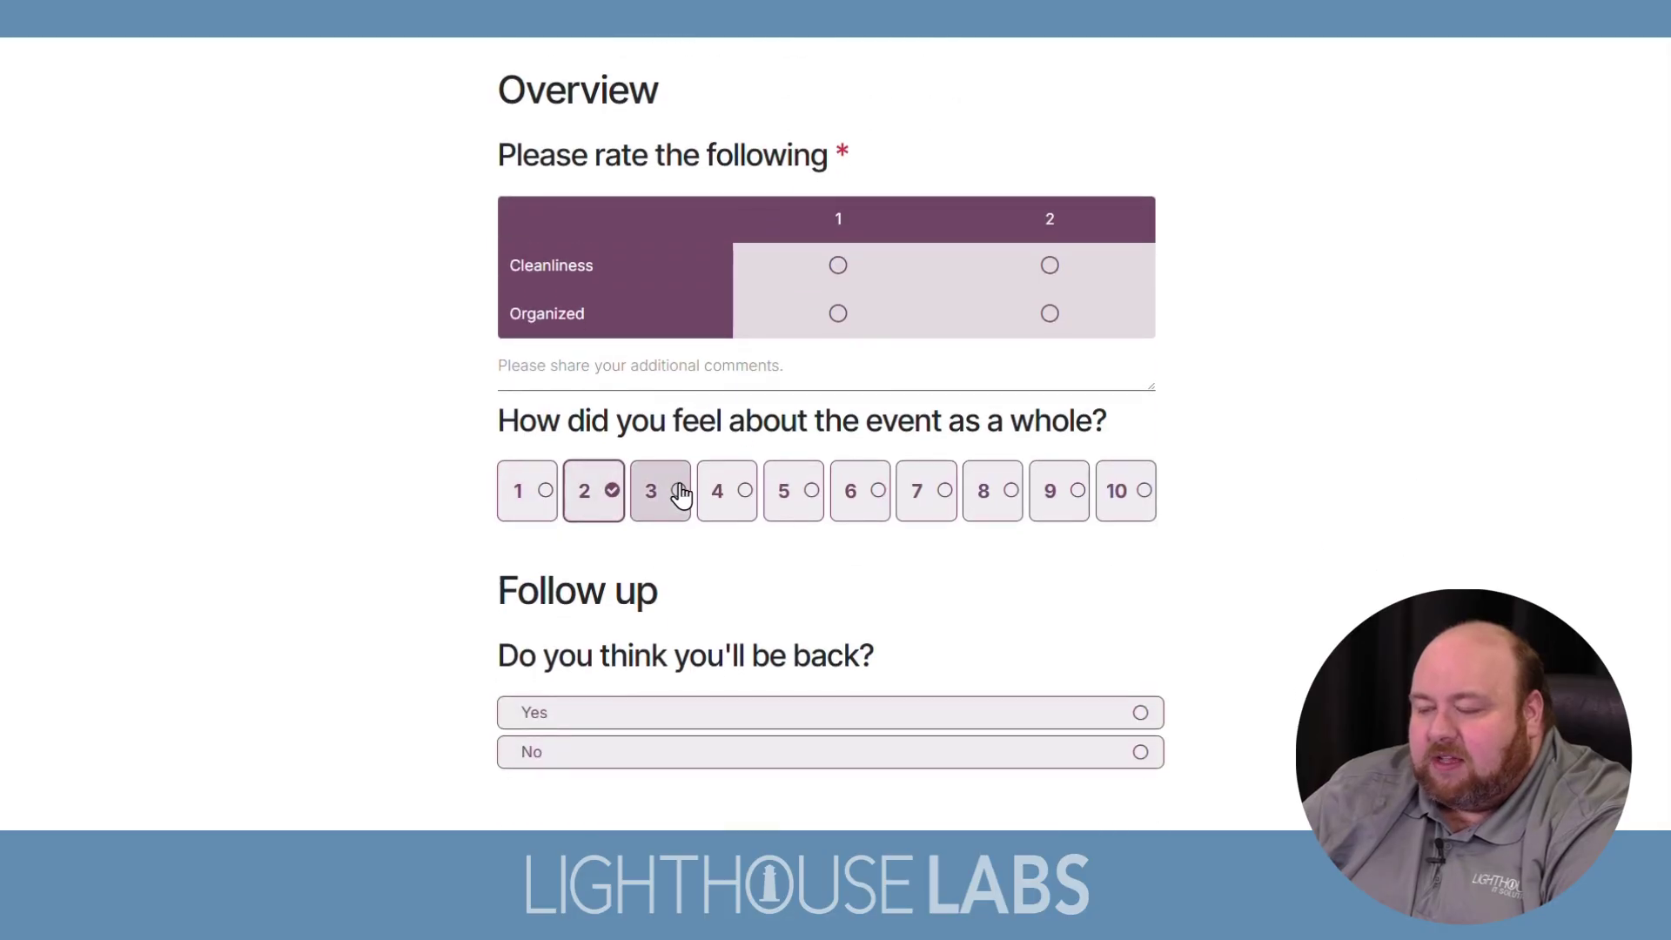
left_click(857, 494)
left_click(751, 716)
scroll(754, 707, "down", 1)
left_click(757, 675)
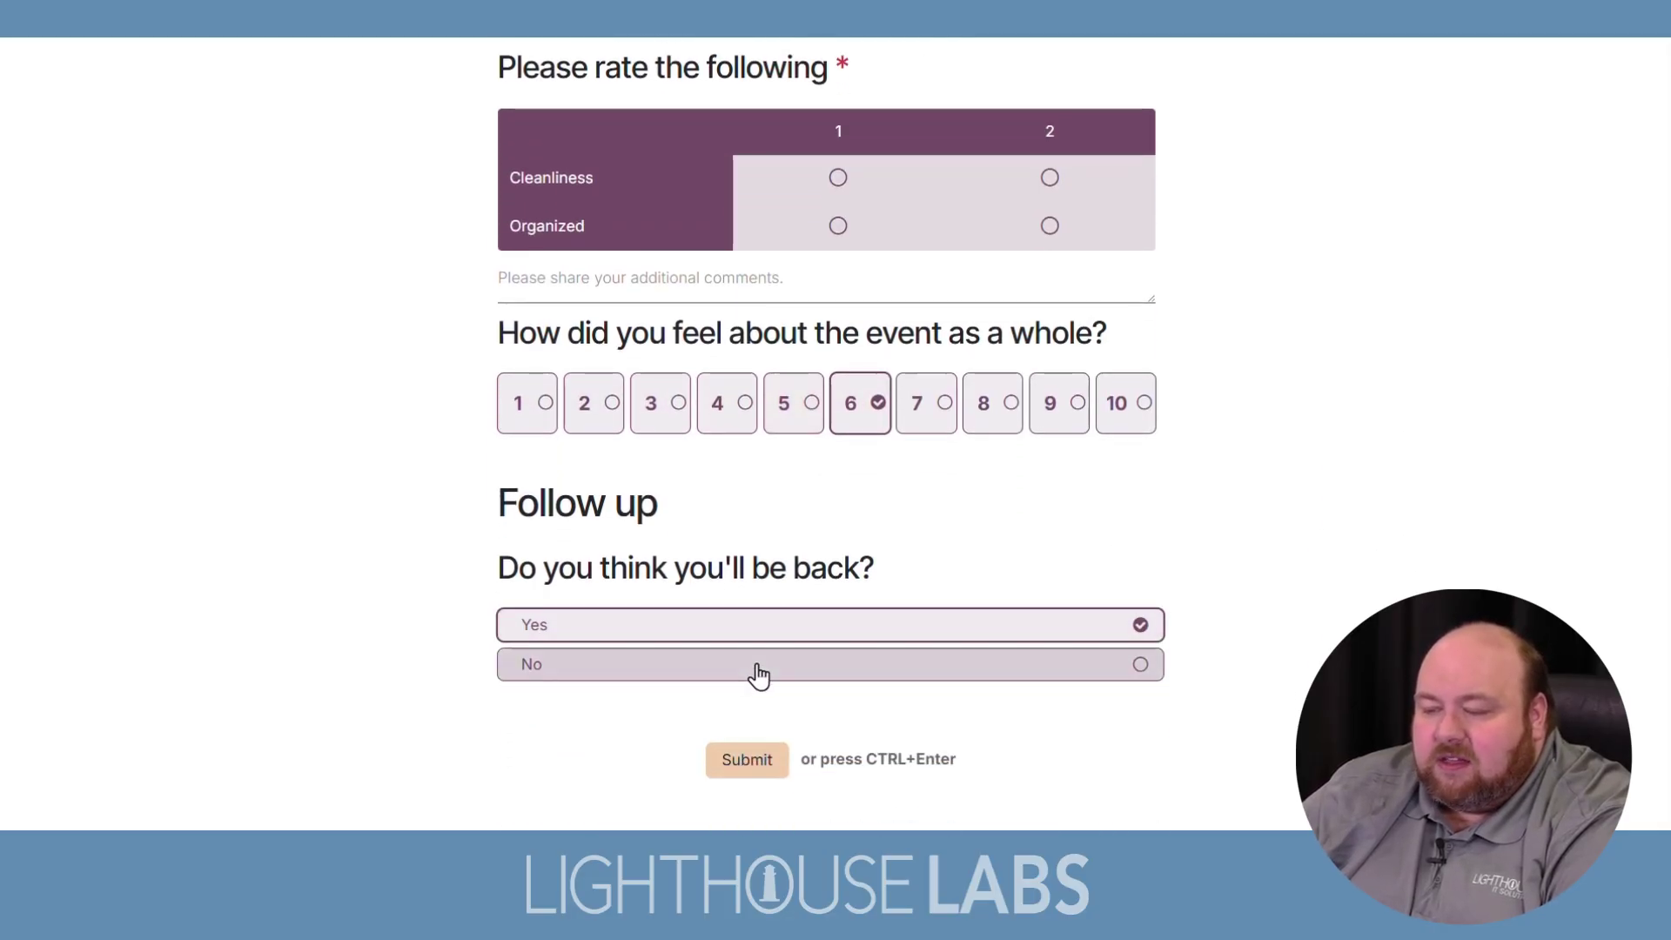
Step: Rate Cleanliness 1 and Organized 2, and switch the return answer to Yes and back to No to test the conditional question
left_click(838, 177)
left_click(1050, 226)
scroll(683, 731, "down", 1)
left_click(645, 535)
left_click(652, 579)
scroll(646, 428, "up", 4)
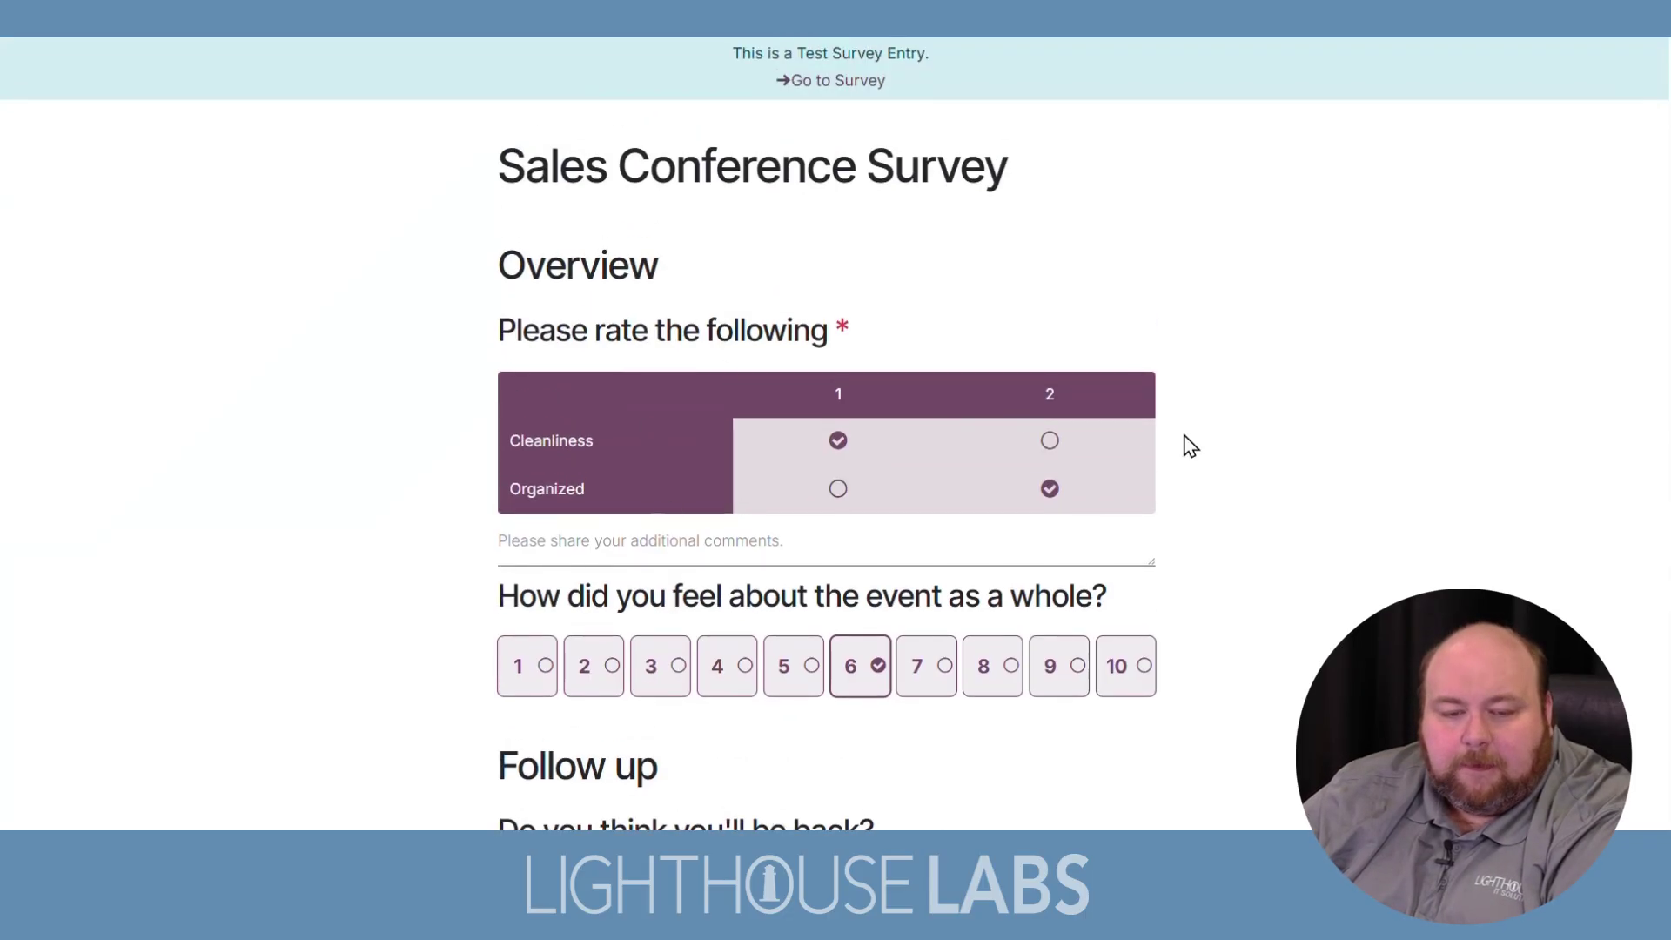
Step: Submit the test entry with No as the answer to the return question, and close the finished entry
scroll(1191, 446, "down", 5)
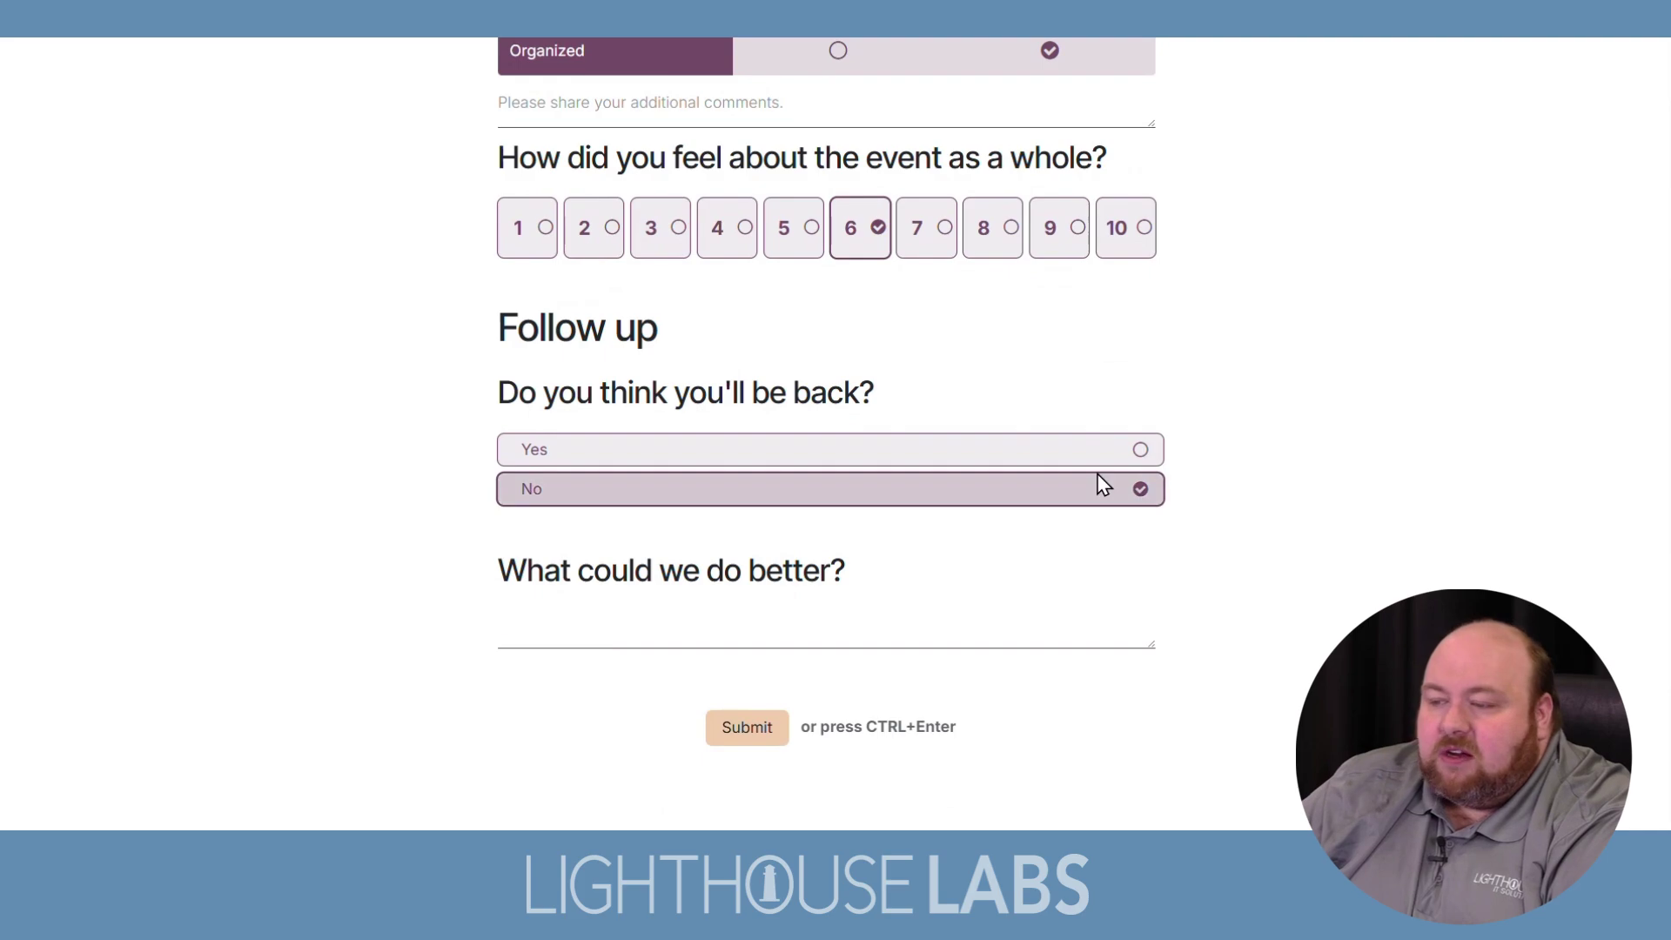
left_click(1018, 463)
left_click(1001, 489)
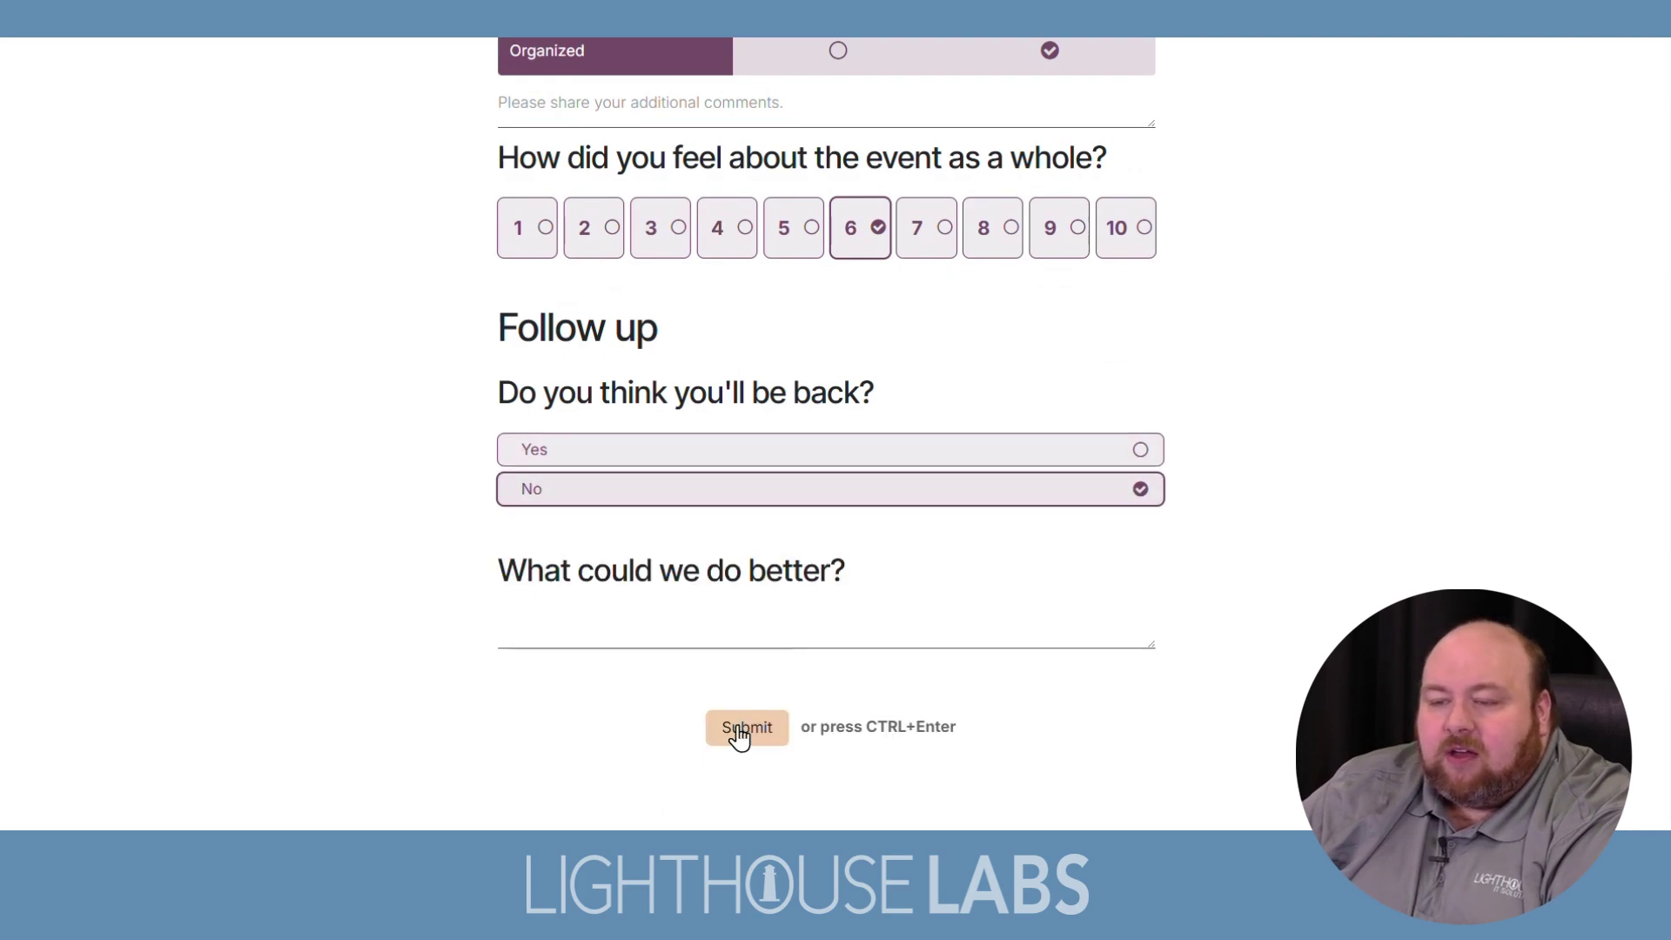
left_click(740, 727)
left_click(609, 509)
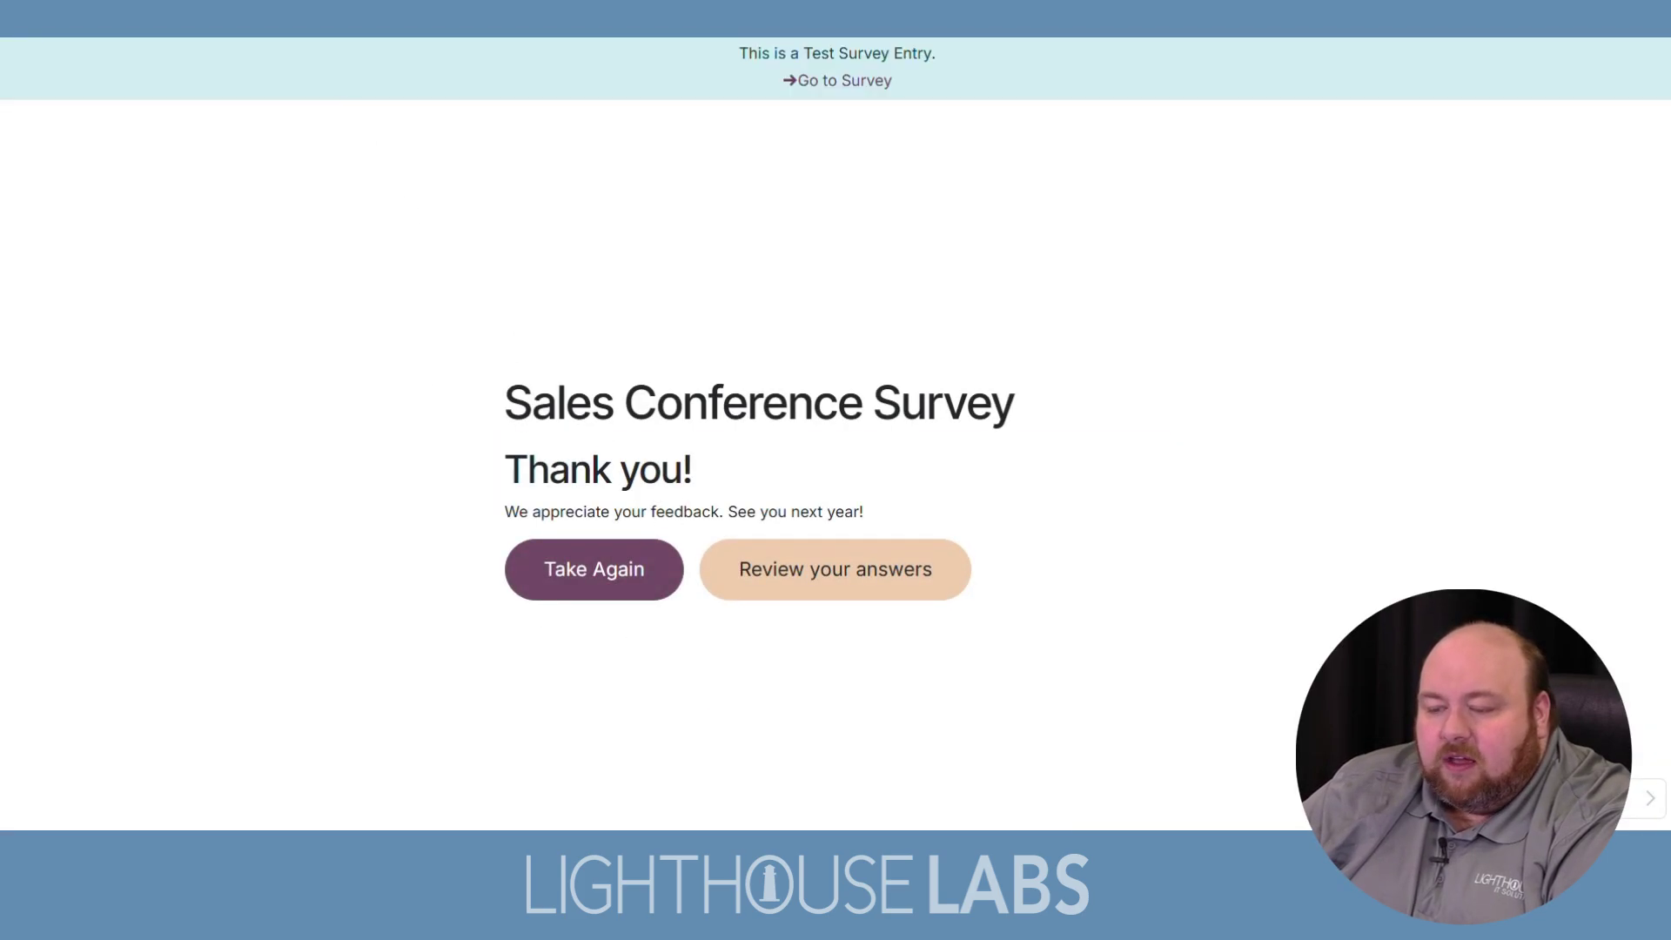
key("ctrl+w")
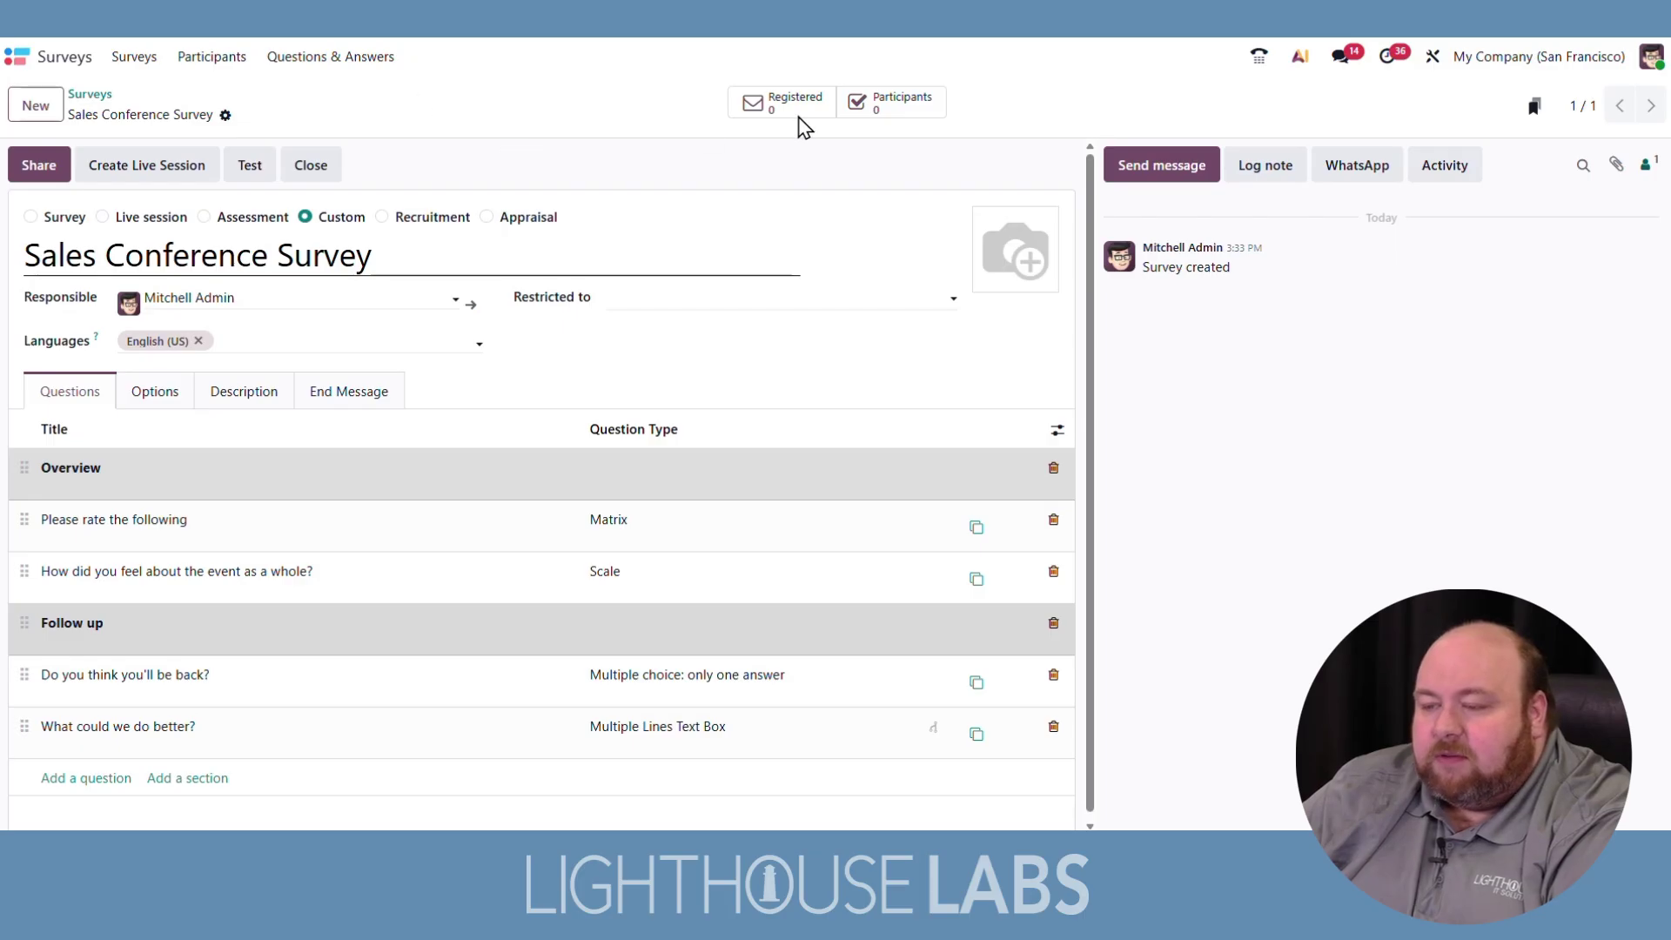
Step: Refresh the survey record and look through the Sales Conference Survey's results page
key("F5")
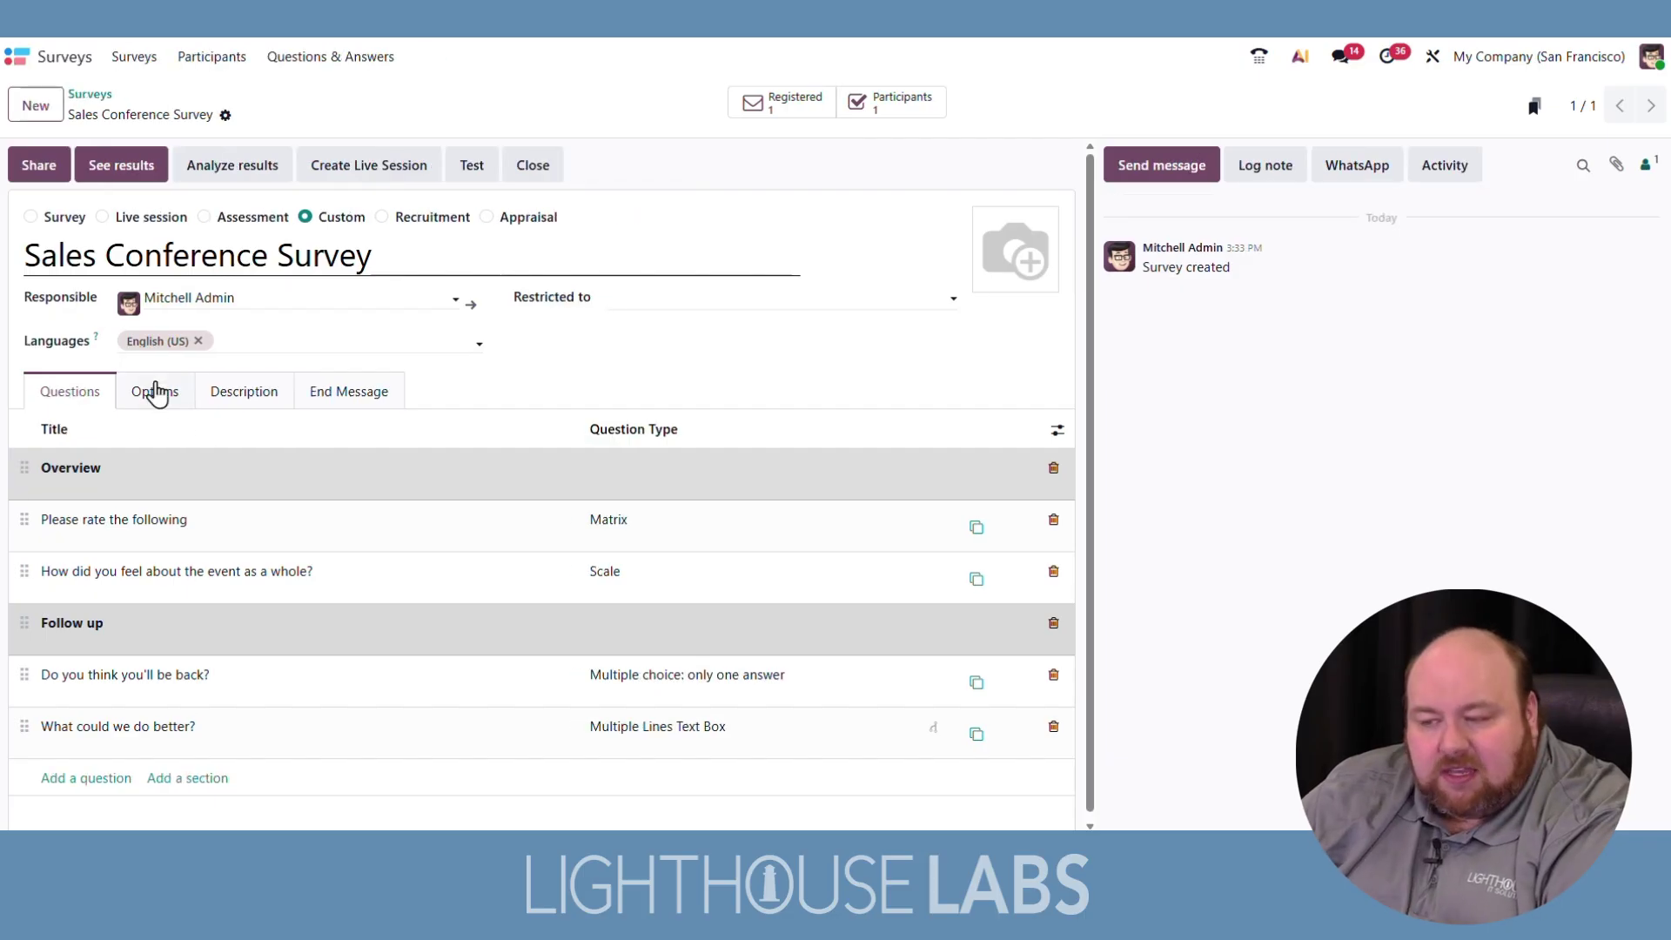
left_click(118, 174)
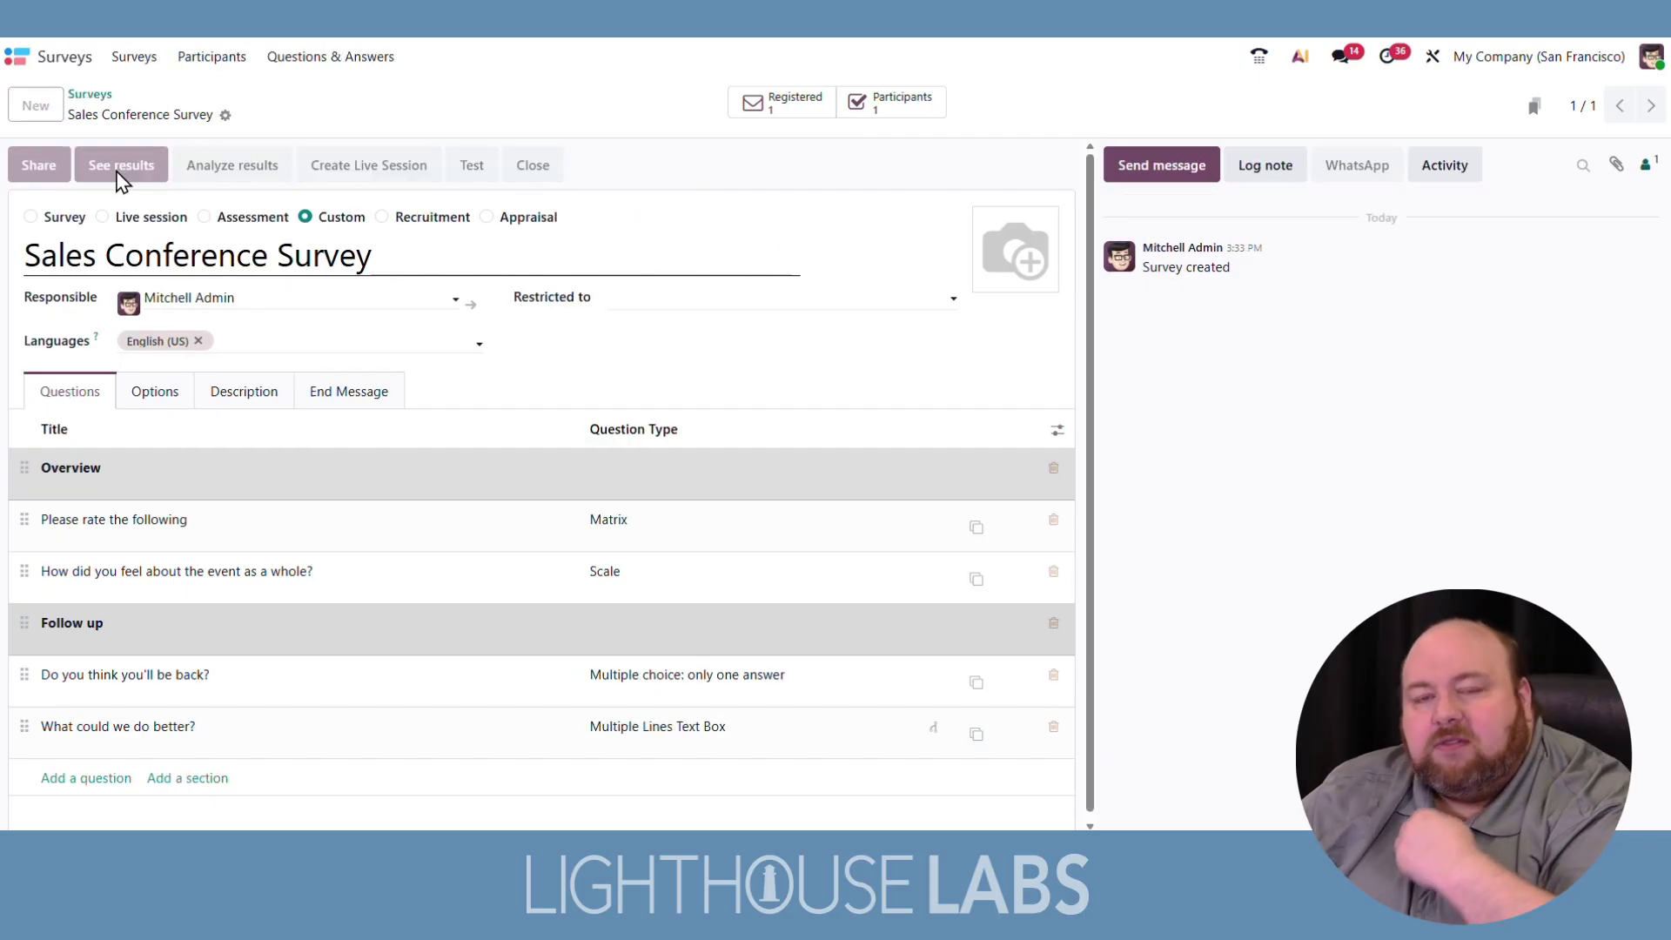
scroll(592, 463, "down", 7)
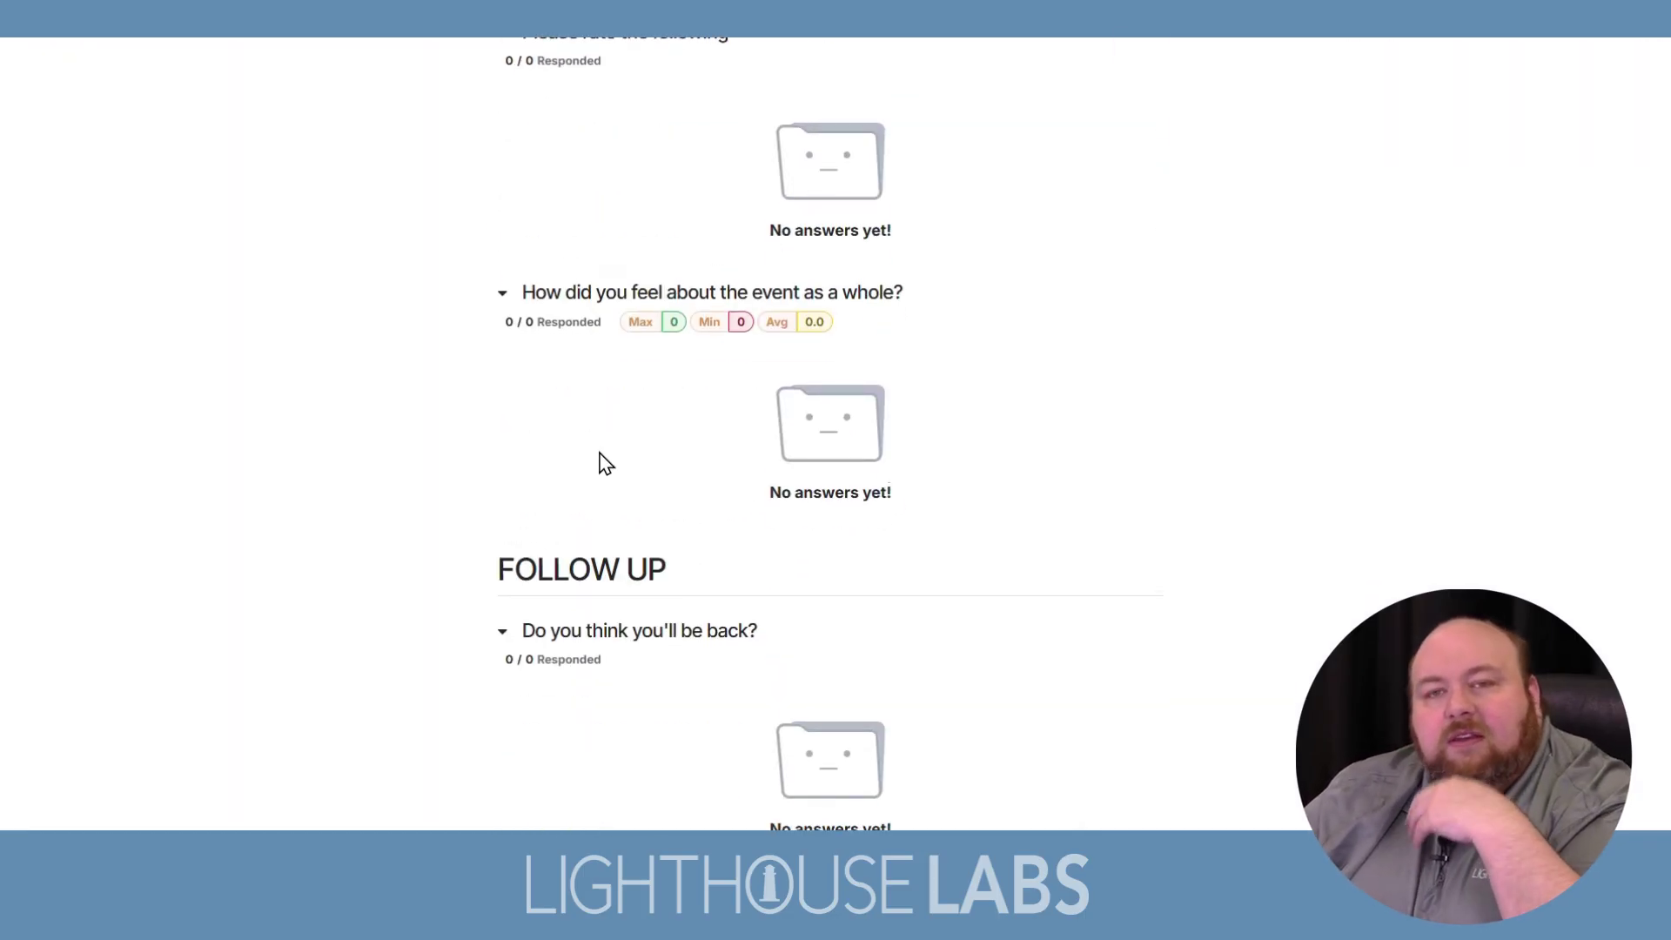
scroll(609, 467, "up", 7)
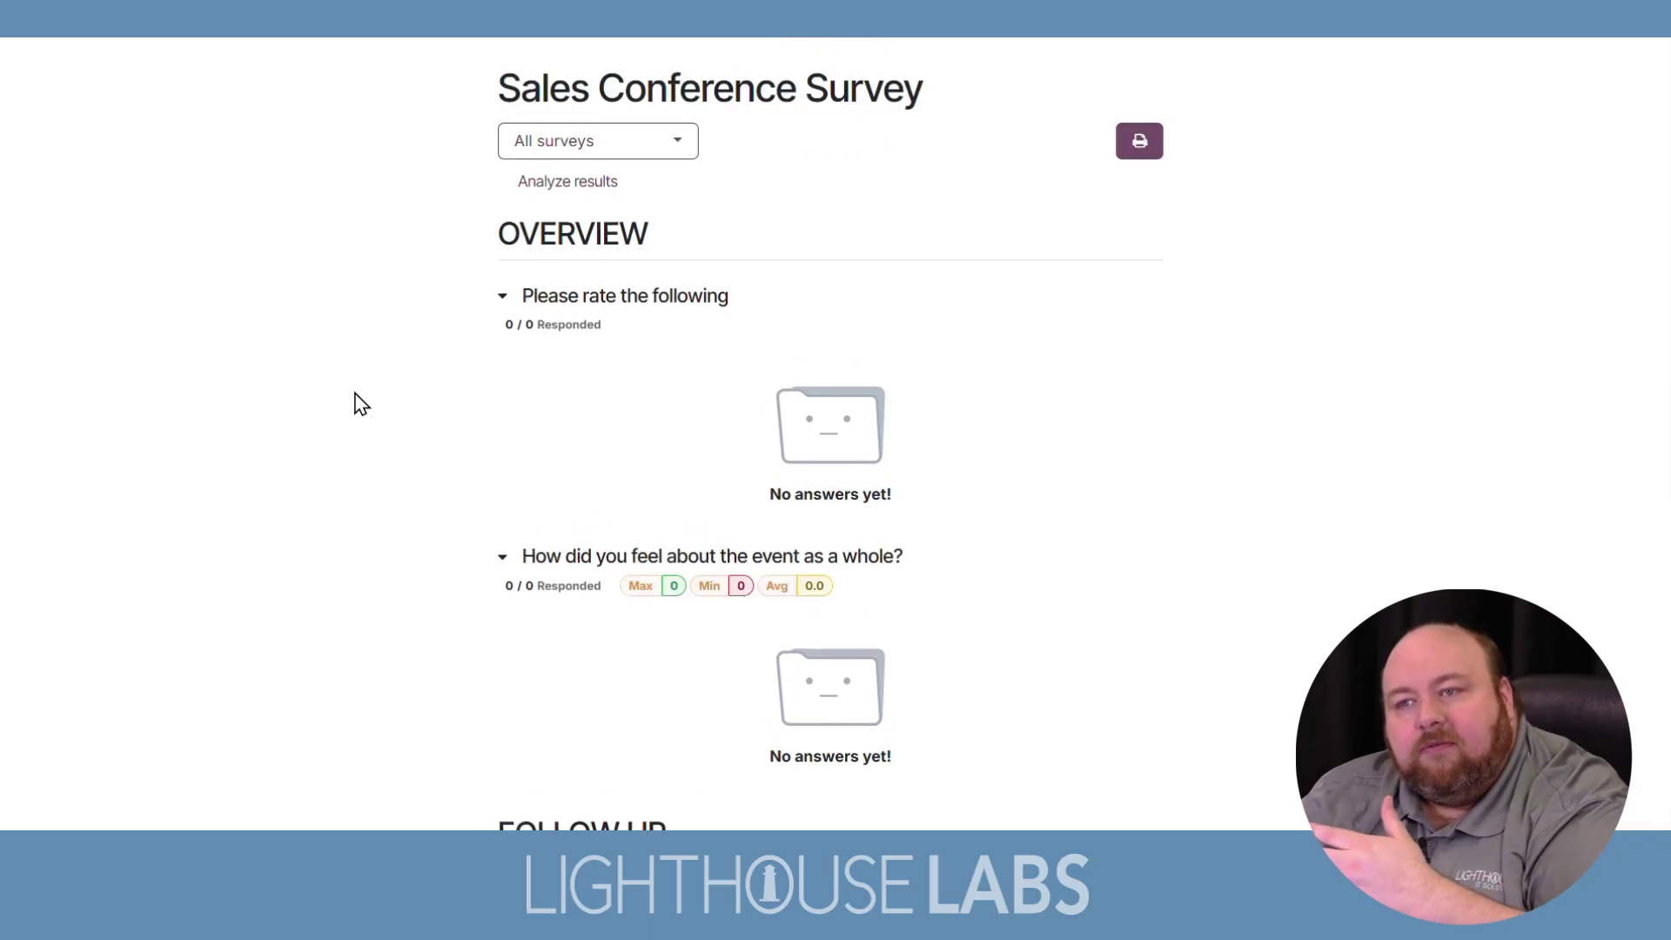
Step: Return to the survey record and open the completed test entry from its participants to review the recorded answers
left_click(327, 18)
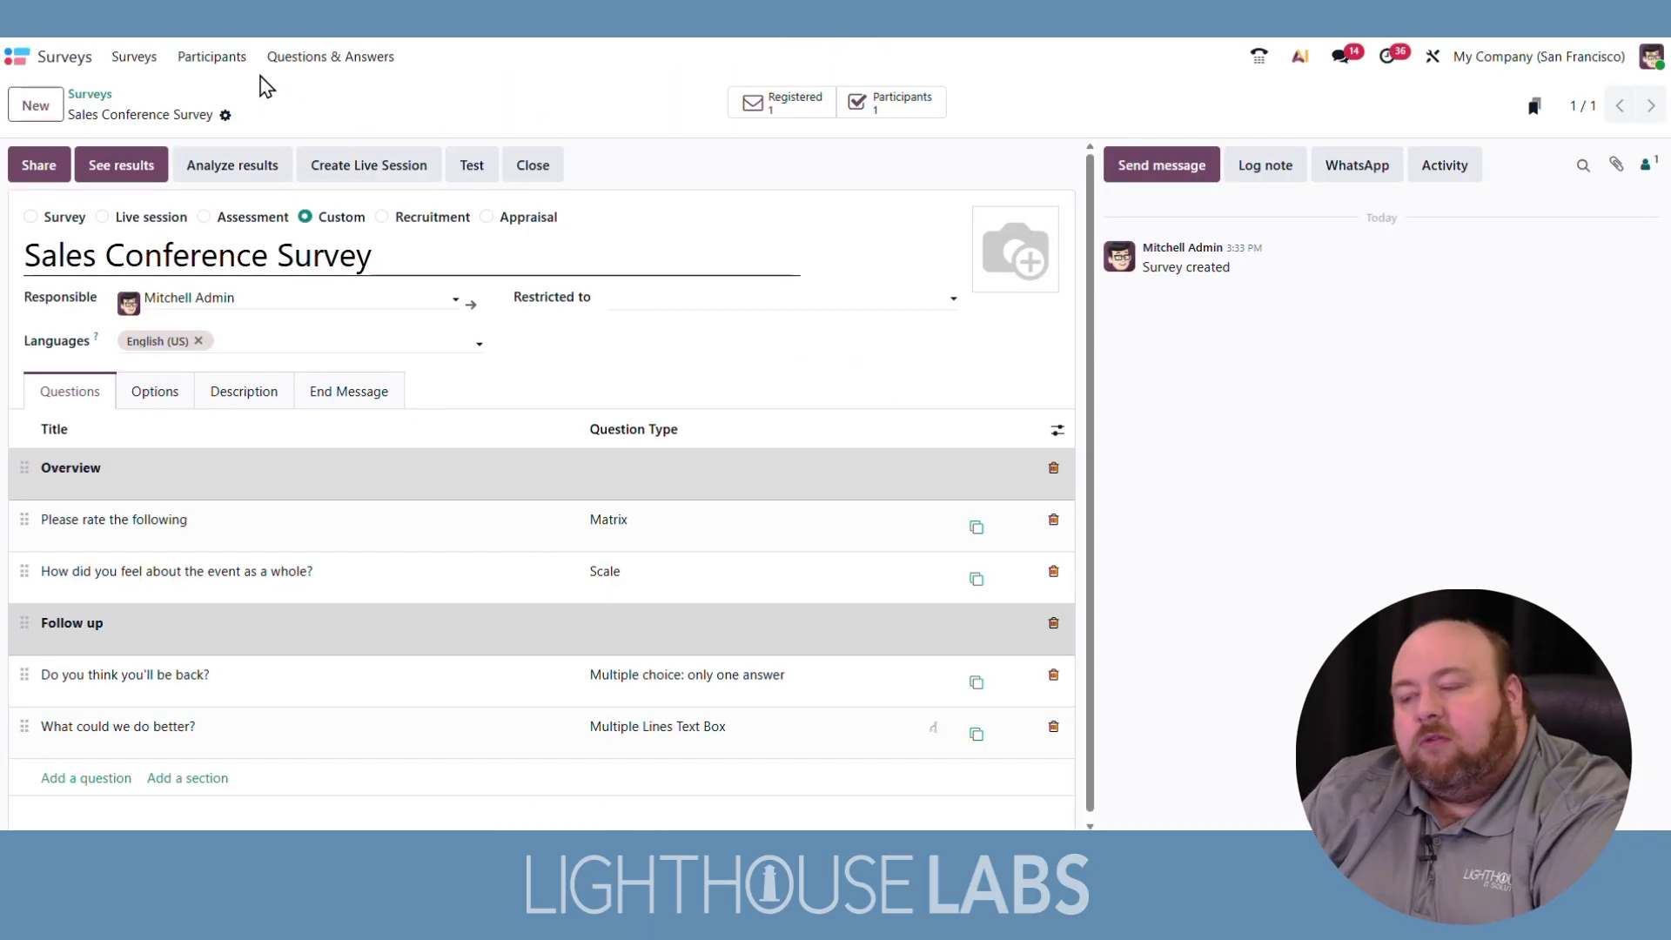
left_click(899, 109)
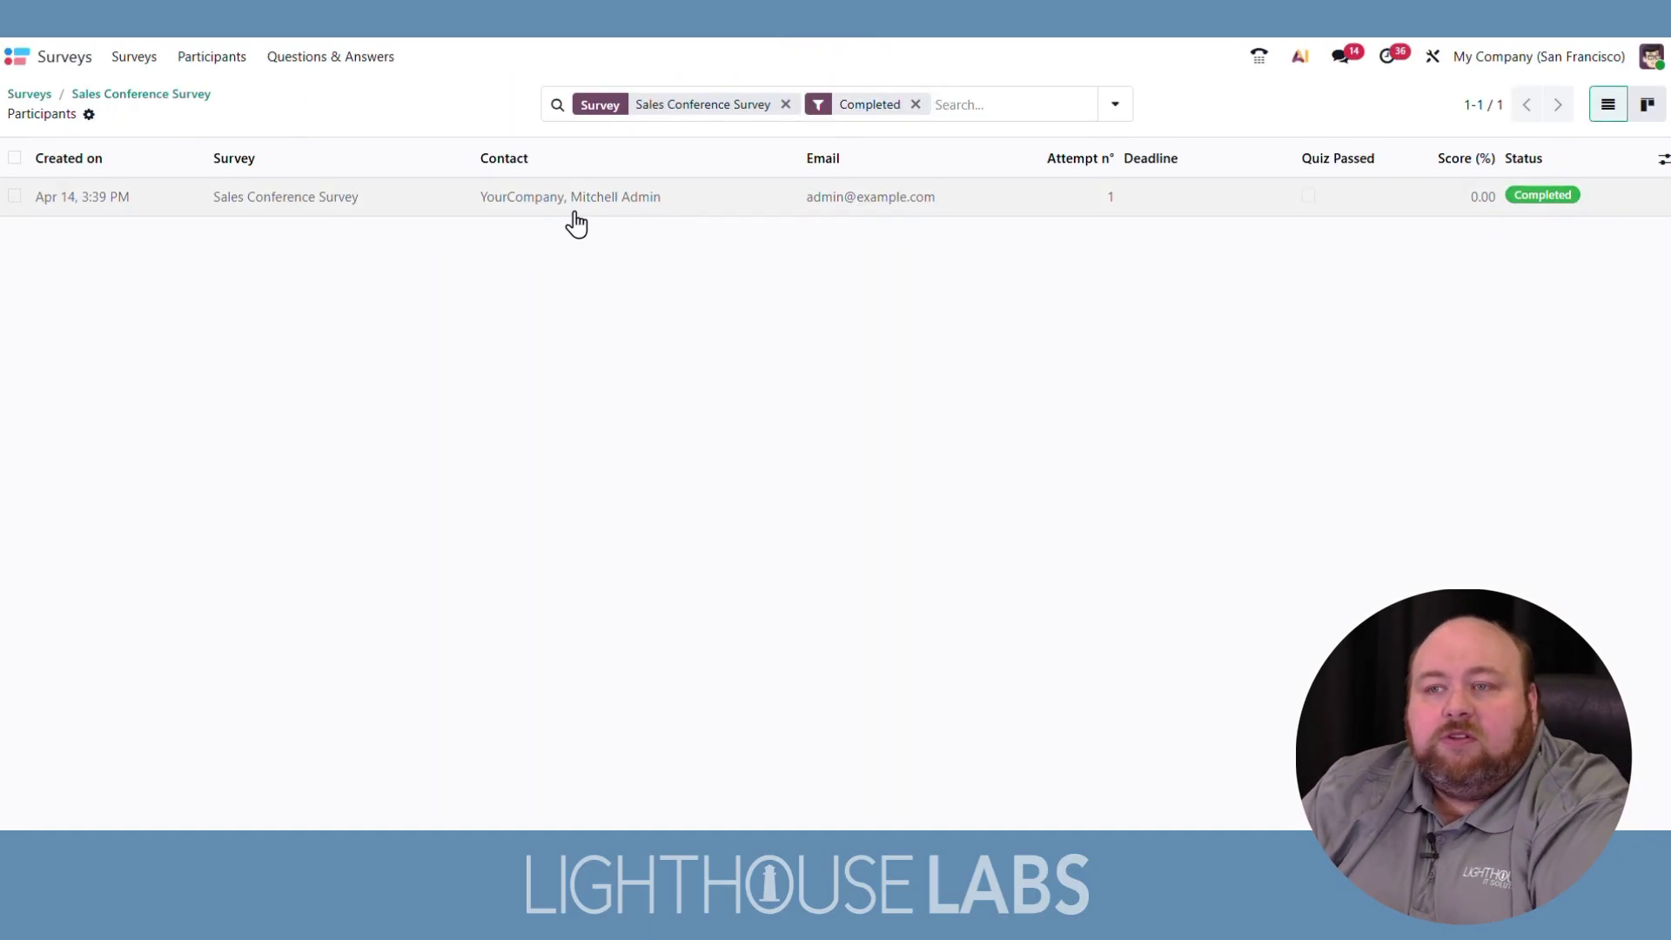
left_click(1405, 204)
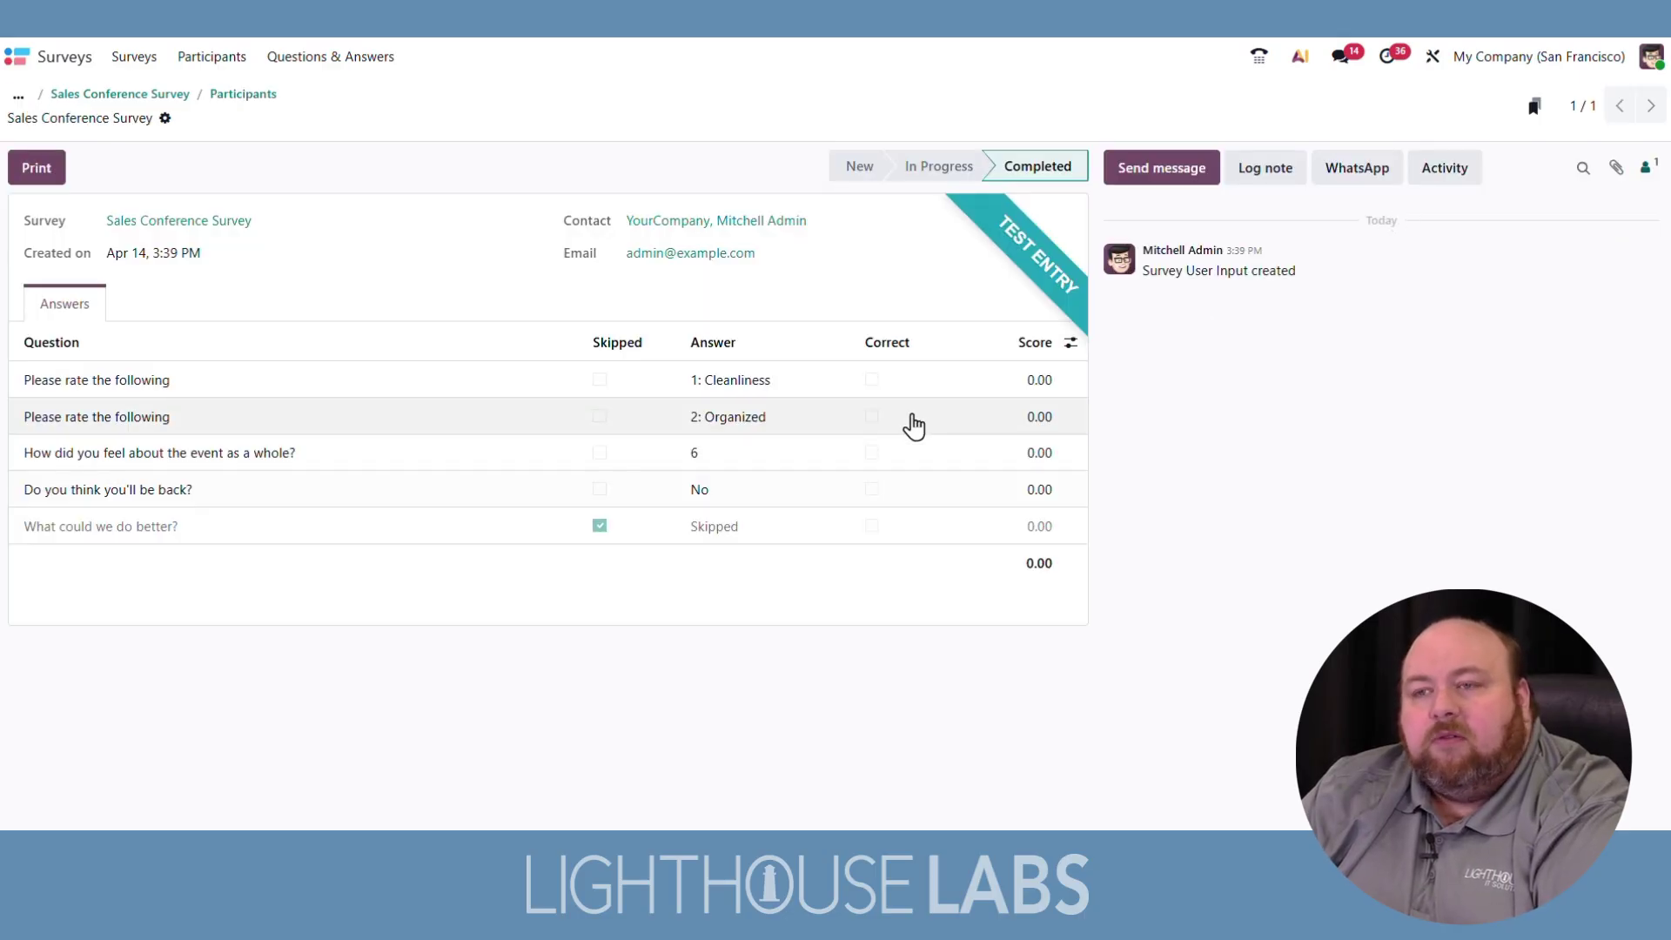